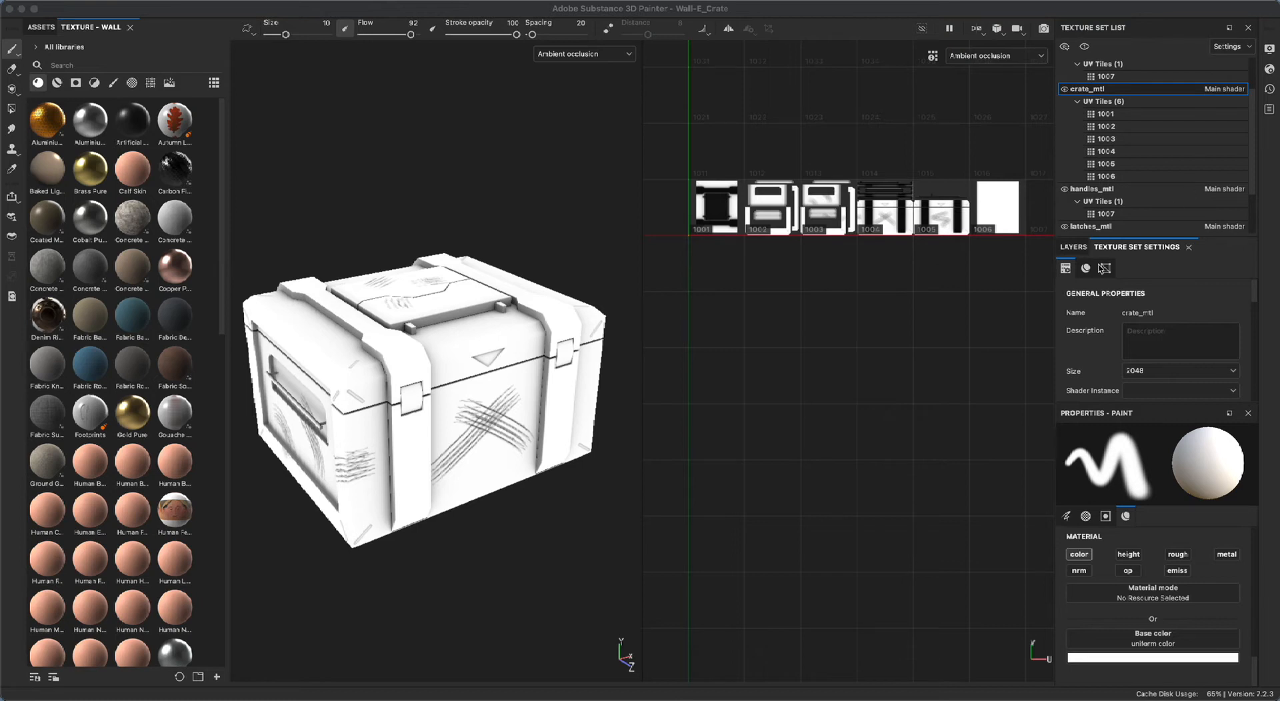
Examine the baked mesh maps assigned to the crate_mtl texture set and look over the other texture sets.
left_click(1143, 247)
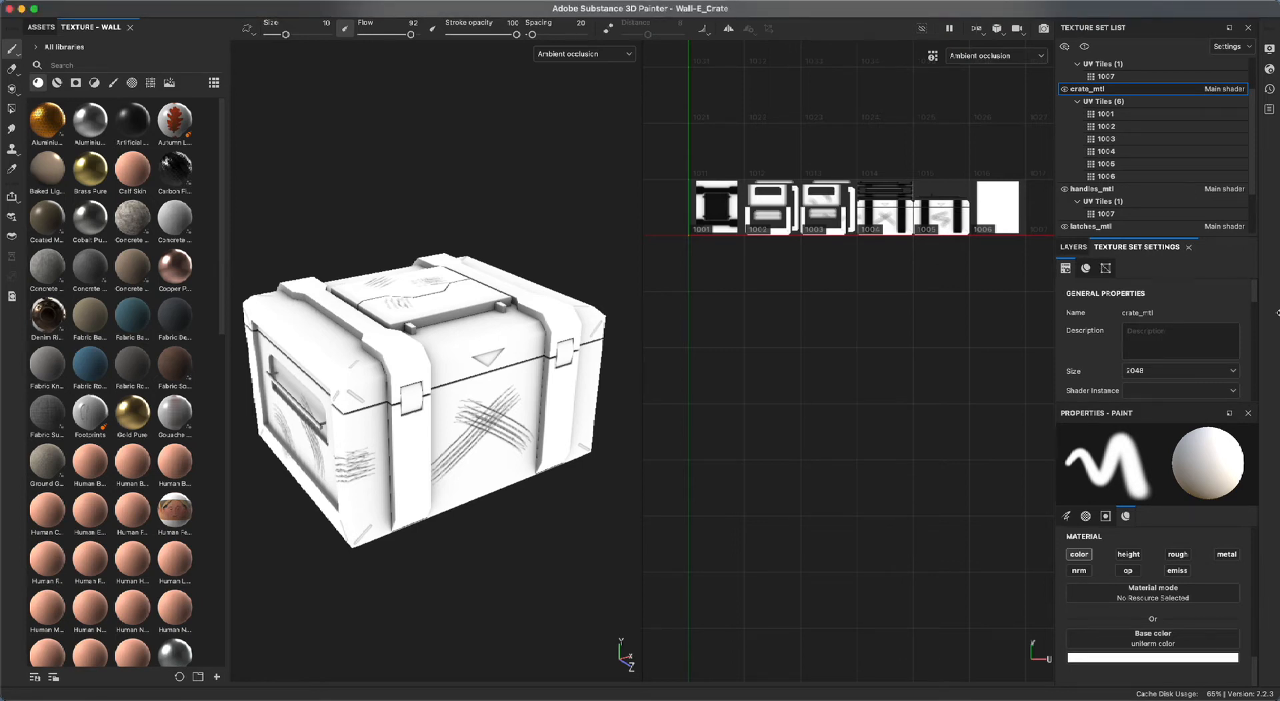
scroll(1257, 301, "down", 5)
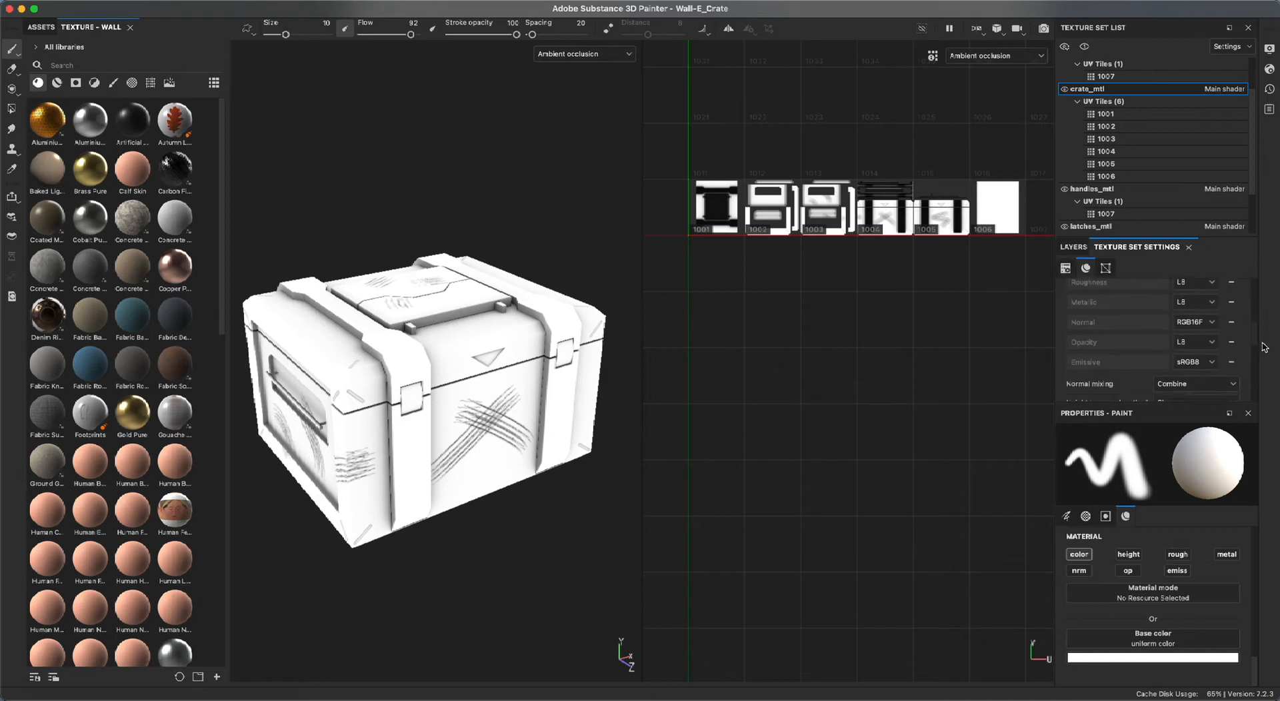
left_click_drag(1270, 377, 1278, 392)
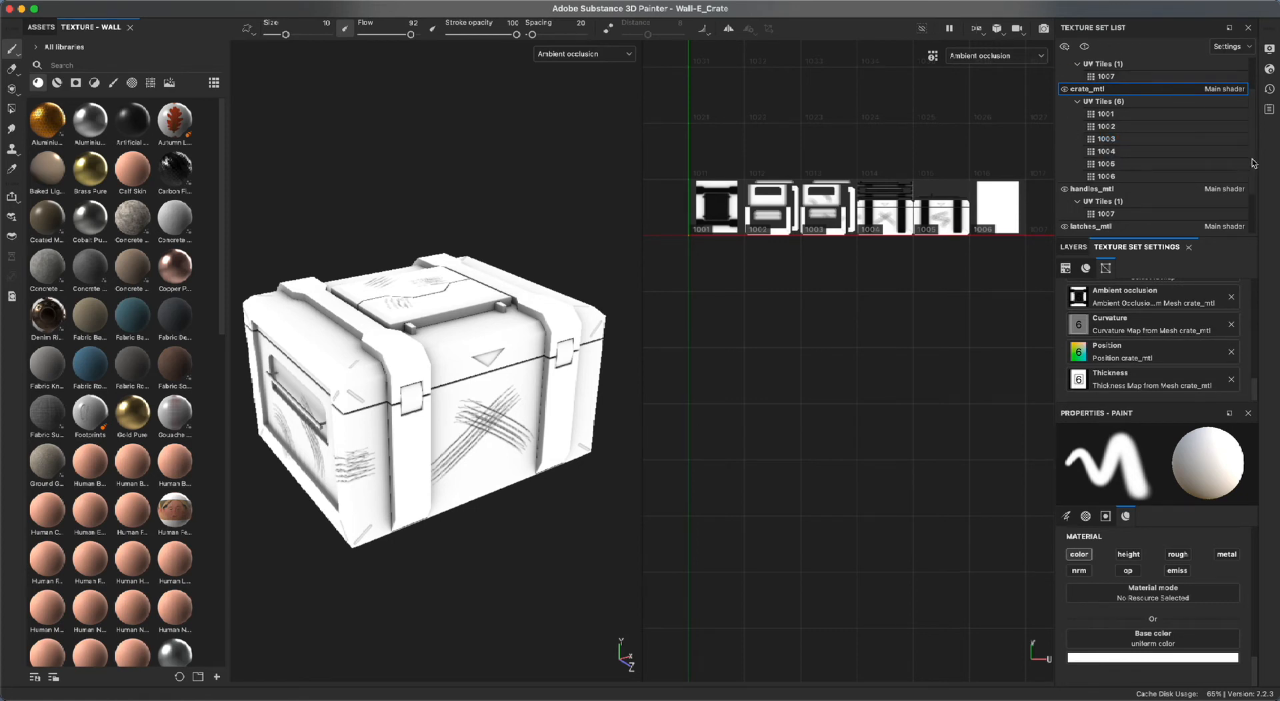
scroll(1252, 162, "up", 3)
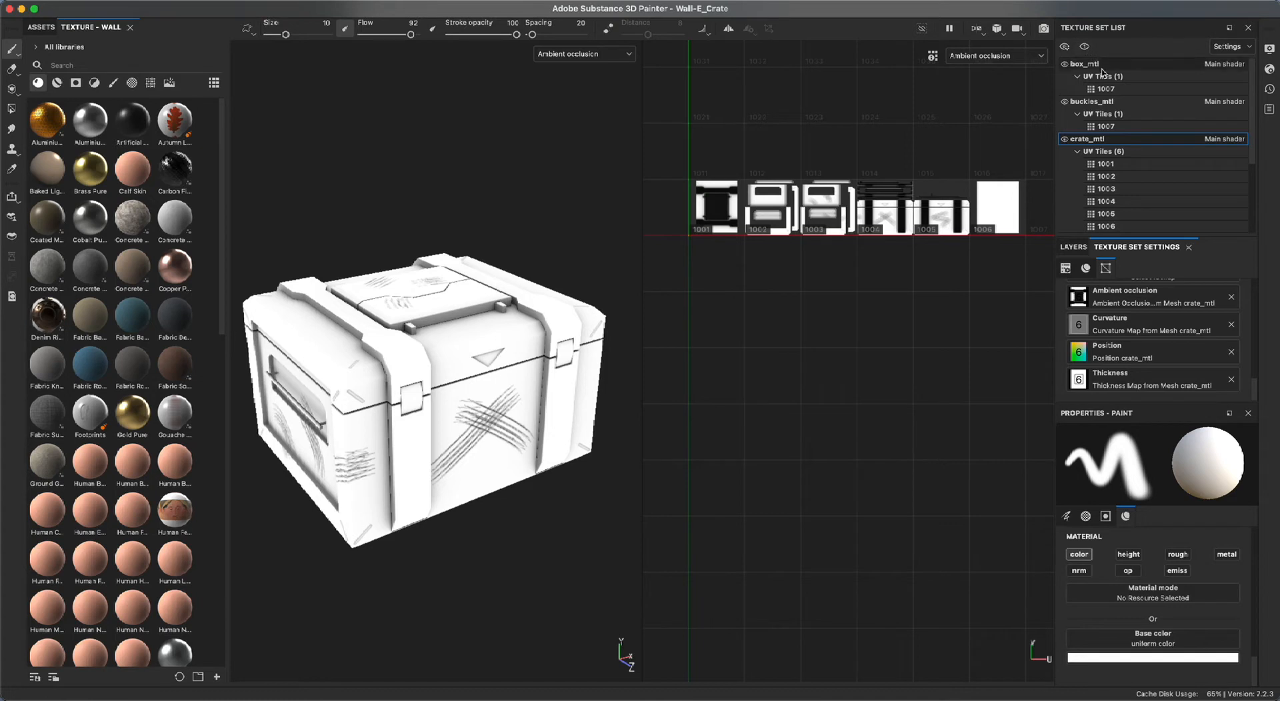
mouse_move(1255, 162)
left_mouse_down()
mouse_move(1262, 224)
mouse_move(1261, 144)
left_mouse_up()
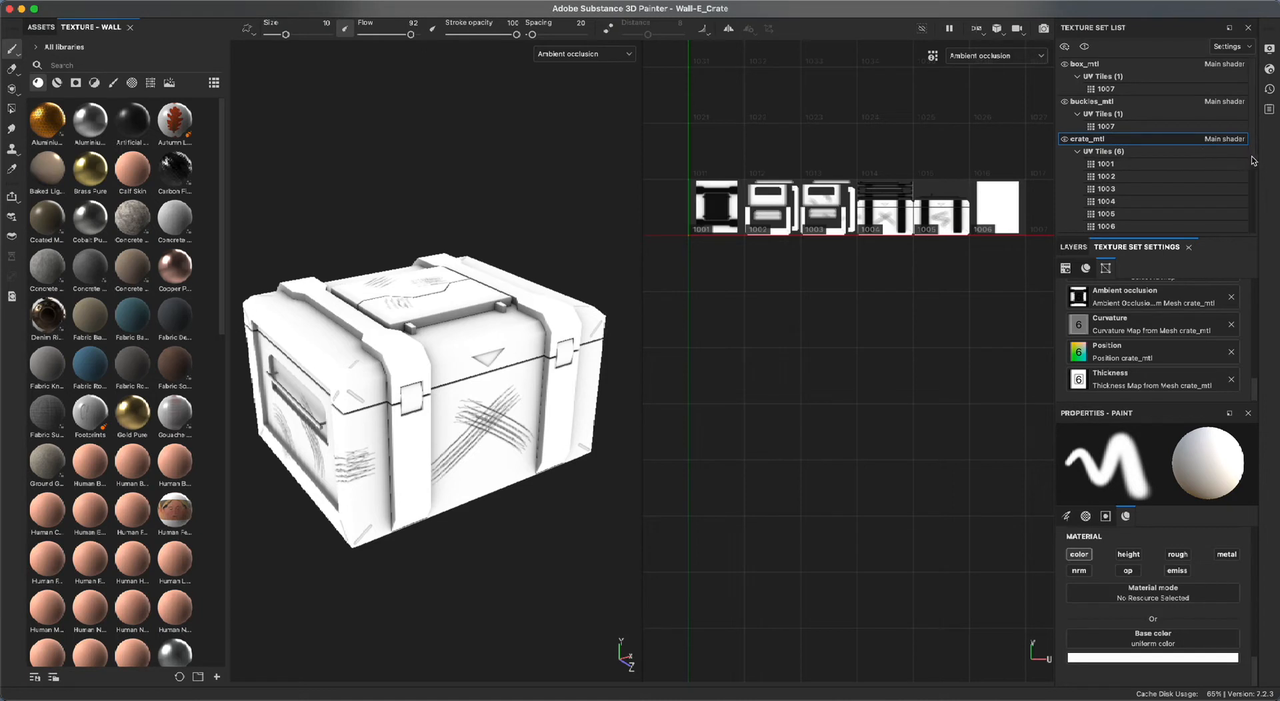
left_click_drag(1259, 396, 1259, 378)
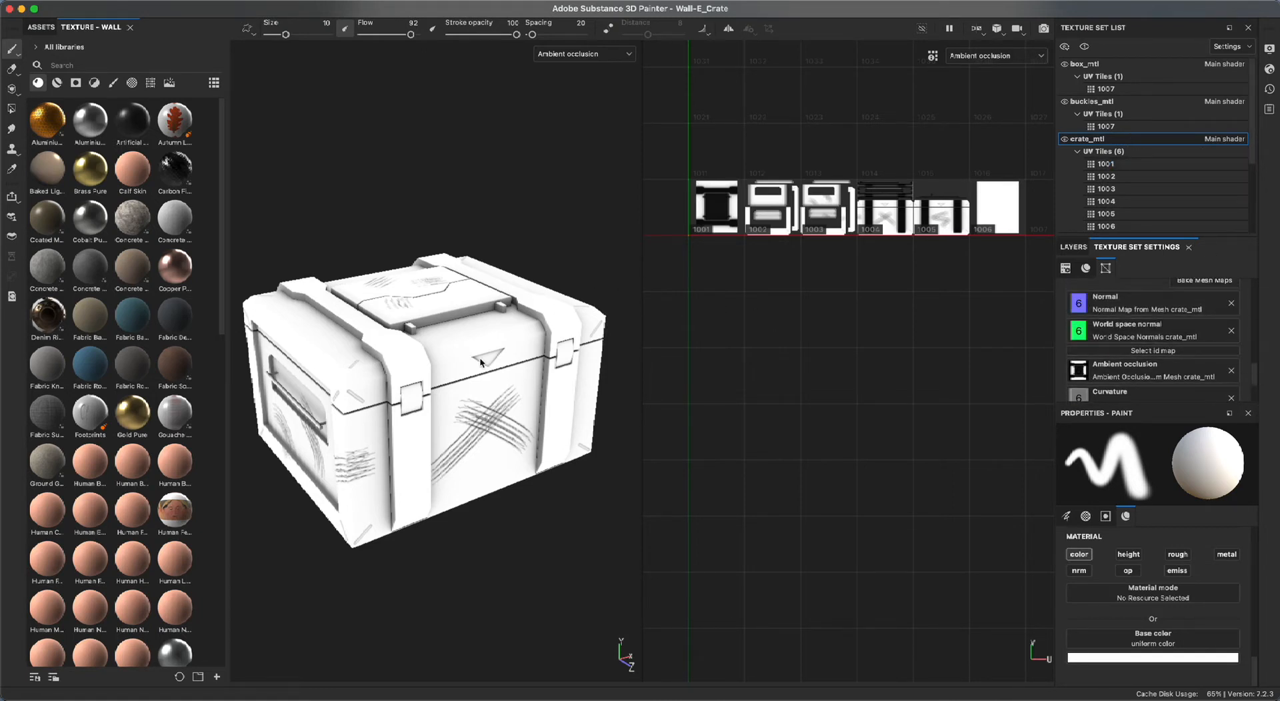
scroll(1256, 161, "down", 3)
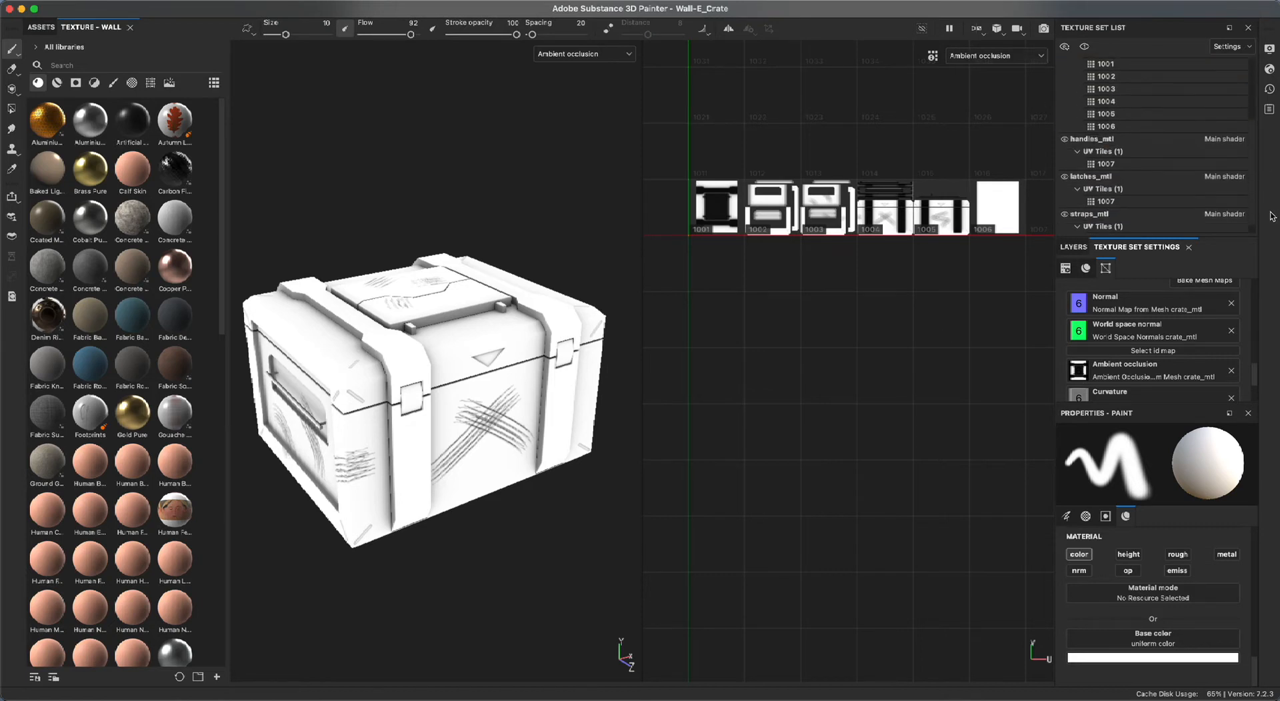
Inspect the mesh maps of the handles_mtl texture set, and return to crate_mtl.
left_click(1096, 140)
left_click_drag(1264, 381, 1265, 395)
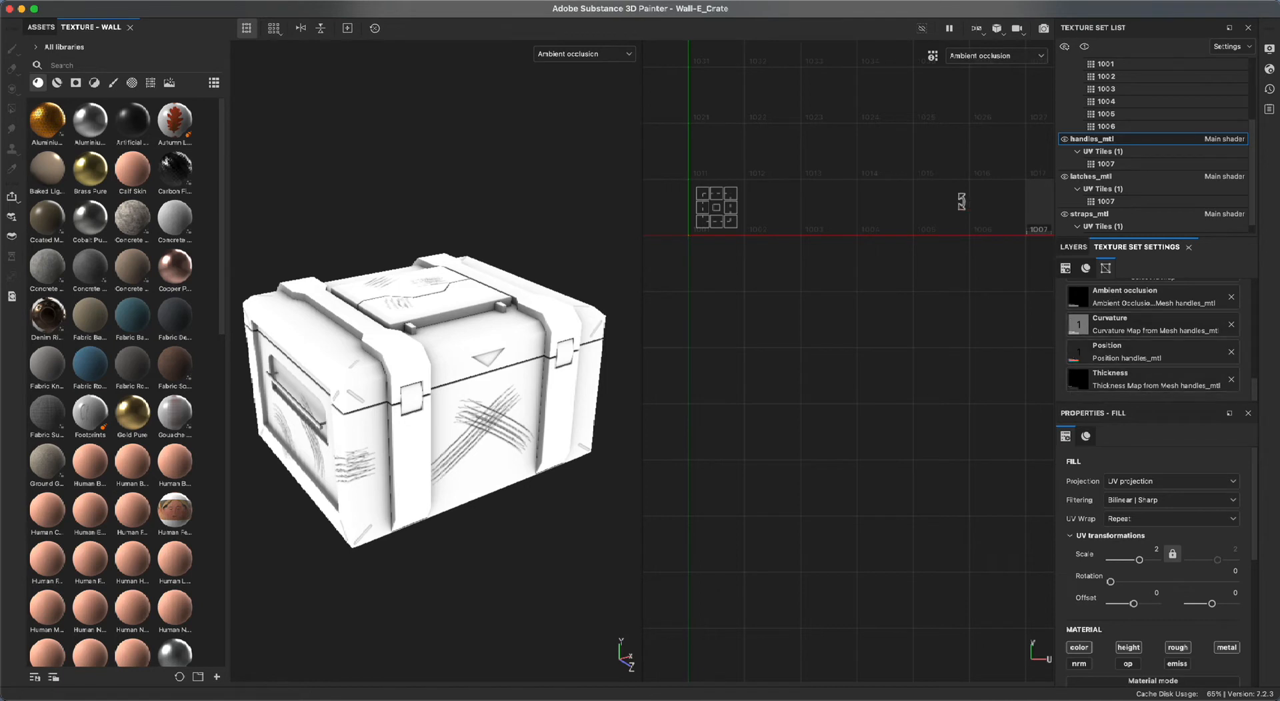
scroll(1250, 166, "up", 3)
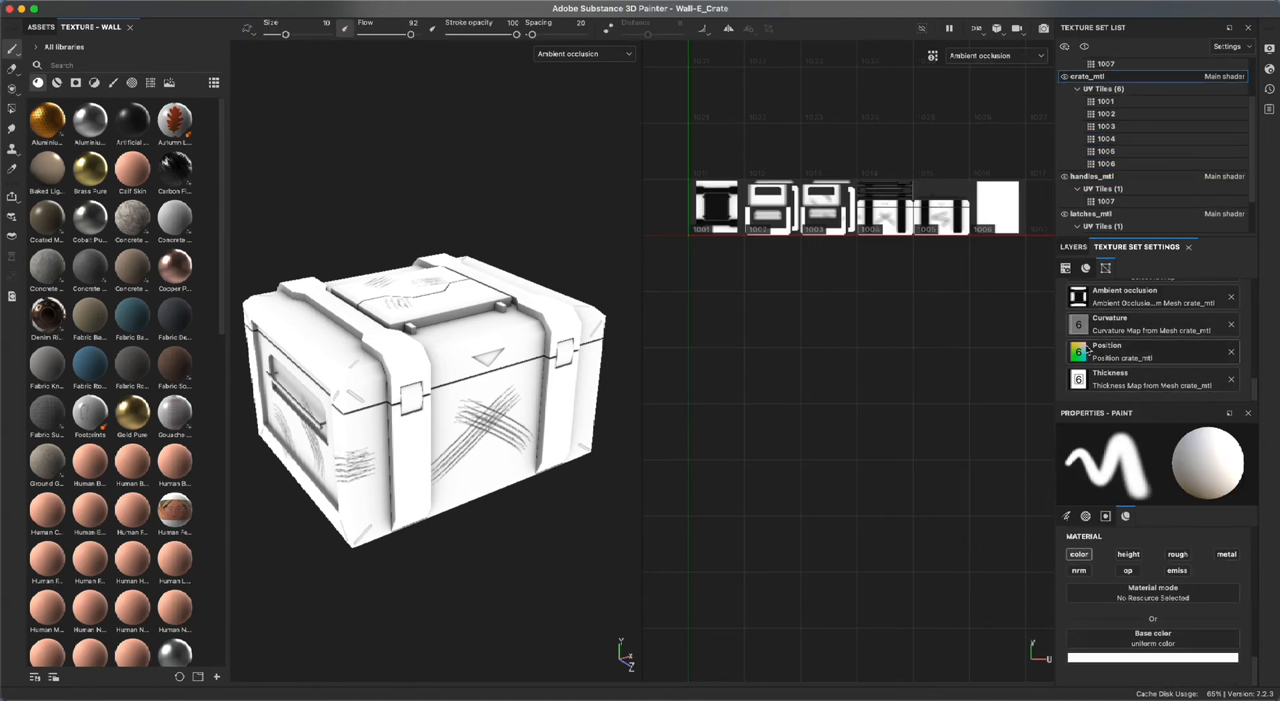
left_click_drag(1253, 386, 1255, 365)
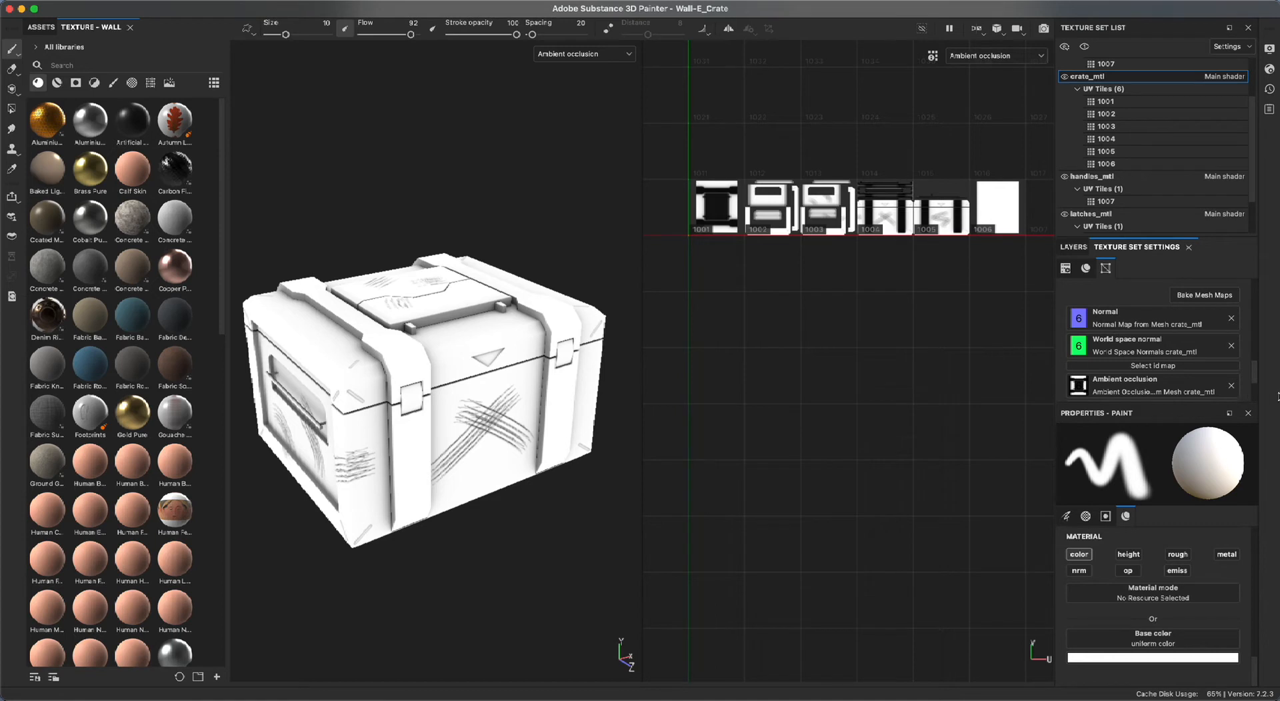
scroll(1253, 347, "down", 3)
left_click_drag(1256, 392, 1256, 288)
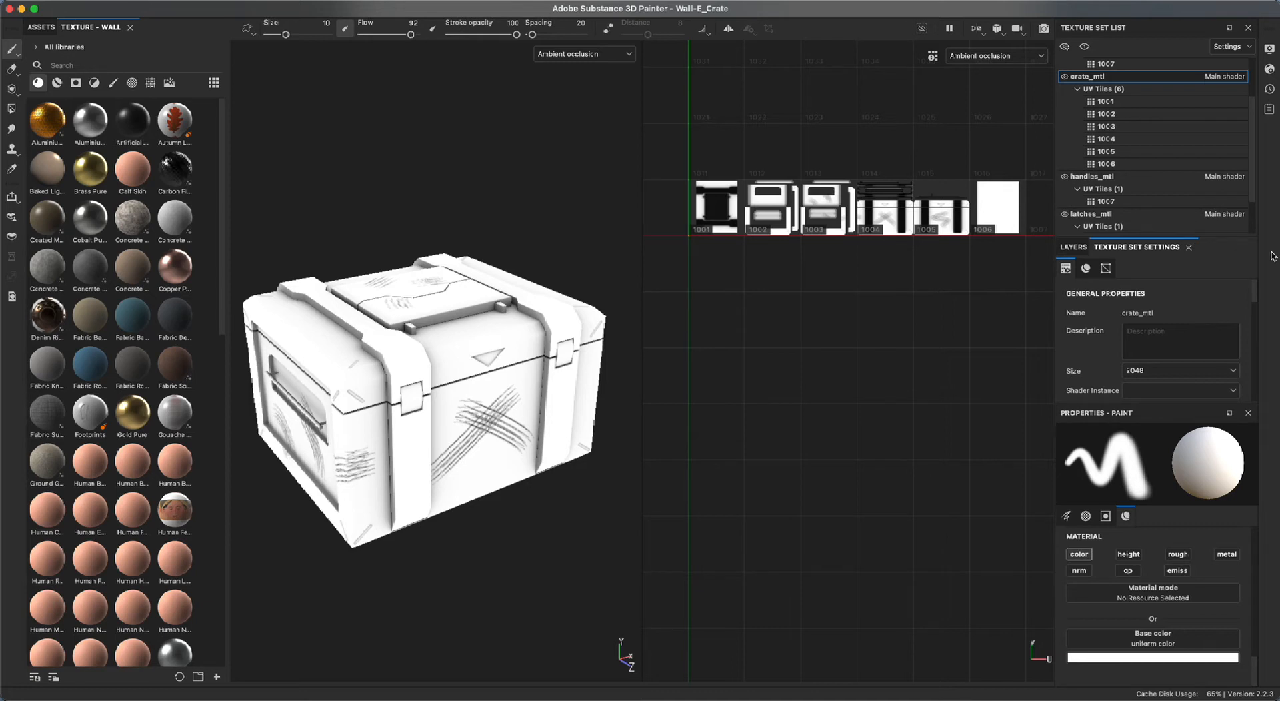
left_click_drag(1255, 301, 1270, 366)
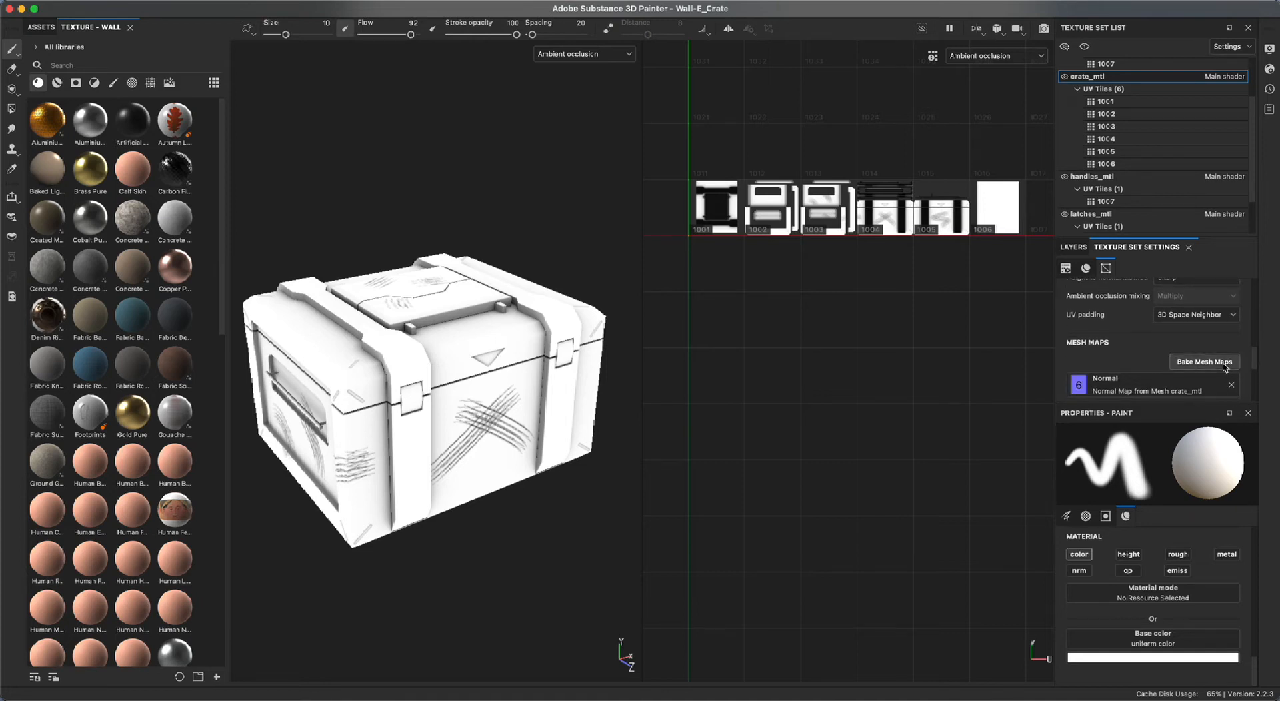
left_click(1224, 366)
left_click_drag(627, 151, 858, 186)
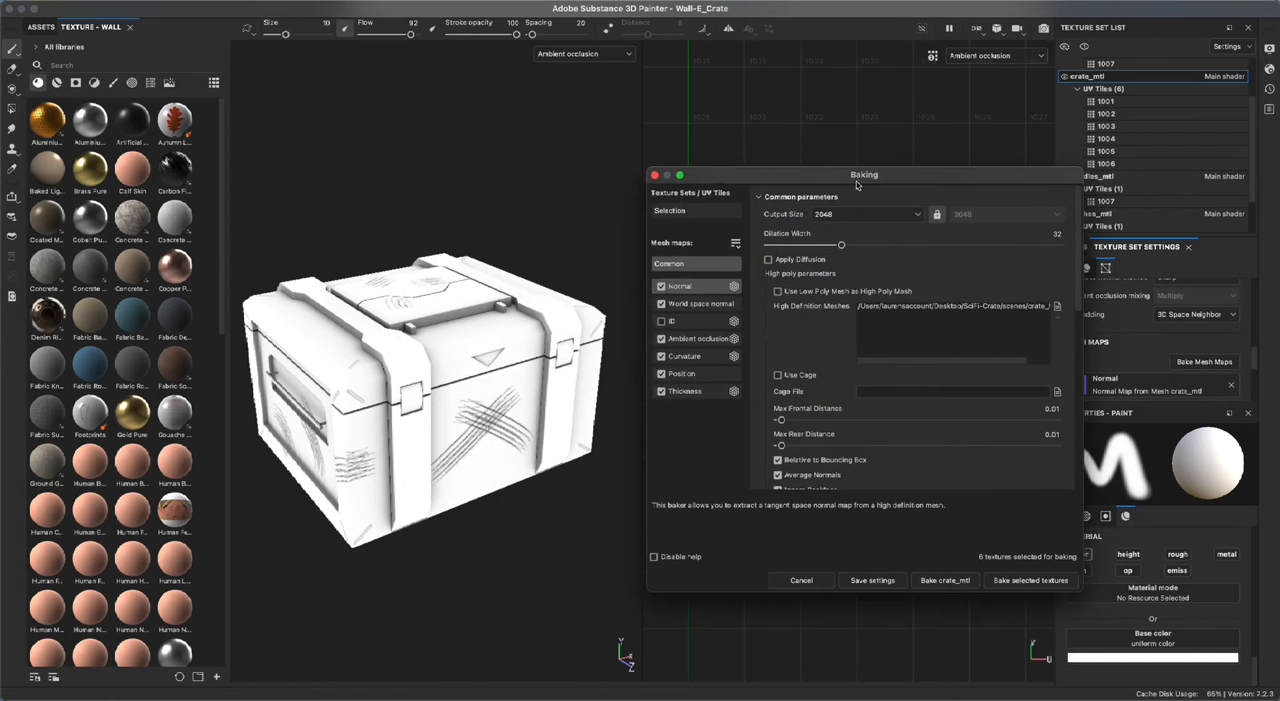
left_click(790, 295)
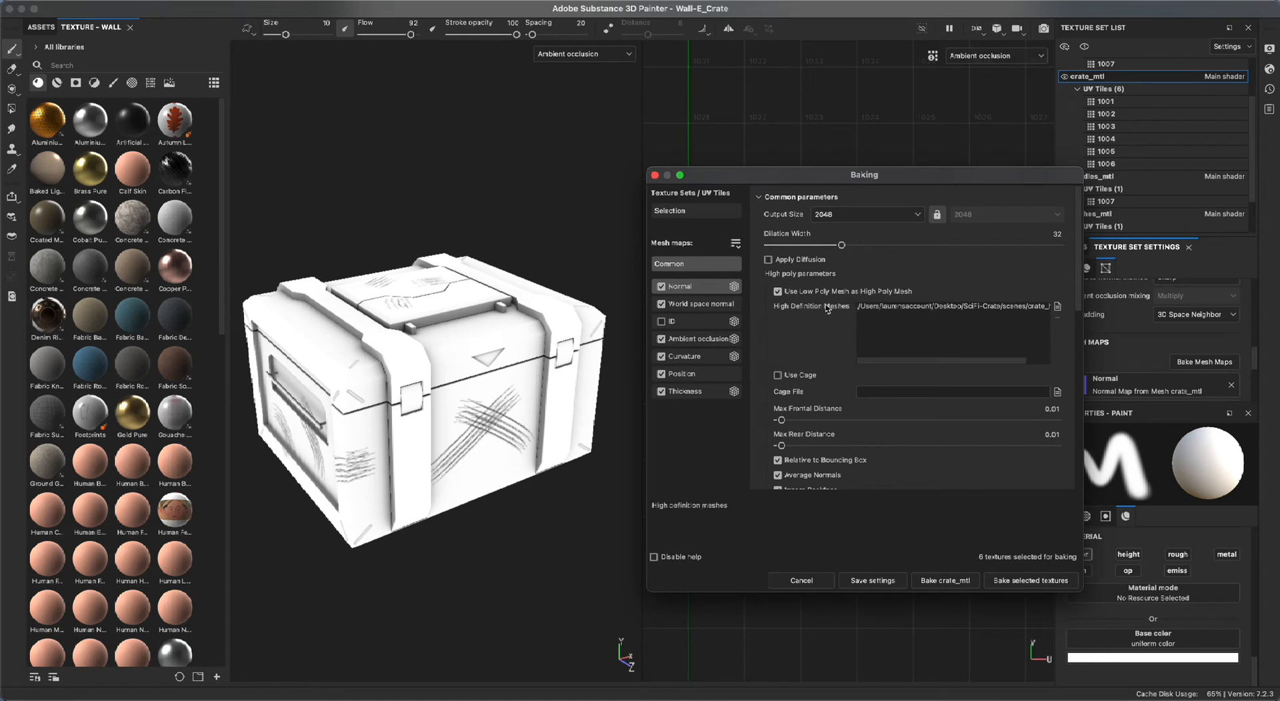
left_click(826, 584)
Return to the Material view and open the recent SciFi_Crate project without saving the changes to Wall-E_Crate.
left_click_drag(1255, 370, 1254, 293)
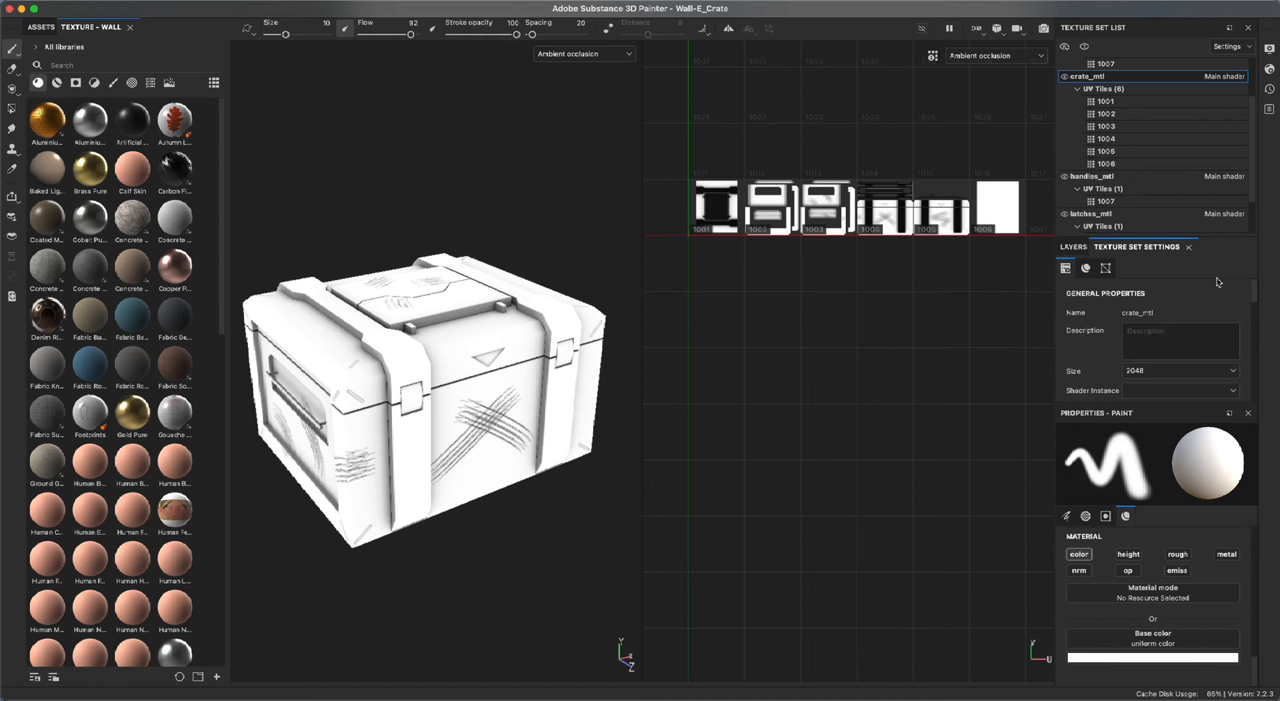
key("m")
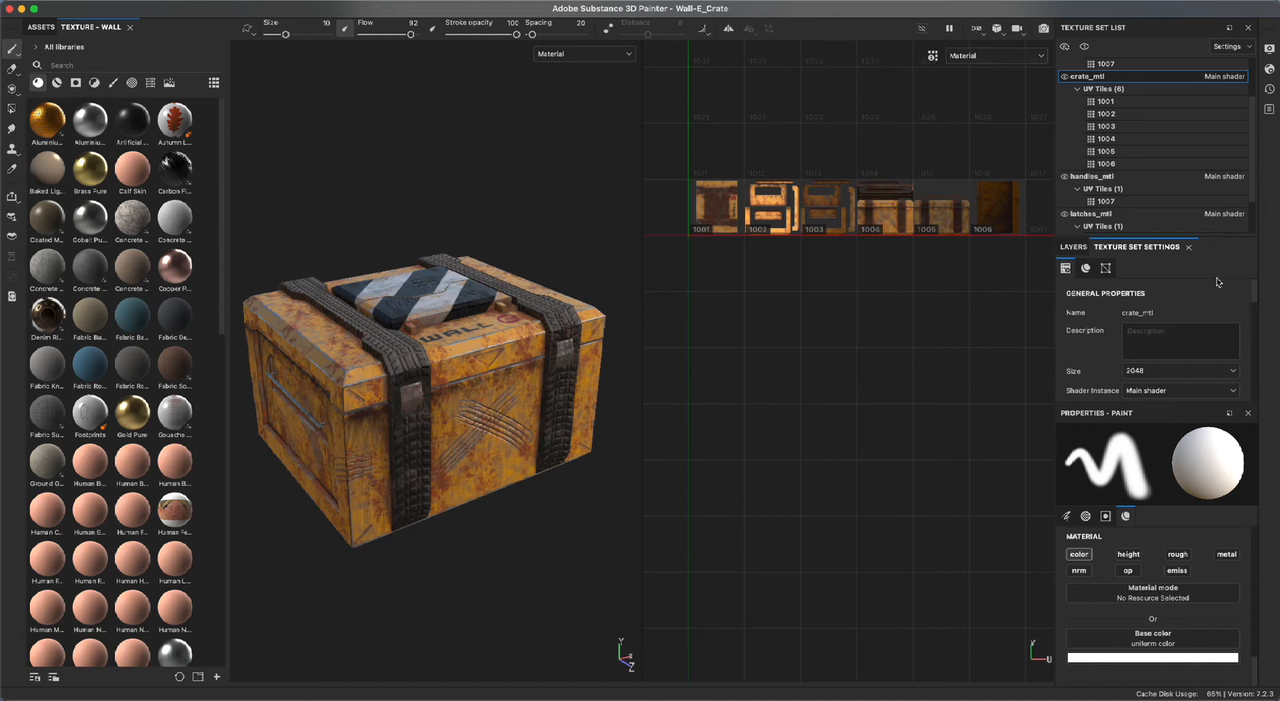
left_click(152, 2)
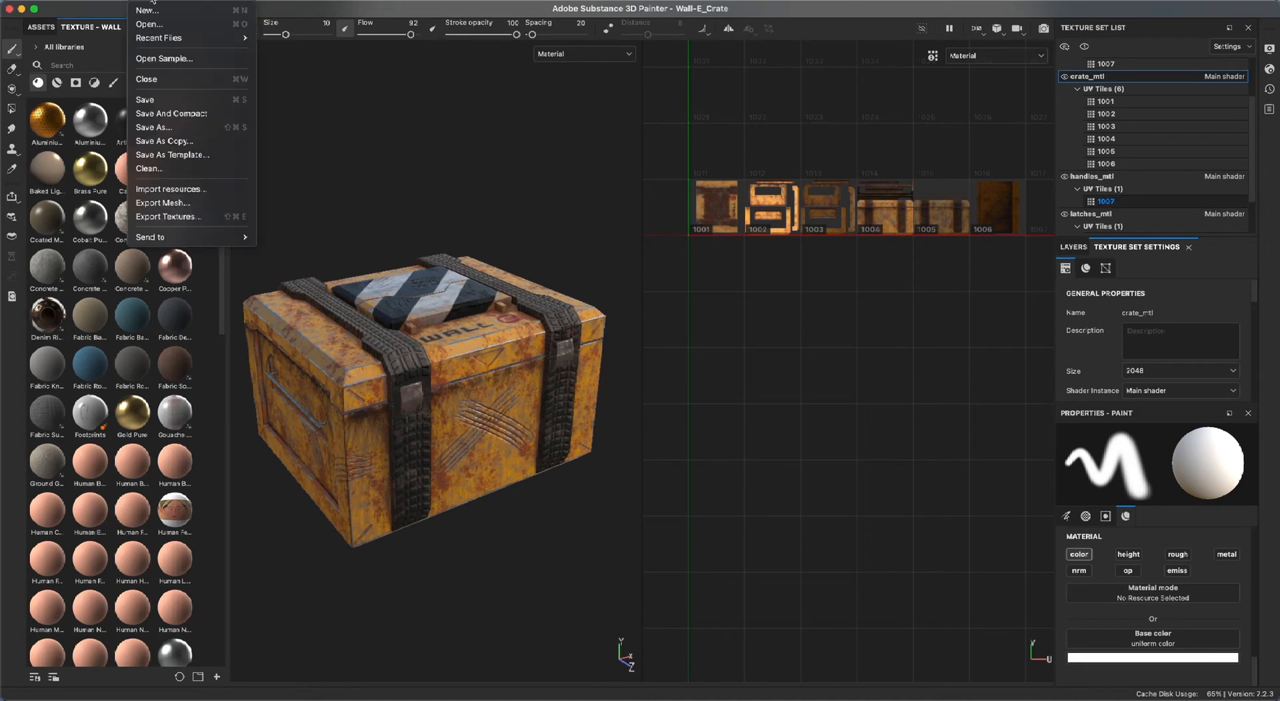
mouse_move(174, 38)
left_click(471, 51)
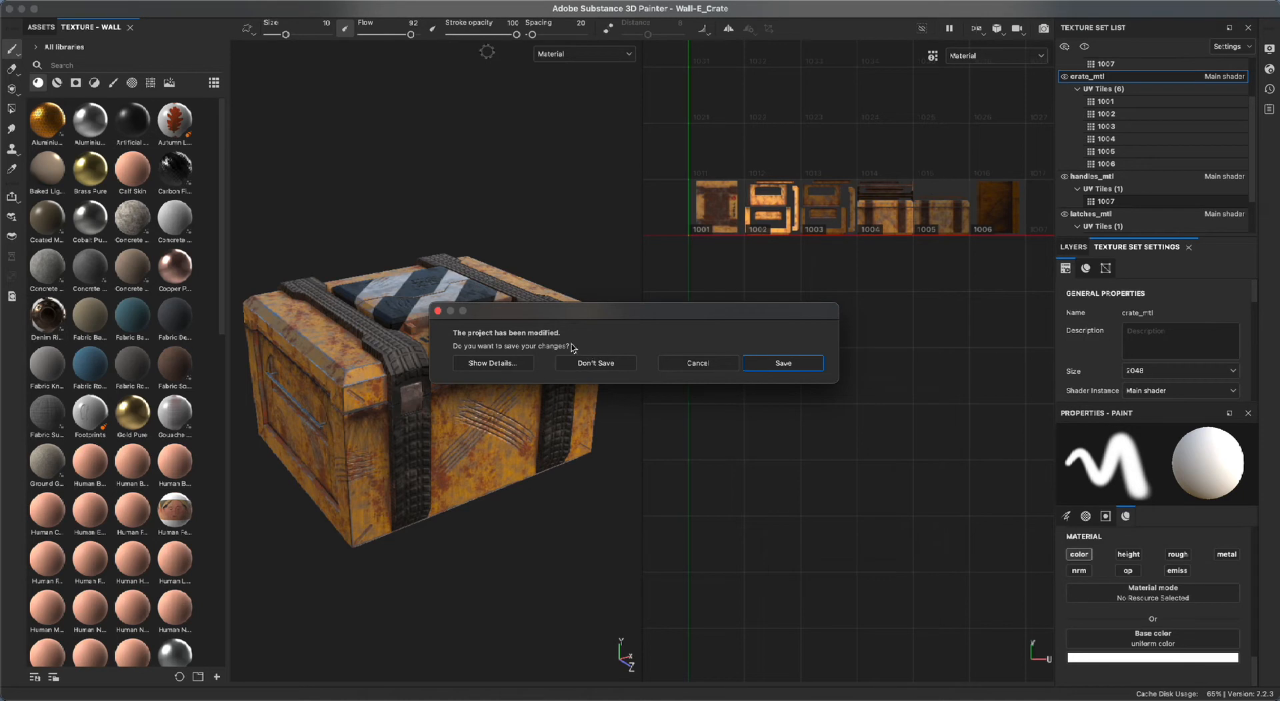
left_click(597, 366)
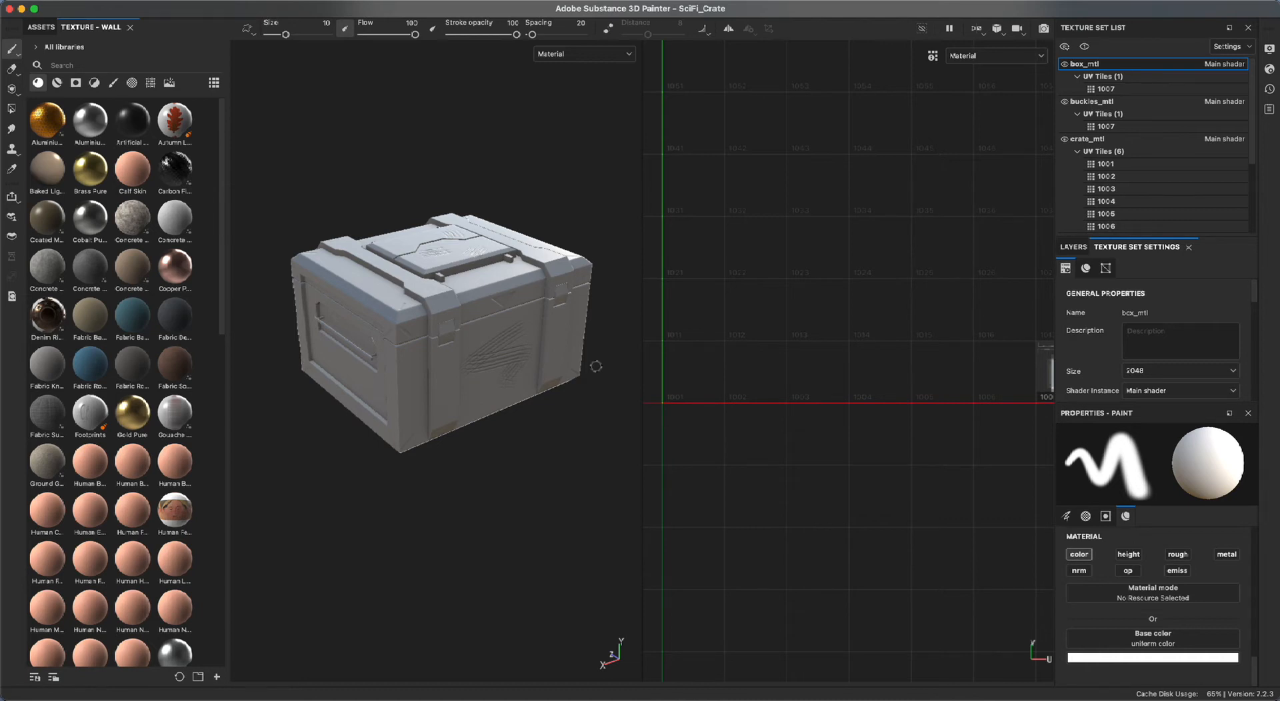
Cycle through the crate's baked mesh maps from Normal to Position, and return to the Material view.
key("b")
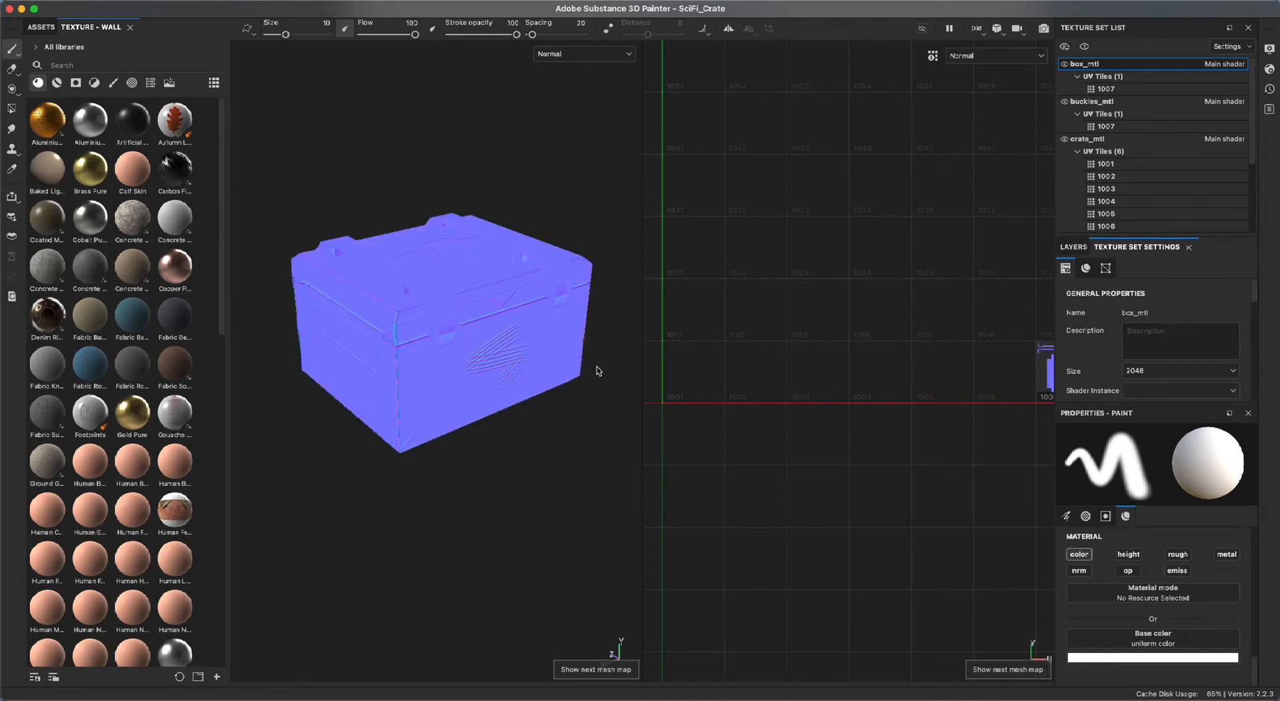
key("b")
key("b")
key("b")
key("b")
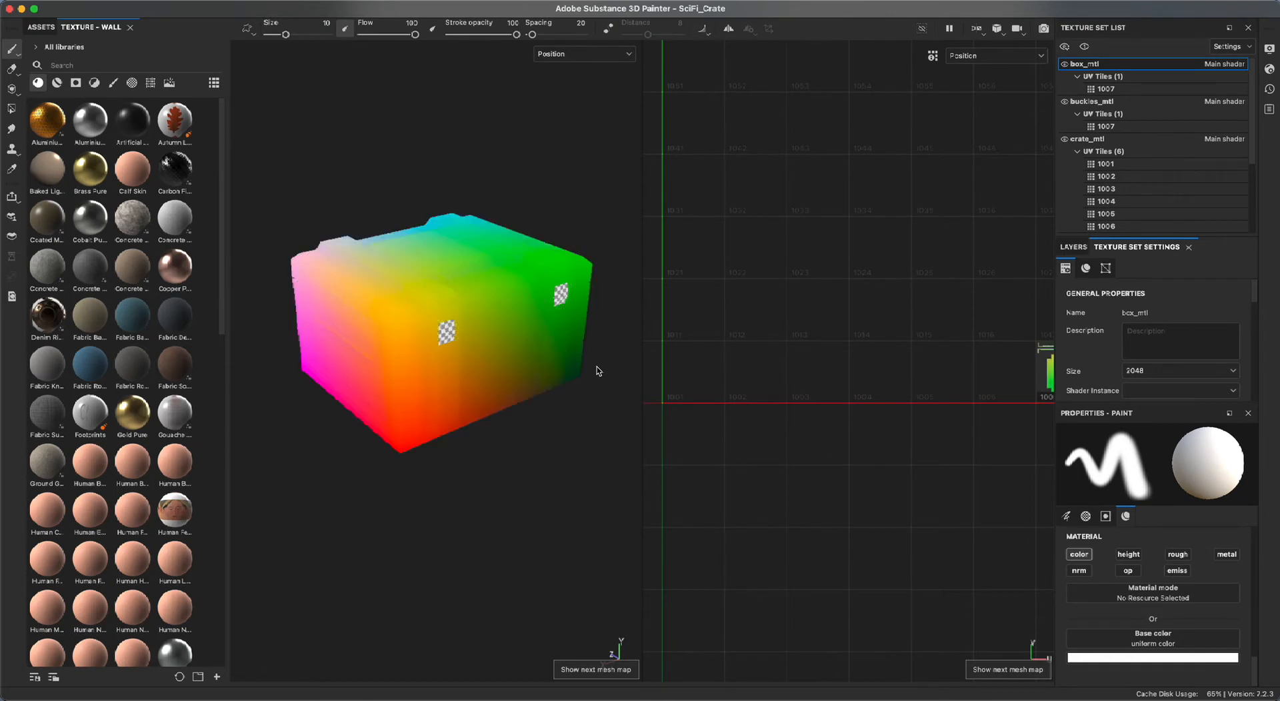
key("m")
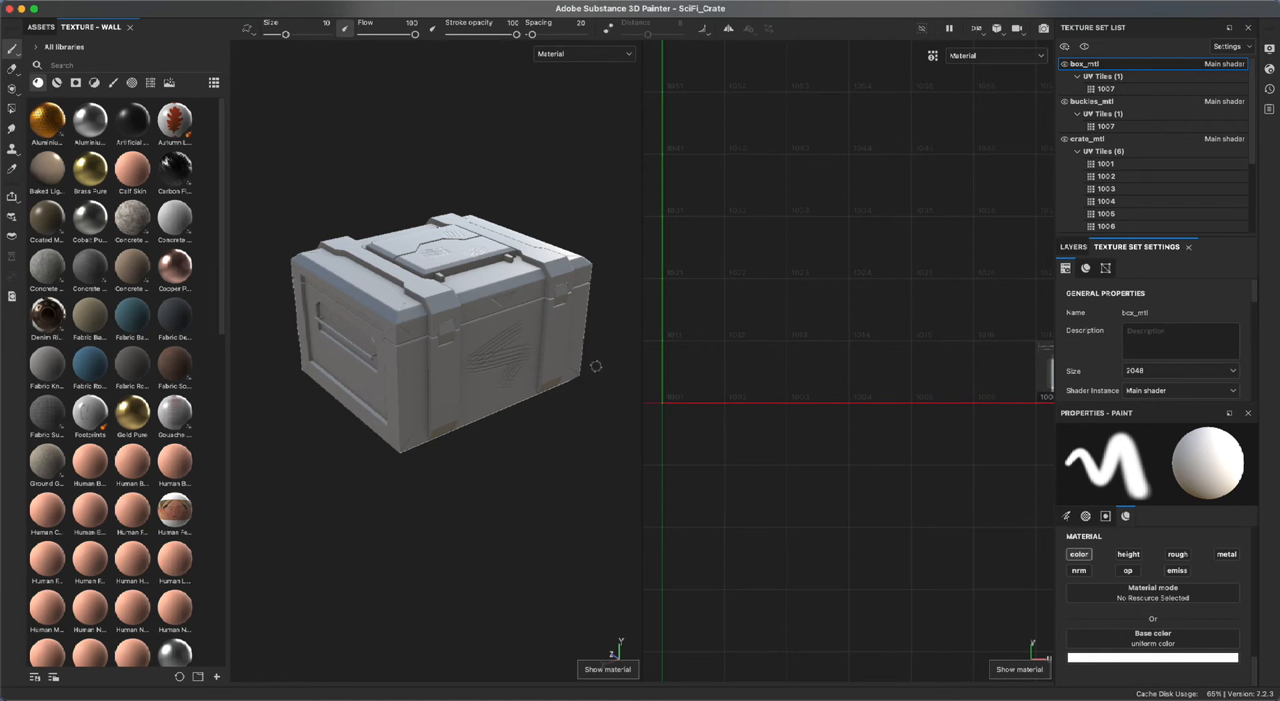
Cycle through the crate's texture channels, including Roughness and Base color, and return to the Material view.
key("c")
key("c")
key("c")
key("c")
key("c")
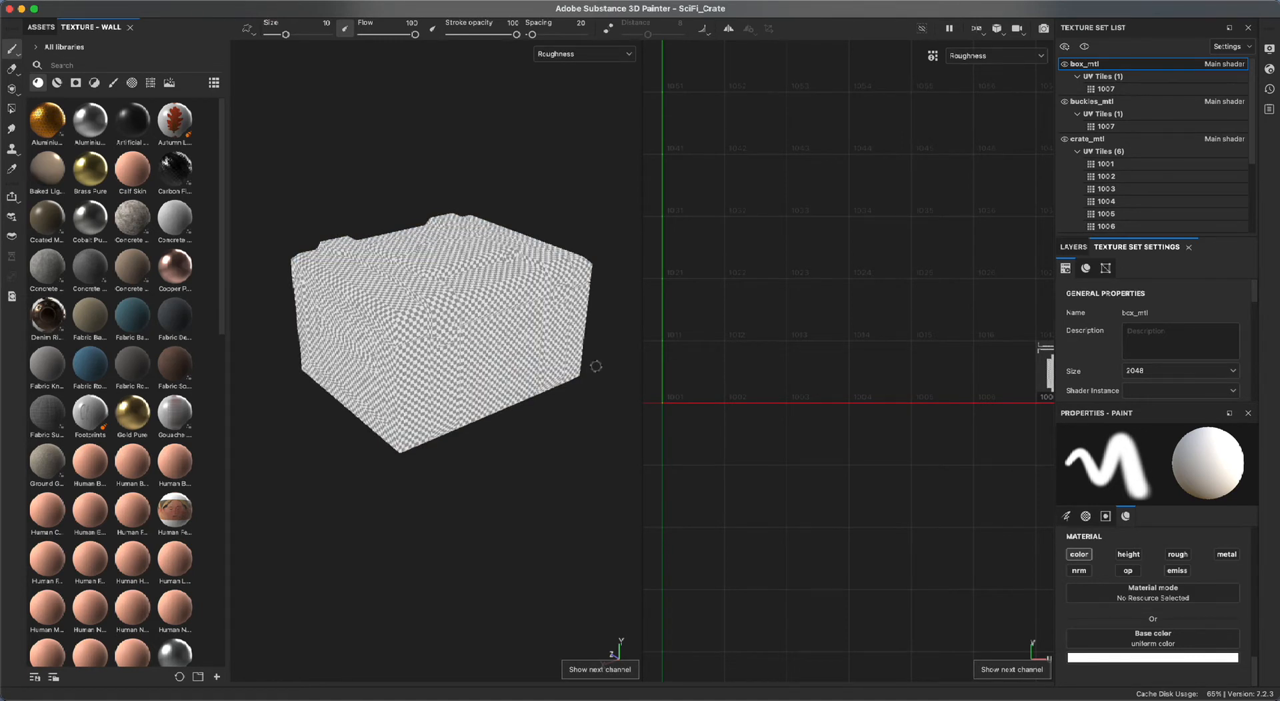
key("c")
key("c")
key("c")
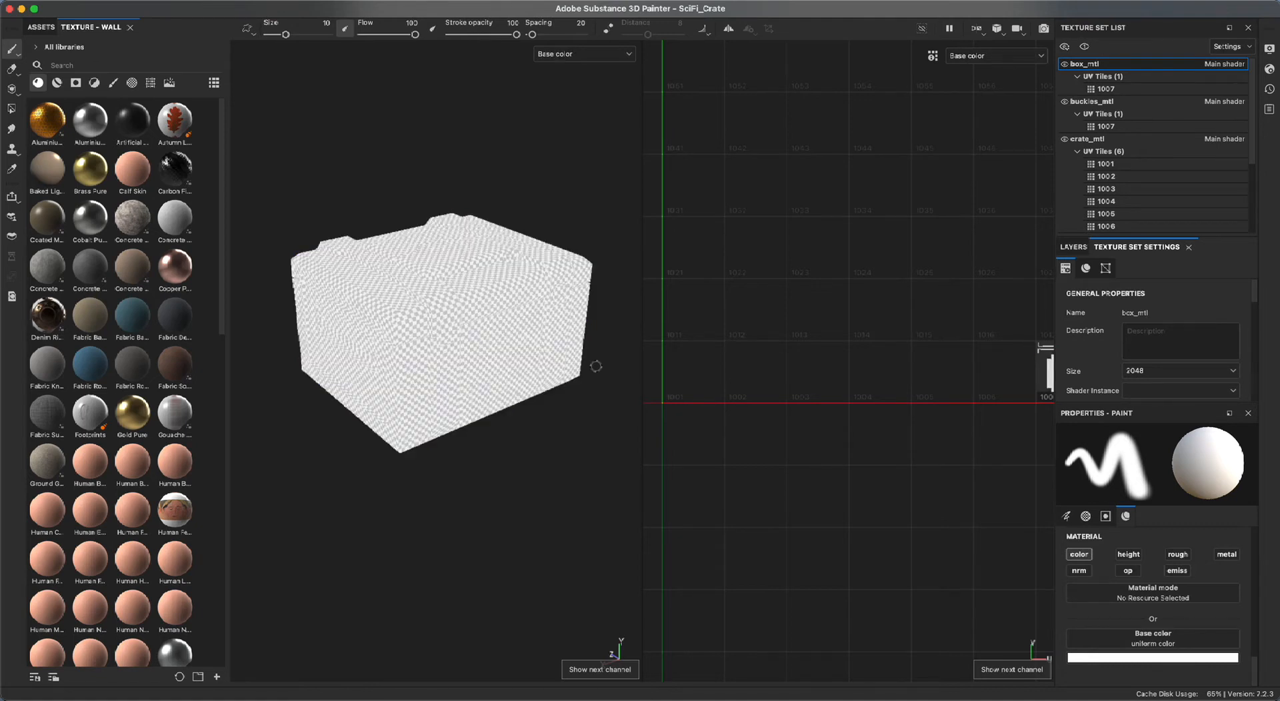
key("m")
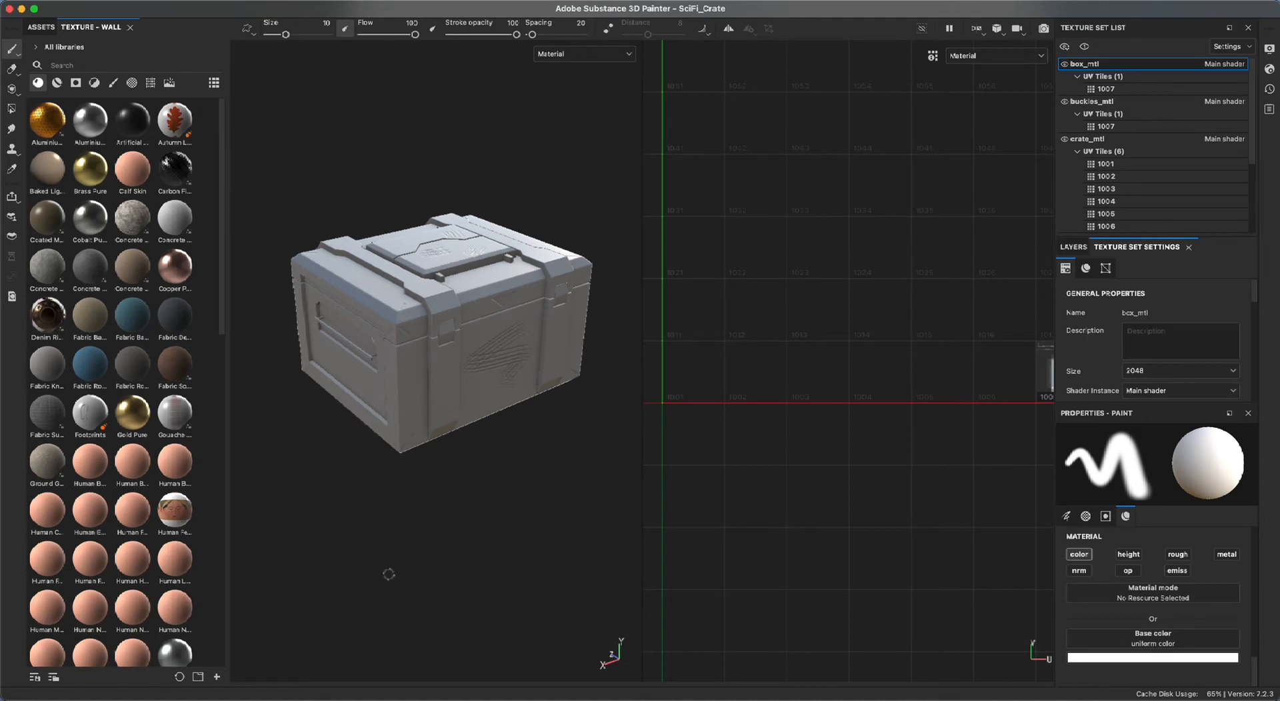
Select the crate_mtl texture set to look at its UV tiles.
mouse_move(455, 564)
right_mouse_down("alt")
mouse_move(503, 612)
mouse_move(472, 564)
right_mouse_up("alt")
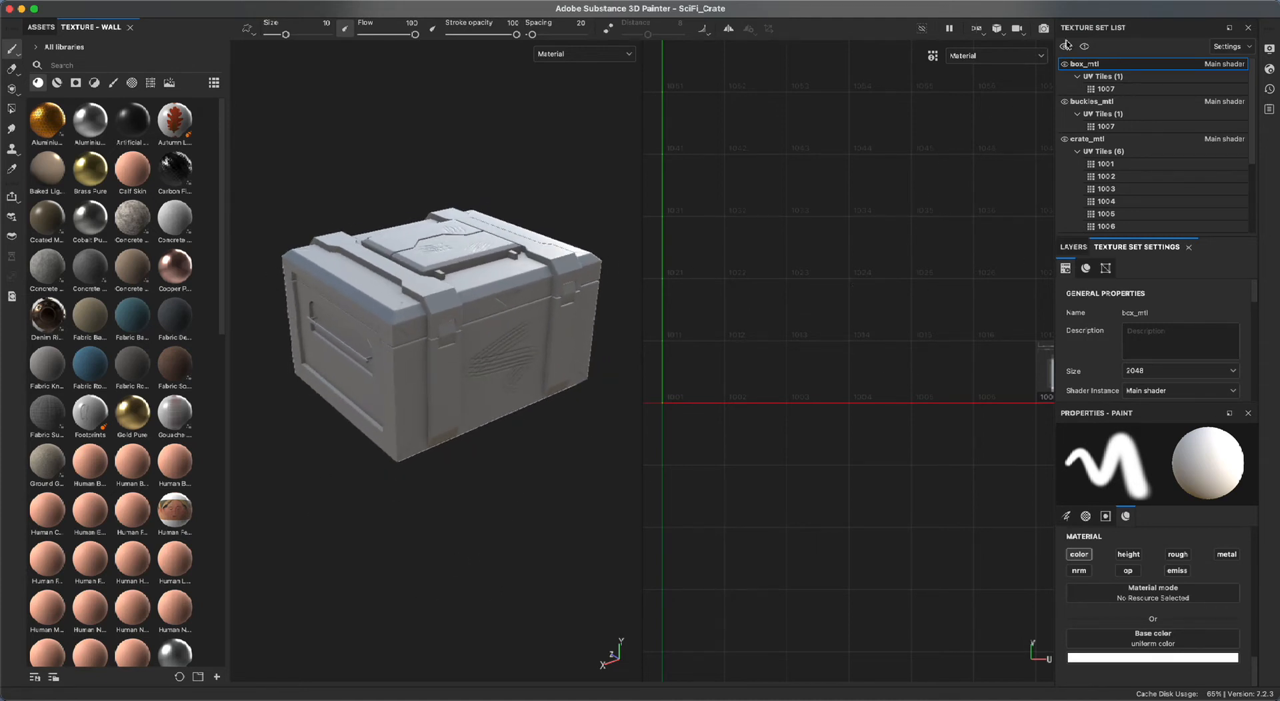
left_click(1101, 142)
mouse_move(874, 520)
right_mouse_down("alt")
mouse_move(768, 449)
mouse_move(893, 520)
mouse_move(867, 504)
right_mouse_up("alt")
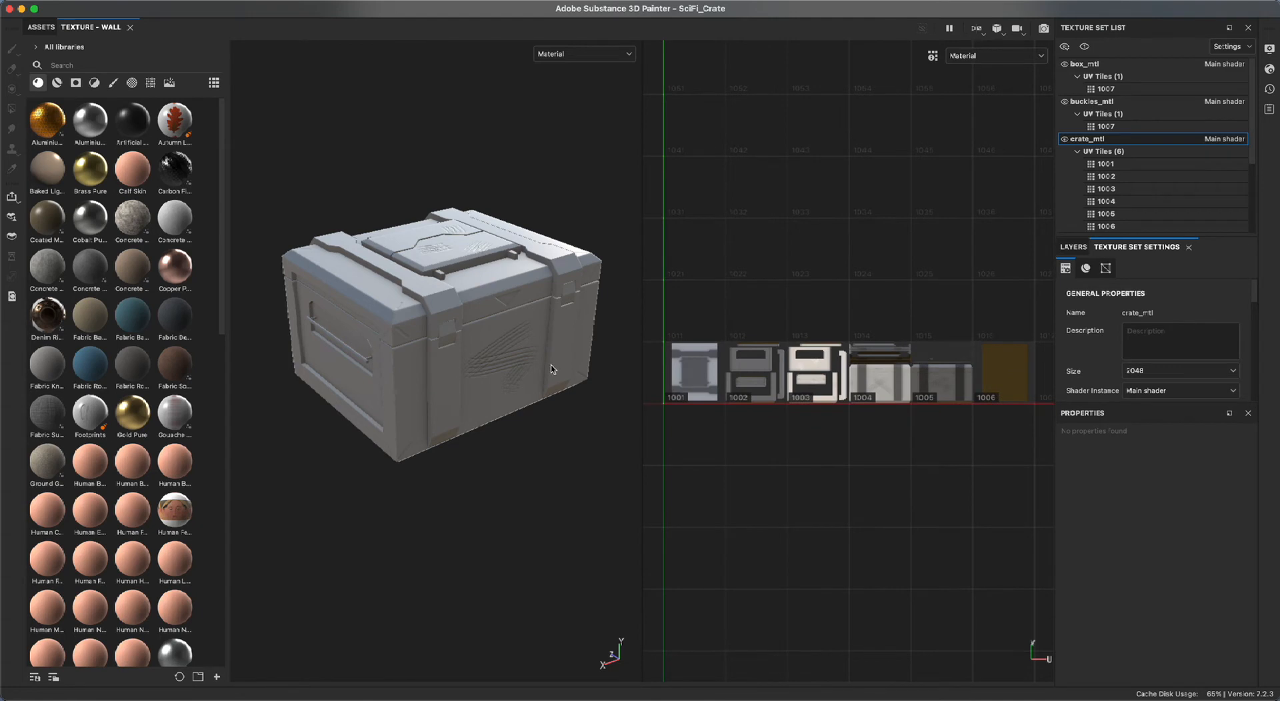
Switch to the buckles_mtl texture set and examine its UV islands in tile 1007.
left_click(1101, 103)
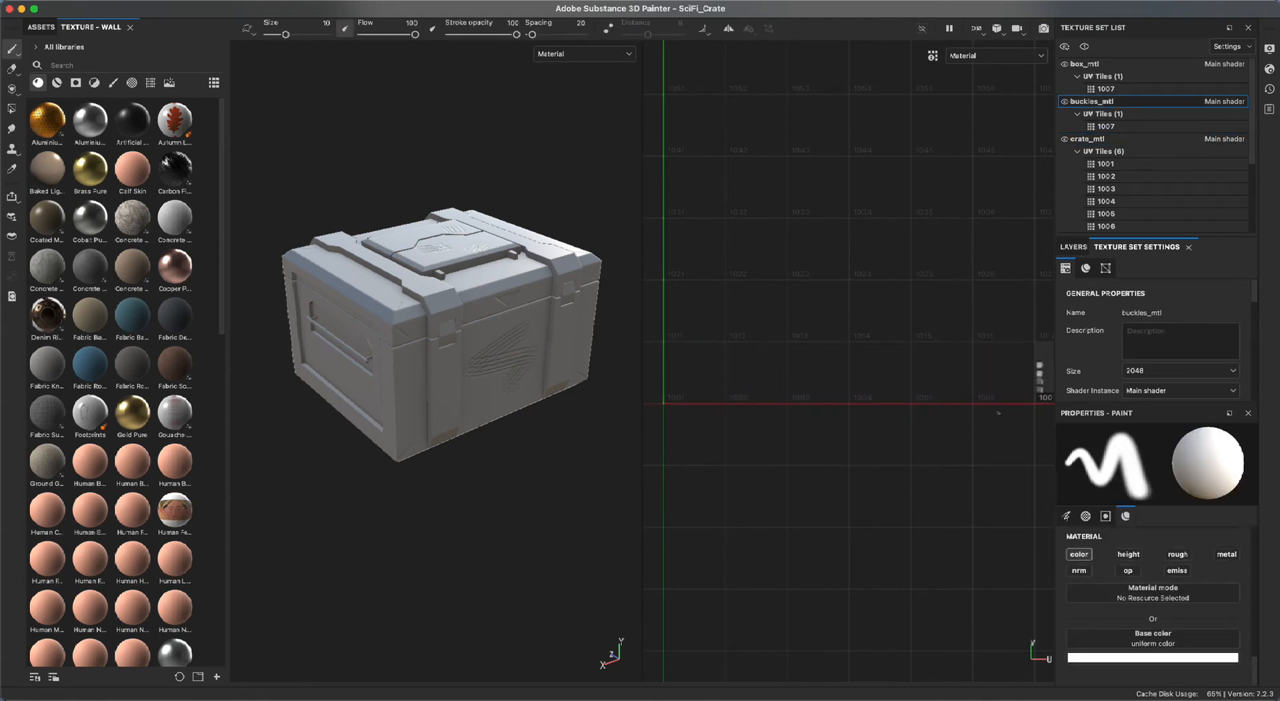
key("f")
right_click_drag(960, 560, 790, 560, "alt")
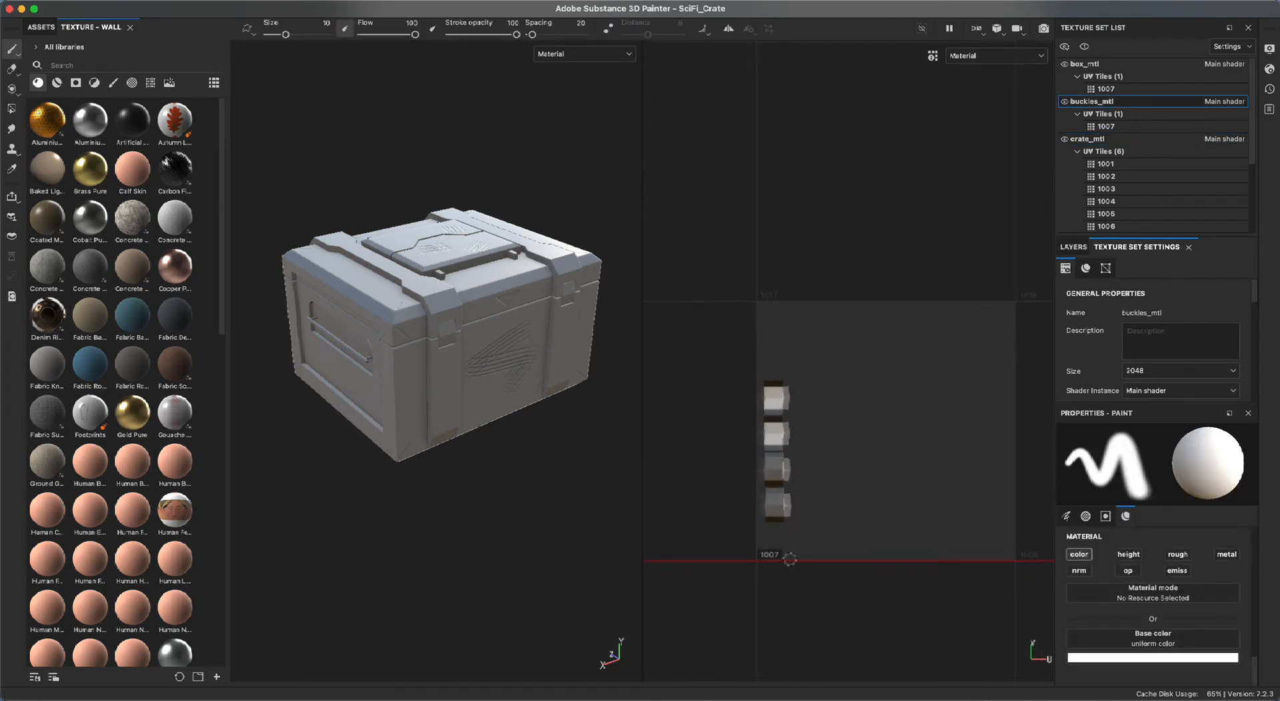
right_click_drag(539, 544, 320, 374, "alt")
middle_click_drag(467, 406, 239, 127, "alt")
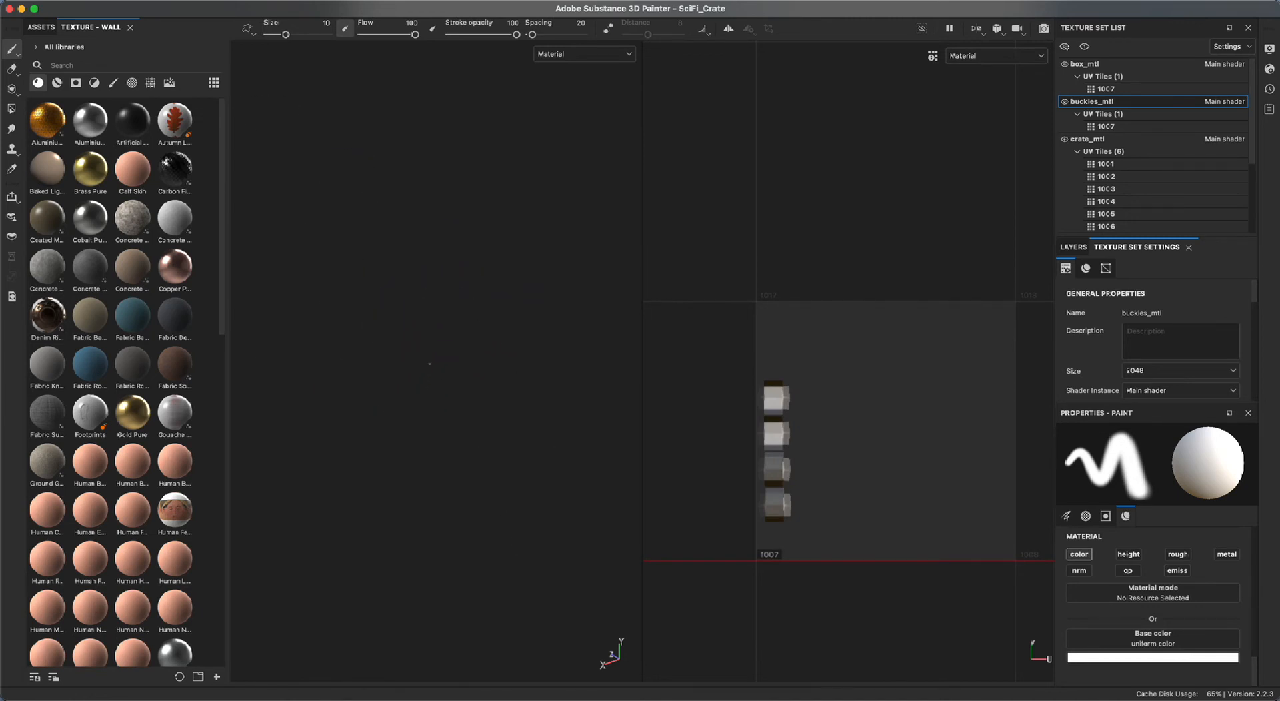
key("f")
right_click_drag(566, 641, 246, 489, "alt")
right_click_drag(947, 590, 681, 460, "alt")
middle_click_drag(812, 495, 831, 343, "alt")
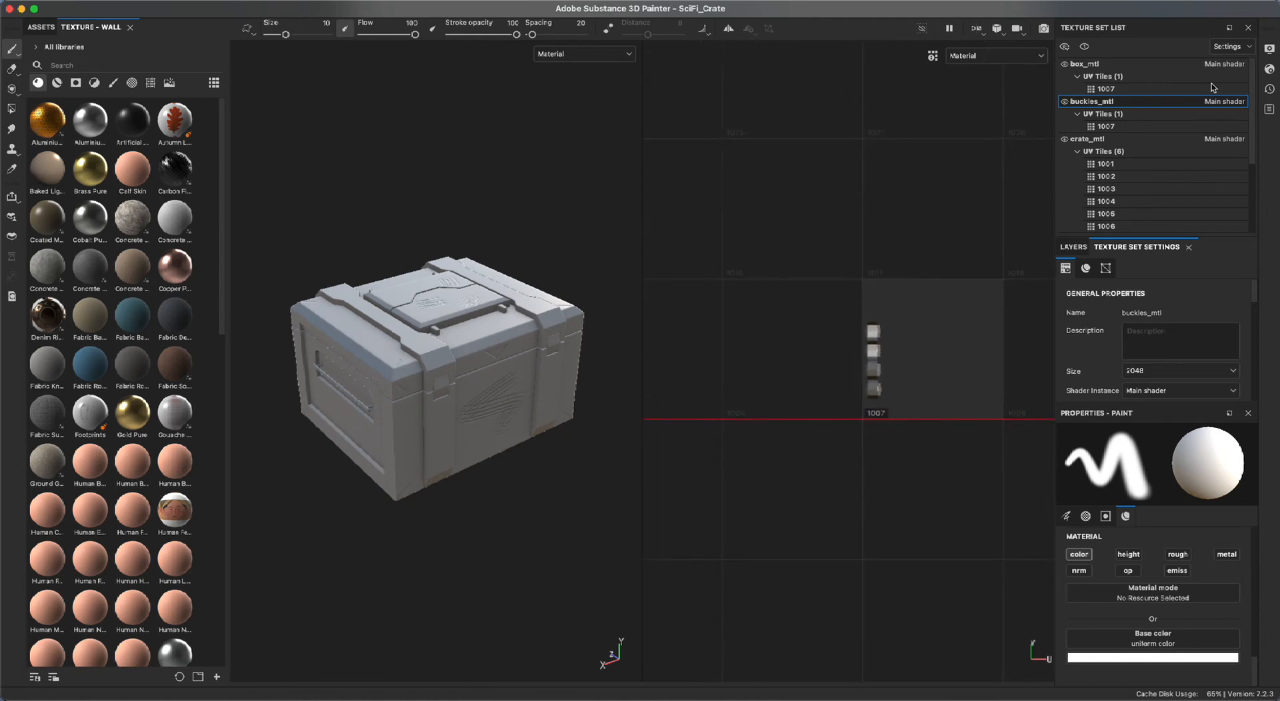
Make crate_mtl the active texture set and bring its UV tiles 1001 to 1006 into view beside the crate.
left_click(1108, 140)
key("f")
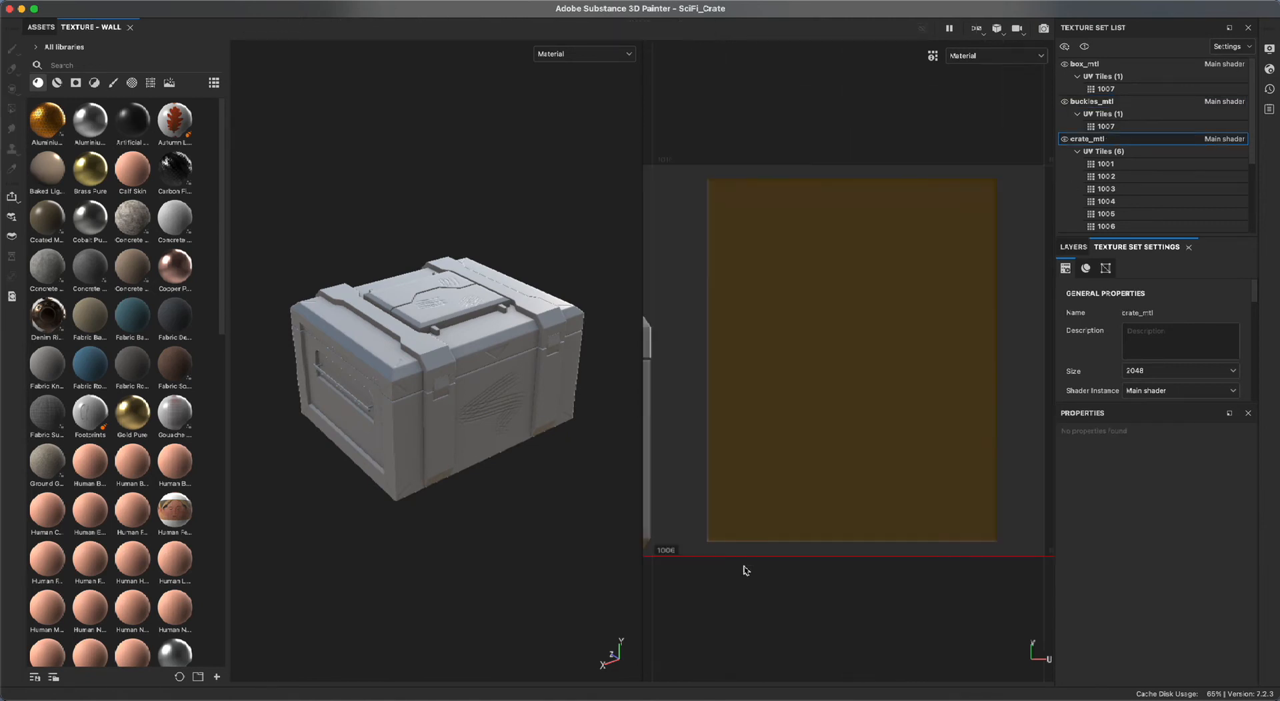
right_click_drag(885, 634, 828, 561, "alt")
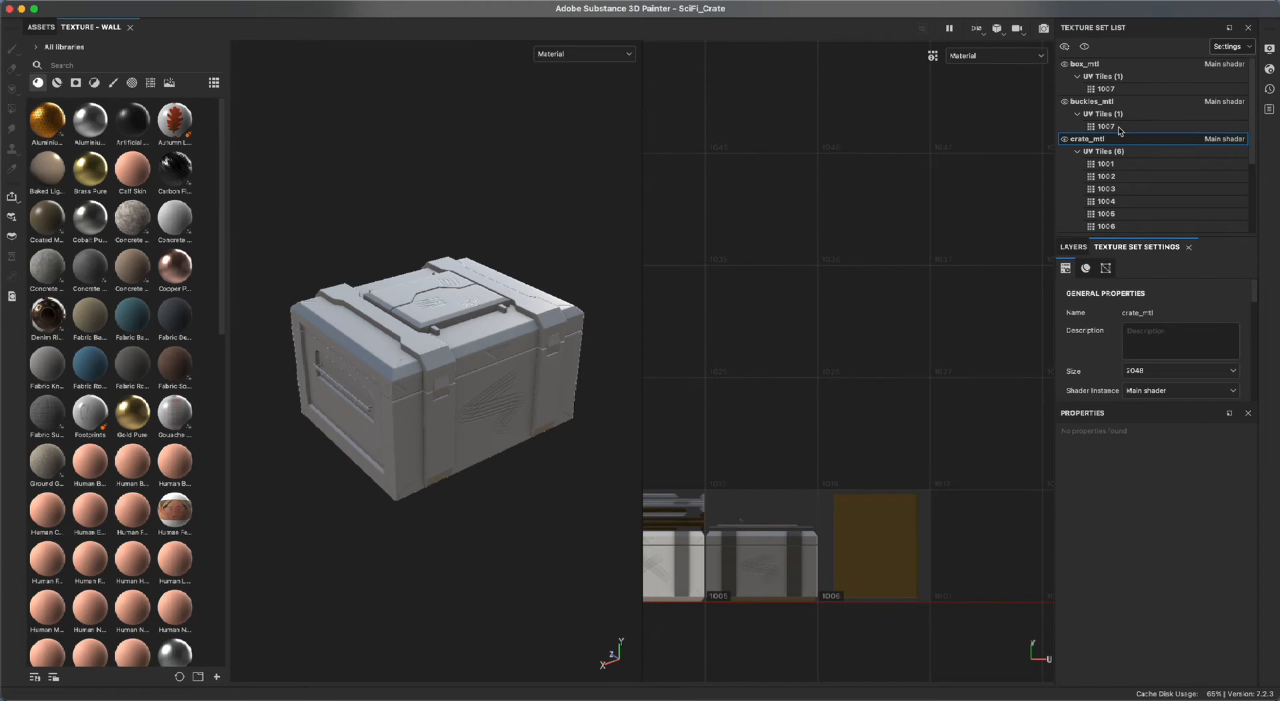
middle_click_drag(777, 418, 902, 299, "alt")
right_click_drag(902, 299, 646, 268, "alt")
middle_click_drag(830, 294, 937, 223, "alt")
right_click_drag(937, 223, 808, 222, "alt")
middle_click_drag(809, 222, 753, 248, "alt")
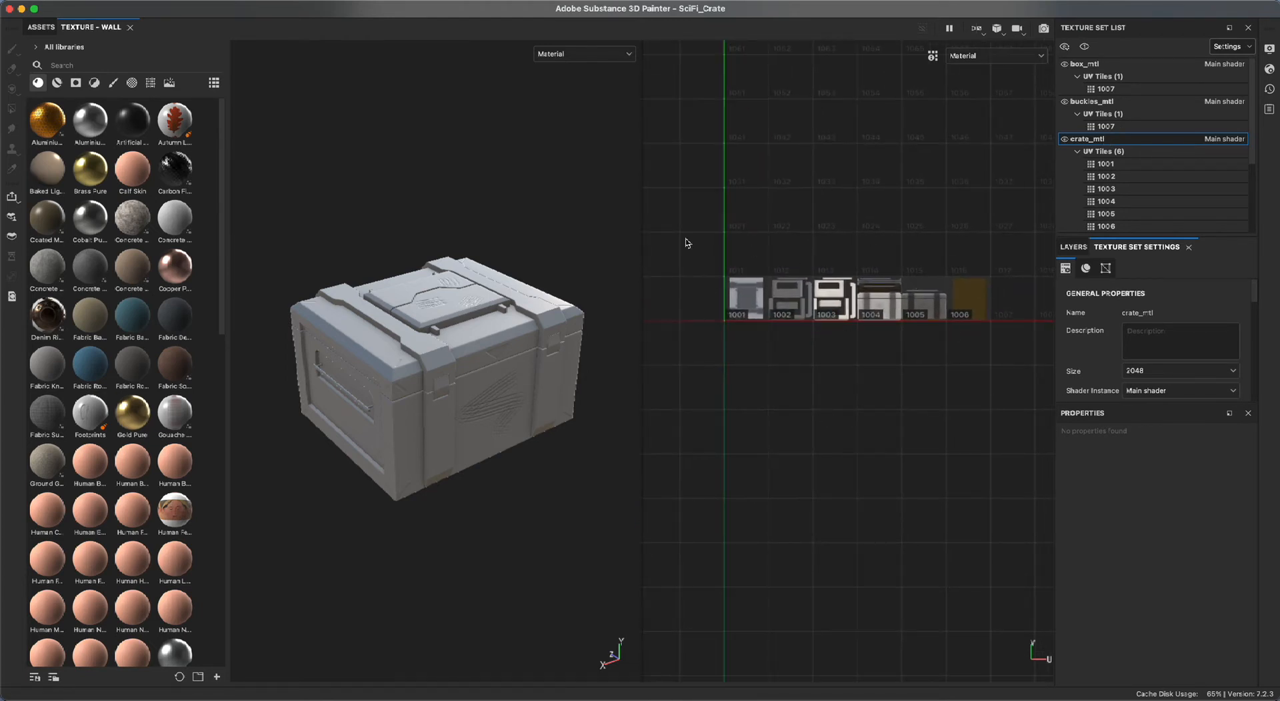
left_click(1131, 154)
left_click(1130, 154)
right_click_drag(468, 559, 595, 551, "alt")
right_click_drag(849, 449, 913, 524, "alt")
middle_click_drag(912, 524, 921, 593, "alt")
right_click_drag(921, 593, 860, 537, "alt")
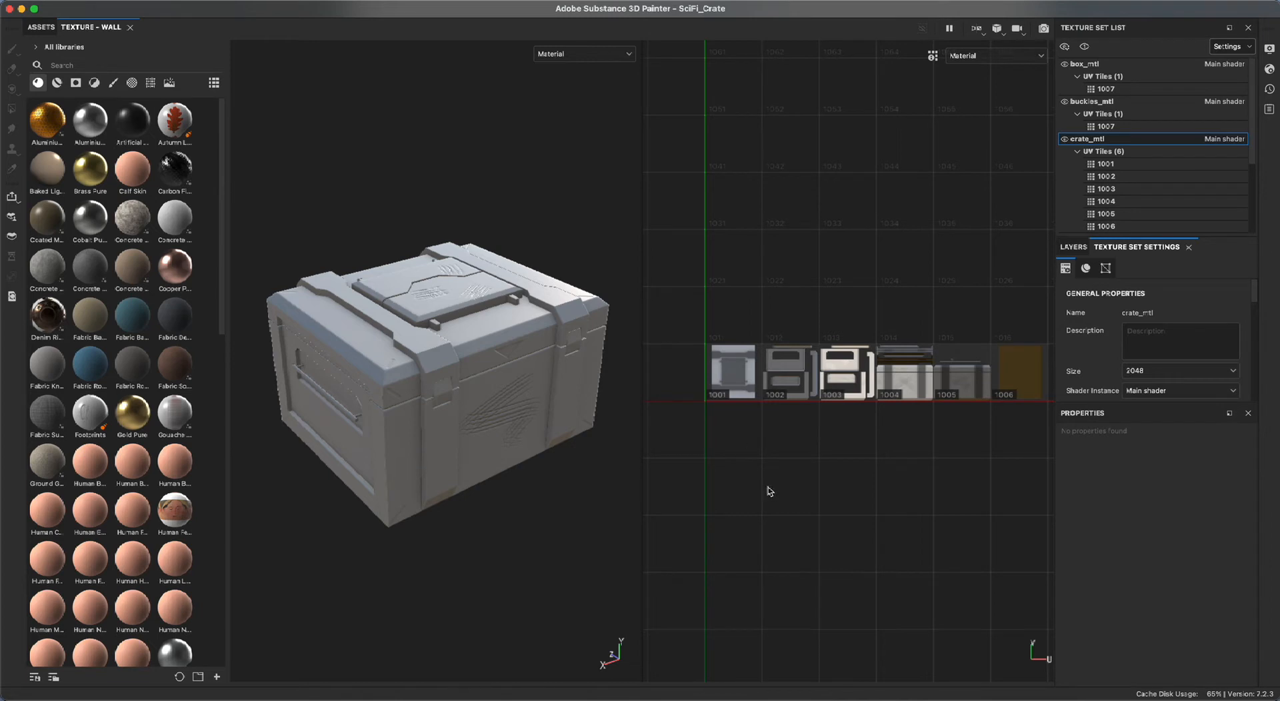
Examine crate_mtl's UV tiles 1001 to 1006 in the 2D view and the crate in the 3D view from several angles and distances.
right_click_drag(769, 492, 823, 534, "alt")
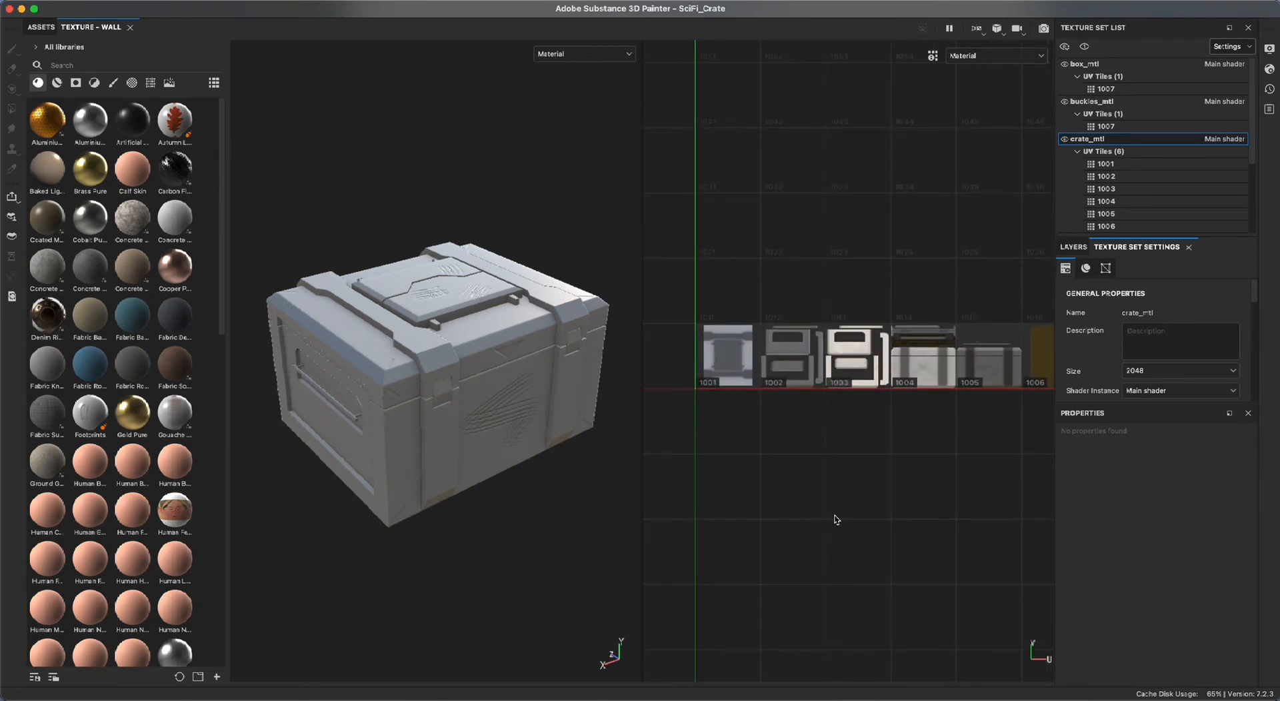
middle_click_drag(929, 512, 869, 512)
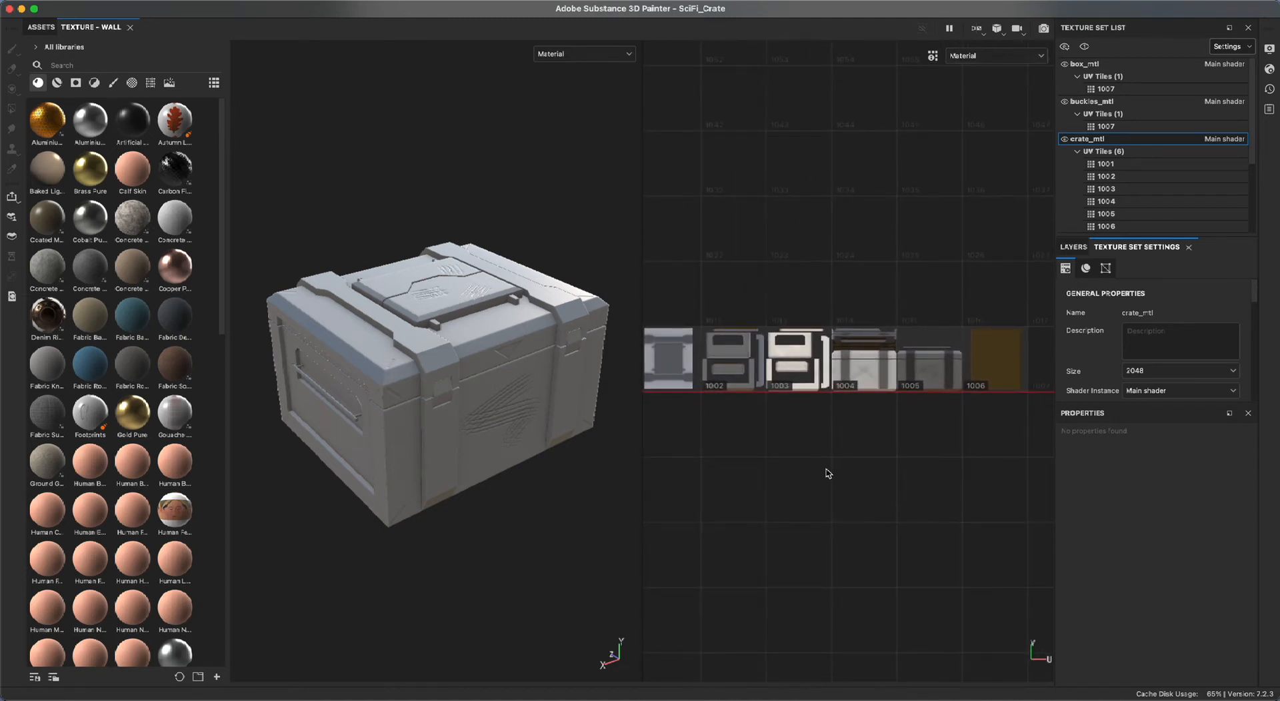
scroll(830, 475, "up", 2)
scroll(830, 475, "down", 3)
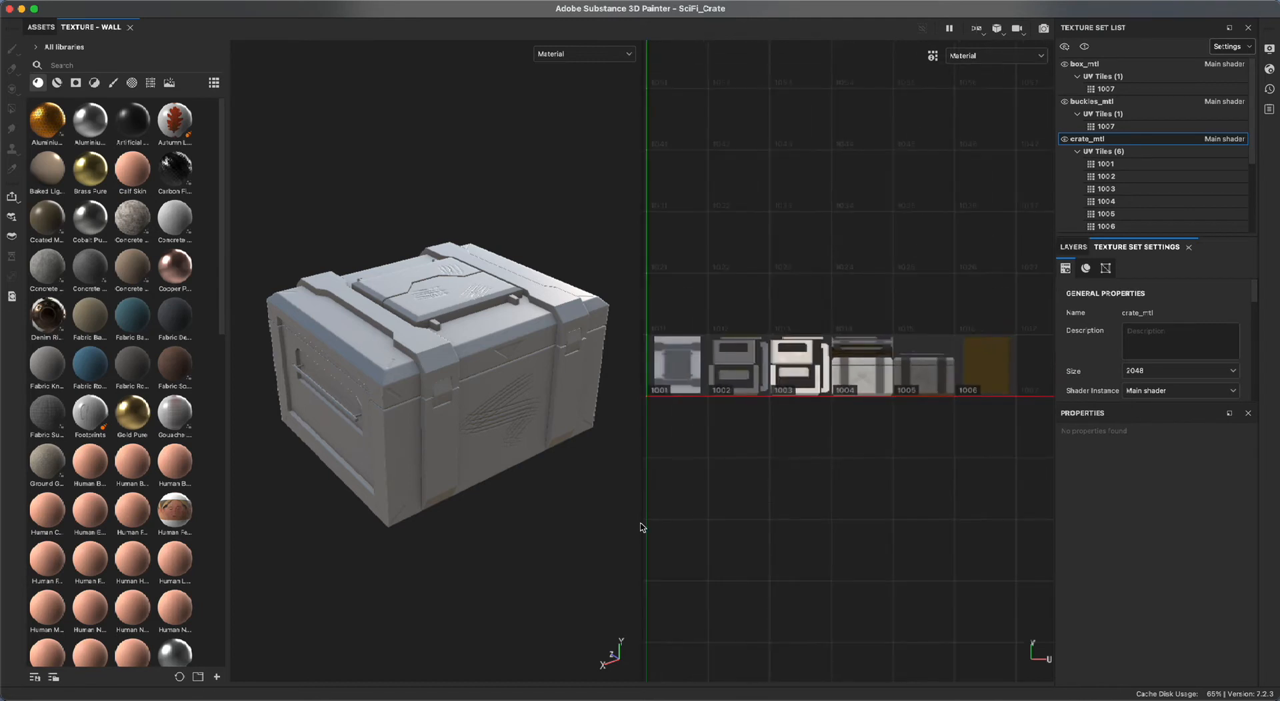
scroll(474, 554, "up", 2)
right_click_drag(549, 686, 454, 489, "alt")
middle_click_drag(454, 488, 403, 469, "alt")
mouse_move(850, 523)
middle_mouse_down("alt")
mouse_move(859, 518)
mouse_move(806, 486)
mouse_move(853, 526)
middle_mouse_up("alt")
key("alt")
mouse_move(476, 572)
left_mouse_down("alt")
mouse_move(537, 451)
mouse_move(478, 560)
left_mouse_up("alt")
left_click_drag(894, 530, 859, 433, "alt")
right_click_drag(788, 403, 866, 498, "alt")
mouse_move(866, 498)
middle_mouse_down("alt")
mouse_move(862, 514)
mouse_move(789, 437)
mouse_move(852, 484)
middle_mouse_up("alt")
left_click_drag(460, 542, 483, 484, "alt")
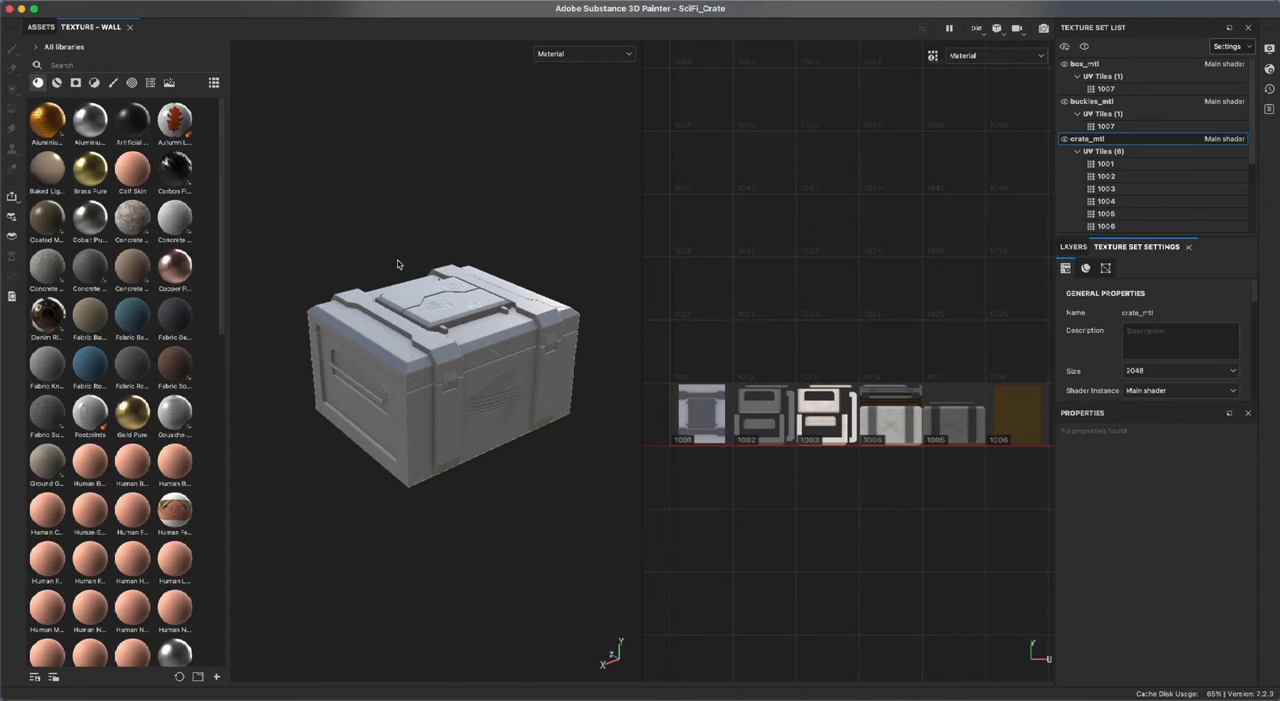
mouse_move(495, 483)
left_mouse_down("alt")
mouse_move(502, 475)
mouse_move(500, 486)
left_mouse_up("alt")
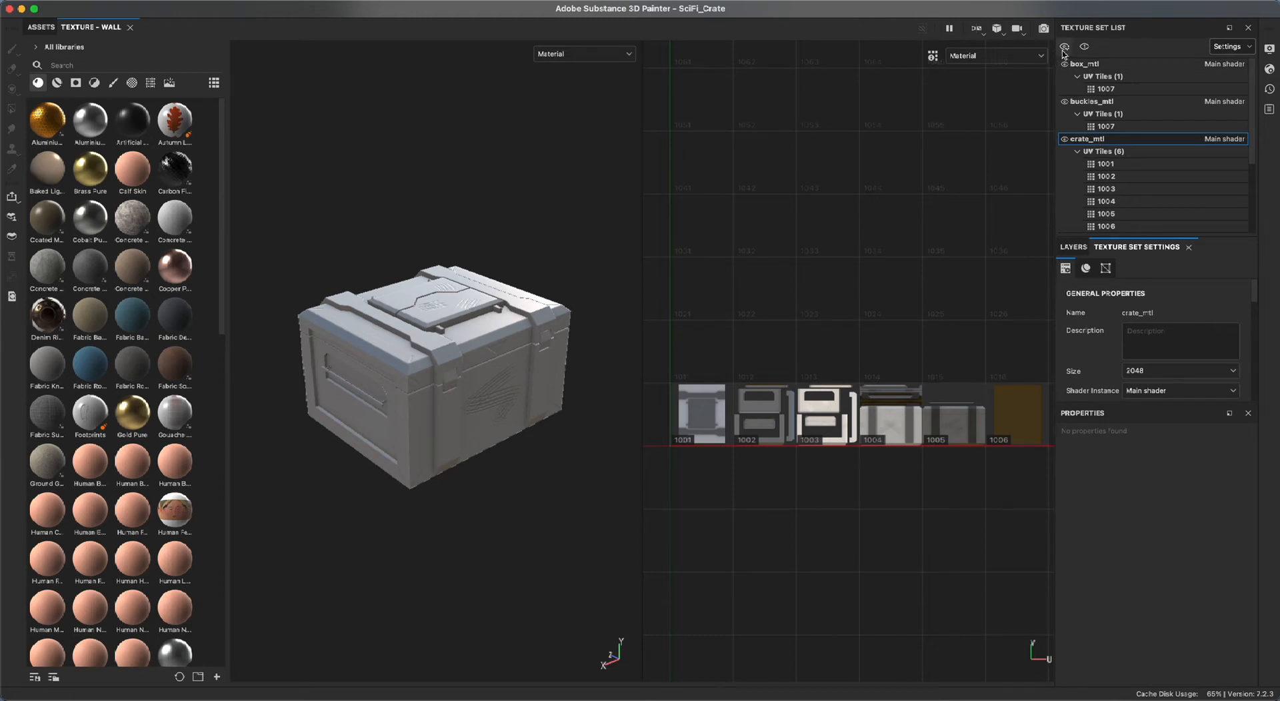
Hide the crate_mtl texture set to inspect the remaining crate parts on their own, and show it again.
left_click(1065, 140)
left_click(1064, 139)
left_click(1064, 140)
left_click_drag(526, 526, 541, 589, "alt")
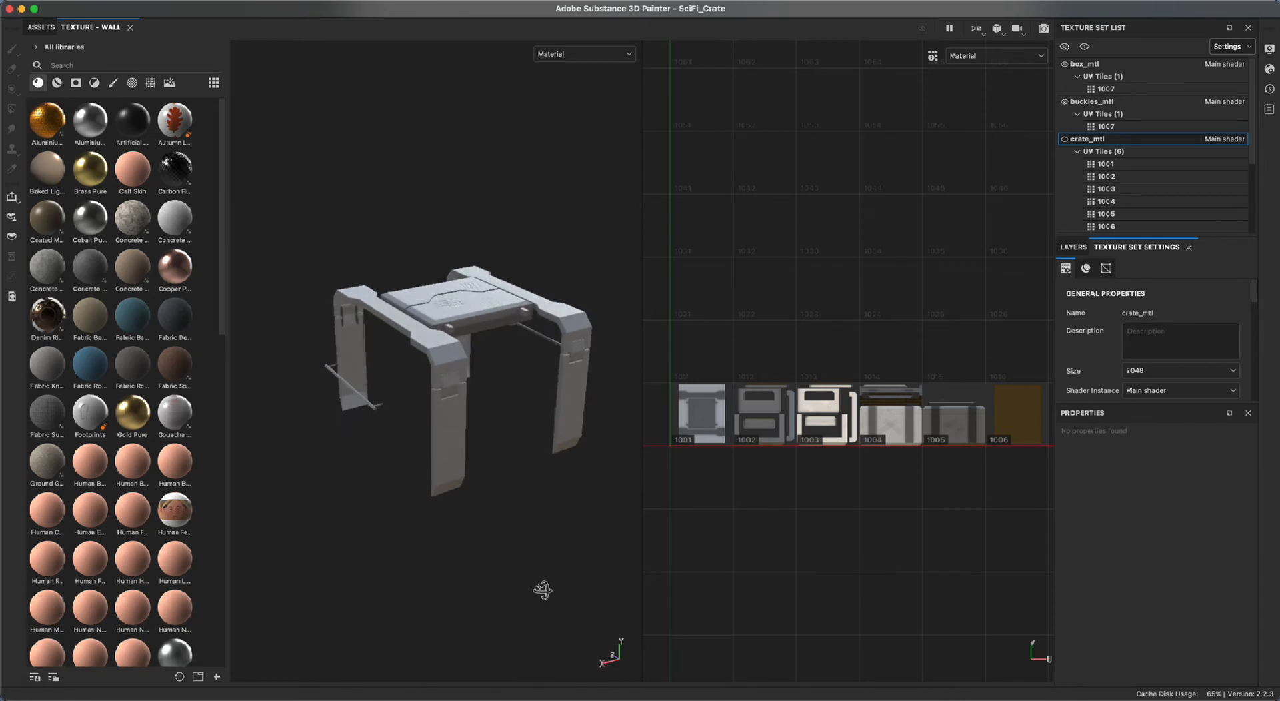
left_click(1065, 139)
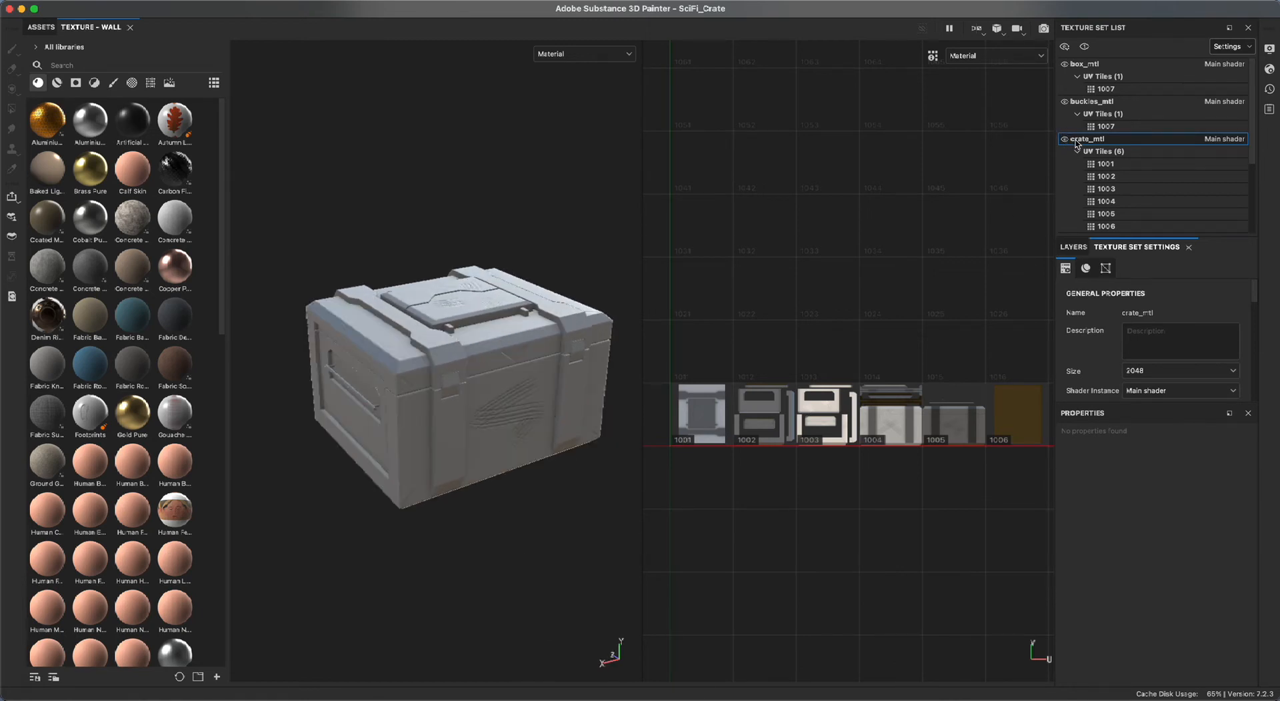
Isolate the active crate_mtl texture set so only its geometry is displayed on the model.
right_click_drag(396, 513, 435, 518, "alt")
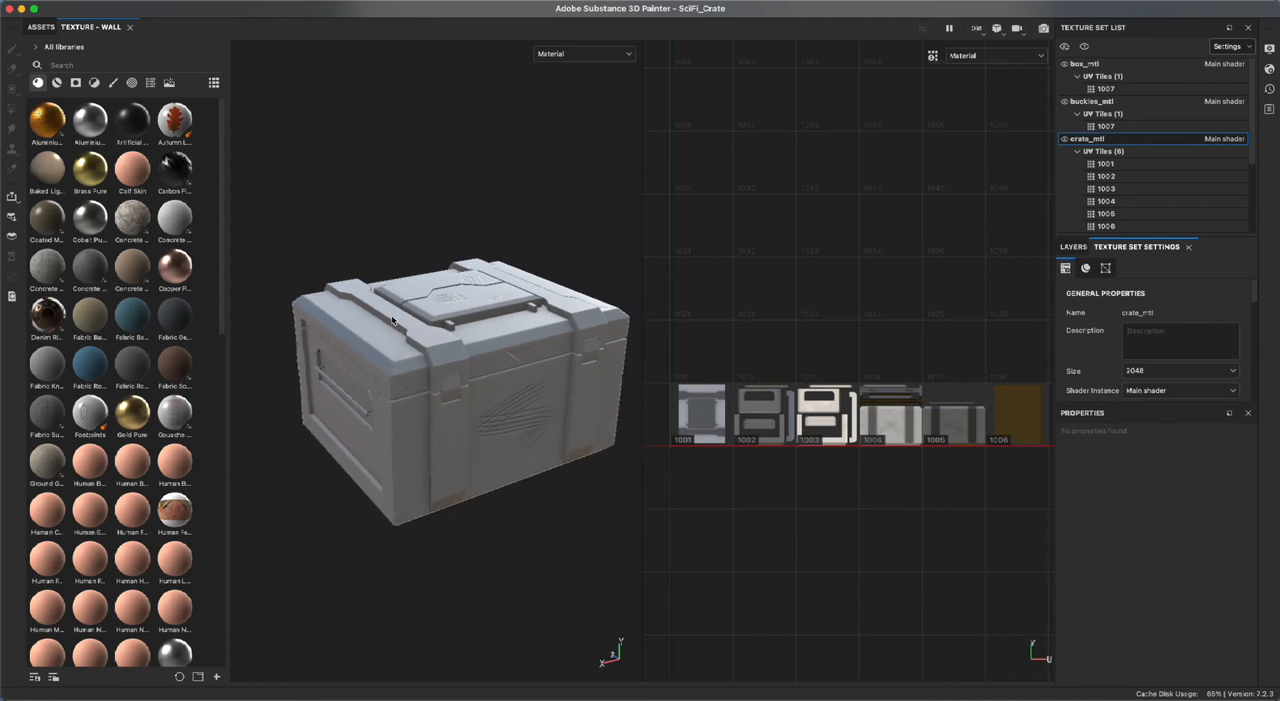
left_click(1085, 47)
right_click_drag(392, 565, 448, 520, "alt")
left_click_drag(448, 520, 520, 561, "alt")
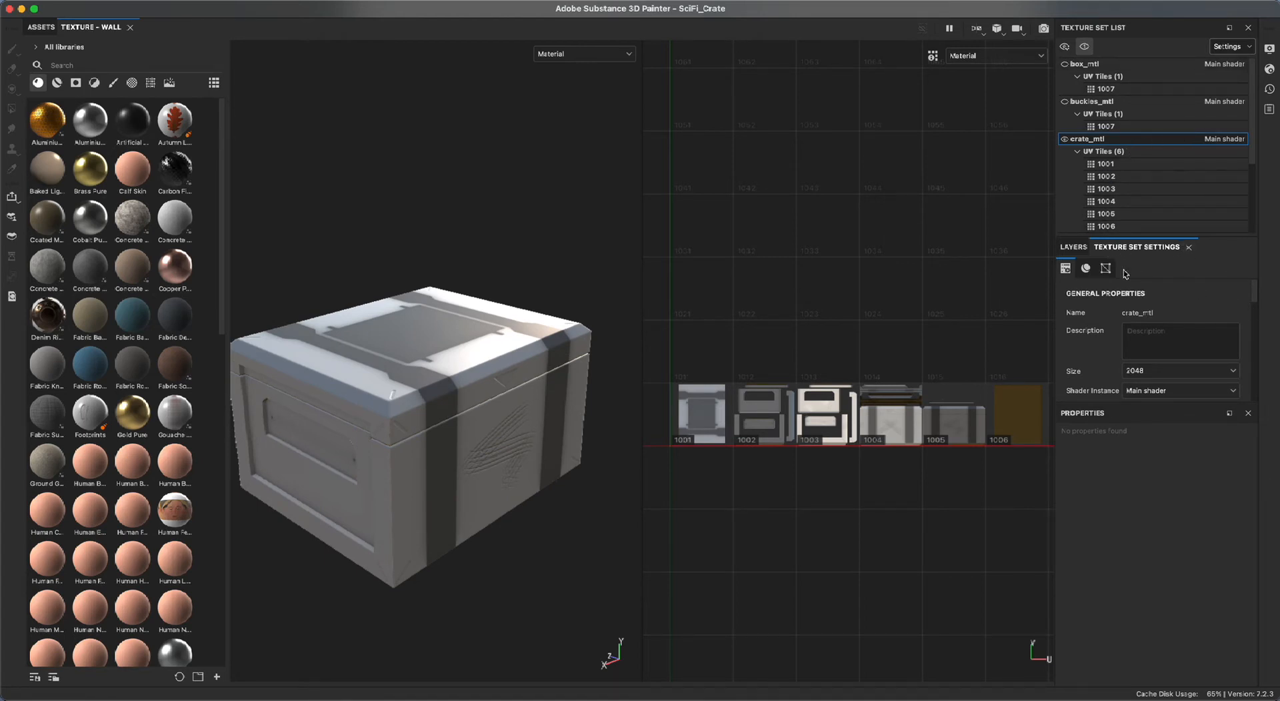
Bring up crate_mtl's layer stack and add a new paint layer.
left_click(1074, 247)
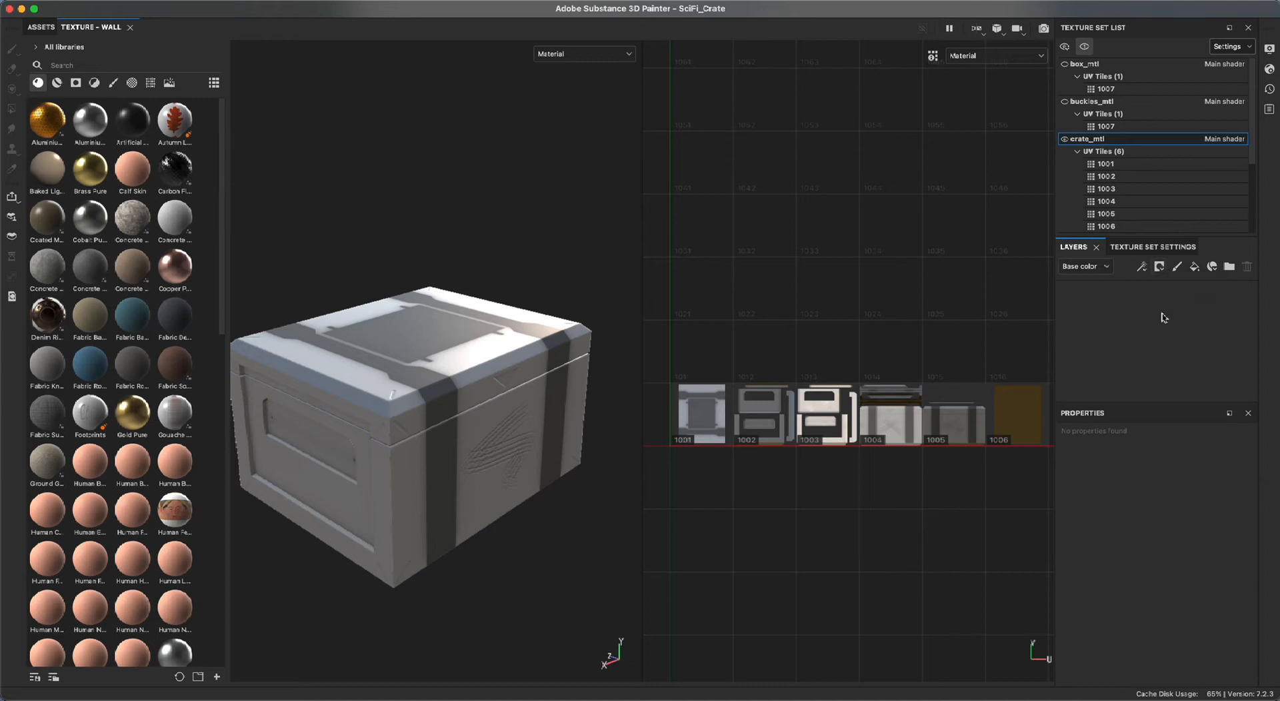
left_click(1141, 267)
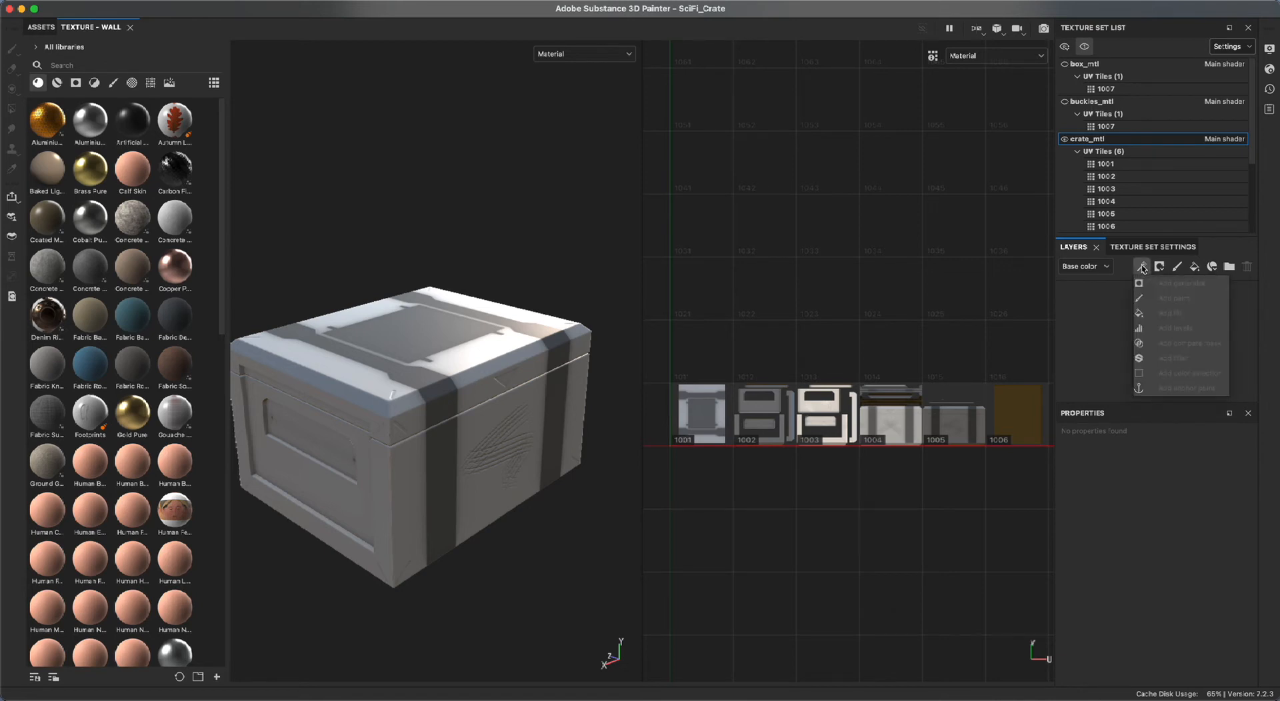
left_click(1143, 268)
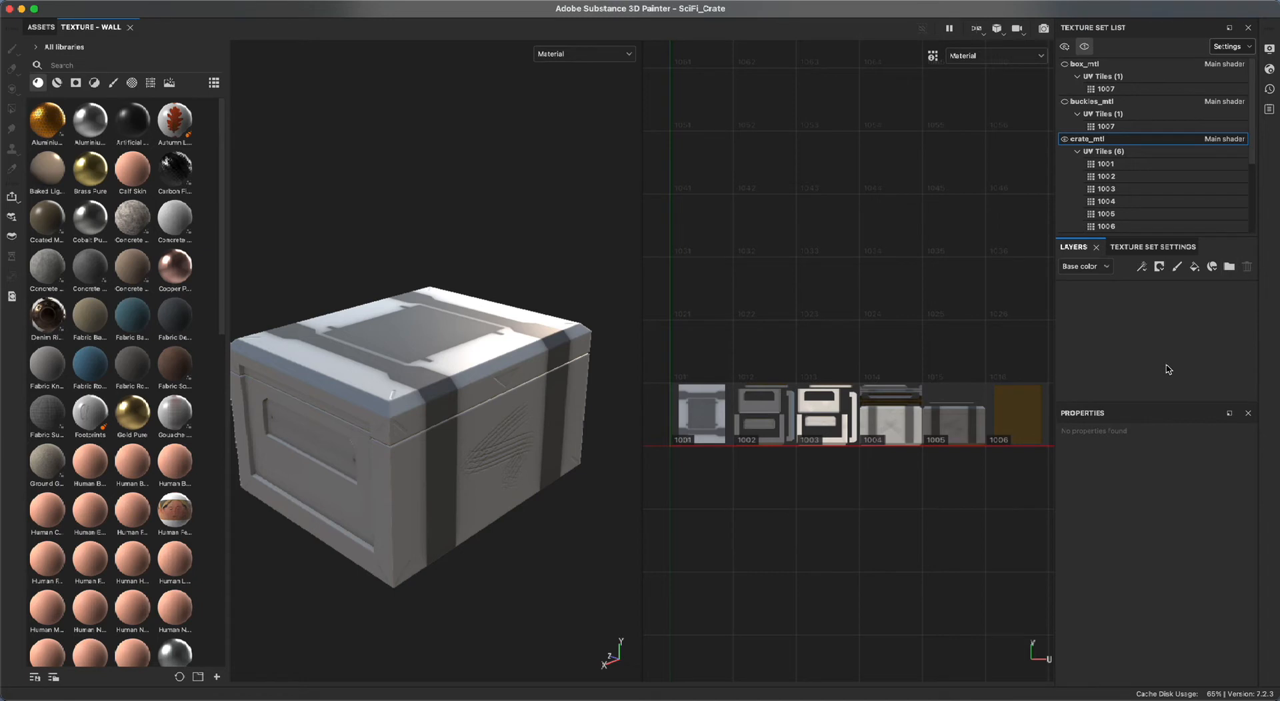
left_click(1176, 268)
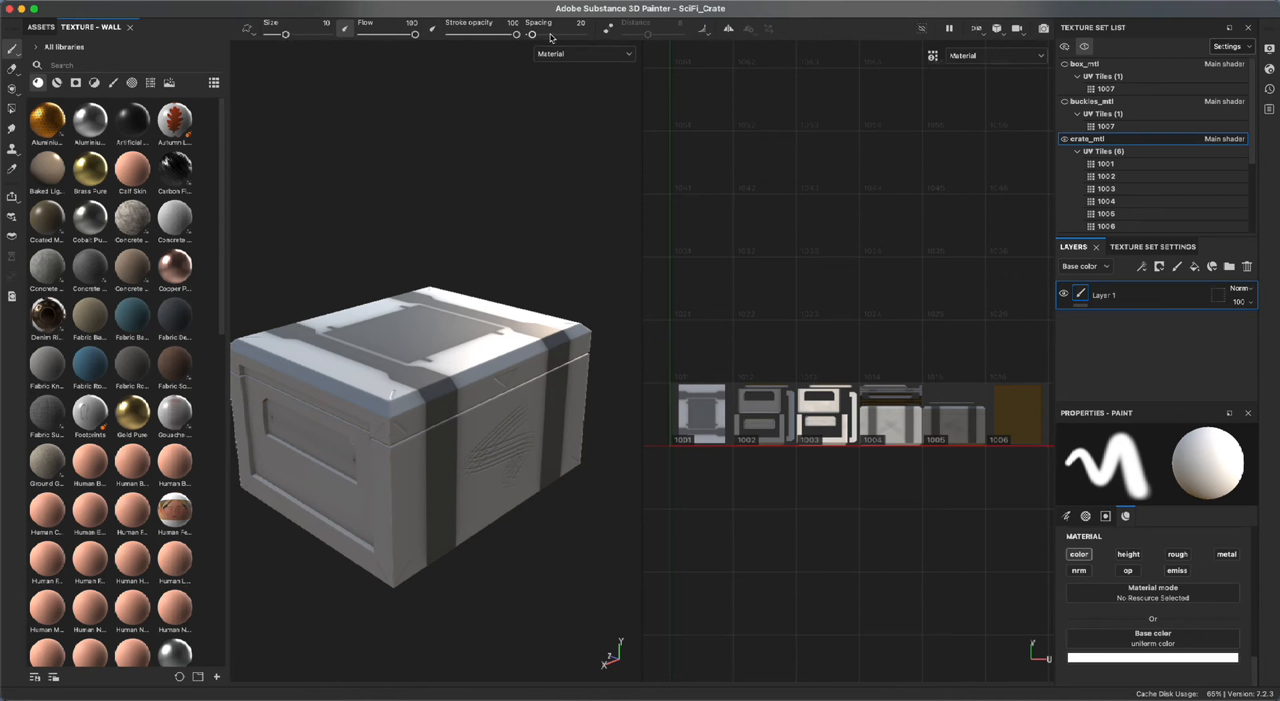
Paint a white diagonal stroke across the scratched side of the crate with the size 10 brush.
left_click(1066, 516)
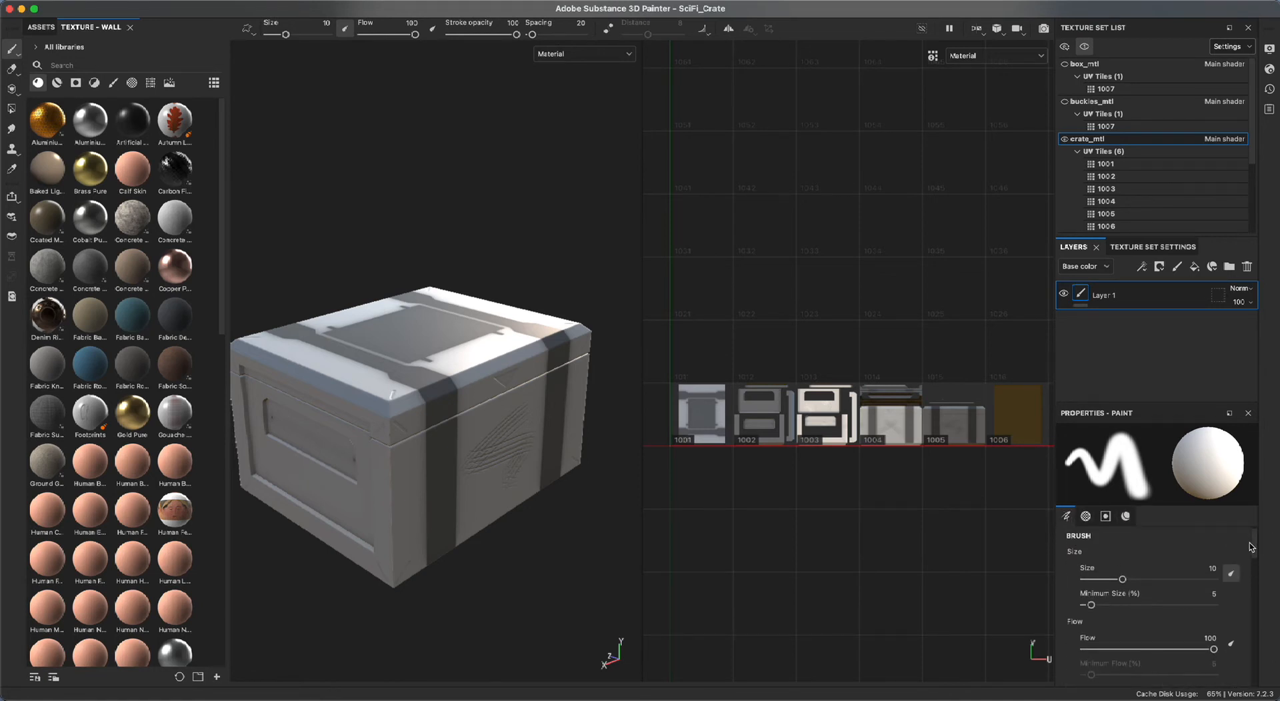
scroll(1258, 555, "down", 1)
scroll(1257, 555, "down", 5)
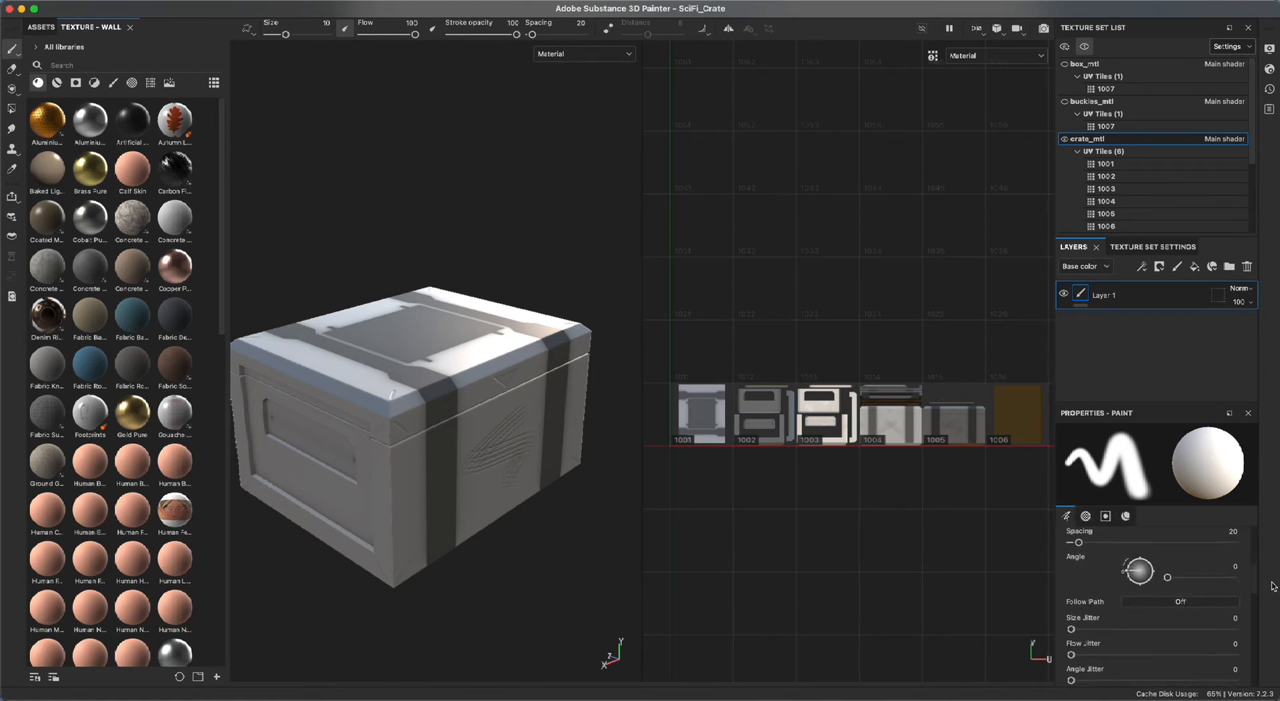
scroll(1264, 561, "up", 5)
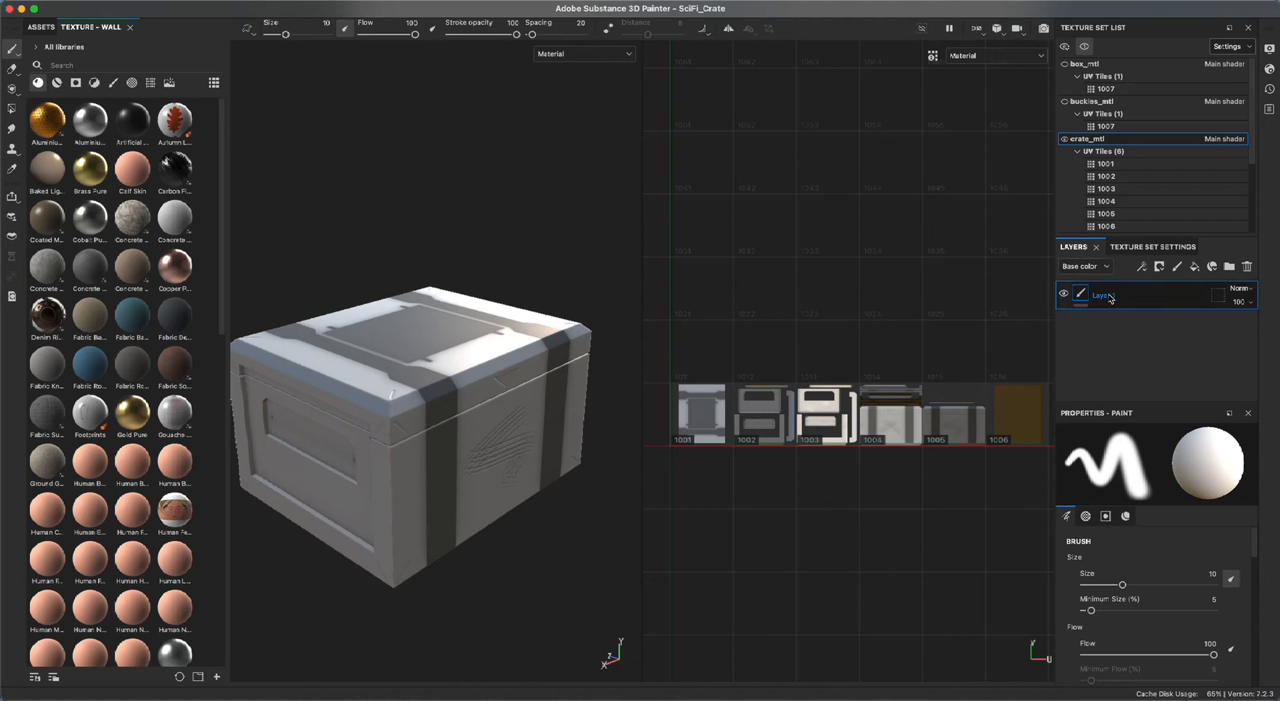
left_click_drag(500, 596, 459, 578, "alt")
right_click_drag(458, 577, 557, 688, "alt")
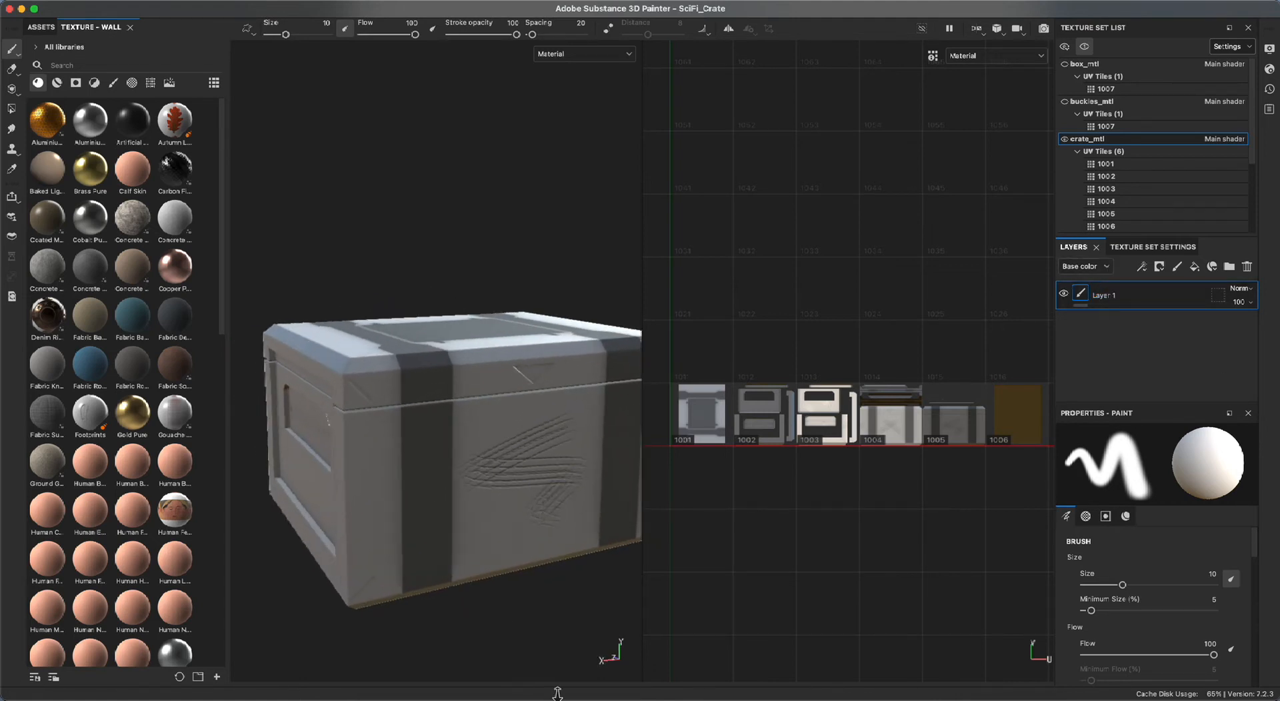
left_click_drag(456, 435, 614, 543)
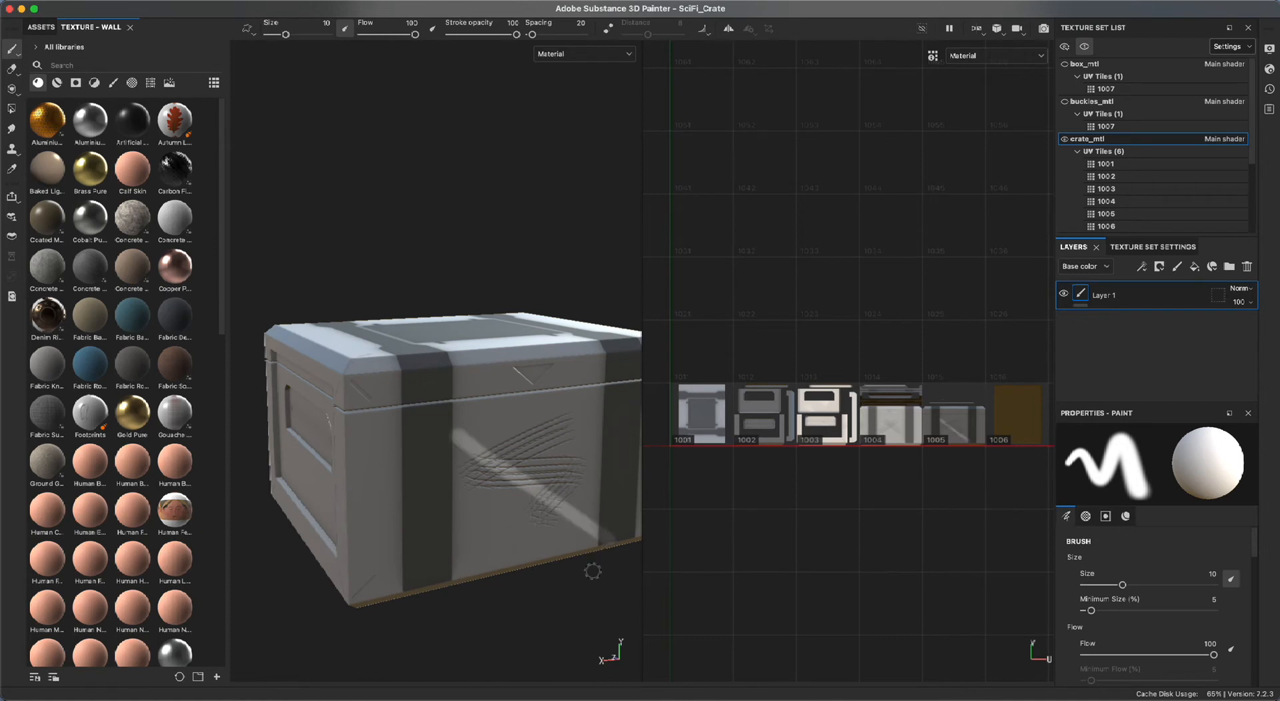
left_click_drag(585, 590, 560, 628, "alt")
middle_click_drag(560, 629, 460, 543, "alt")
right_click_drag(460, 543, 557, 566, "alt")
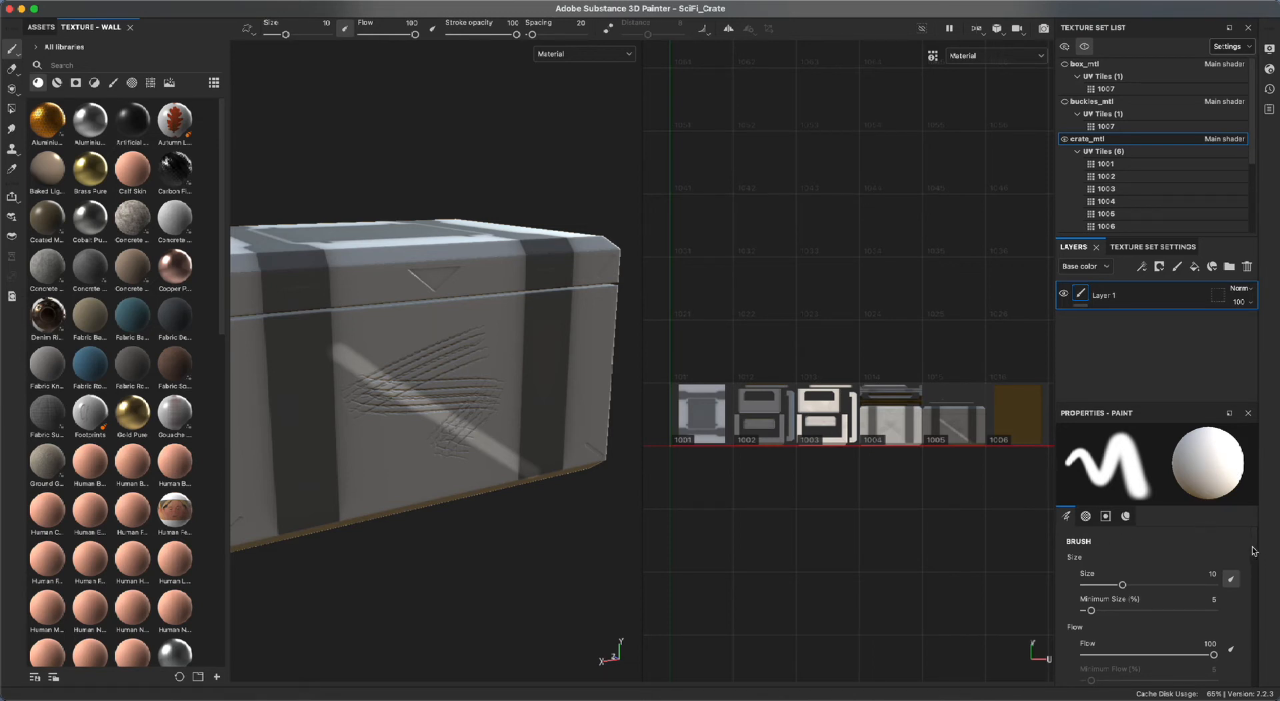
Review the paint tool's Brush, Alpha, Stencil and Material settings.
mouse_move(1255, 549)
left_mouse_down()
mouse_move(1257, 667)
mouse_move(1255, 550)
left_mouse_up()
left_click(1086, 518)
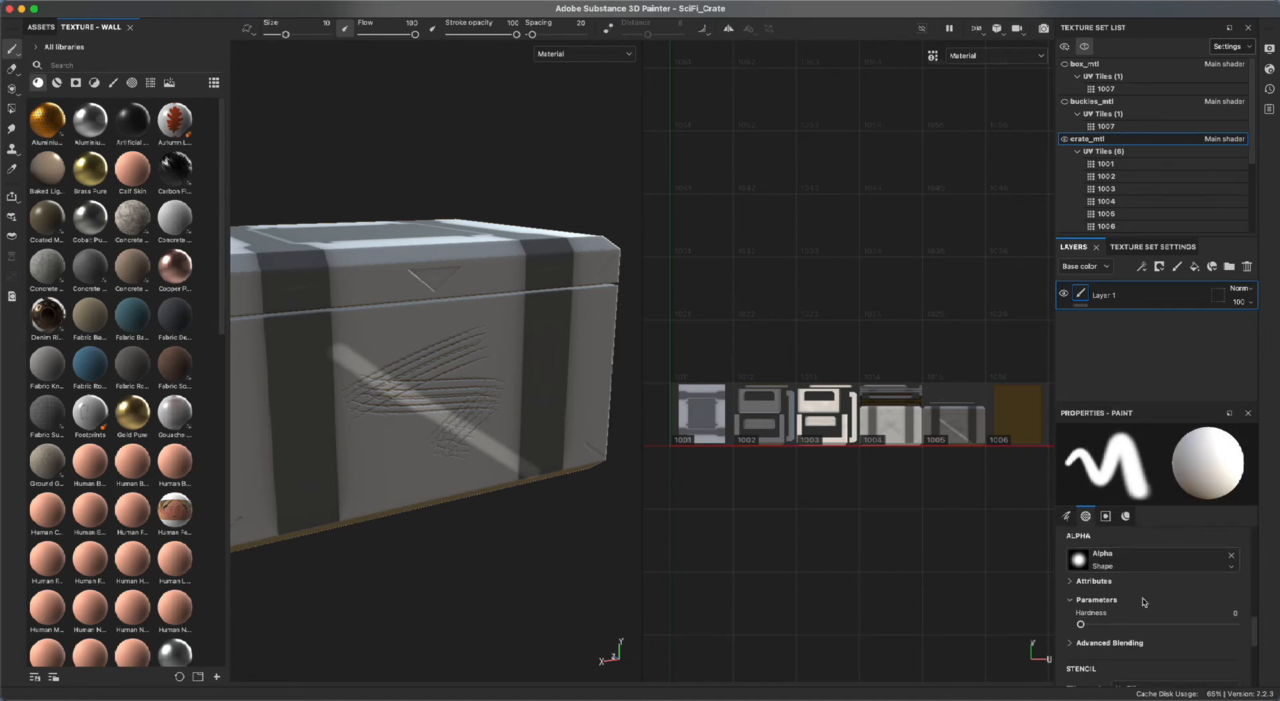
left_click(1105, 516)
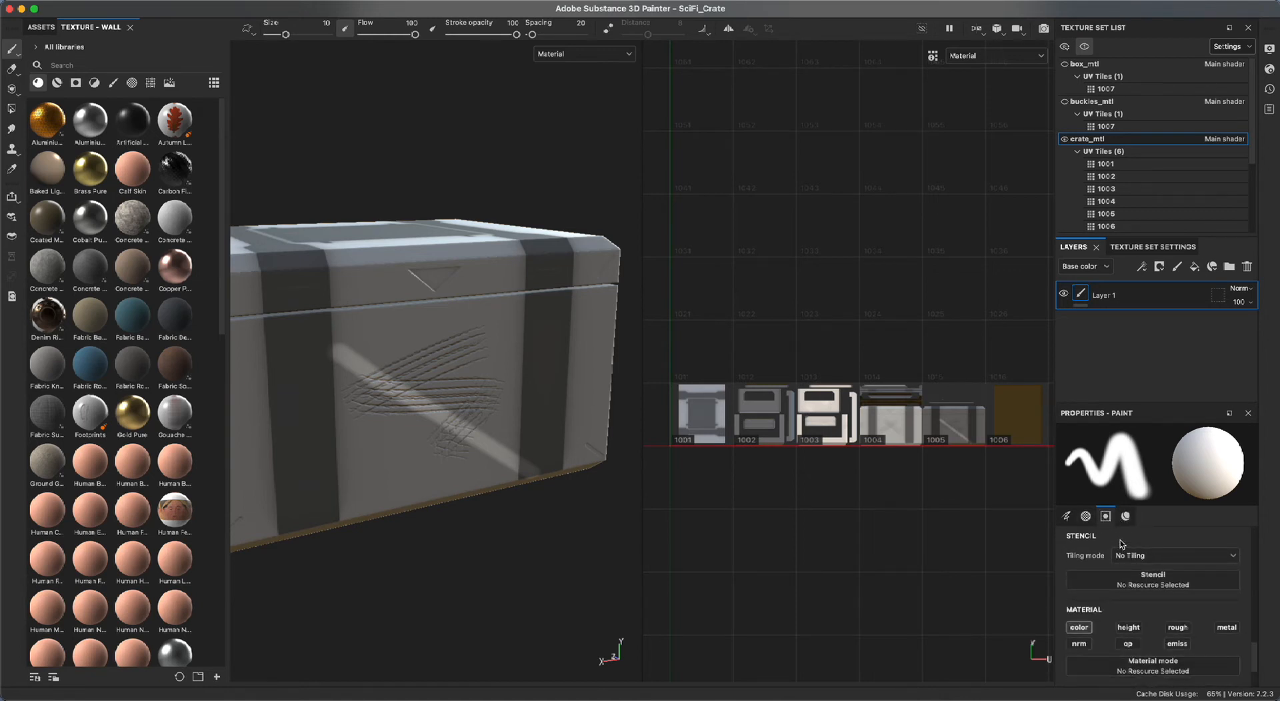
left_click(1125, 517)
left_click(1066, 517)
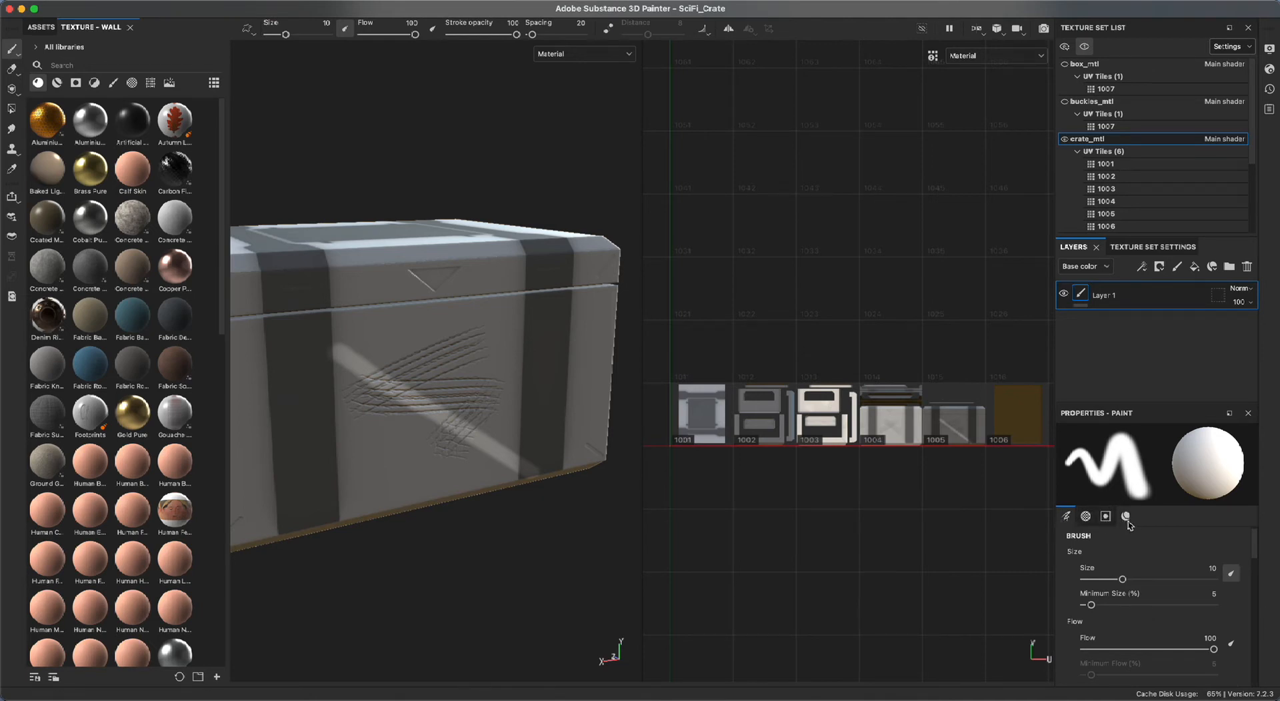
left_click(1086, 518)
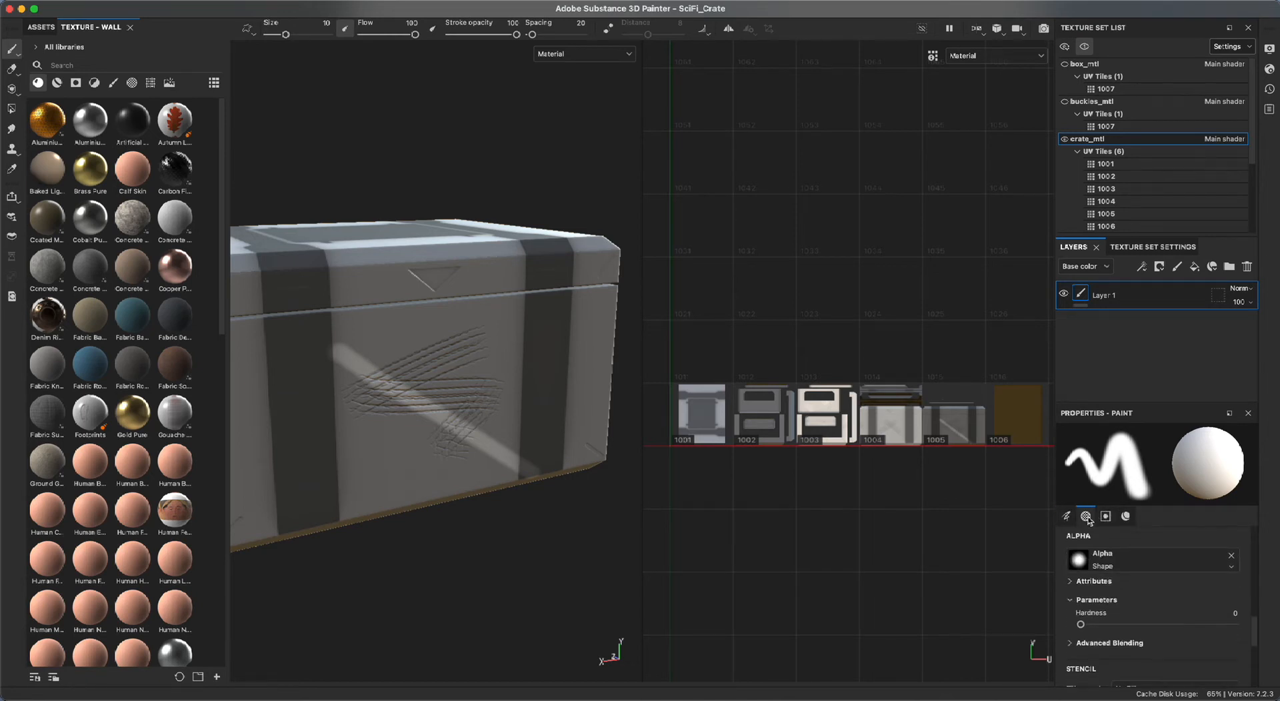
left_click(1126, 517)
left_click_drag(1253, 669, 1252, 542)
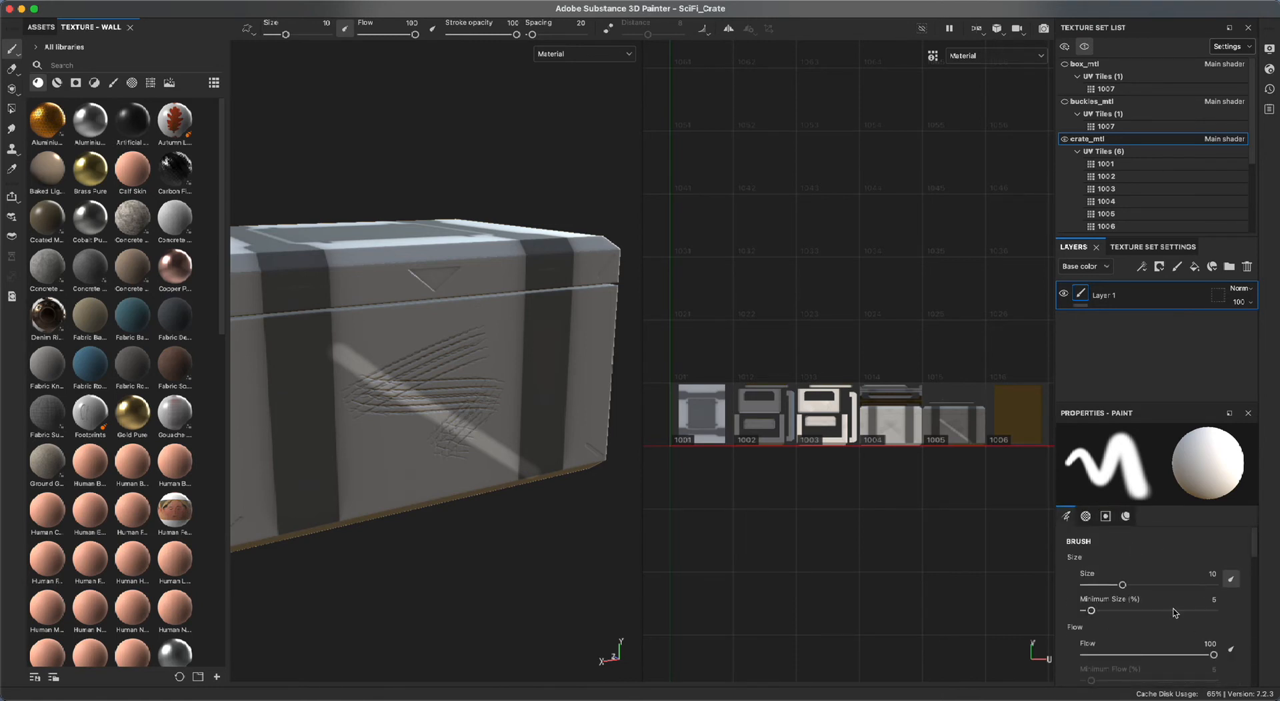
Set the brush size to 9.84 and its spacing to 226.
scroll(1088, 541, "down", 1)
mouse_move(1253, 552)
left_mouse_down()
mouse_move(1267, 605)
mouse_move(1257, 549)
left_mouse_up()
mouse_move(1124, 587)
left_mouse_down()
mouse_move(1134, 586)
mouse_move(1122, 585)
left_mouse_up()
scroll(1259, 558, "down", 3)
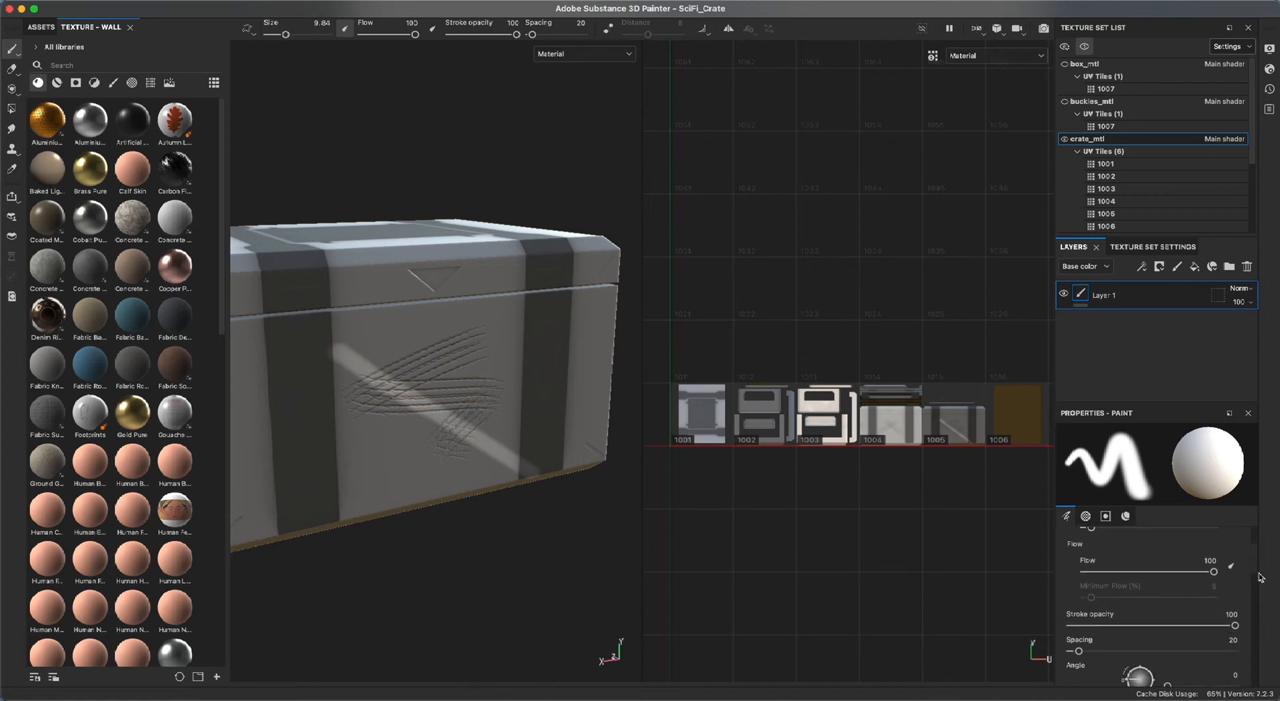
mouse_move(1235, 626)
left_mouse_down()
mouse_move(1096, 627)
mouse_move(1234, 626)
left_mouse_up()
scroll(1260, 577, "down", 1)
scroll(1253, 578, "down", 2)
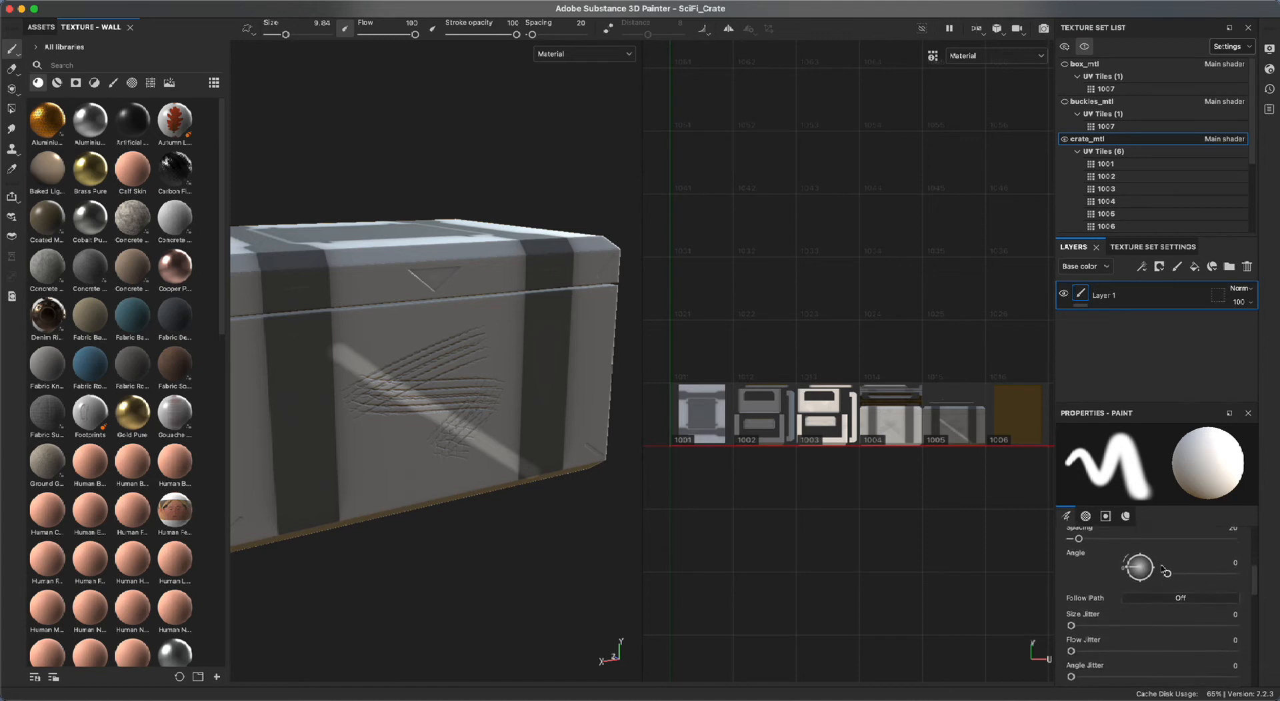
left_click_drag(1078, 538, 1163, 539)
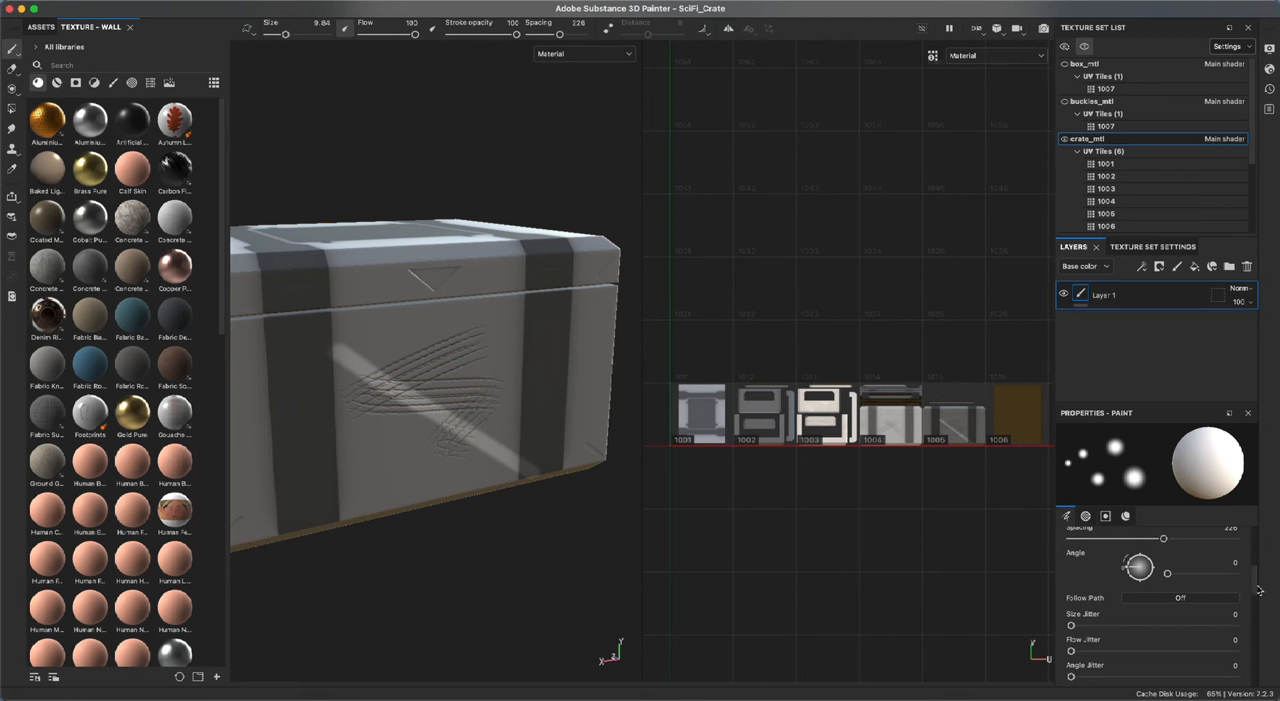
Set the brush's size jitter to 100 and flow jitter to 29, and raise its position jitter.
scroll(1259, 603, "down", 2)
scroll(1258, 601, "down", 2)
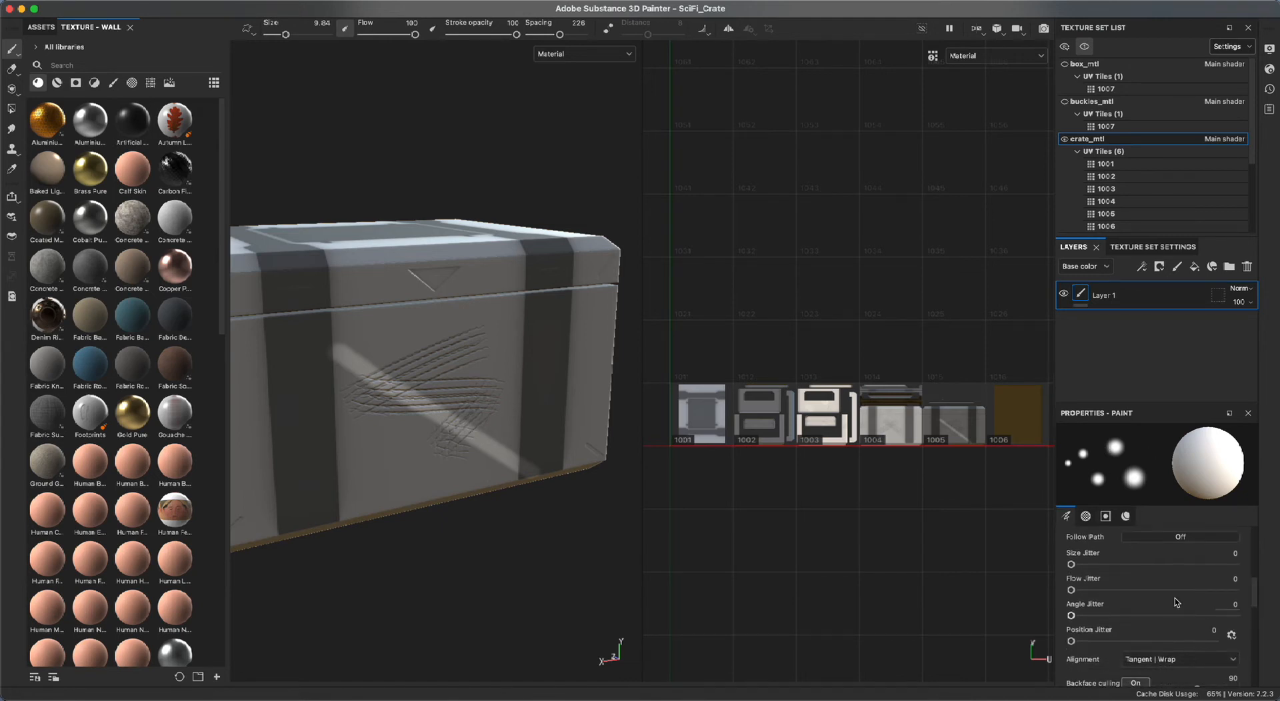
left_click_drag(1070, 564, 1234, 564)
left_click_drag(1070, 590, 1113, 617)
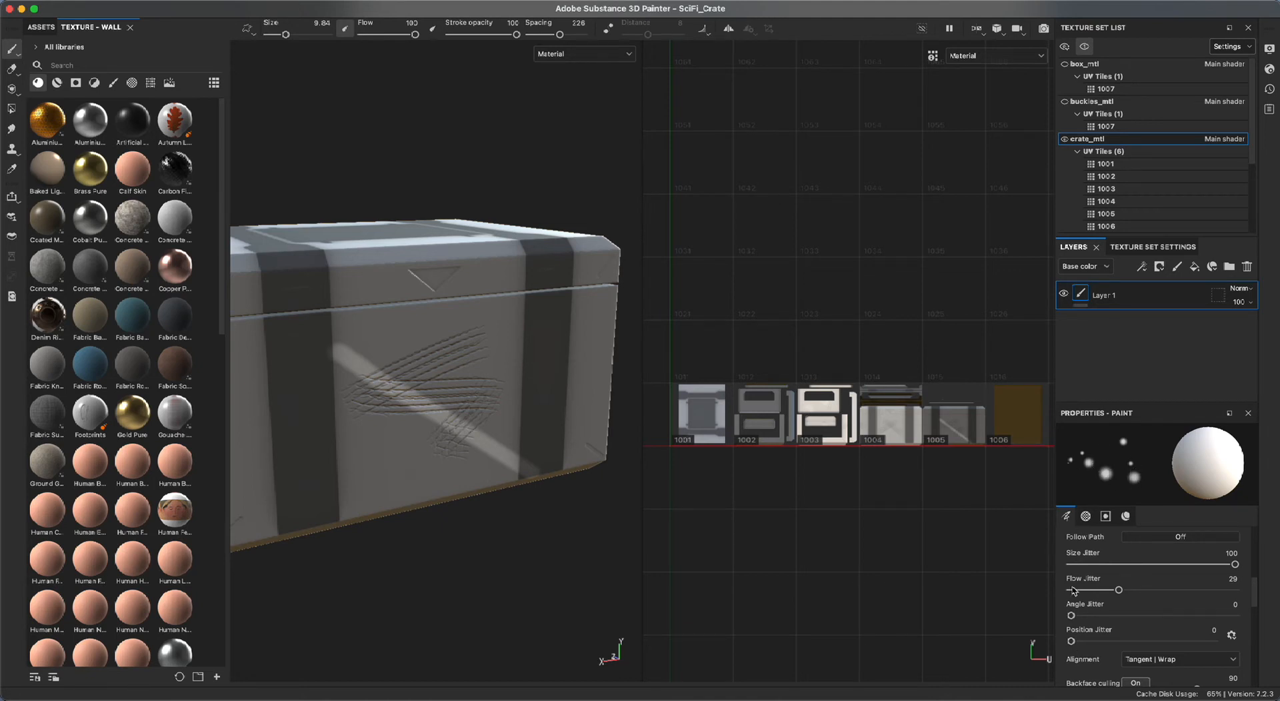
mouse_move(1071, 641)
left_mouse_down()
mouse_move(1213, 641)
mouse_move(1071, 641)
mouse_move(1168, 642)
left_mouse_up()
Paint scattered white dots over the scratched side of the crate with the jittered brush.
scroll(1251, 599, "down", 2)
scroll(1251, 599, "up", 3)
scroll(1253, 603, "down", 2)
scroll(1253, 606, "up", 6)
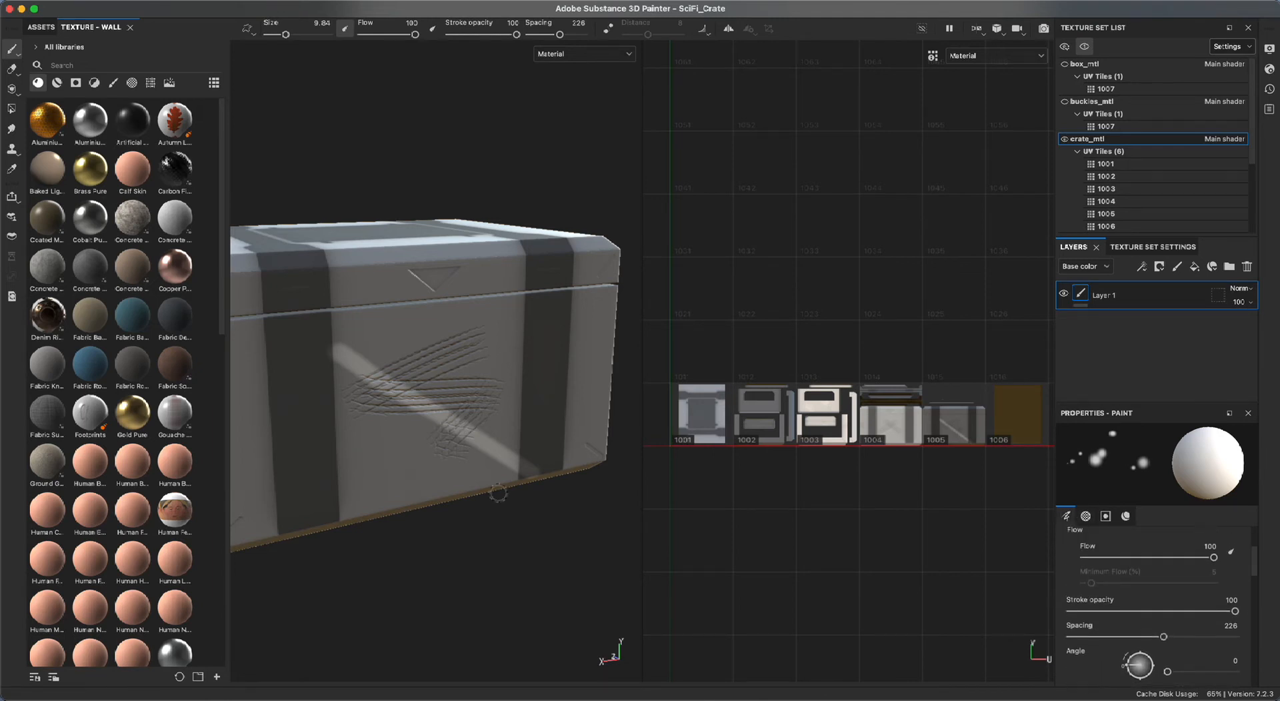
mouse_move(482, 452)
left_mouse_down()
mouse_move(420, 467)
mouse_move(427, 380)
mouse_move(490, 360)
mouse_move(421, 438)
mouse_move(374, 327)
mouse_move(387, 406)
mouse_move(426, 387)
mouse_move(410, 270)
left_mouse_up()
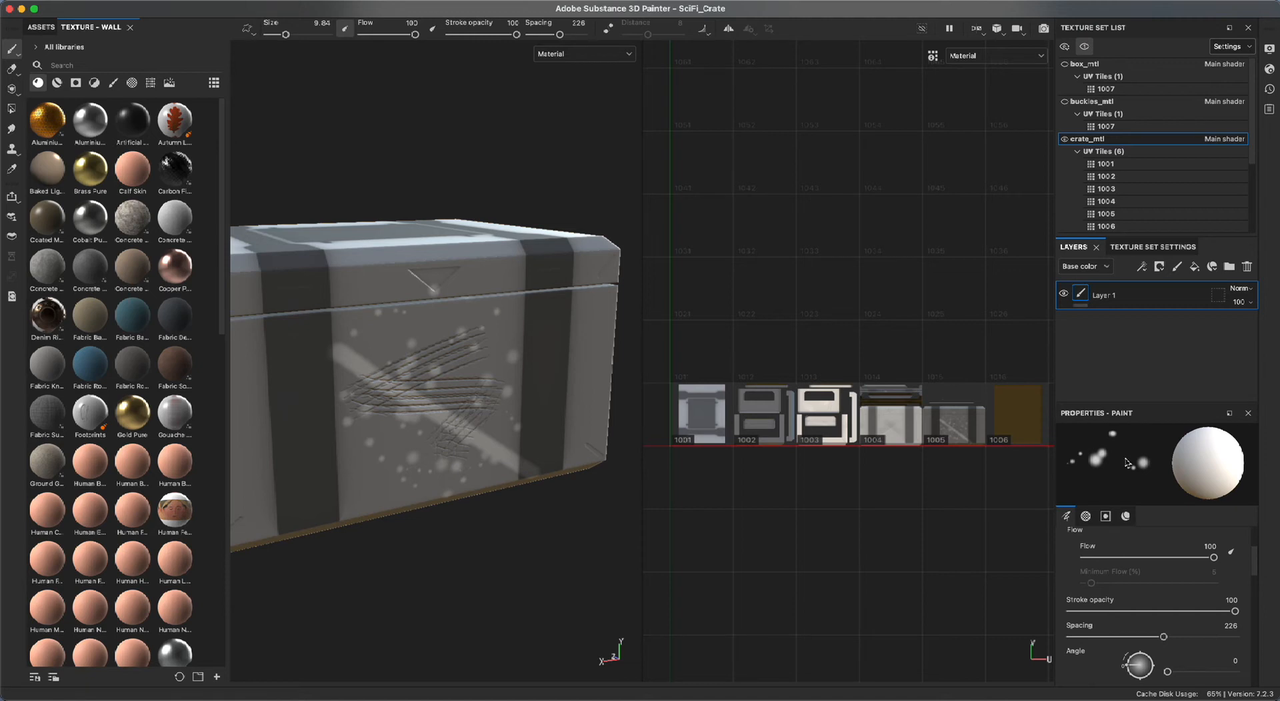
Save the current jittered brush as a tool preset and as a brush preset.
right_click(1126, 462)
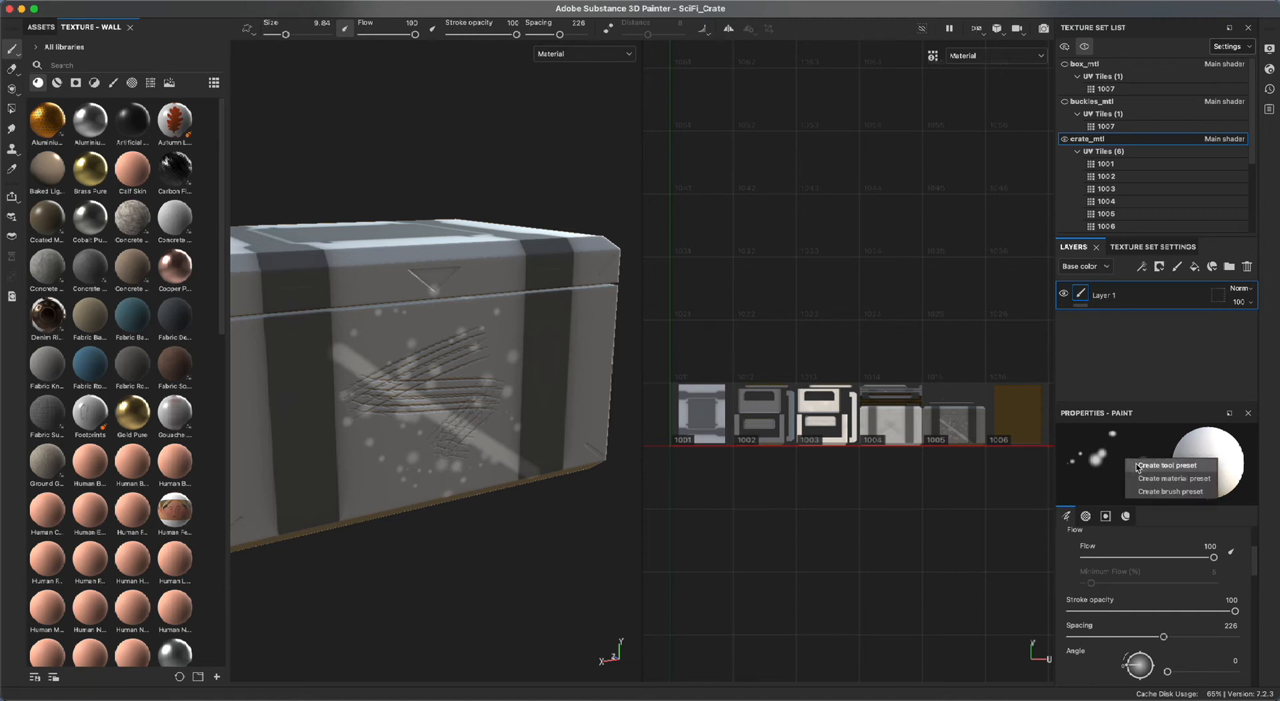
left_click(1136, 464)
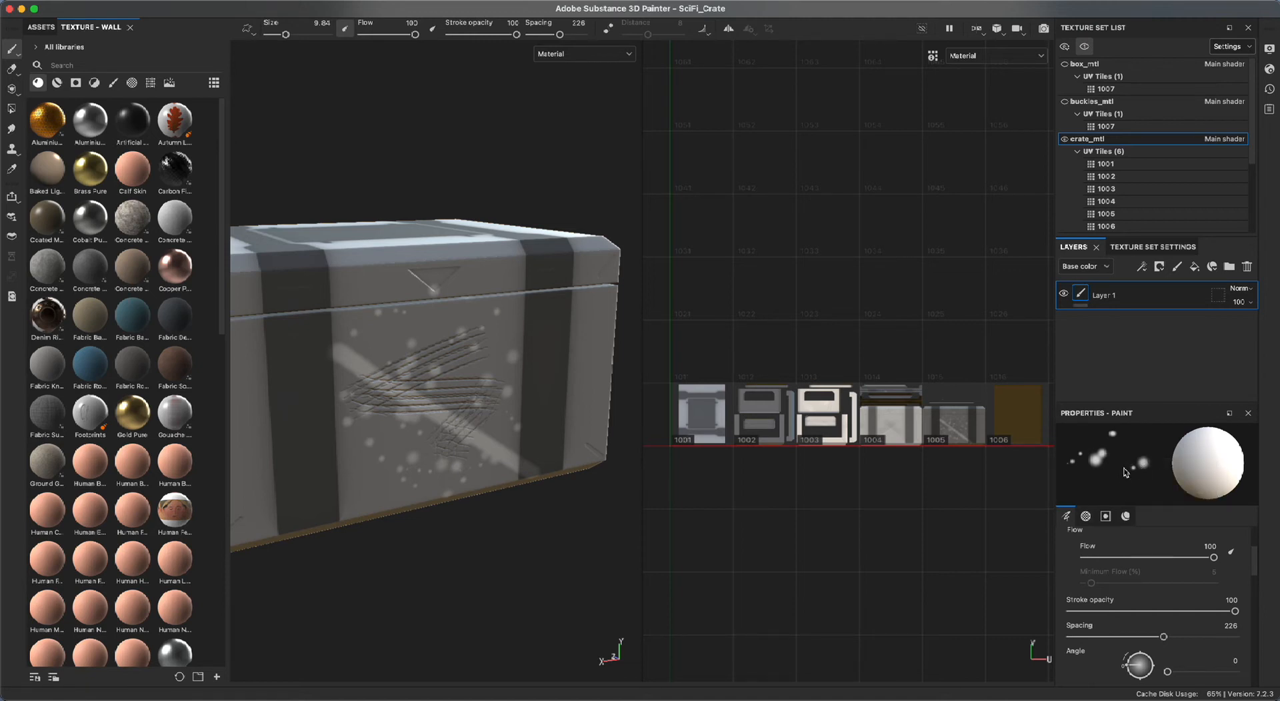
right_click(1125, 472)
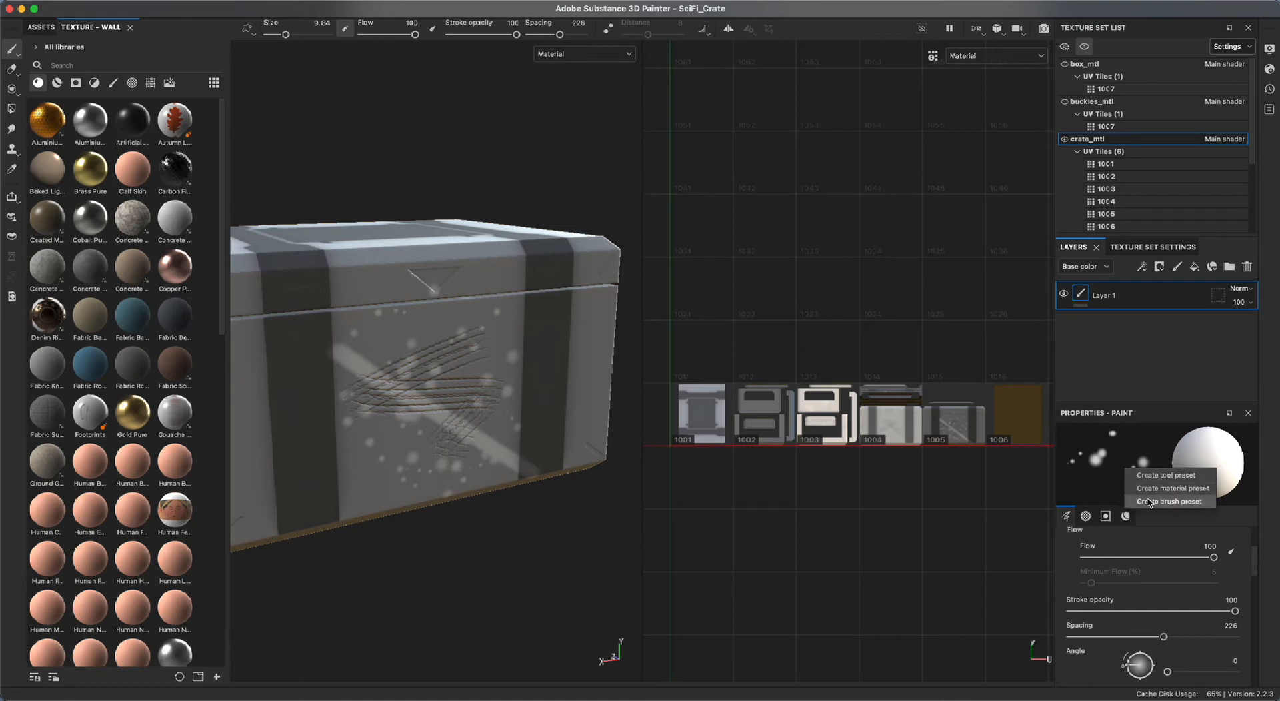
left_click(1148, 503)
right_click(1109, 453)
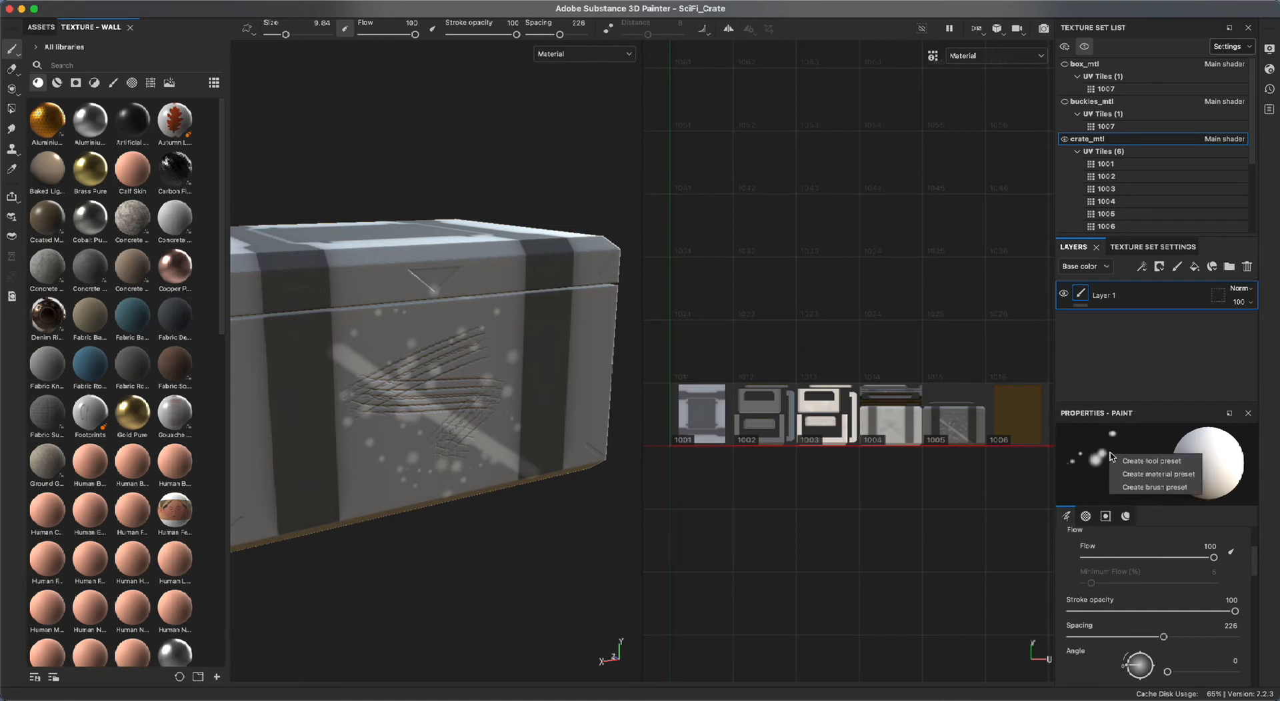
left_click(1180, 427)
right_click(1066, 467)
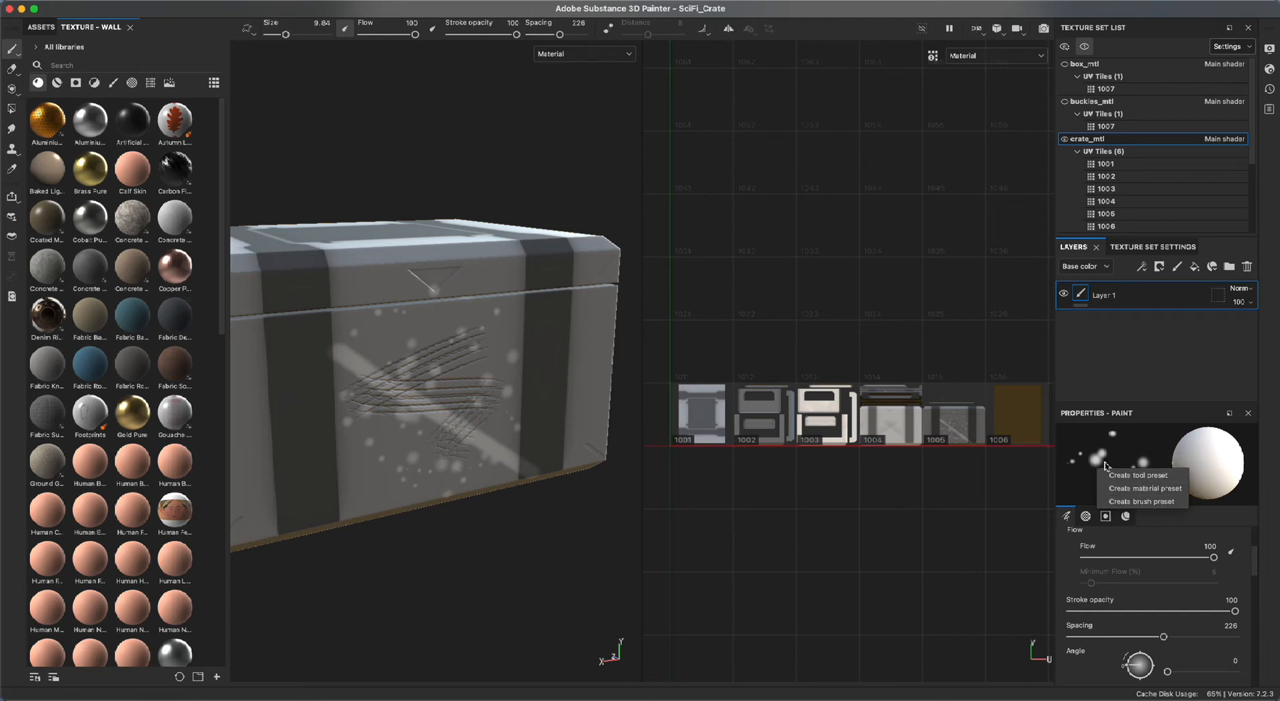
left_click(1104, 463)
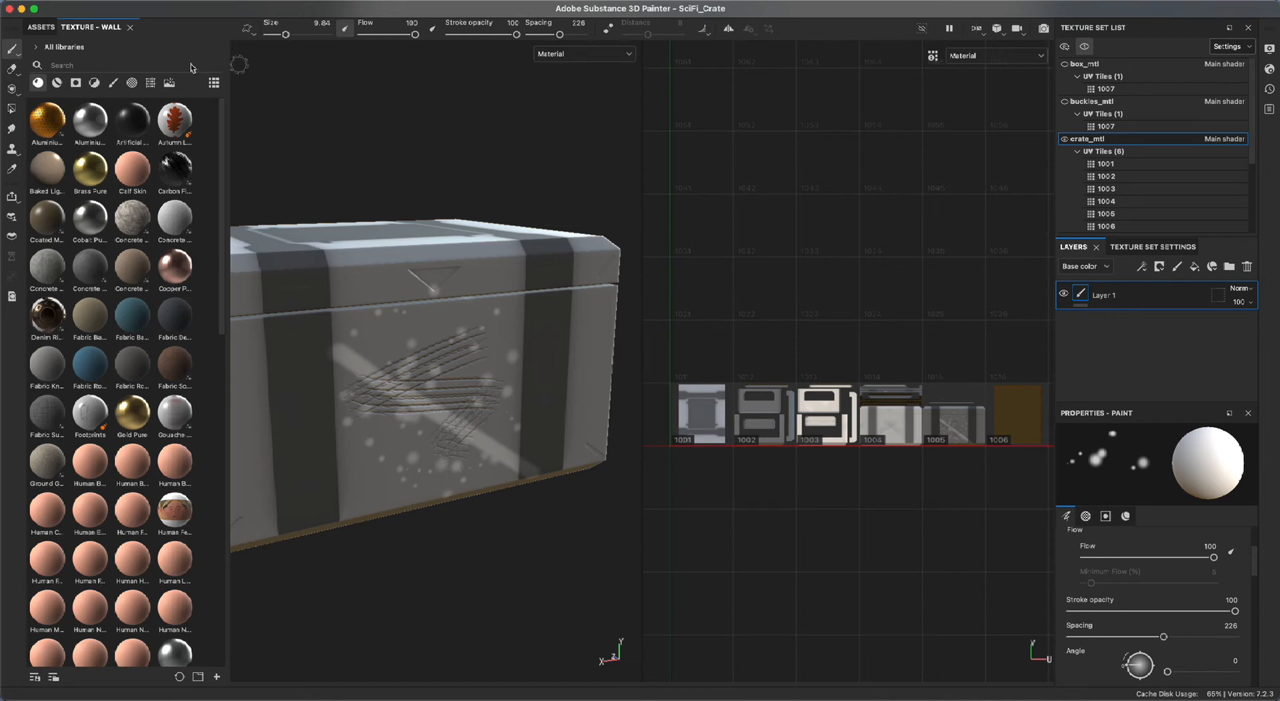
Browse the library's asset categories, from smart materials, masks and filters to brushes, alphas, textures and environments, ending on materials.
left_click_drag(222, 259, 230, 204)
left_click(56, 85)
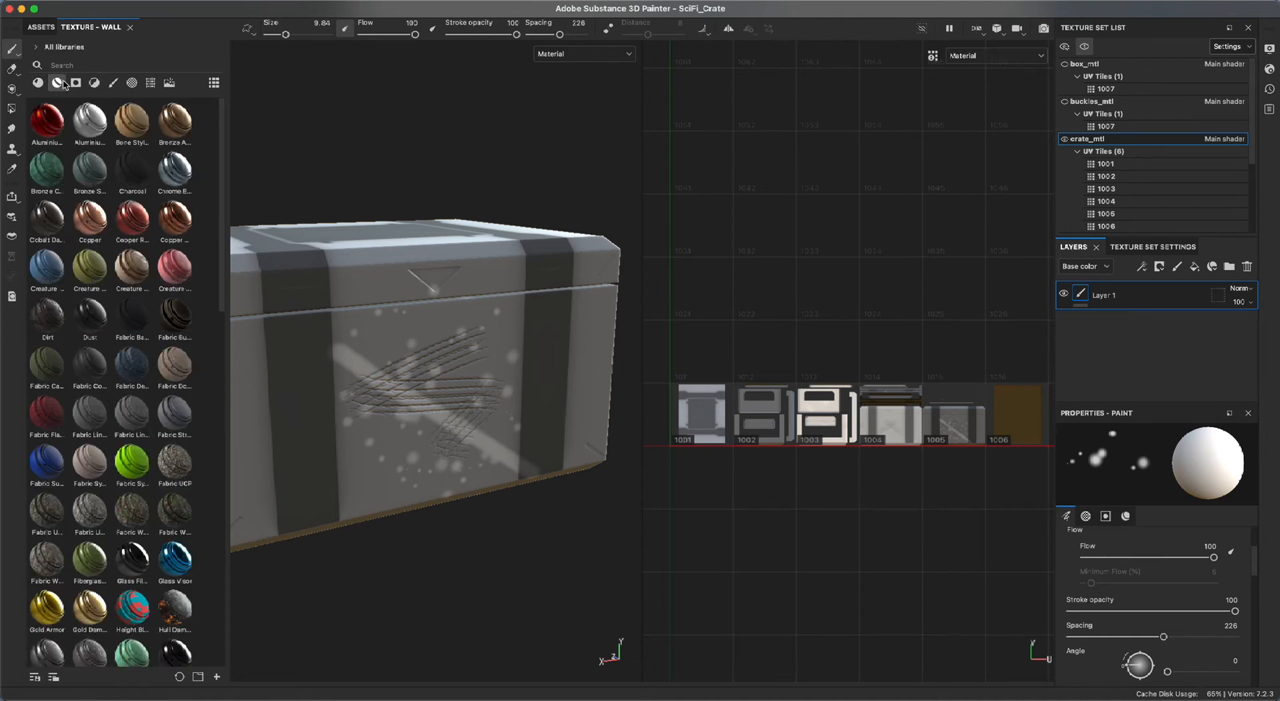
left_click(74, 84)
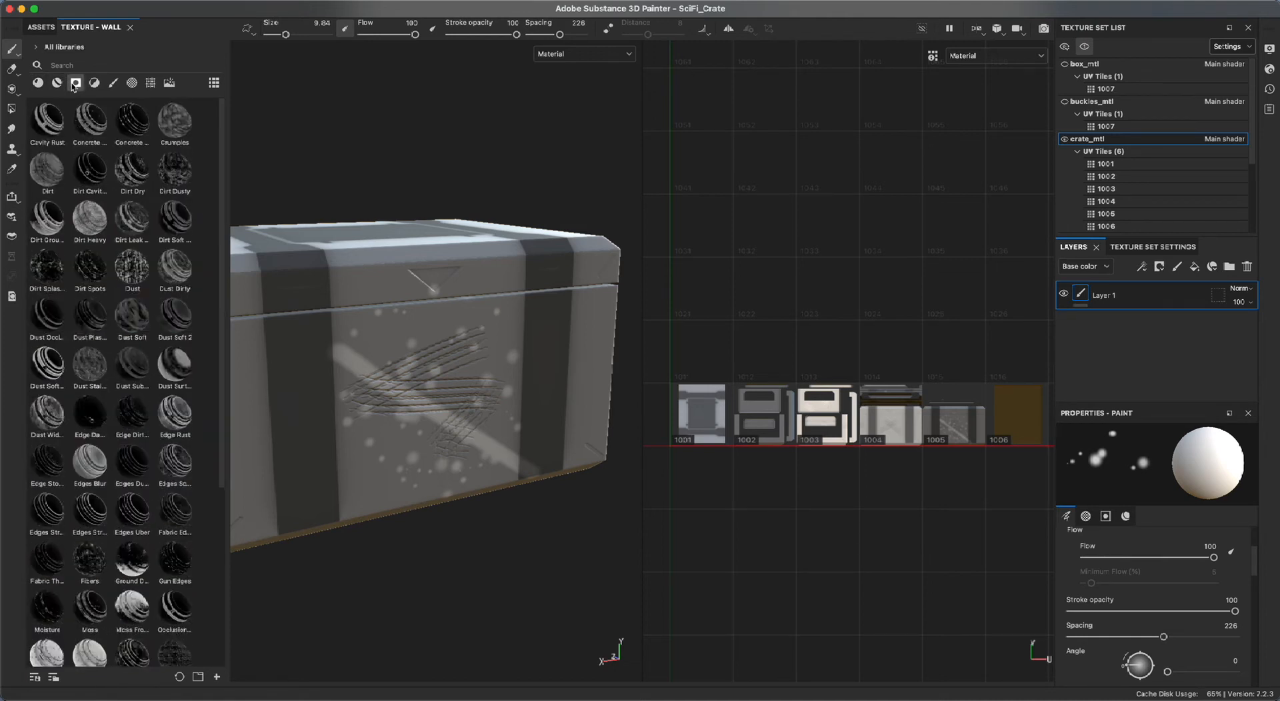
left_click(93, 85)
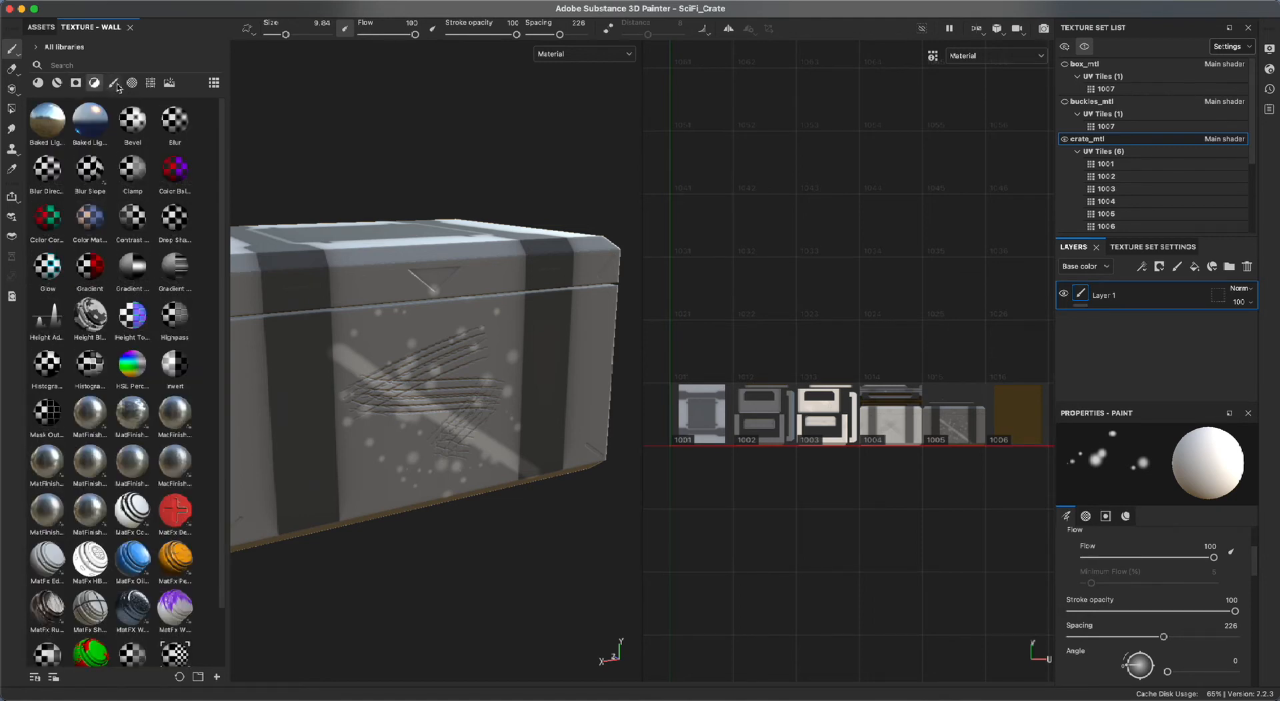
left_click(116, 85)
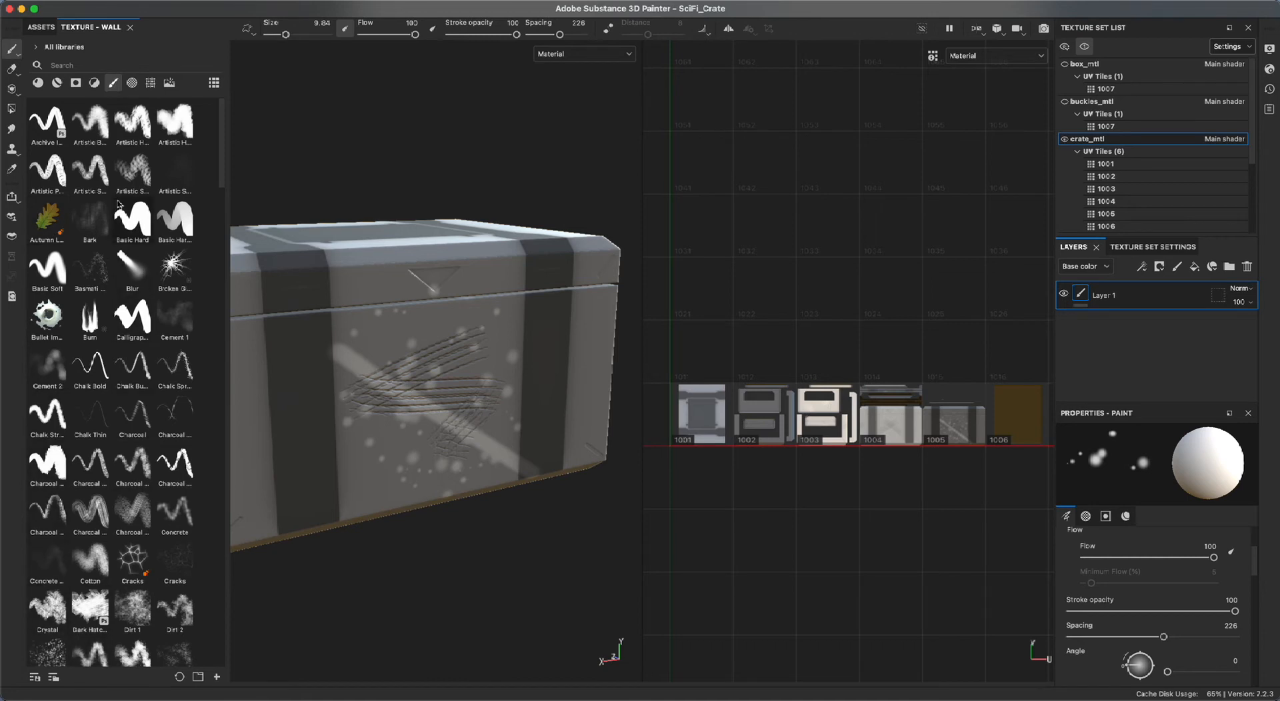
left_click(132, 83)
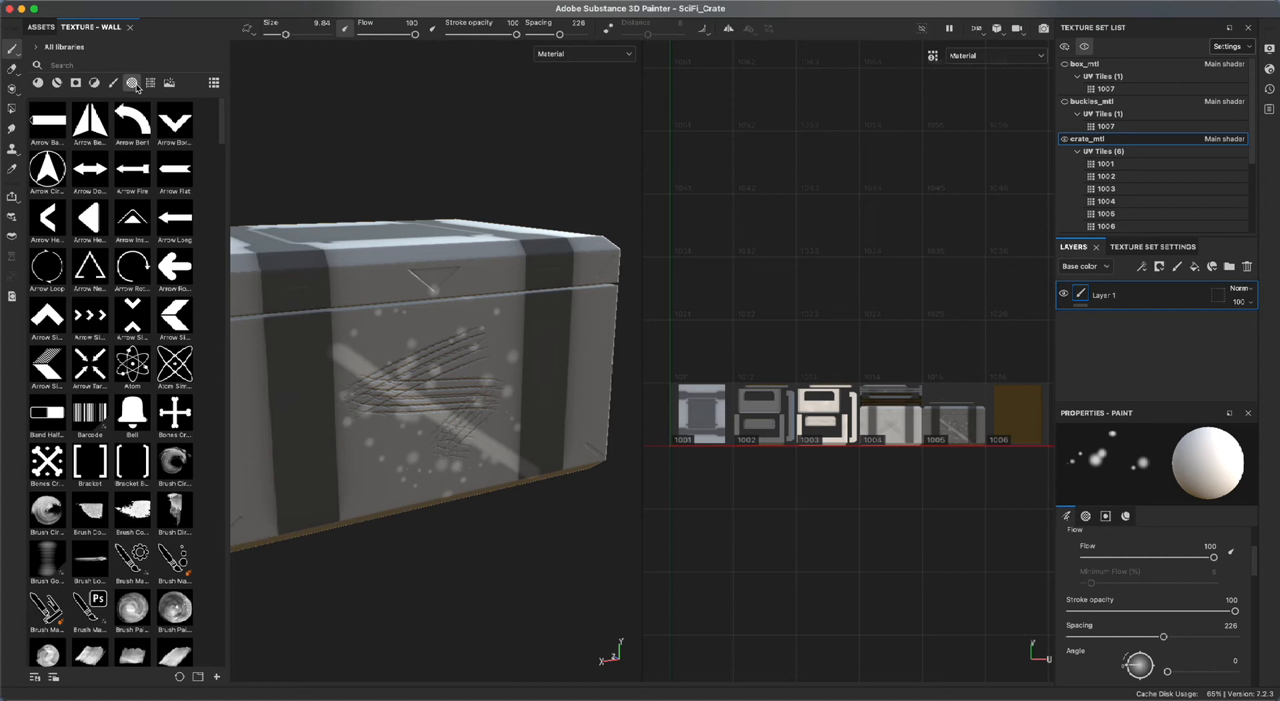
mouse_move(223, 121)
left_mouse_down()
mouse_move(235, 292)
mouse_move(244, 45)
left_mouse_up()
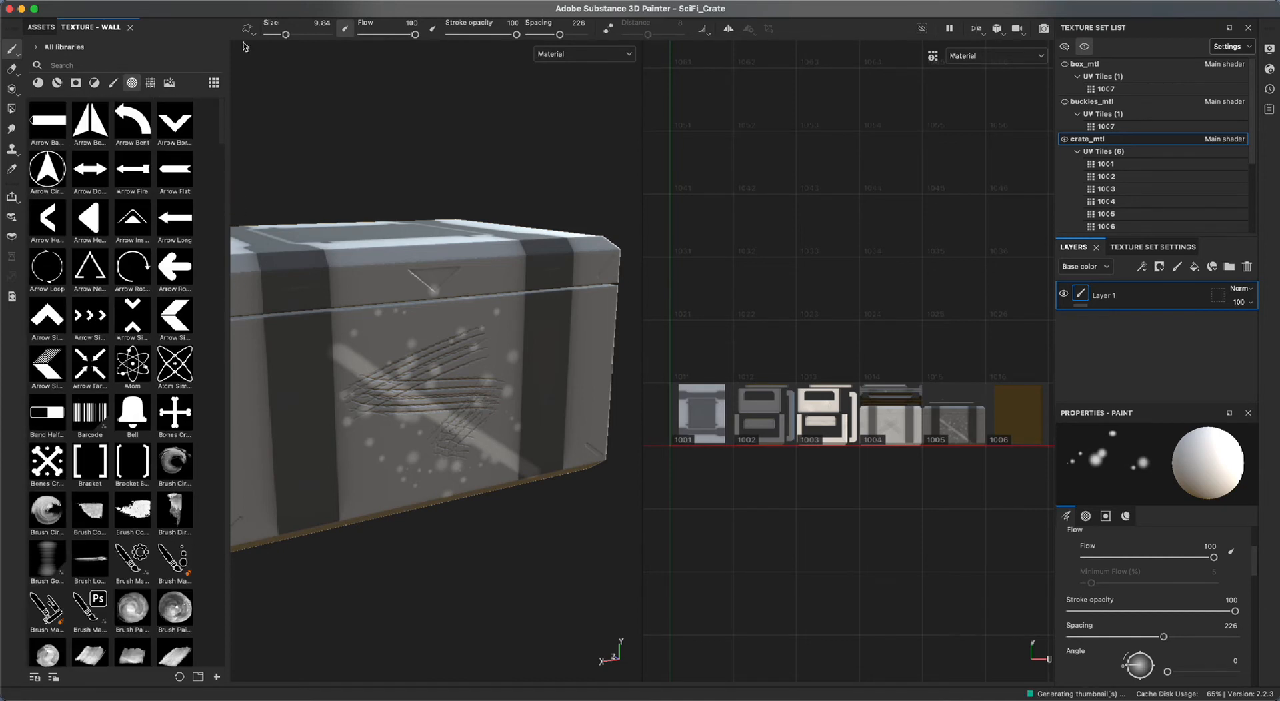
left_click(151, 83)
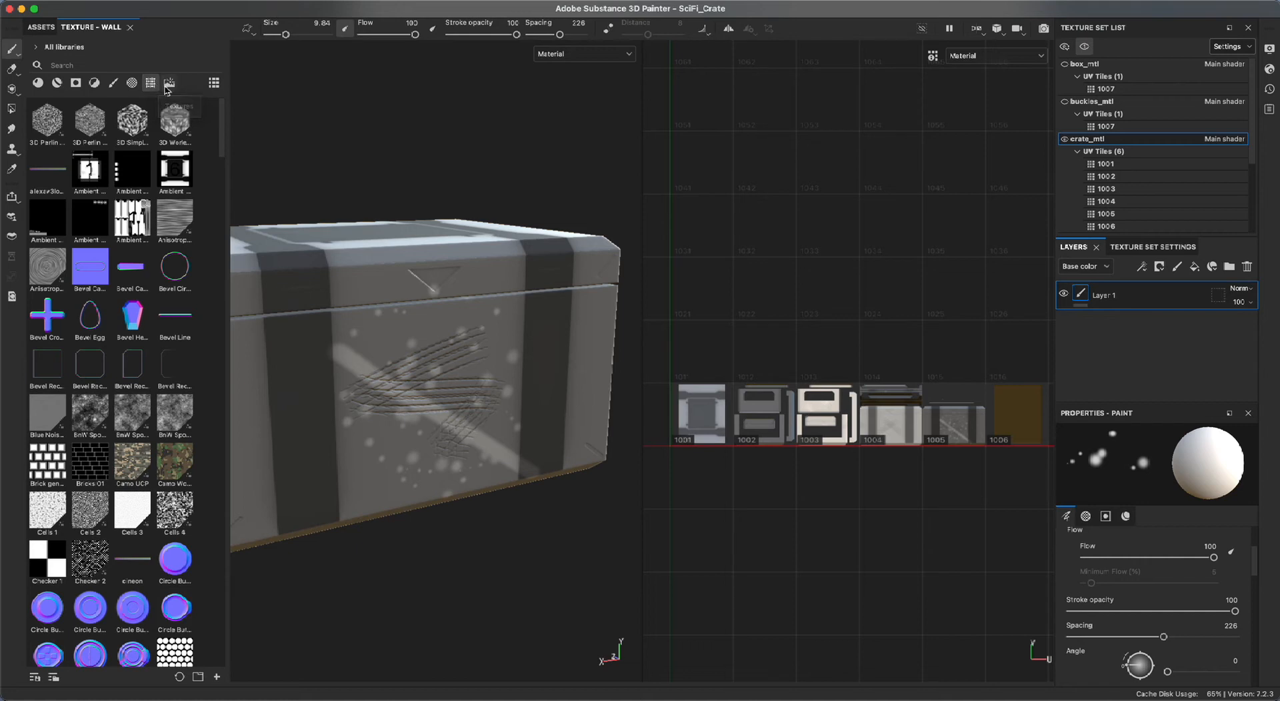
left_click(168, 84)
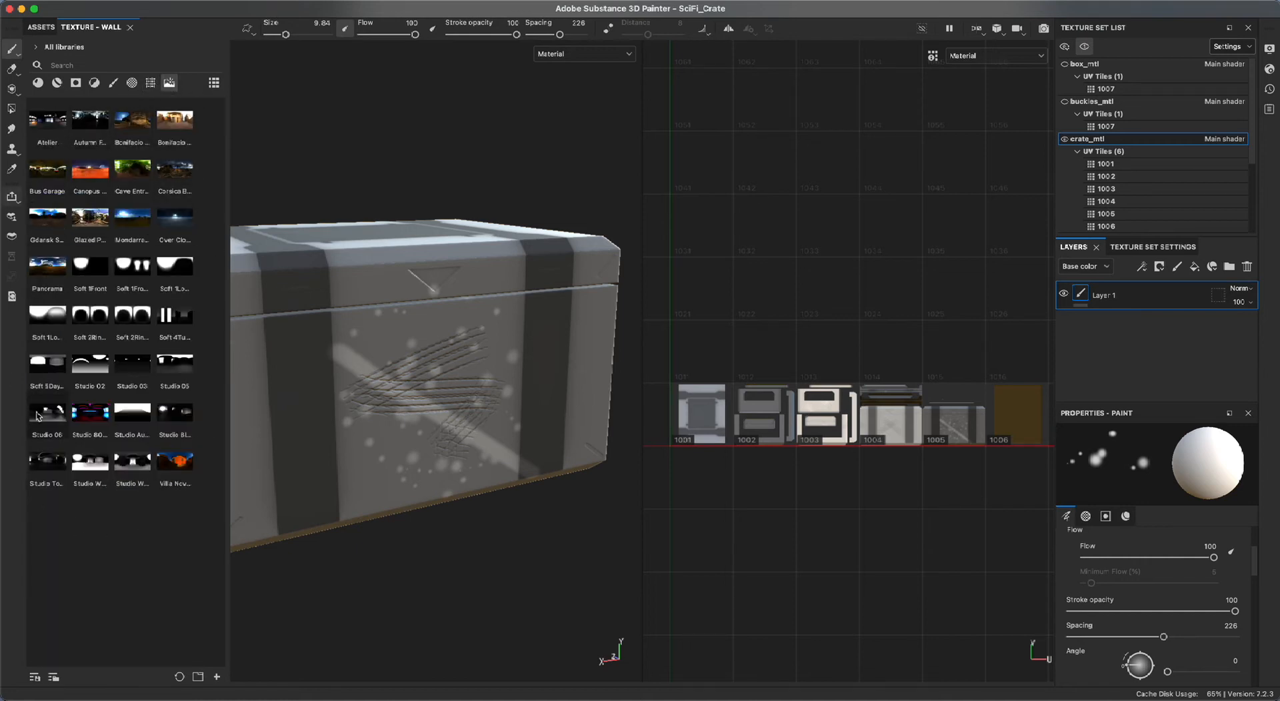
left_click(40, 83)
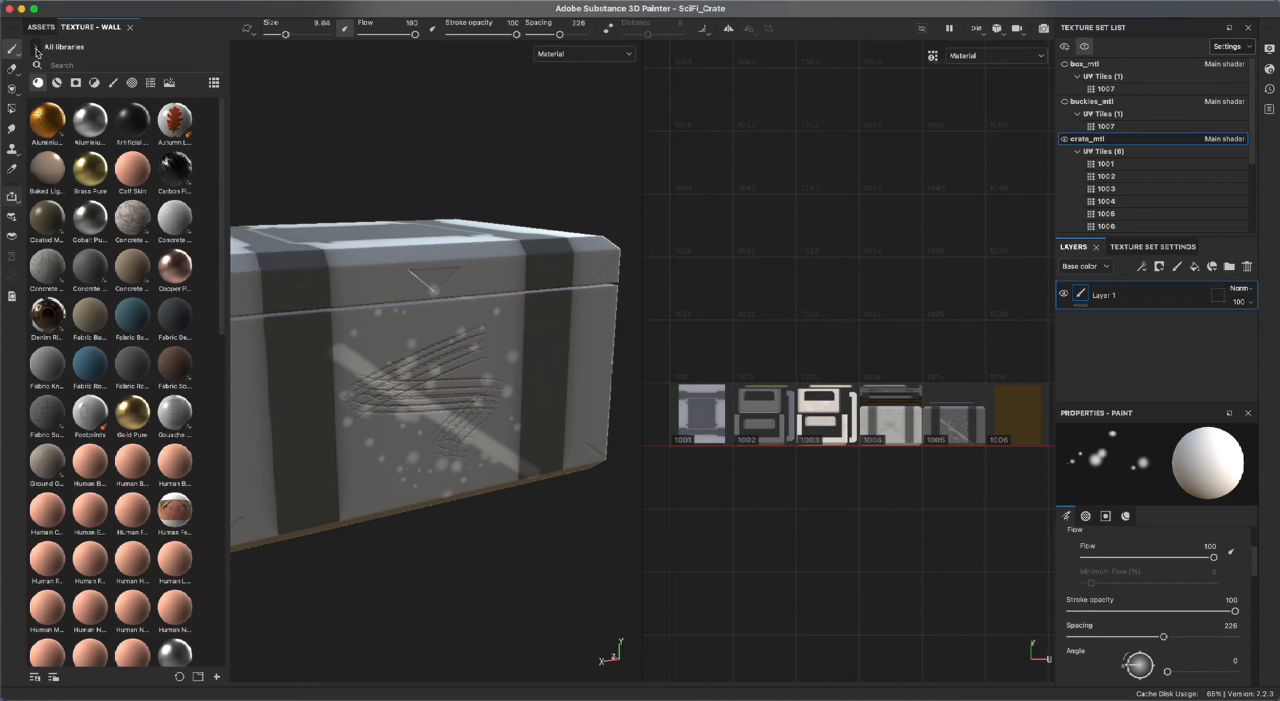
Limit the library to Your assets and try the saved brush and tool presets, ending on the first brush preset.
left_click(37, 50)
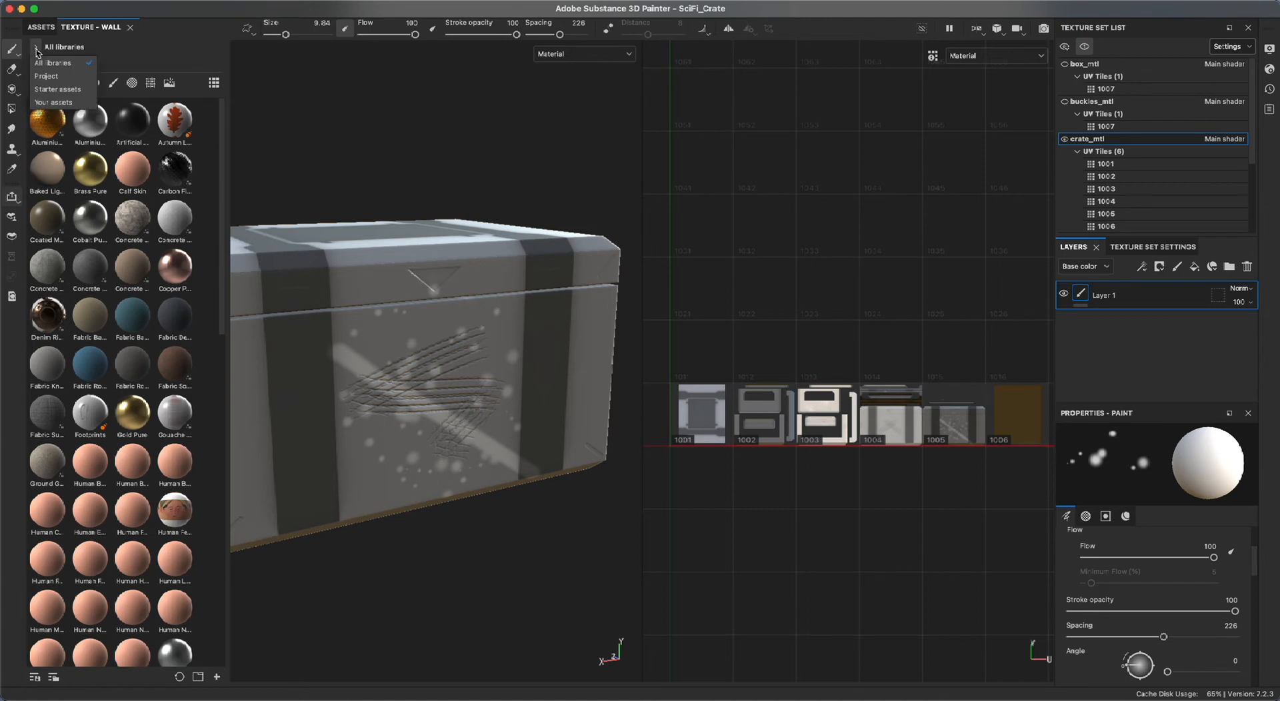
left_click(59, 103)
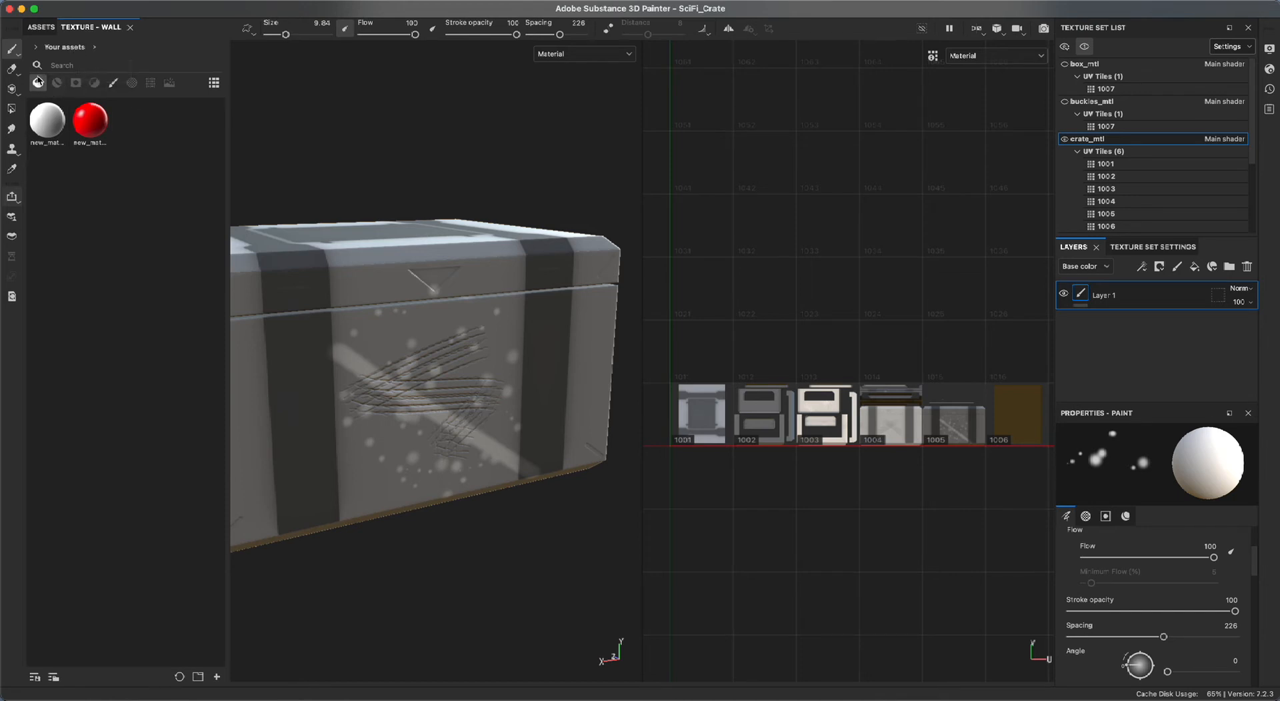
left_click(112, 84)
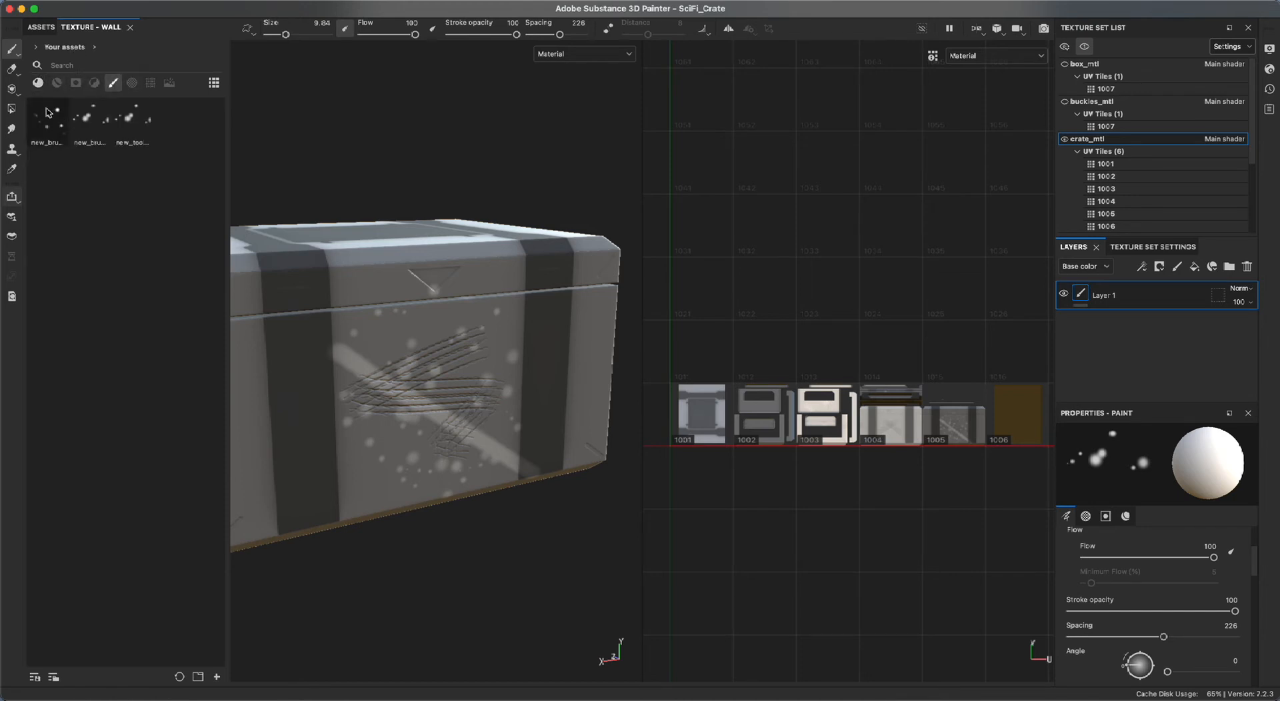
left_click(58, 125)
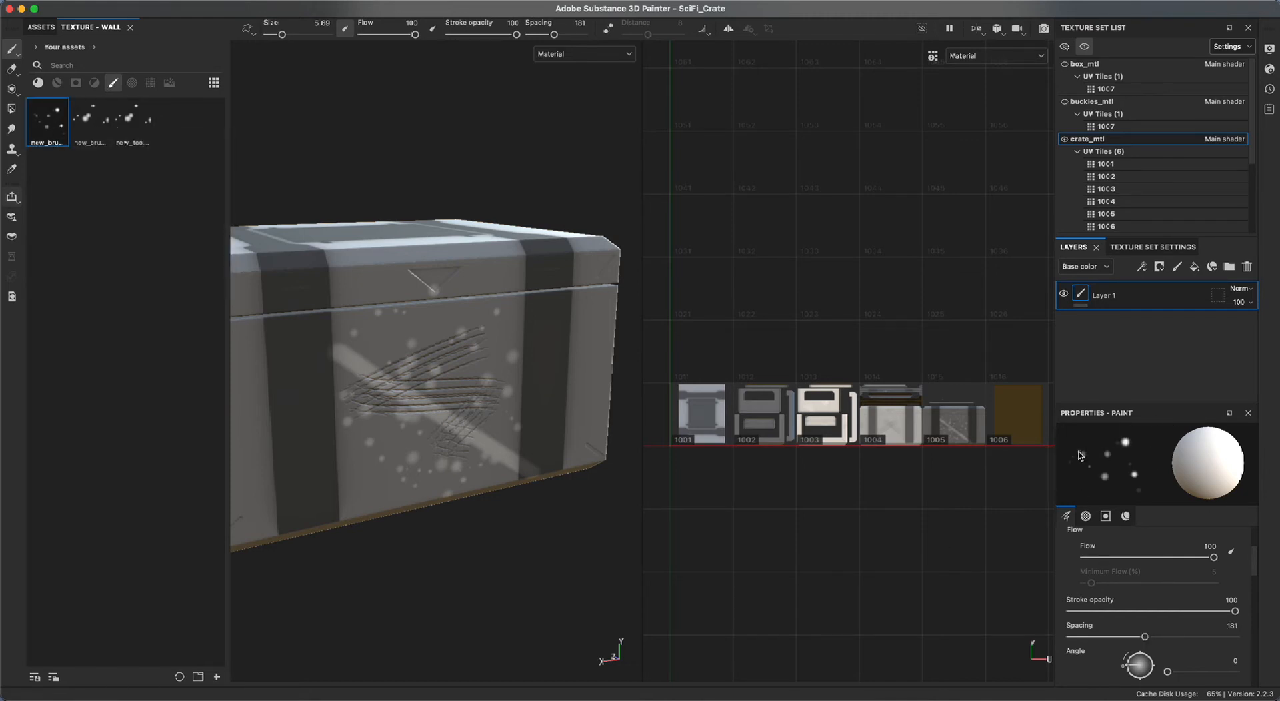
left_click(86, 135)
left_click(132, 136)
left_click(60, 127)
Set the paint material's base color to light blue 00c4ff and save it as a material preset.
left_click(38, 83)
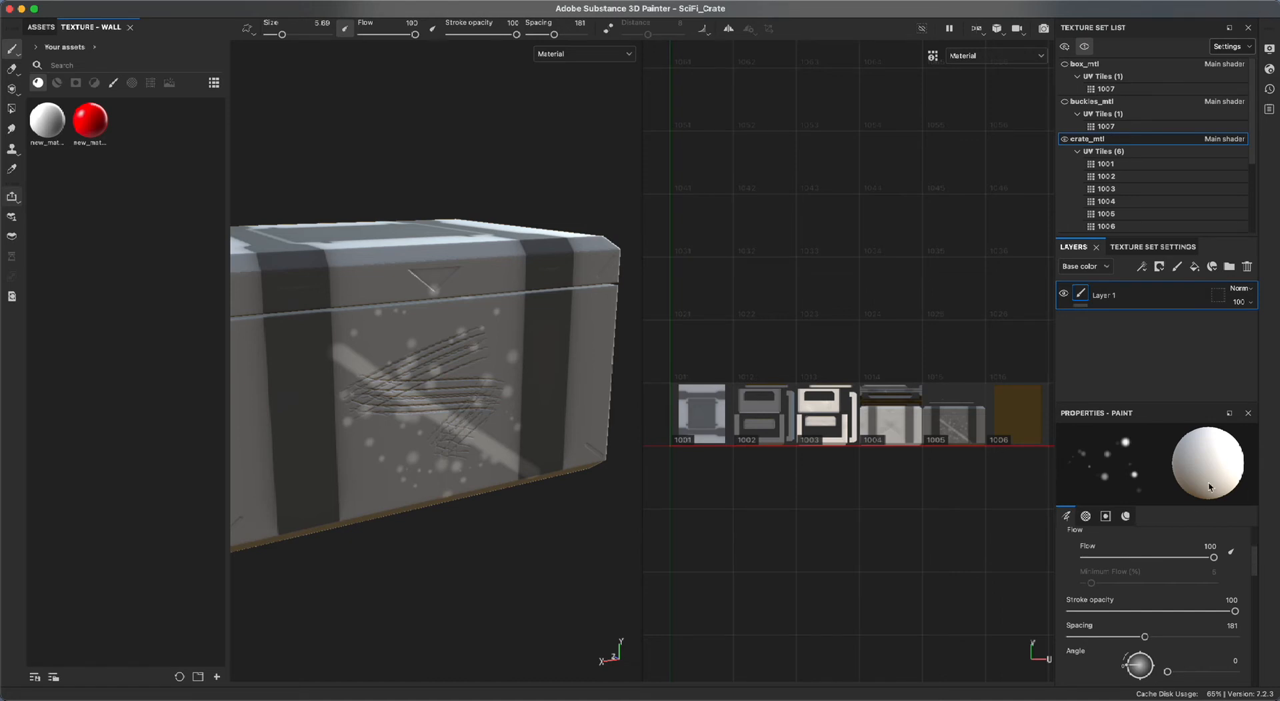
left_click(1127, 518)
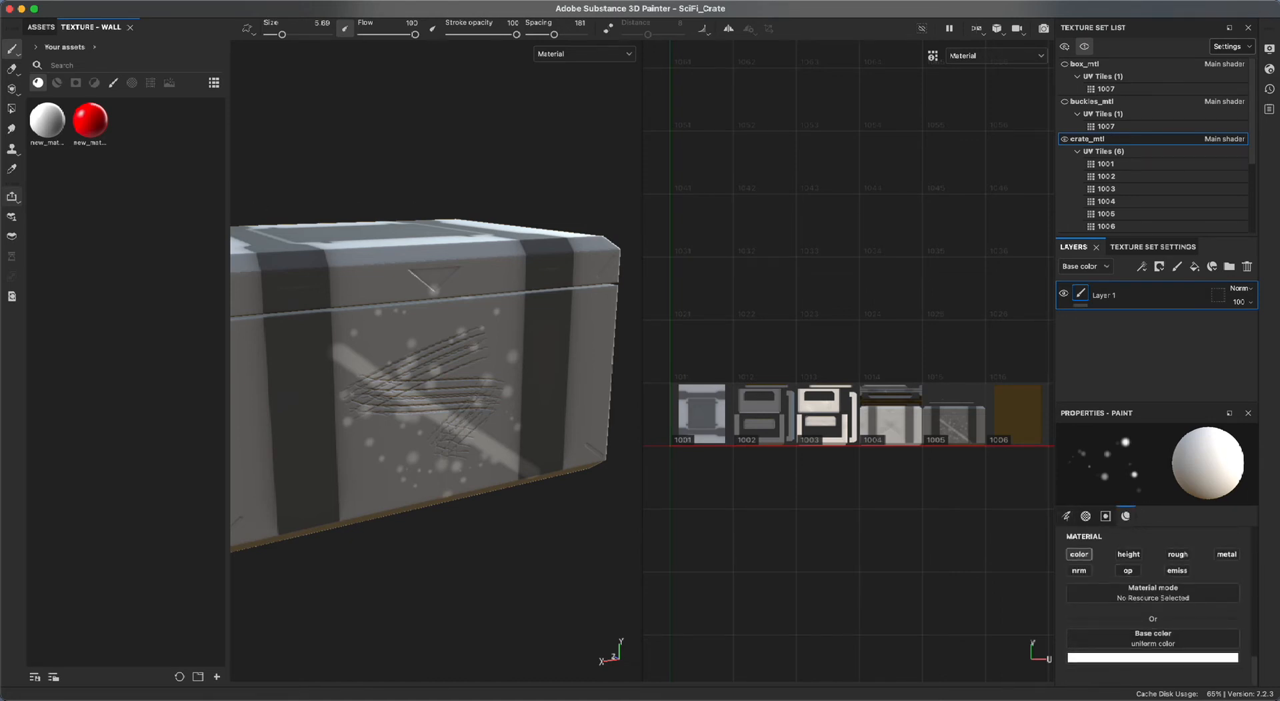
left_click(1217, 658)
left_click_drag(1176, 575, 1252, 481)
left_click_drag(1213, 577, 1211, 569)
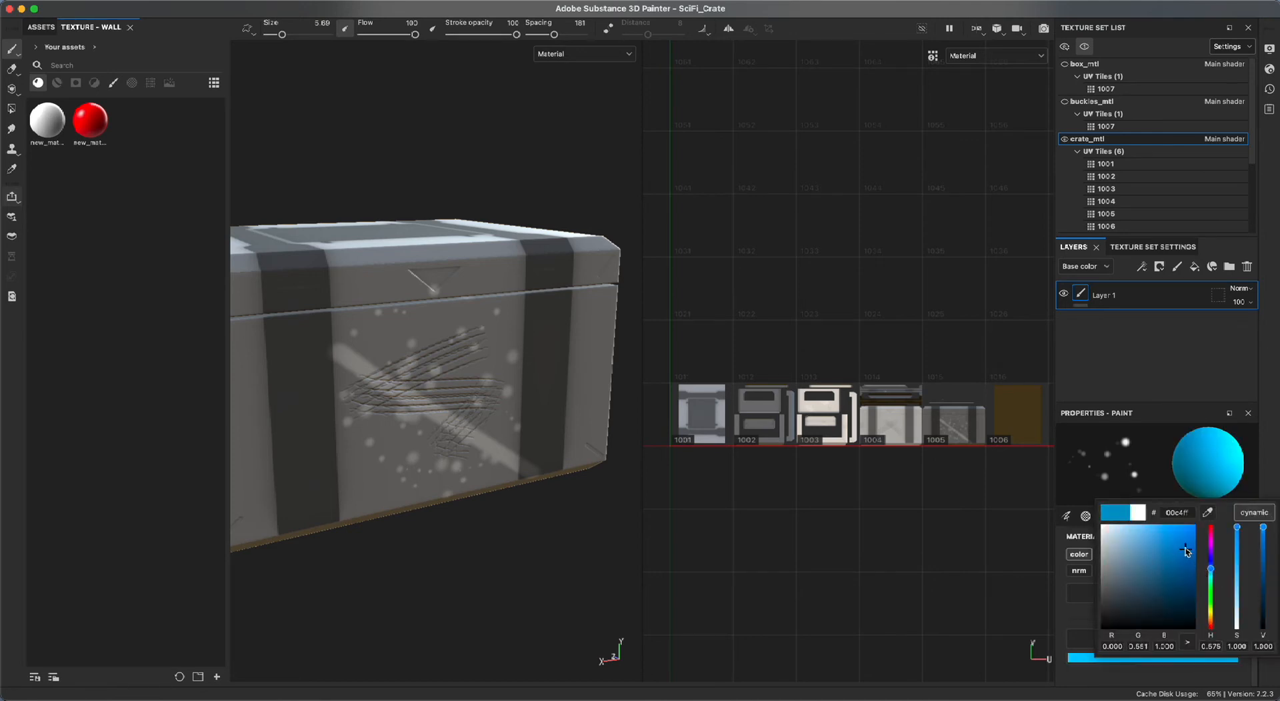
left_click(1183, 419)
right_click(1189, 474)
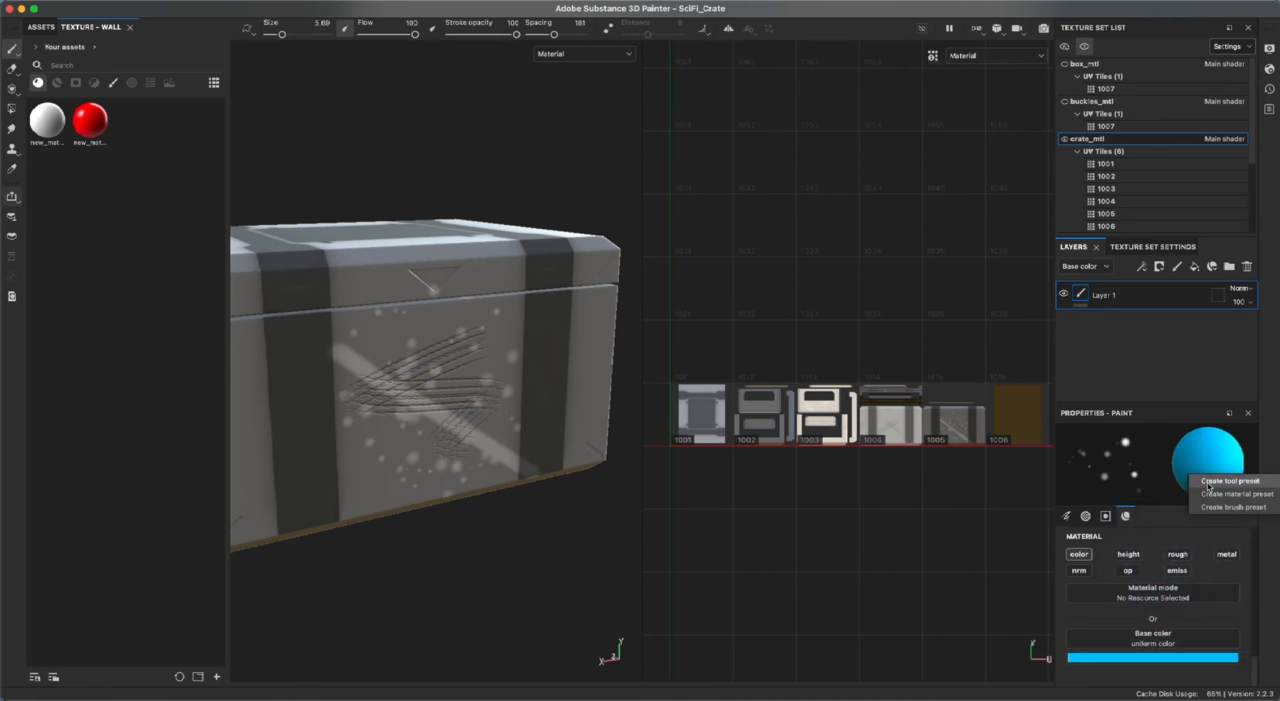
left_click(1210, 499)
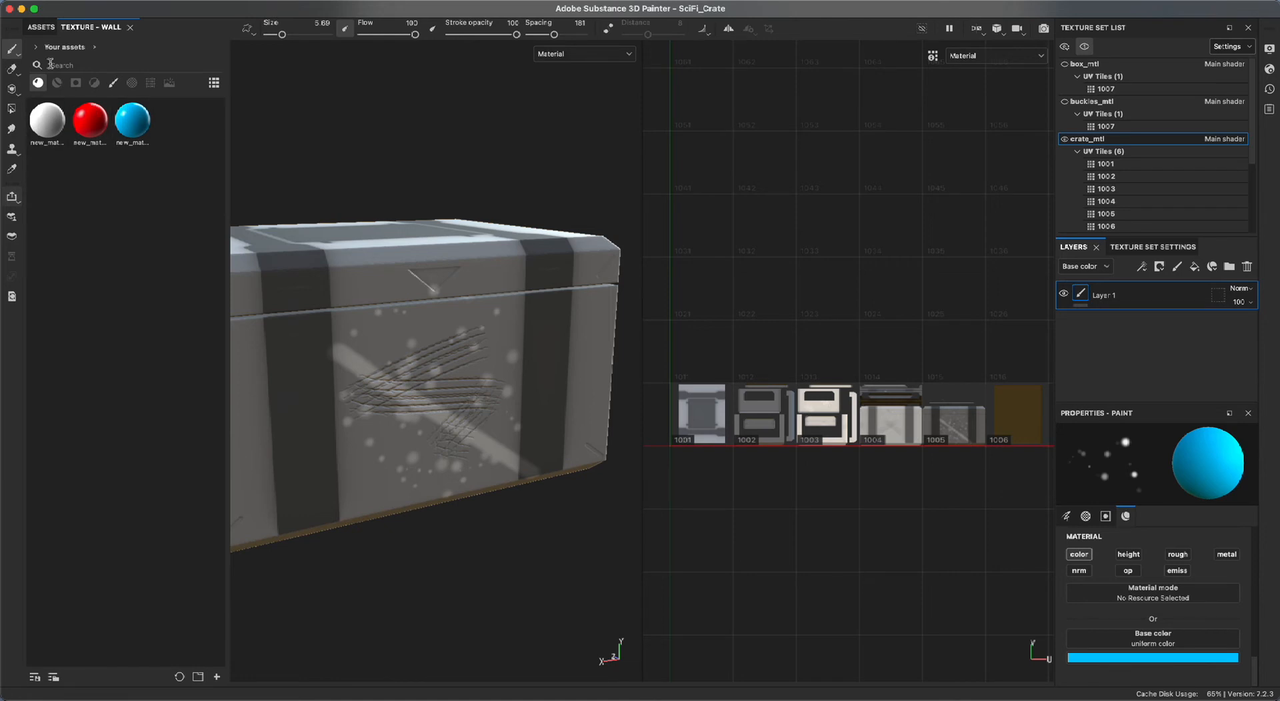
Delete the white and red material presets from Your assets, keeping the blue one.
right_click(45, 120)
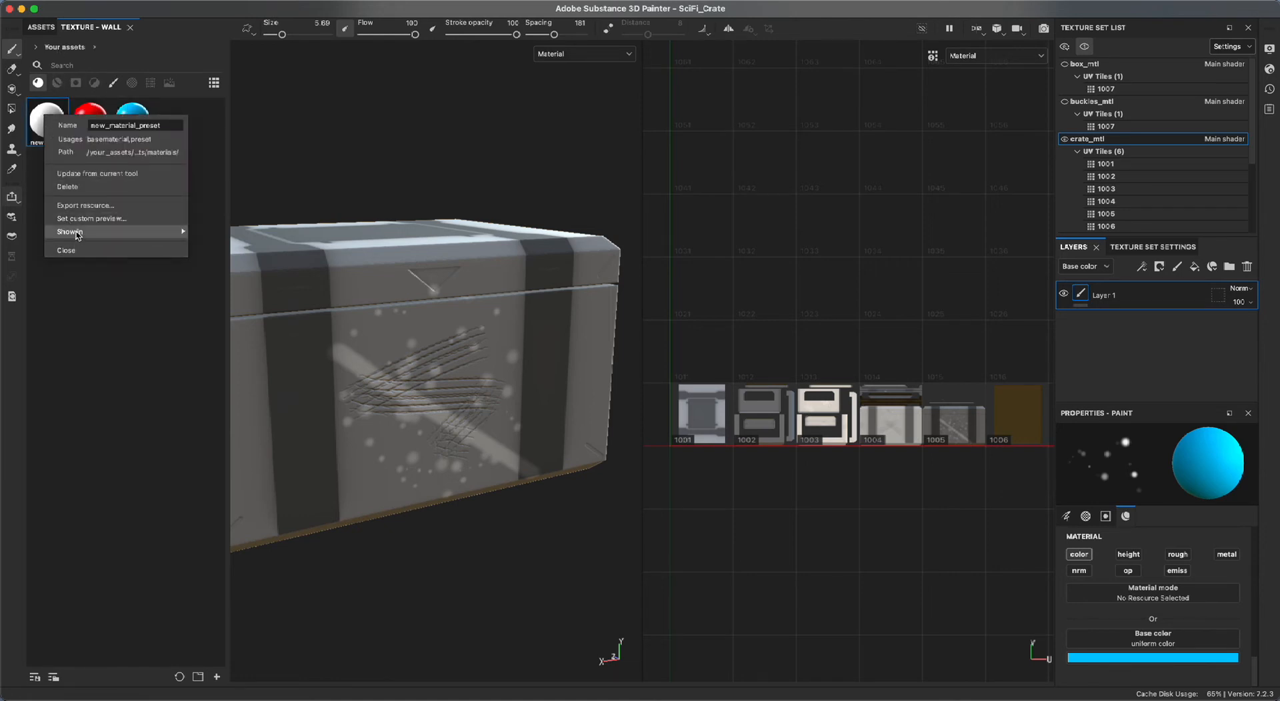
left_click(73, 187)
right_click(53, 130)
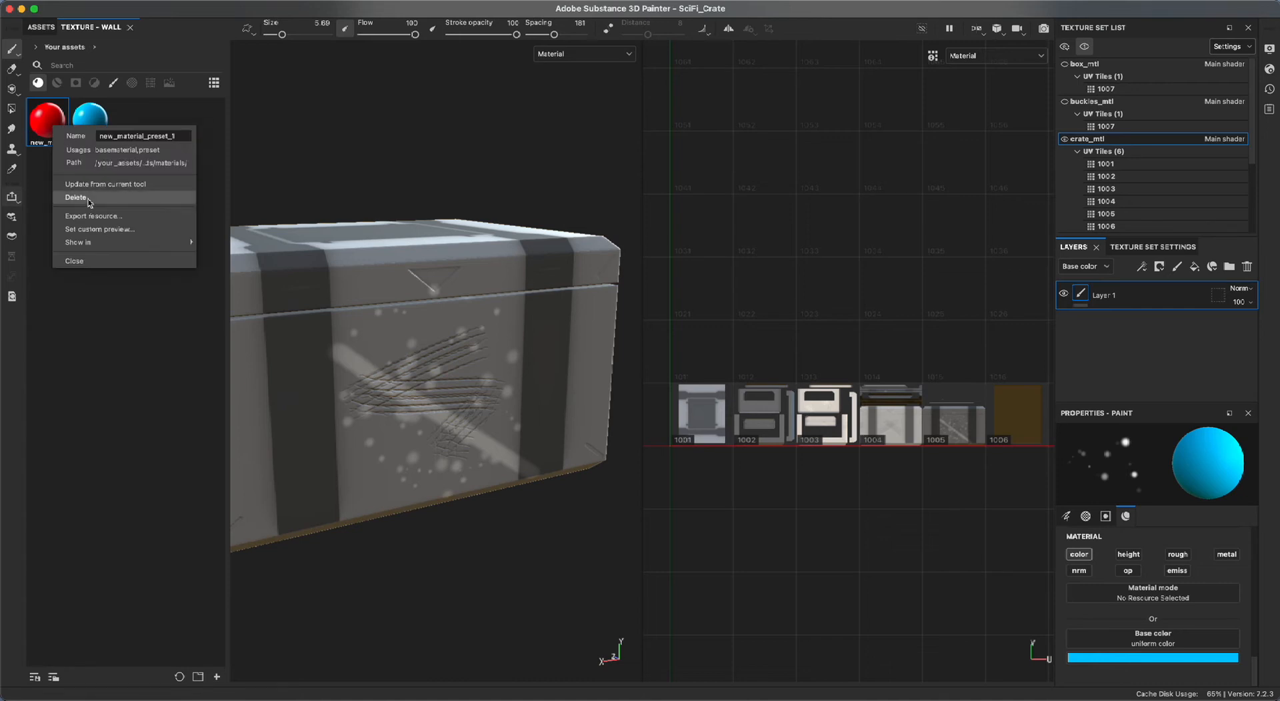
left_click(89, 200)
right_click(49, 109)
left_click(96, 373)
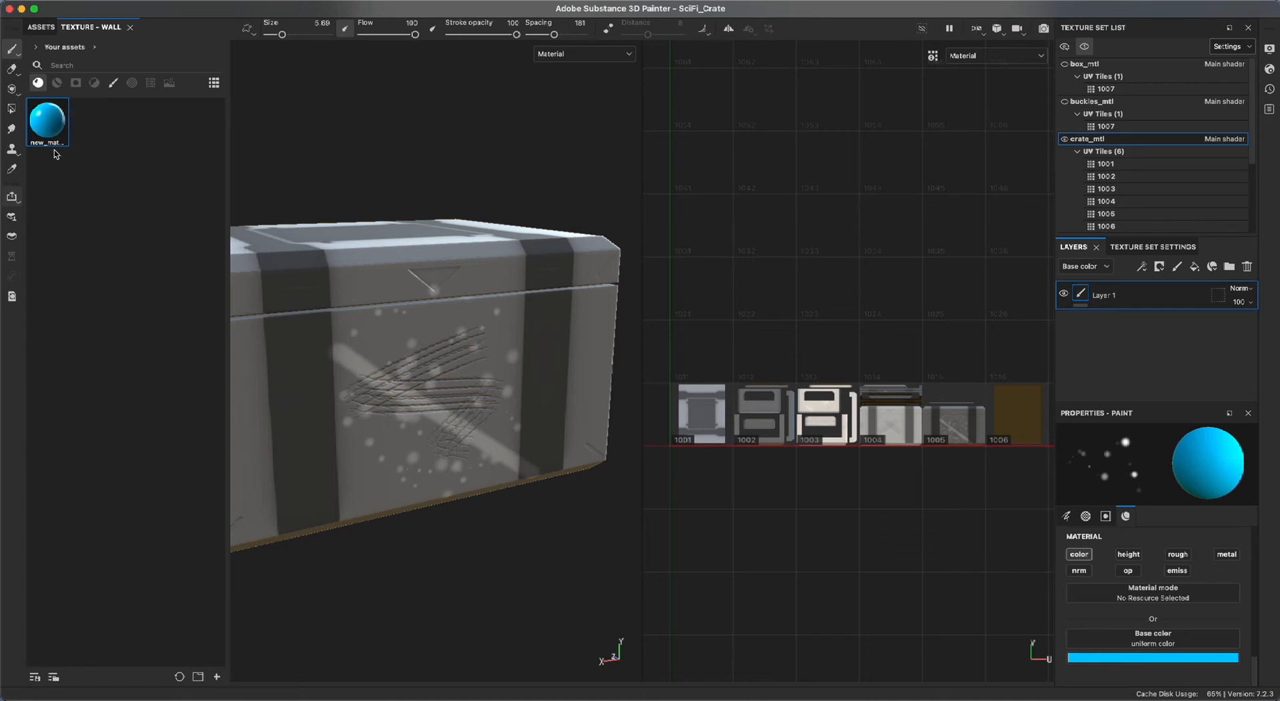
Show the saved brush presets and set the library filter back to All libraries.
left_click(118, 86)
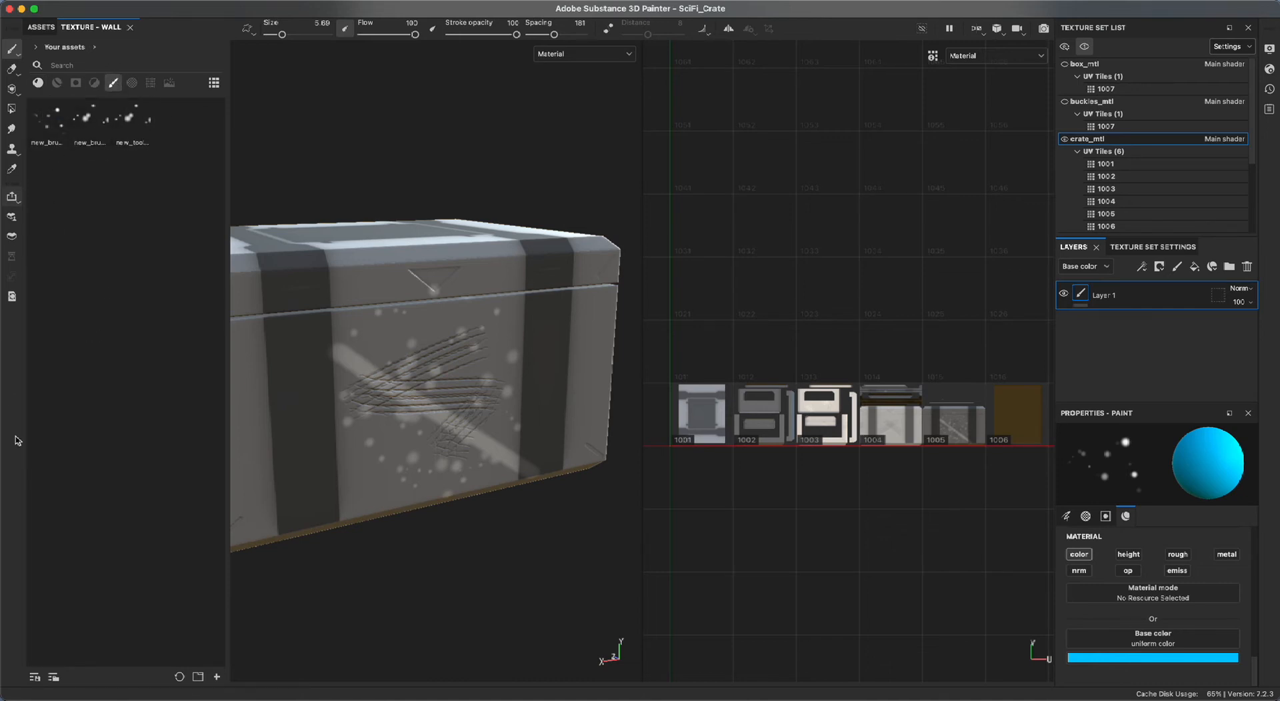
left_click(38, 47)
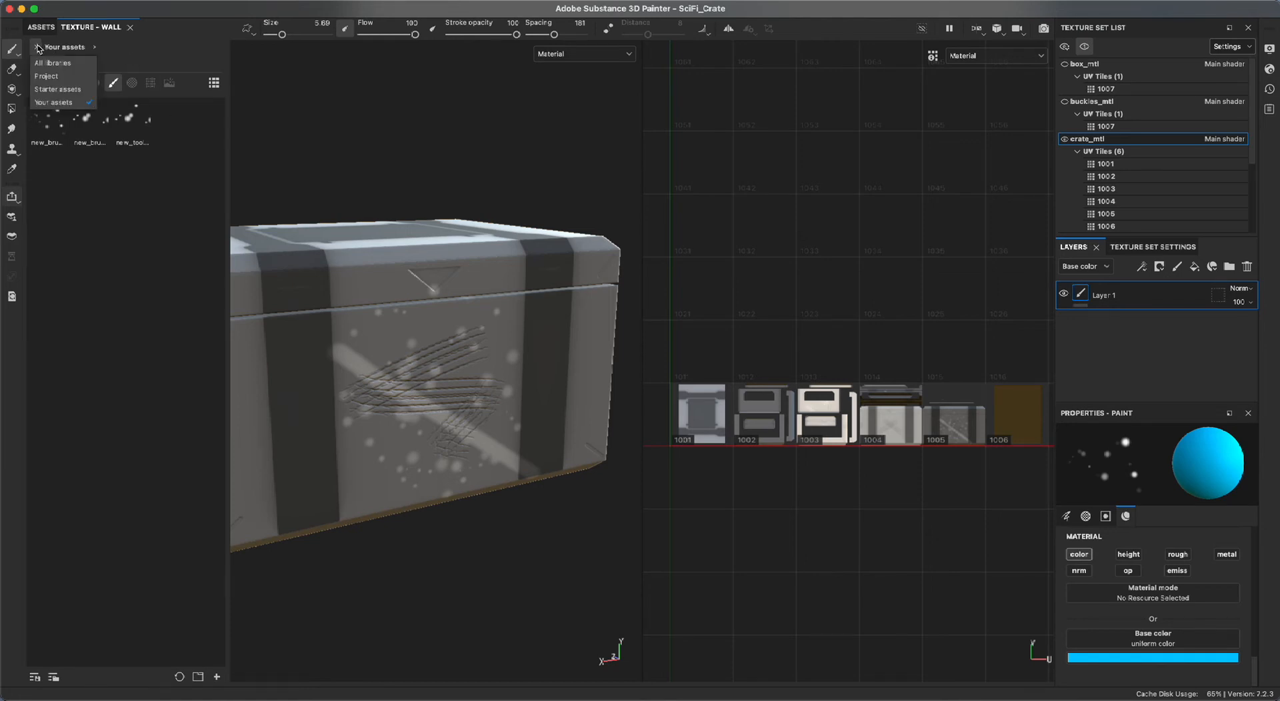
left_click(45, 63)
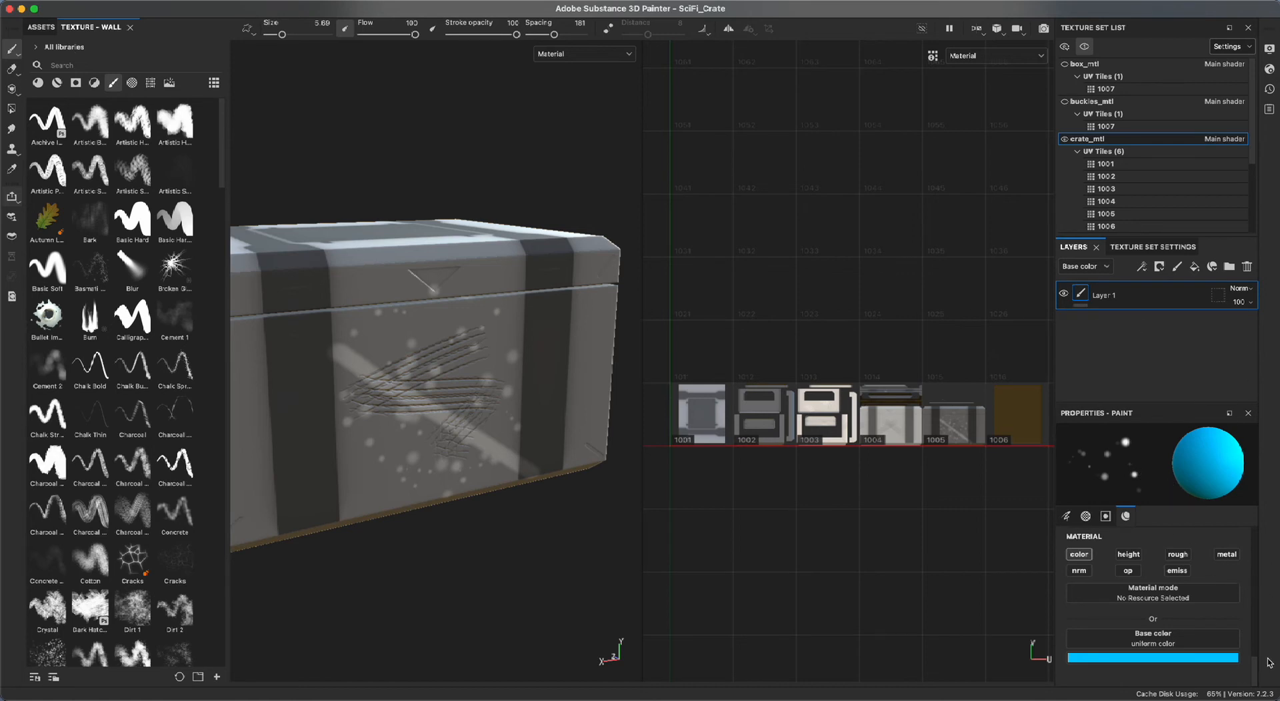
Assign the Atom alpha from the library to the brush and return to its Brush settings.
left_click(1066, 515)
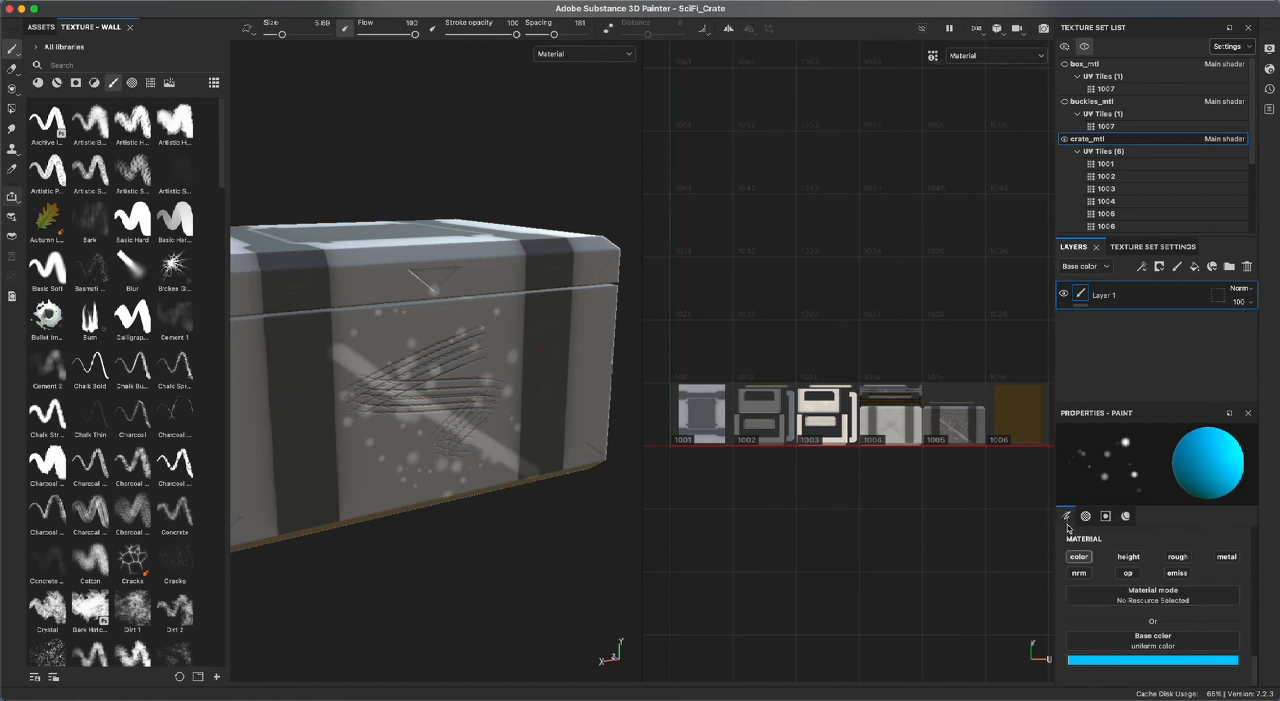
left_click(1086, 516)
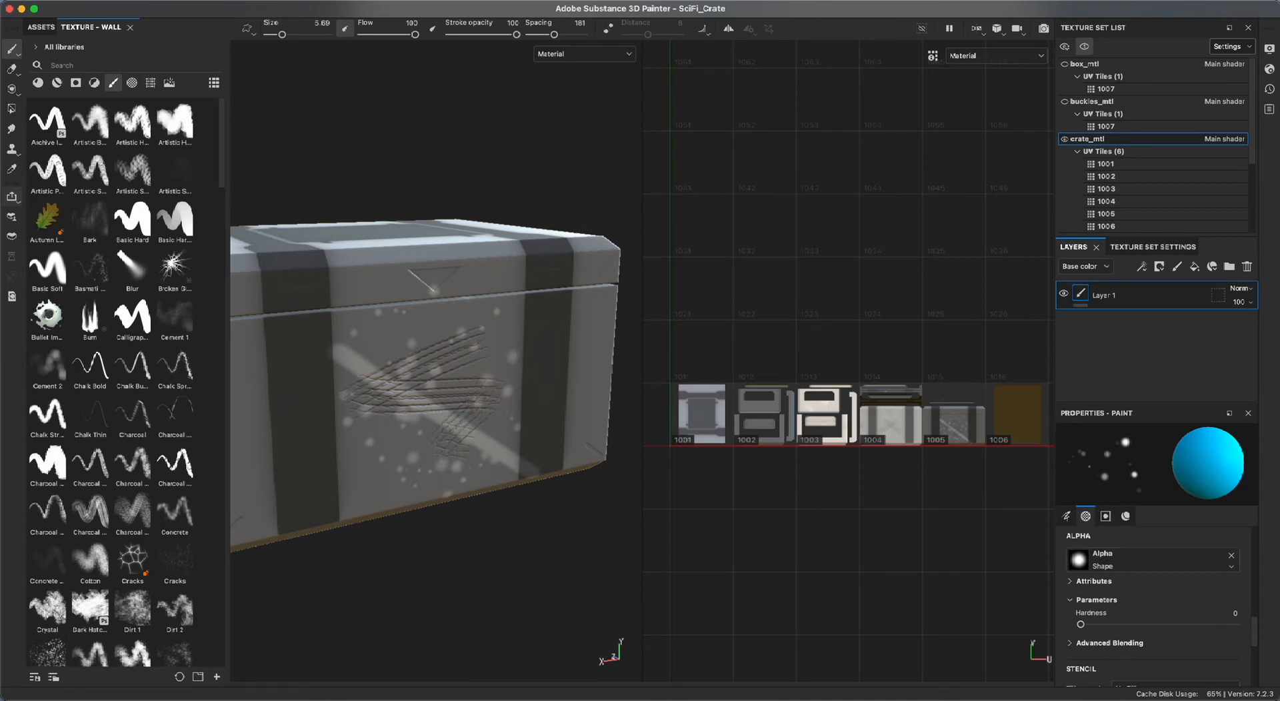
left_click(135, 83)
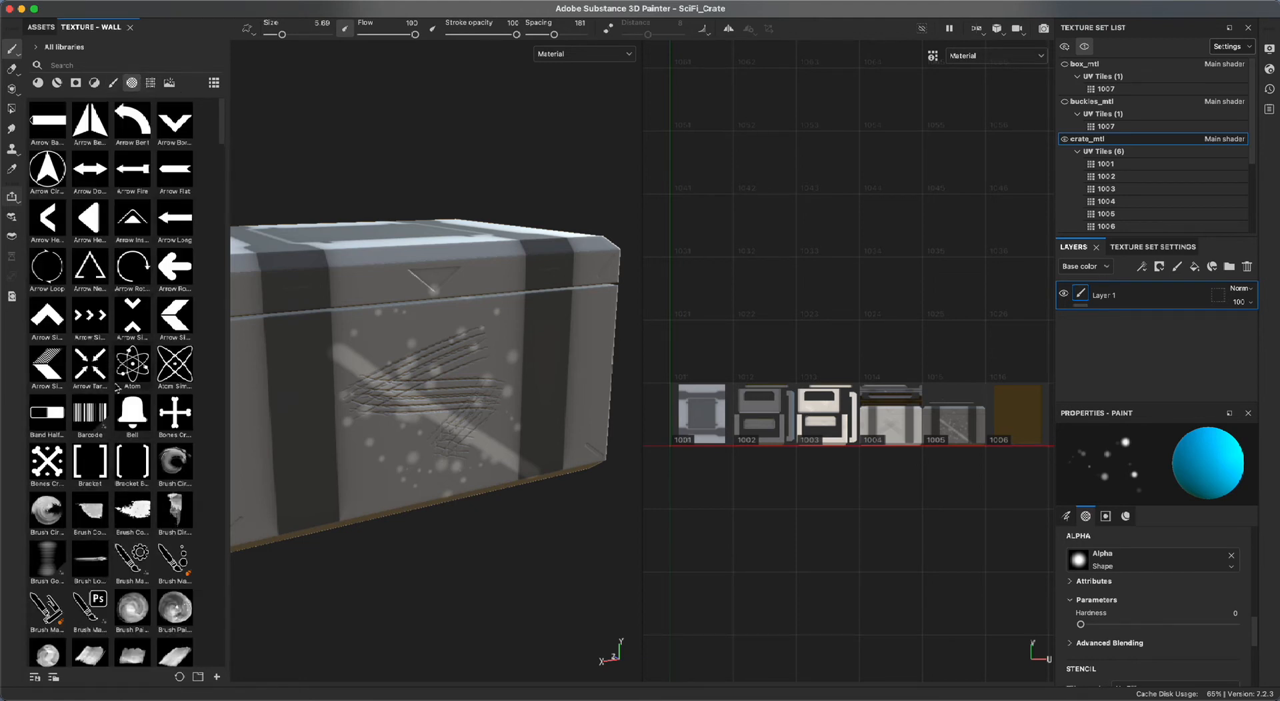
left_click(137, 364)
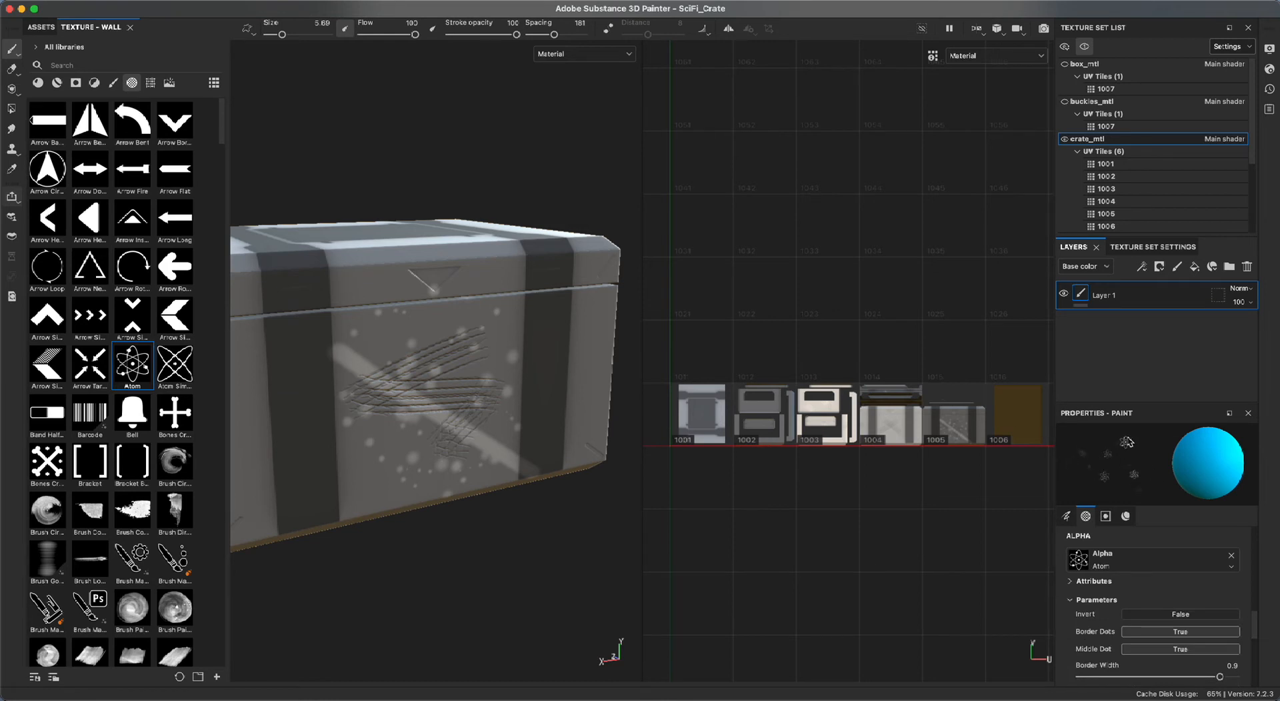
left_click(1066, 516)
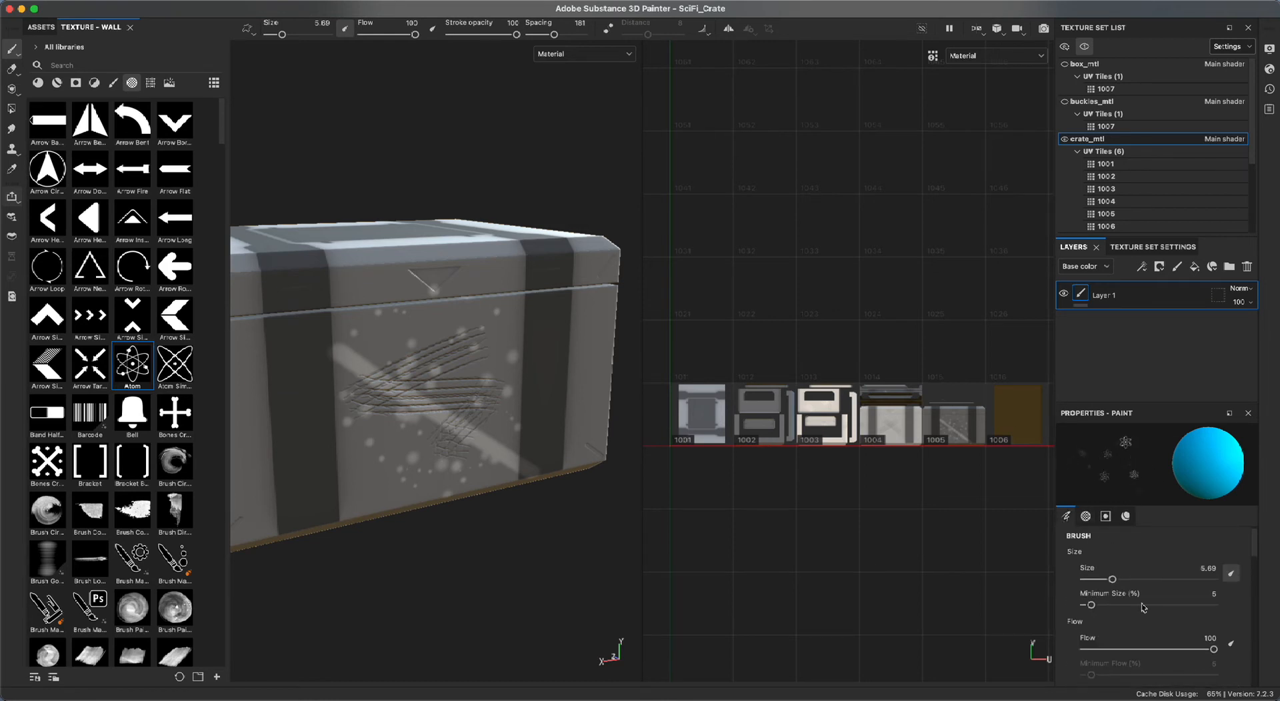
Set the brush's Angle Jitter to 180 and its Size to 9.84.
left_click_drag(1253, 553, 1259, 599)
left_click_drag(1070, 615, 1237, 615)
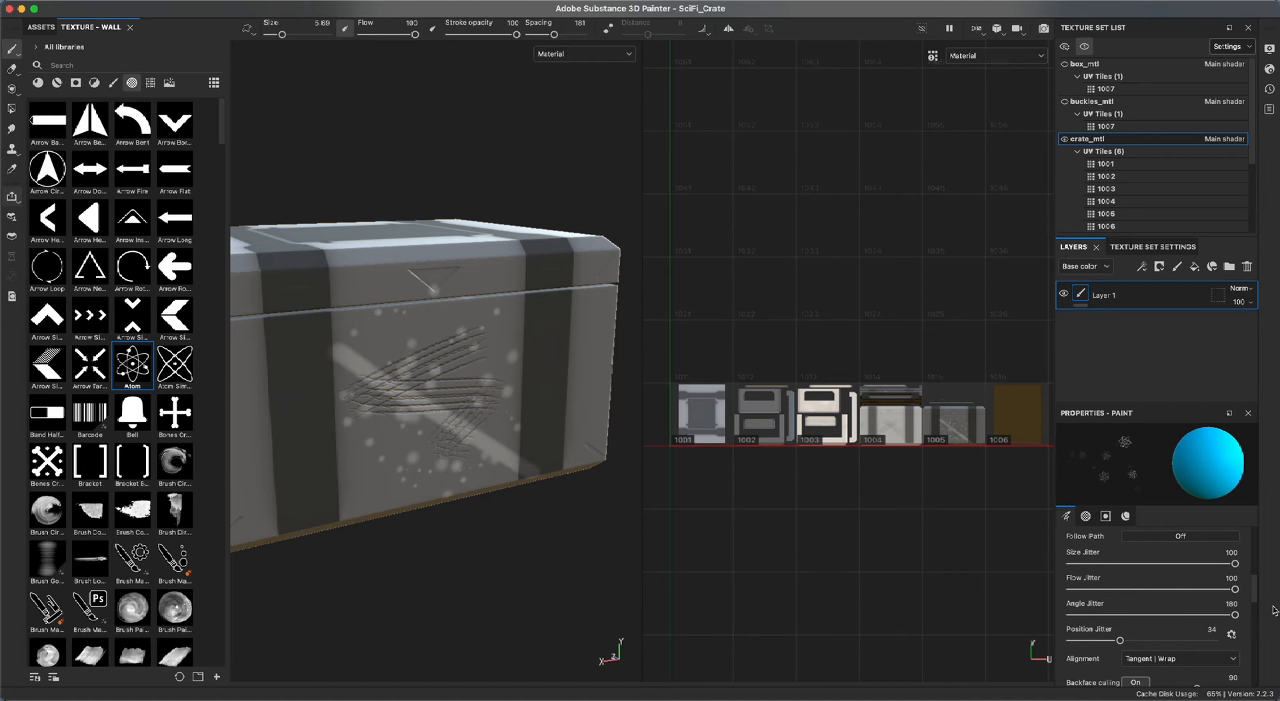
left_click_drag(1256, 590, 1255, 541)
left_click_drag(1111, 585, 1122, 584)
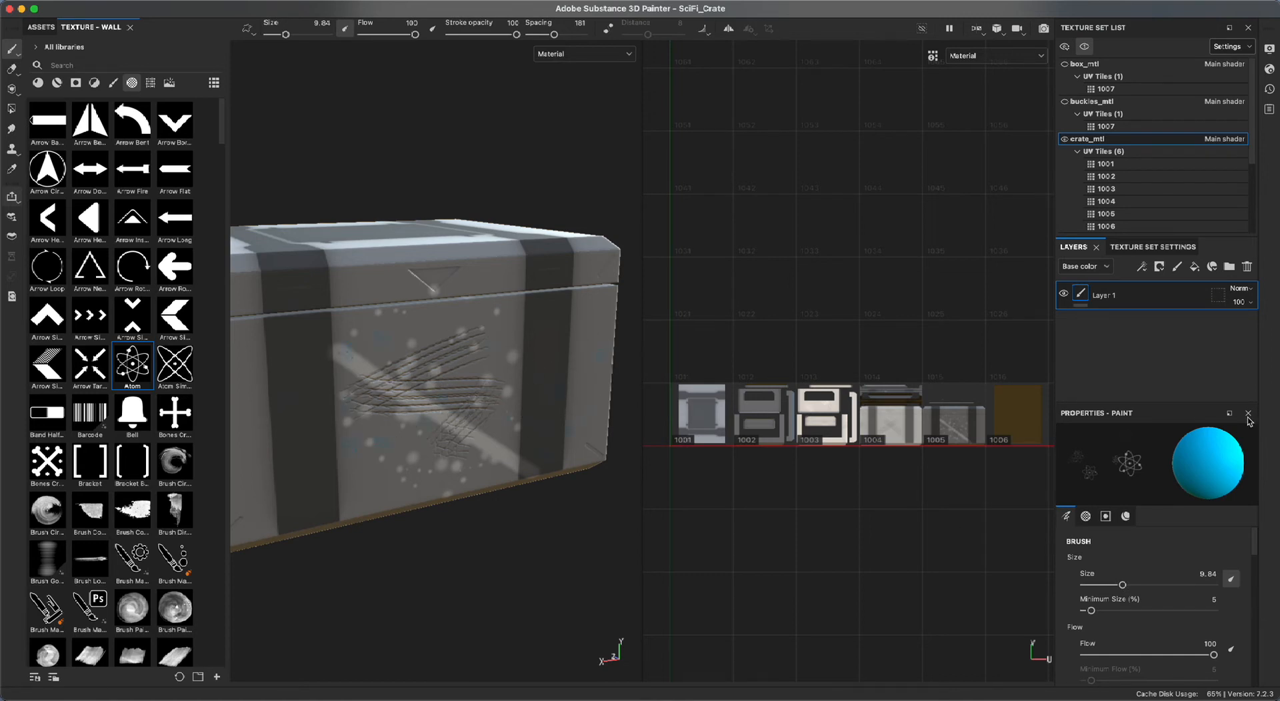
Remove the Atom alpha from the brush and paint scattered blue marks across the side of the crate.
left_click(1085, 518)
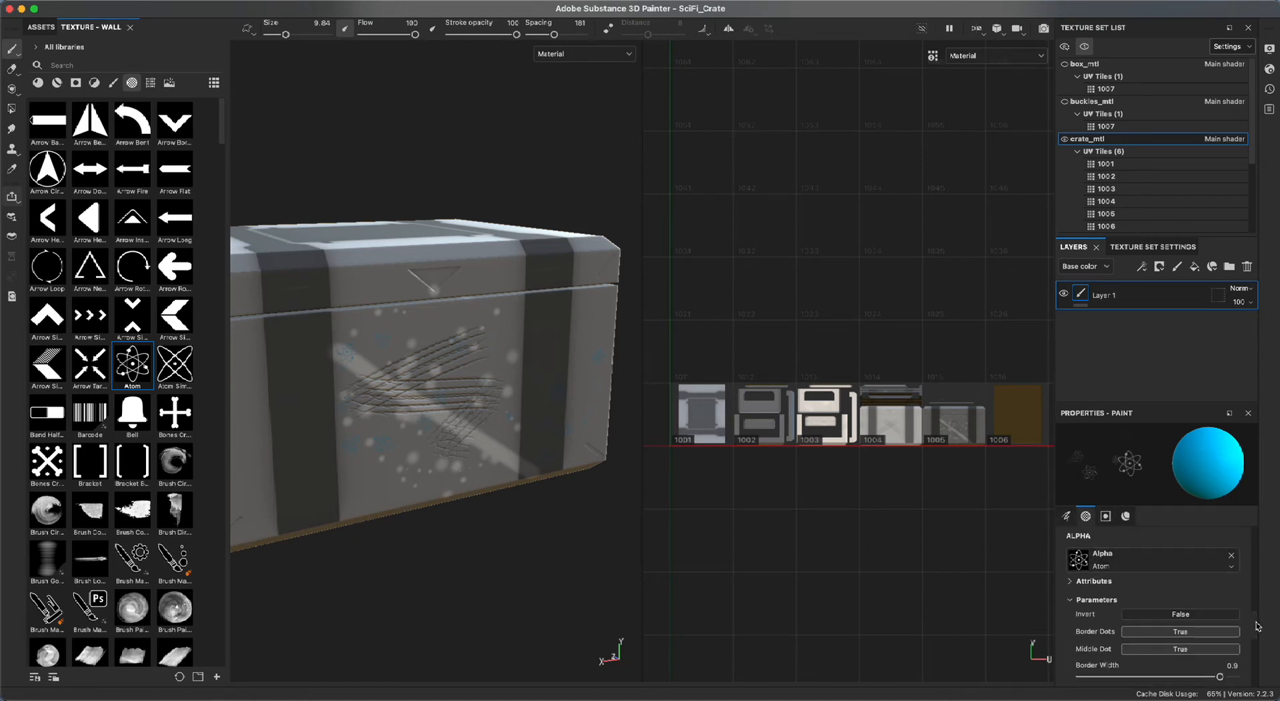
scroll(1256, 626, "down", 2)
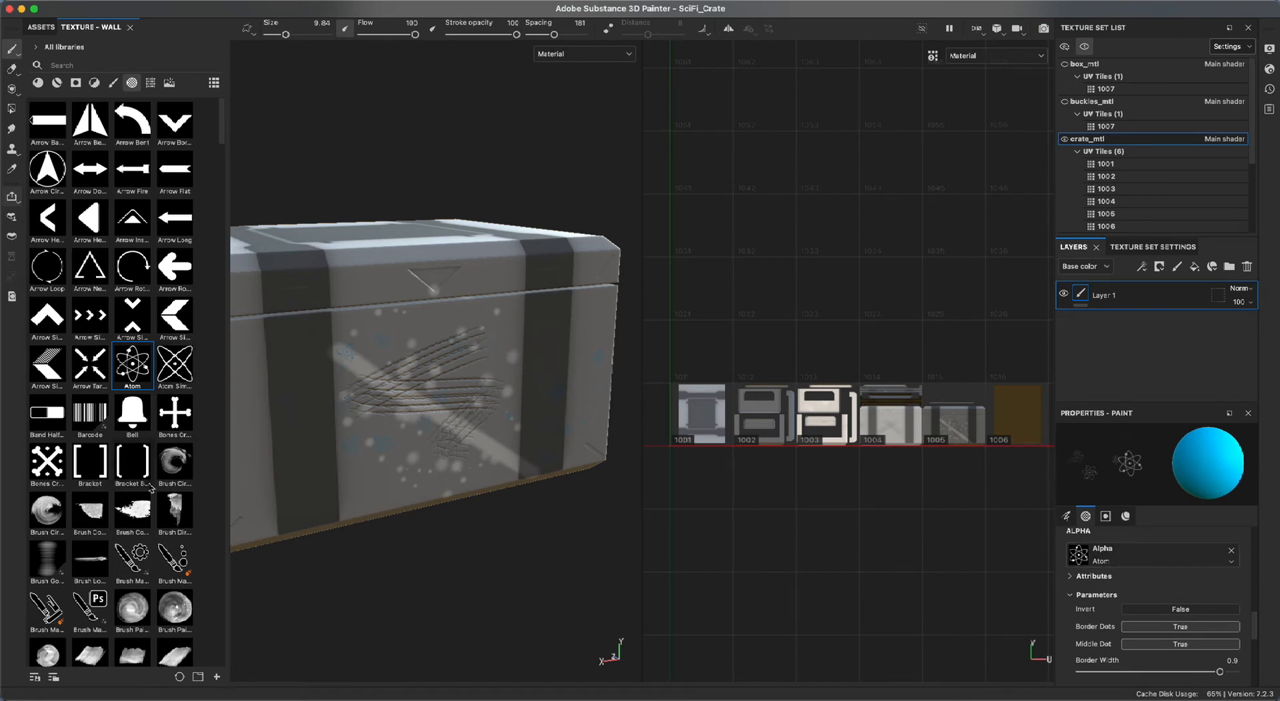
left_click(1230, 551)
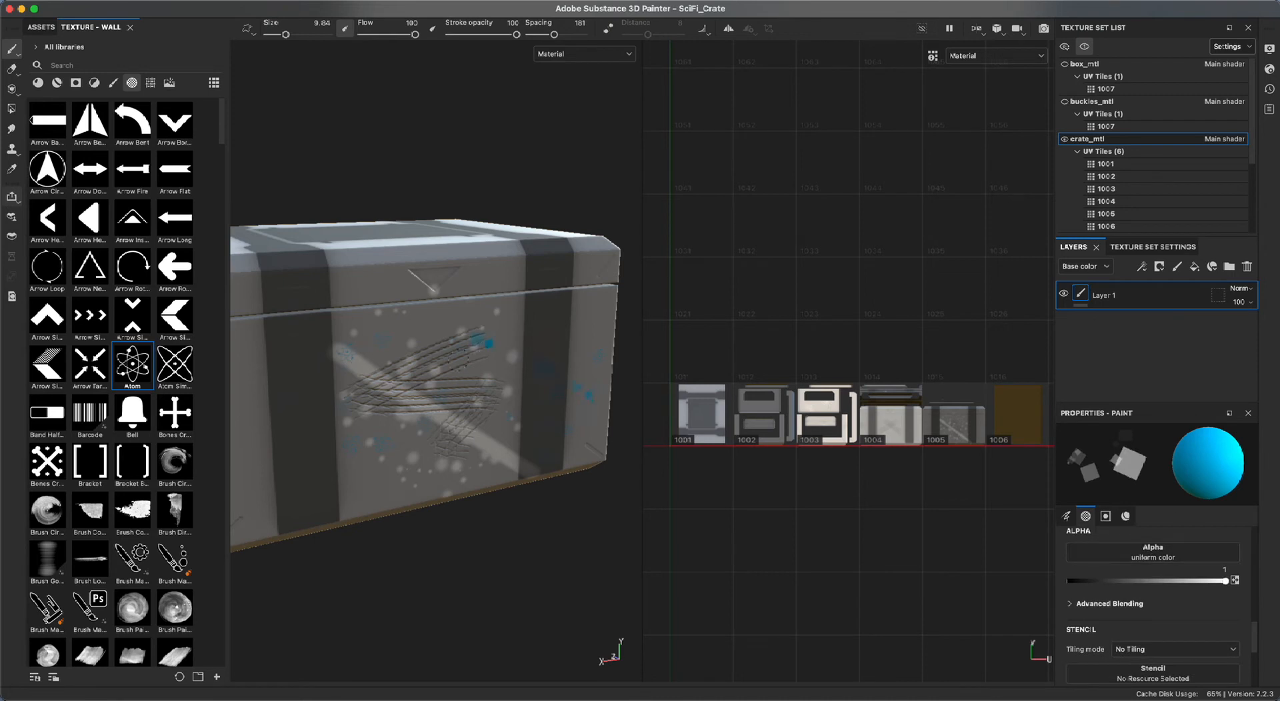
left_click_drag(312, 462, 589, 377)
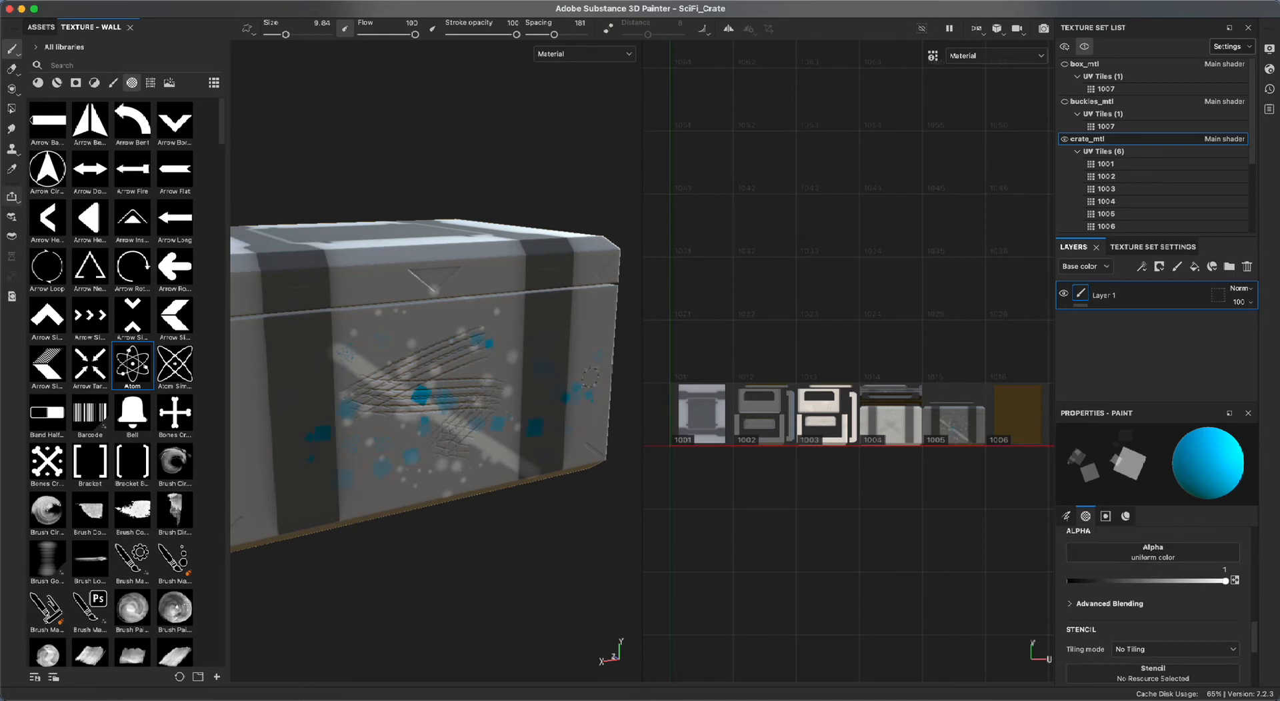
Browse the brush's alpha choices and reassign the Atom alpha from the library.
left_click(1154, 553)
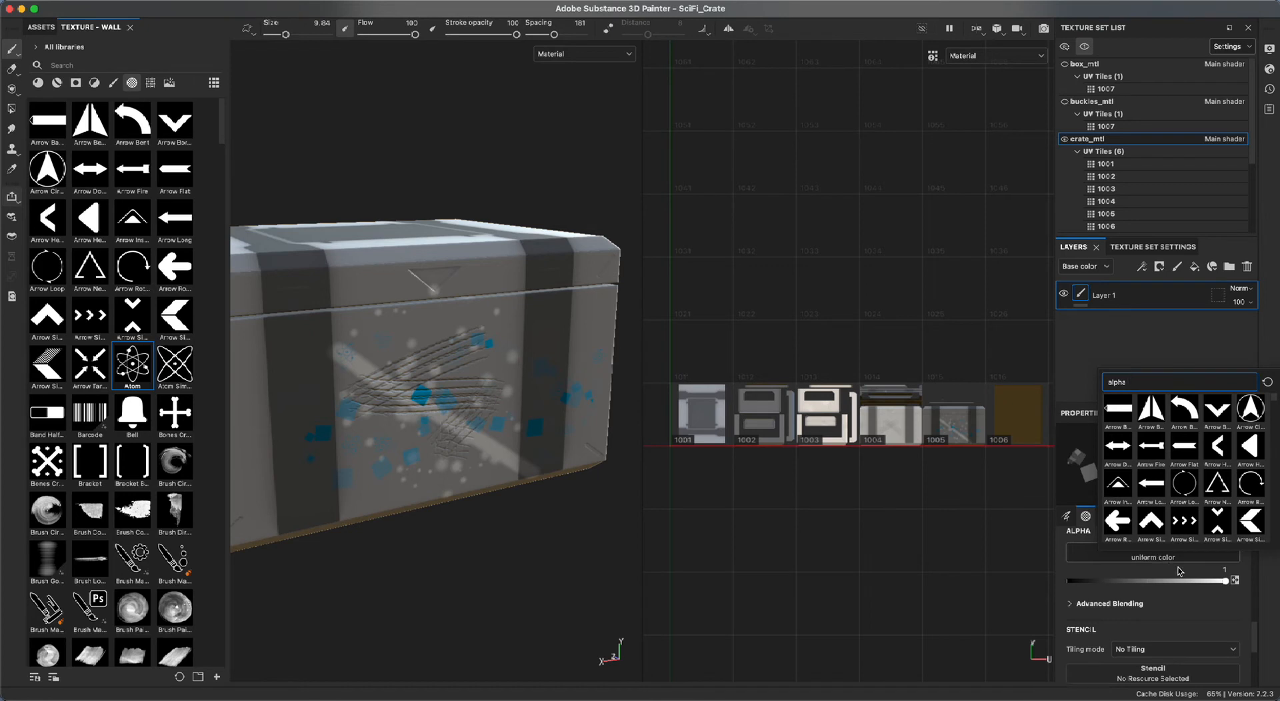
left_click(1179, 569)
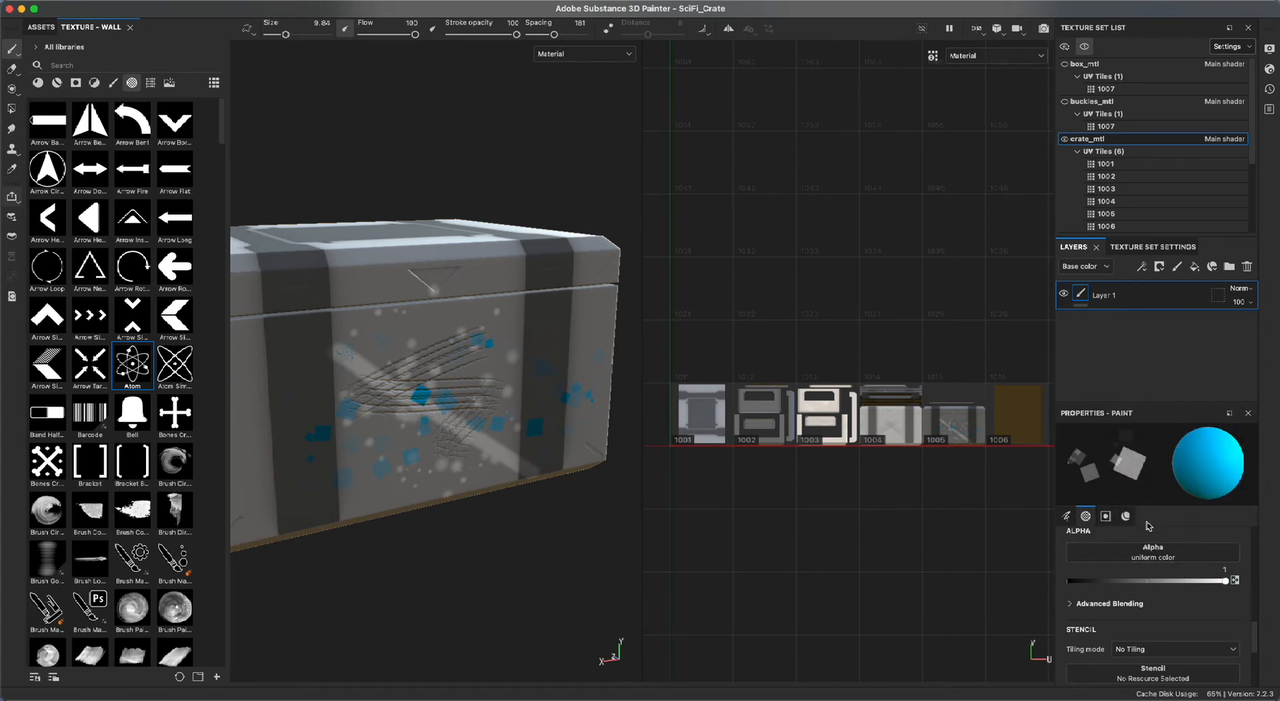
left_click(1201, 558)
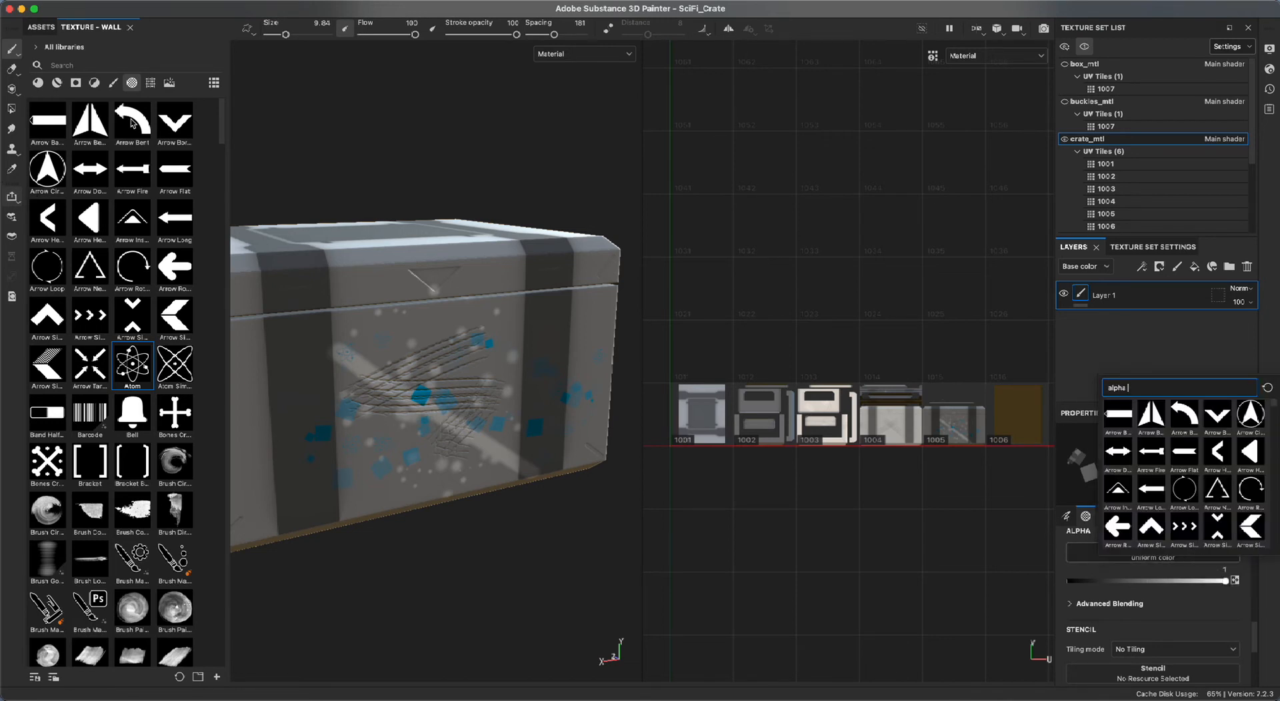
left_click(144, 370)
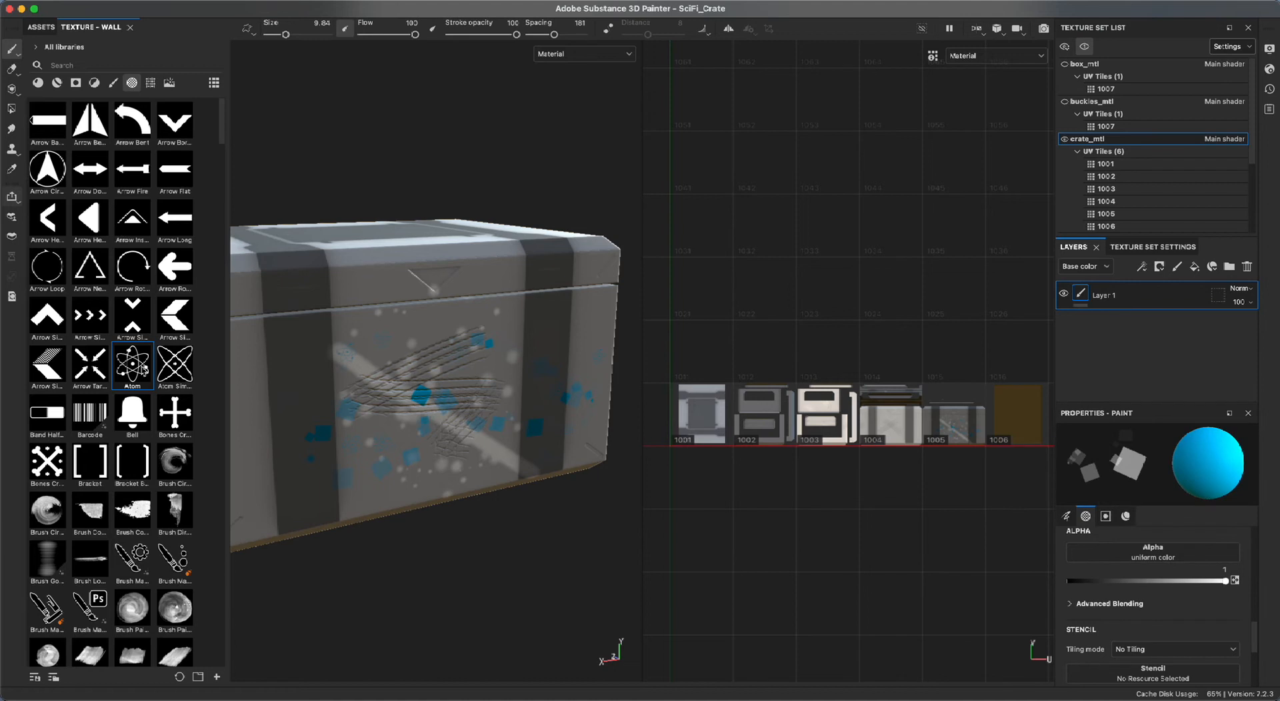
left_click(127, 378)
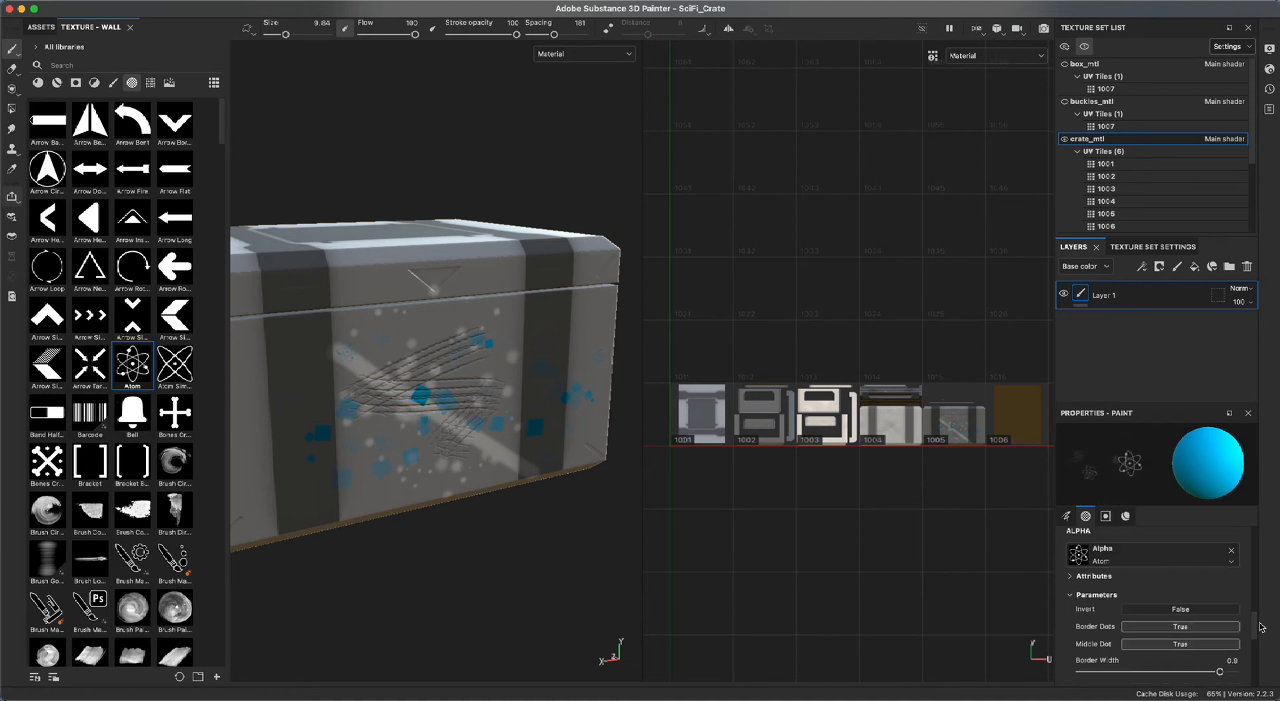
Turn the paint material's color channel off and back on.
scroll(1213, 587, "down", 4)
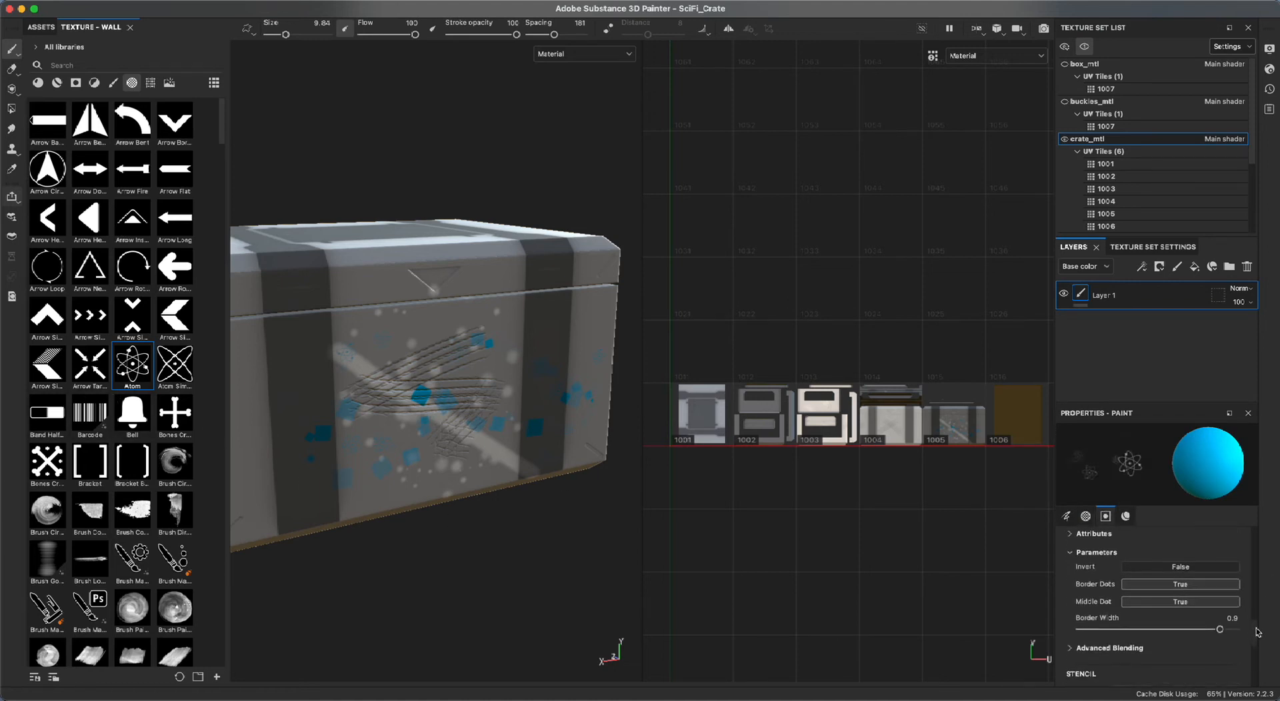
left_click(1127, 517)
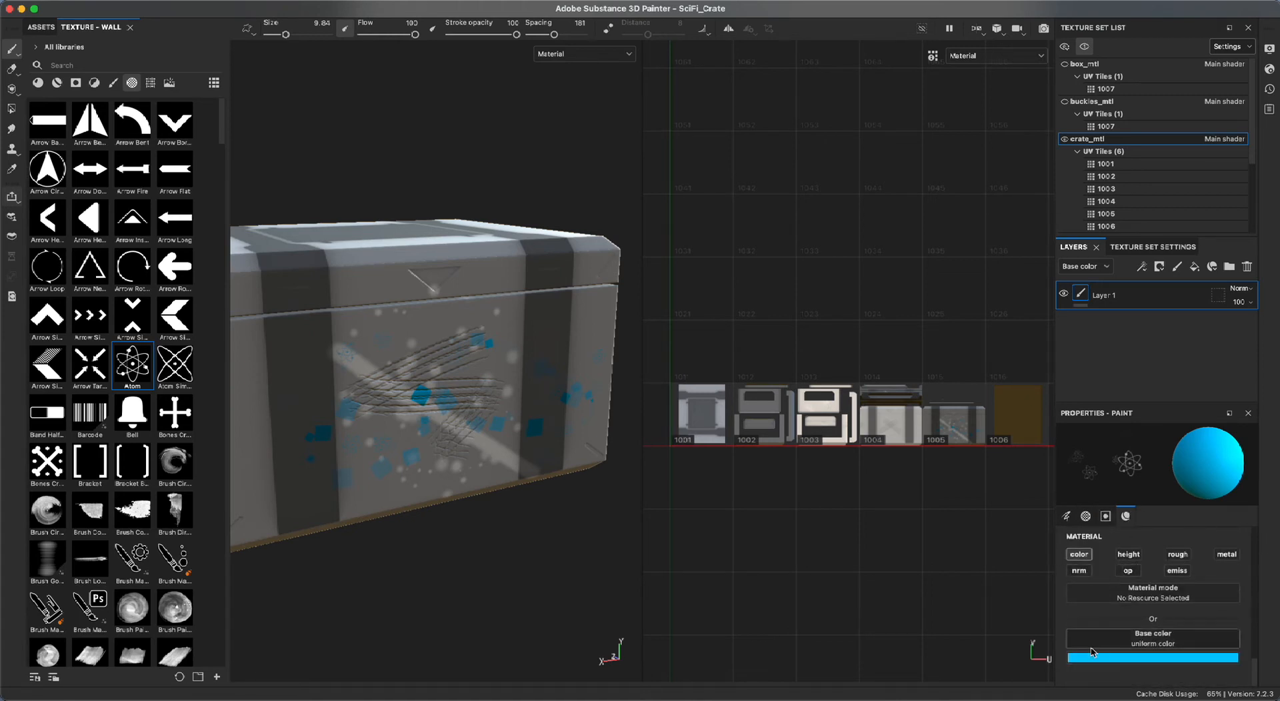
left_click(1078, 554)
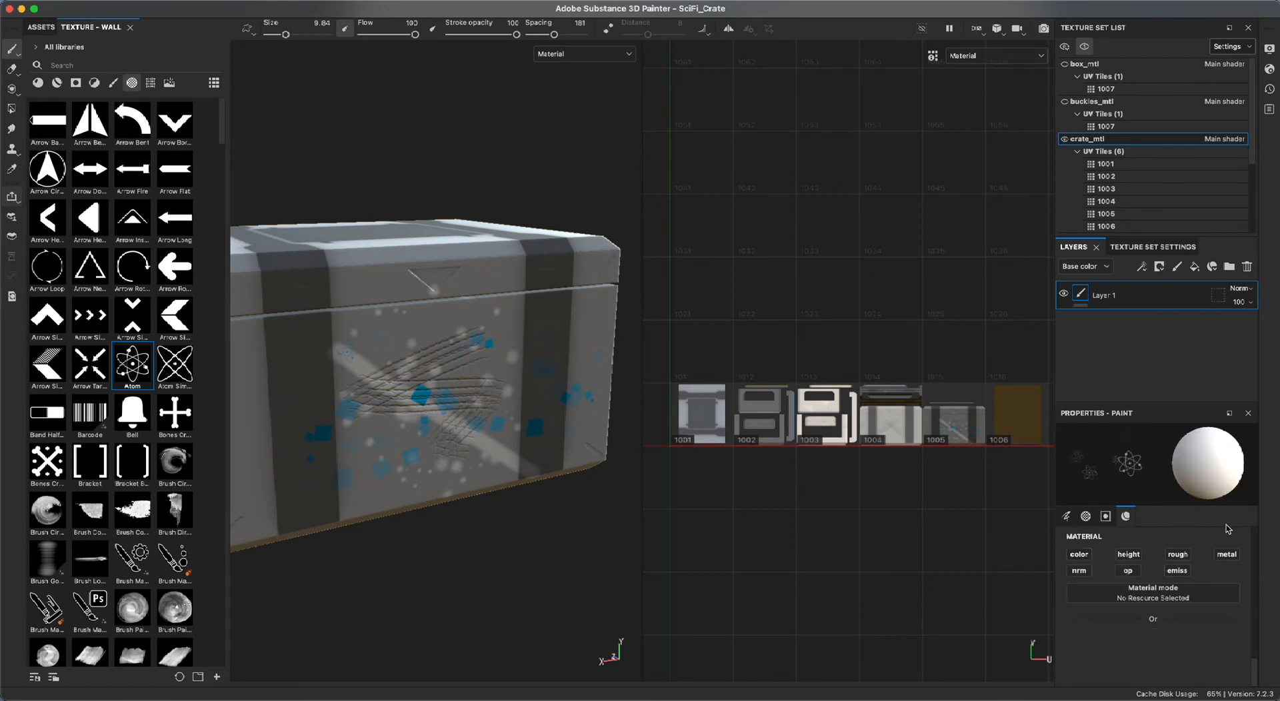
left_click(1084, 554)
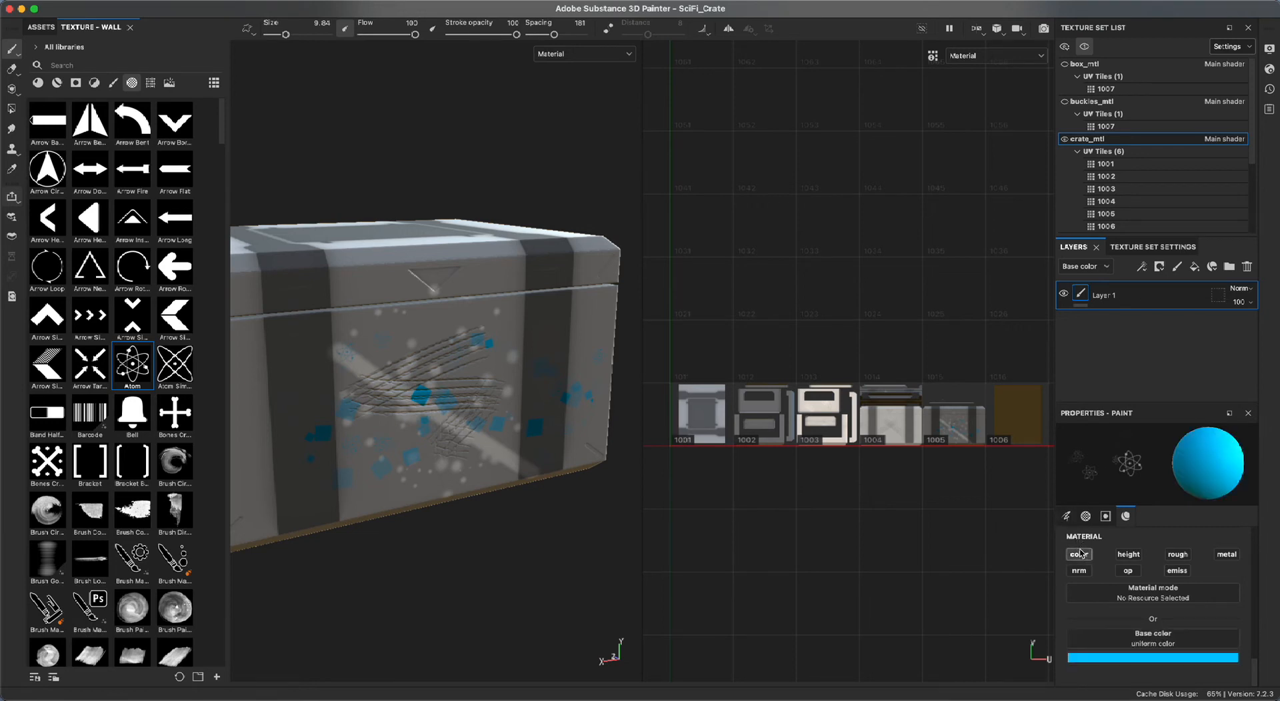
Try several base colors for the paint material, including white, and end with dark red.
left_click(1125, 659)
left_click_drag(1126, 591, 1170, 560)
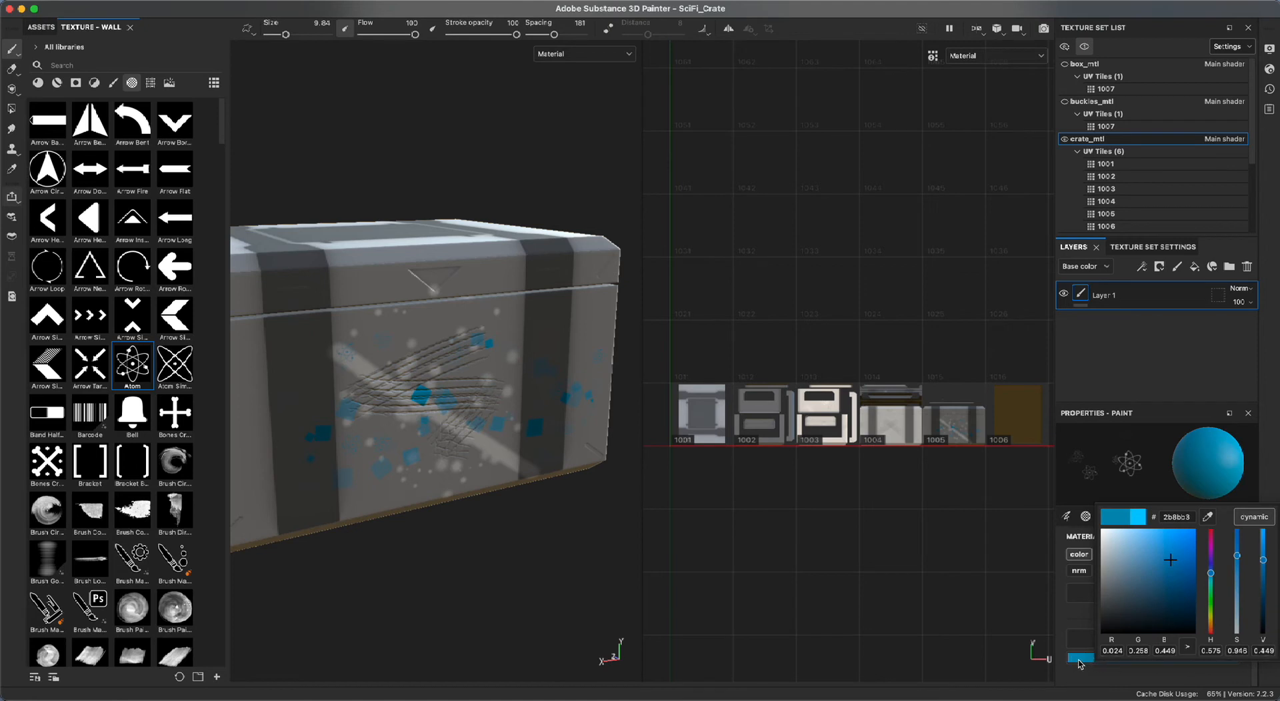
left_click_drag(1081, 649, 1023, 407)
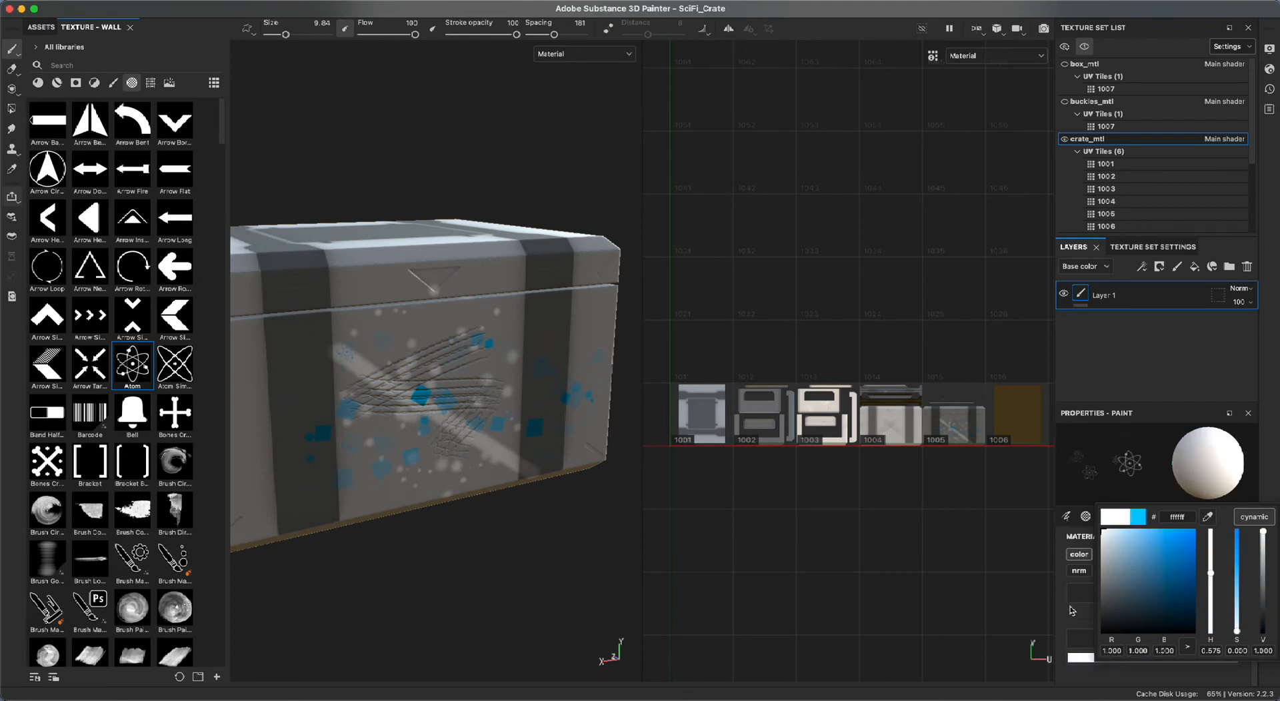
mouse_move(1165, 562)
left_mouse_down()
mouse_move(1180, 596)
mouse_move(1166, 530)
mouse_move(1207, 520)
mouse_move(1234, 607)
mouse_move(1237, 532)
mouse_move(1263, 590)
mouse_move(1263, 549)
mouse_move(1263, 575)
left_mouse_up()
left_click(1101, 685)
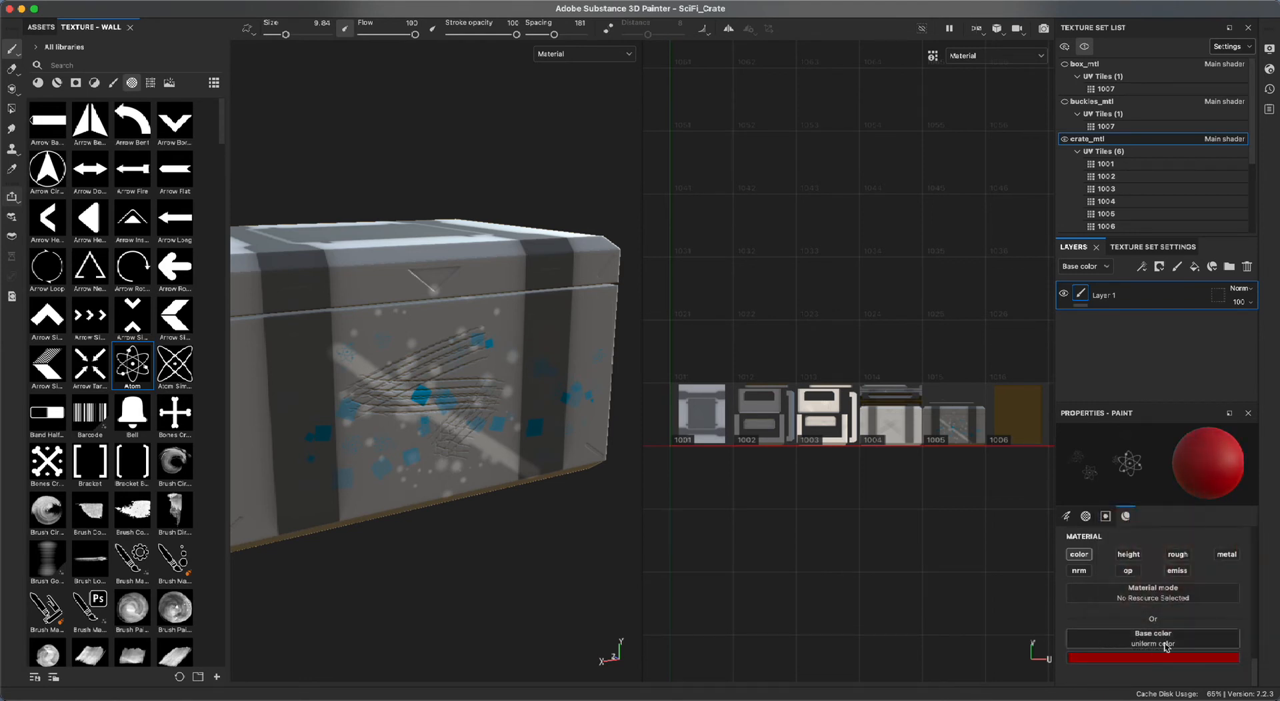
Assign the Camo Woodland procedural texture as the paint material's base color.
left_click(1119, 639)
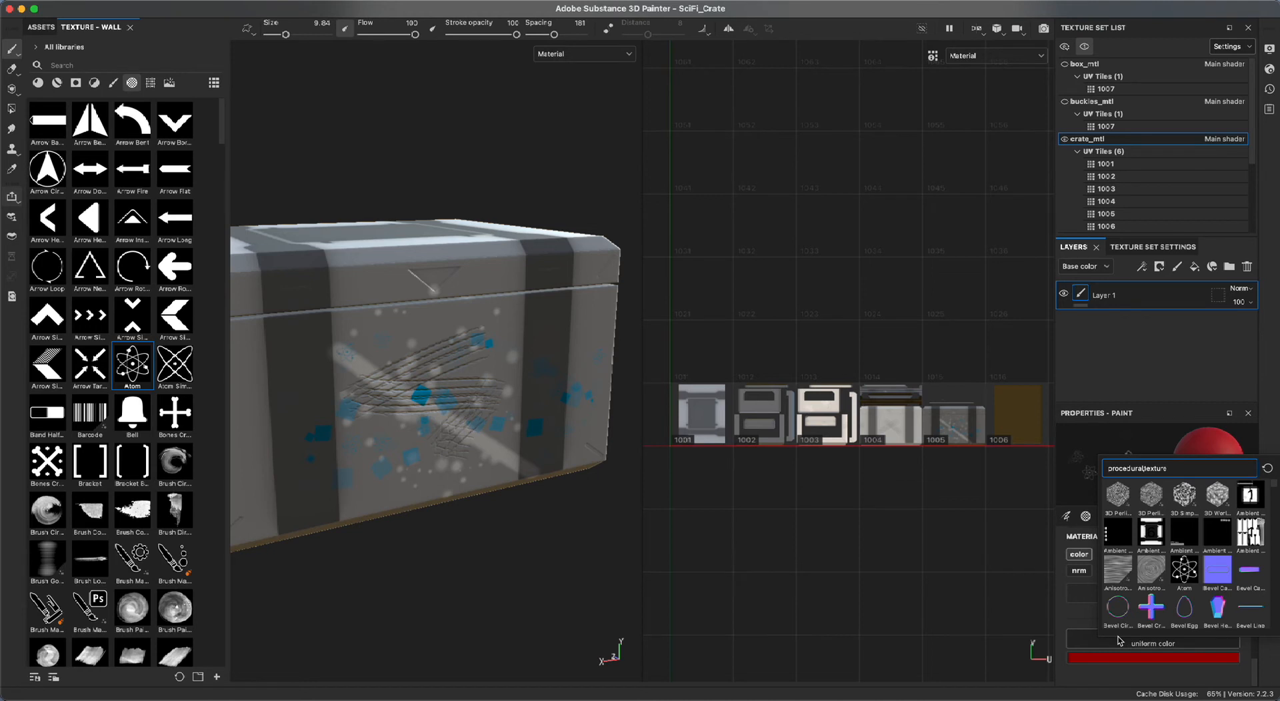
scroll(1153, 594, "down", 5)
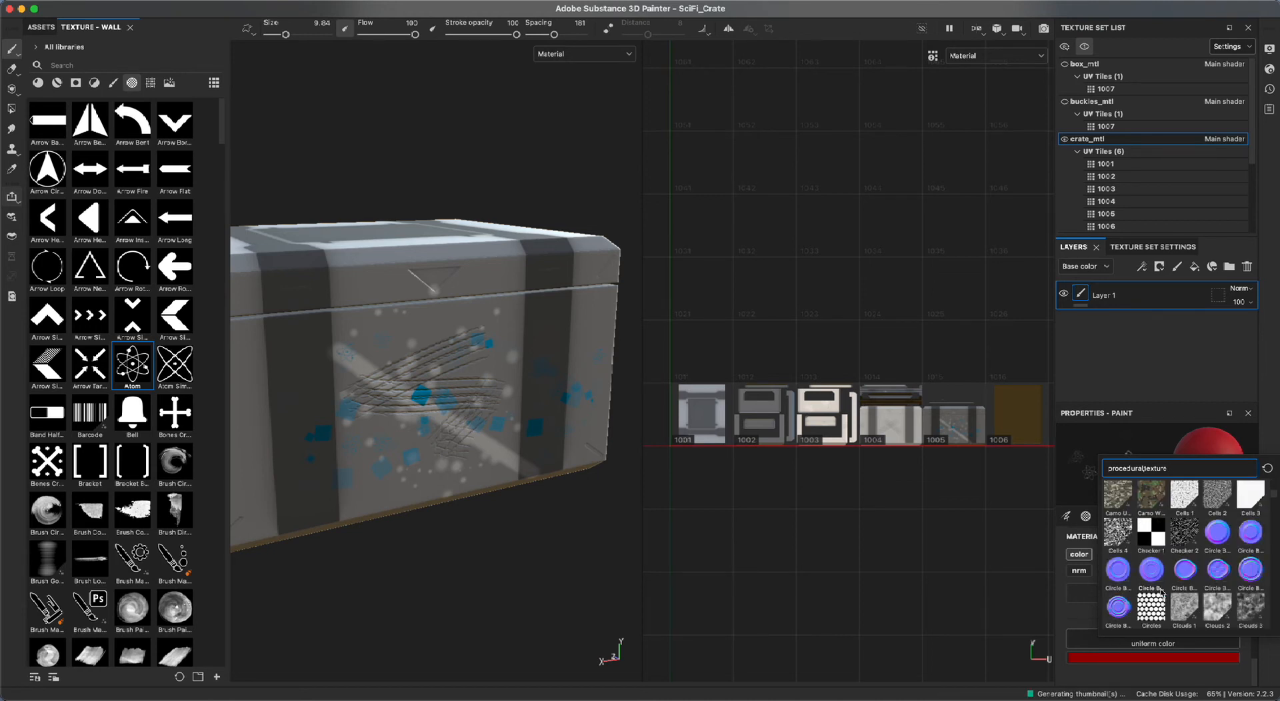
left_click(1144, 493)
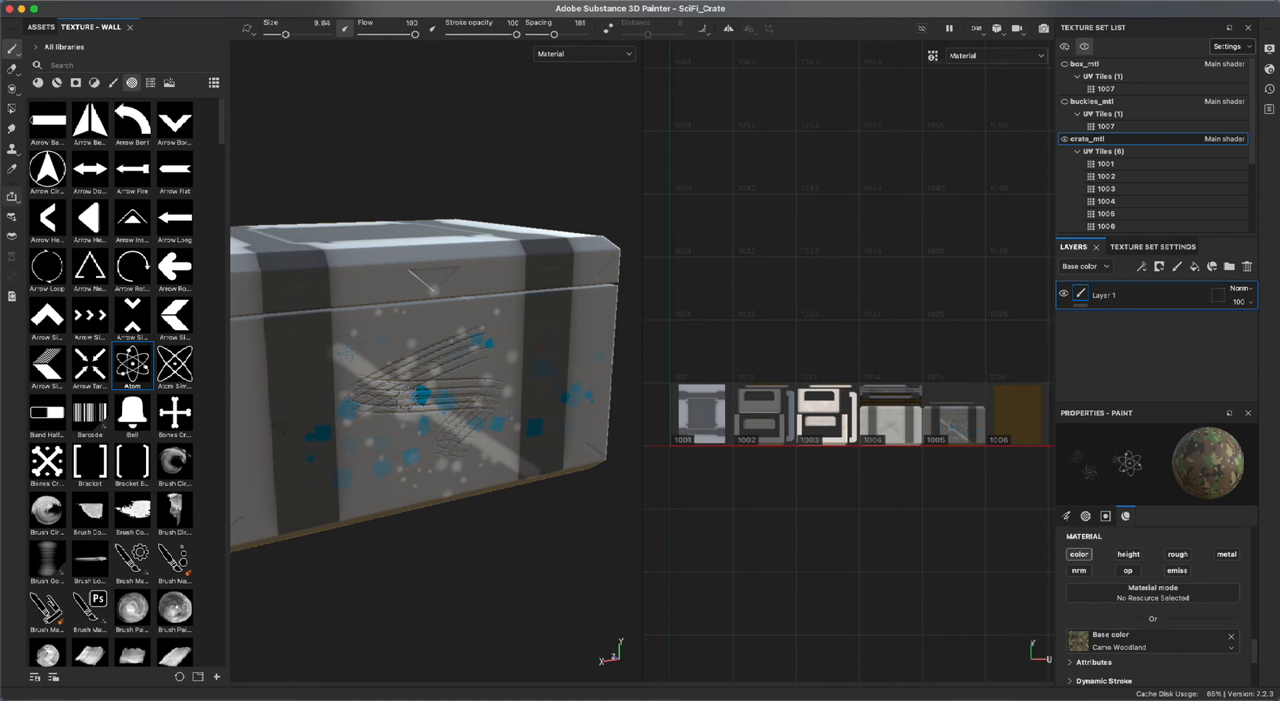
Paint scattered camo marks with the Bell alpha near the crate's front corner and clear the Camo Woodland texture from the base color.
left_click(132, 411)
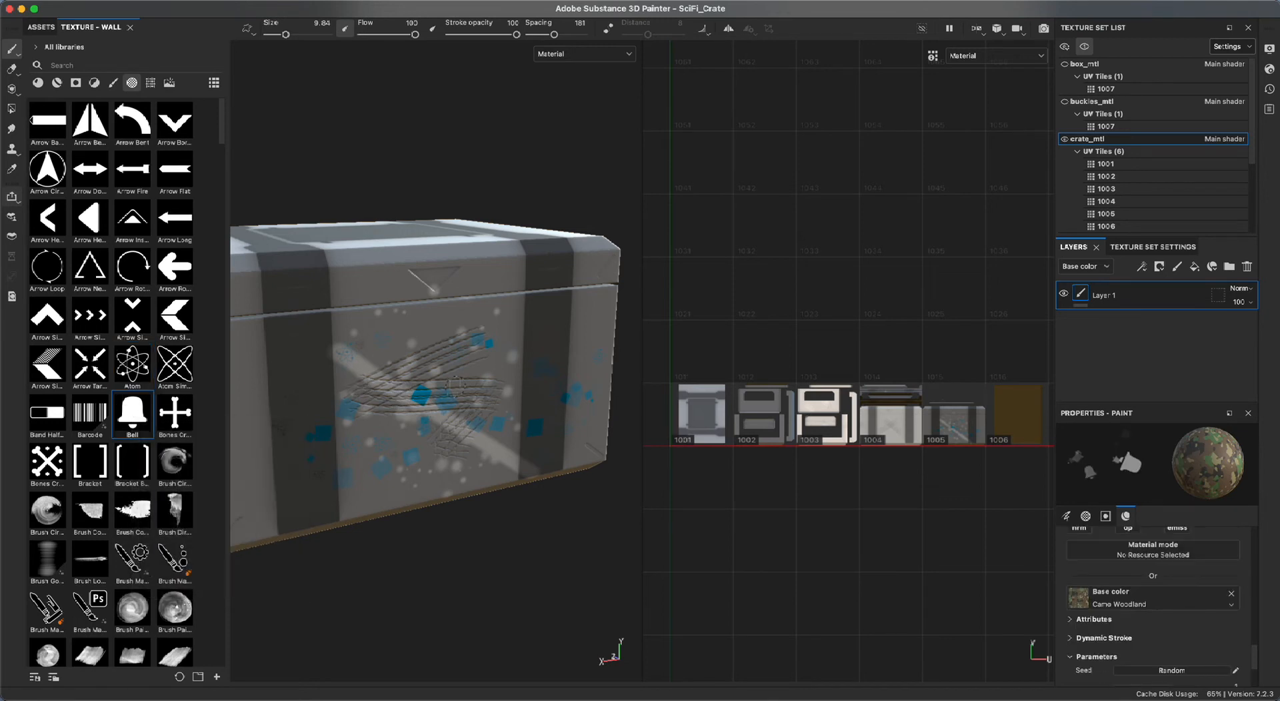
middle_click_drag(373, 408, 543, 408, "alt")
right_click_drag(444, 388, 578, 474, "alt")
left_click_drag(456, 428, 385, 365)
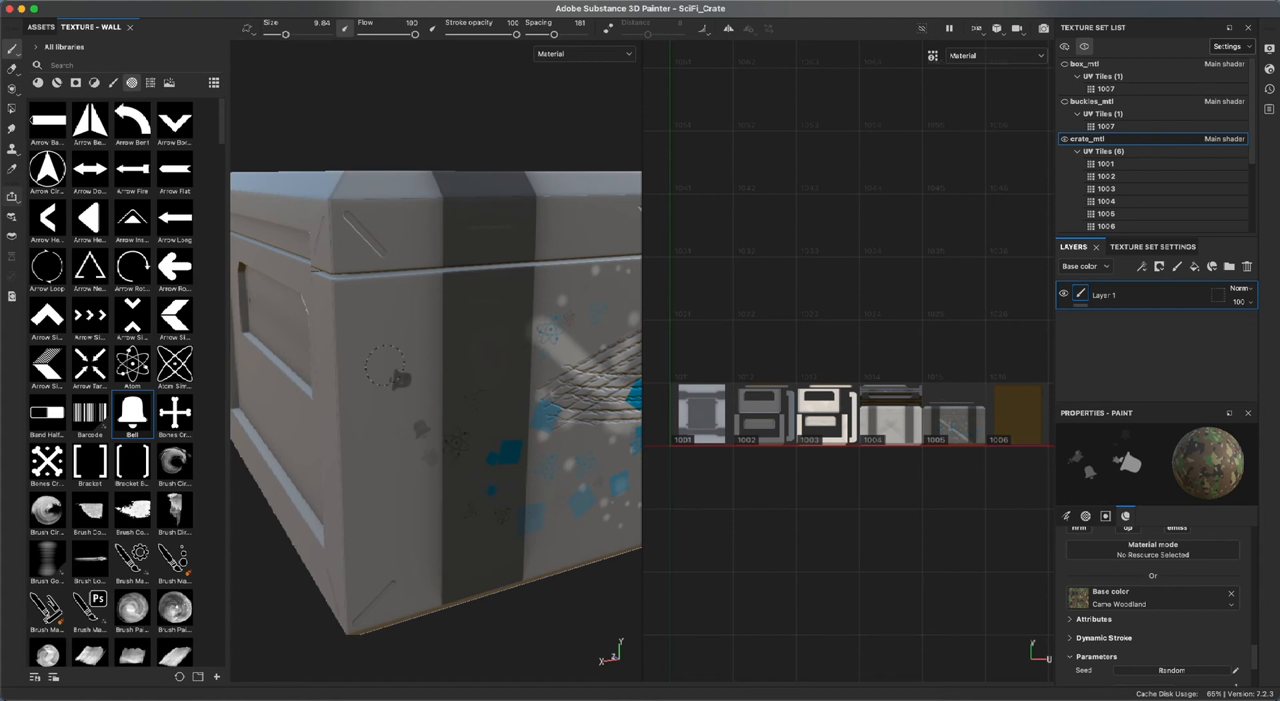
left_click_drag(364, 301, 388, 410)
mouse_move(392, 528)
left_mouse_down()
mouse_move(389, 396)
mouse_move(403, 344)
mouse_move(395, 546)
left_mouse_up()
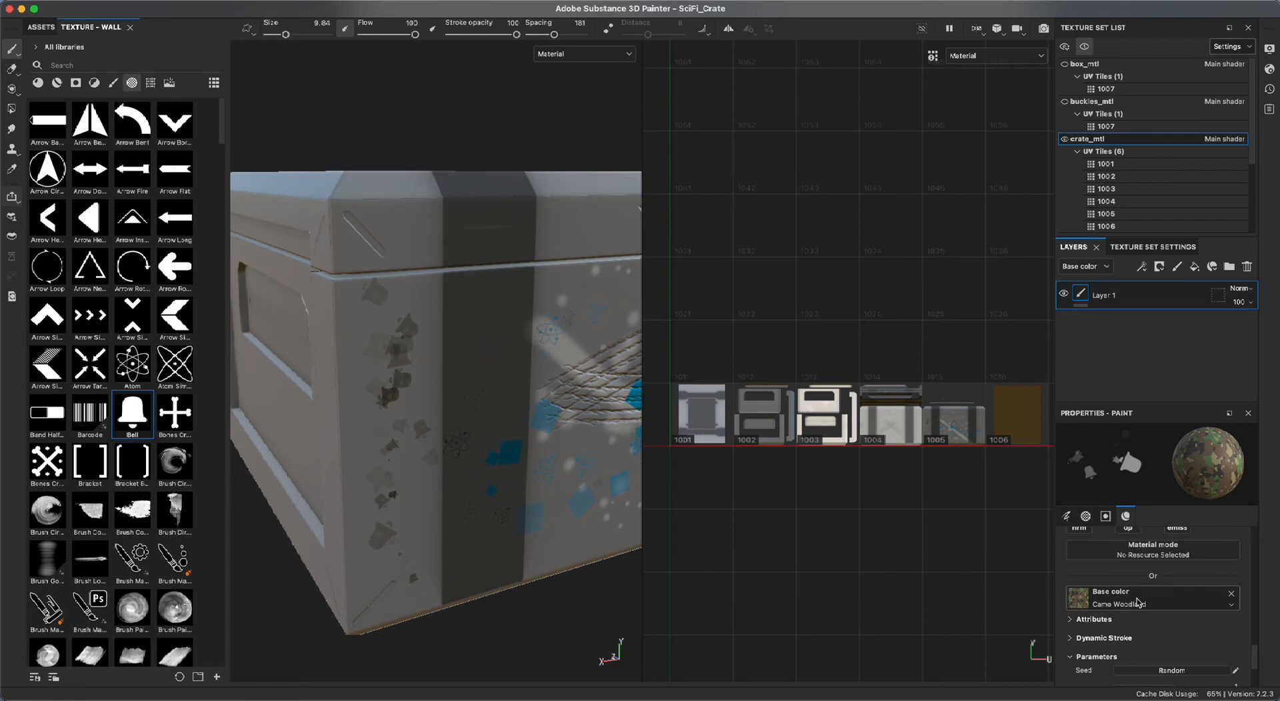
left_click(1233, 596)
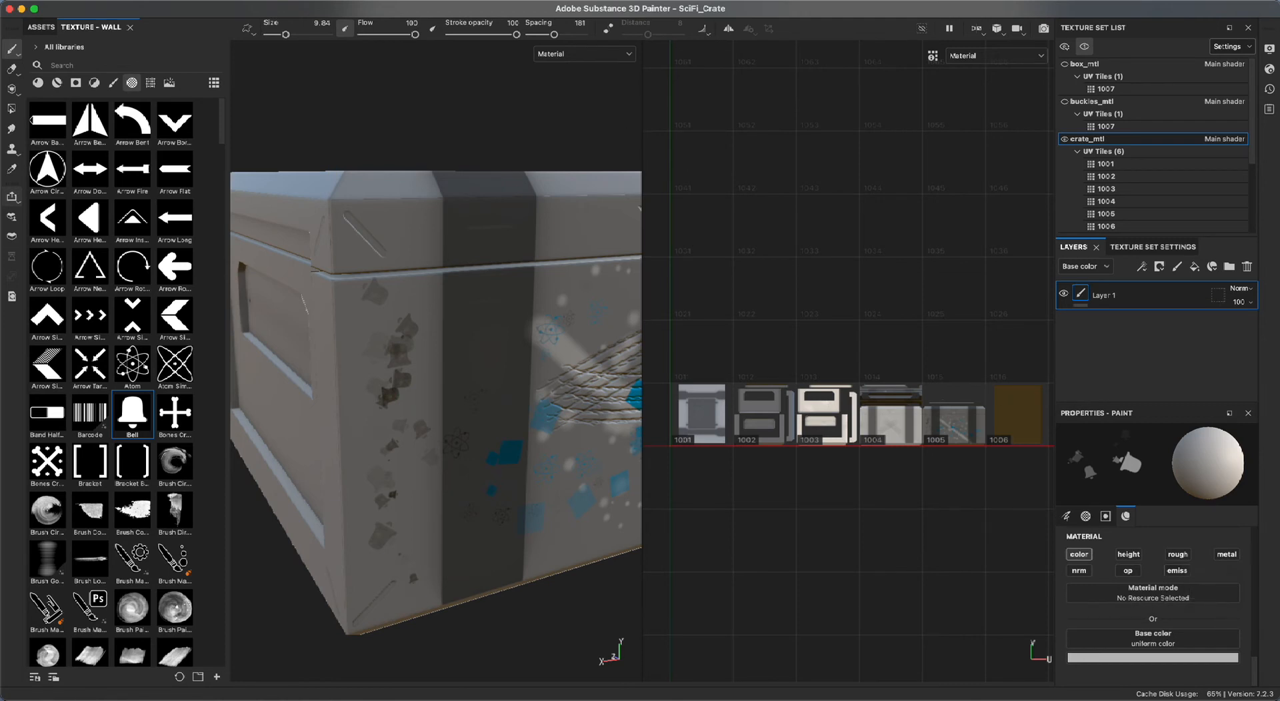
Open the New project settings, show the list of available templates and close them without creating a project.
left_click(144, 1)
left_click(160, 8)
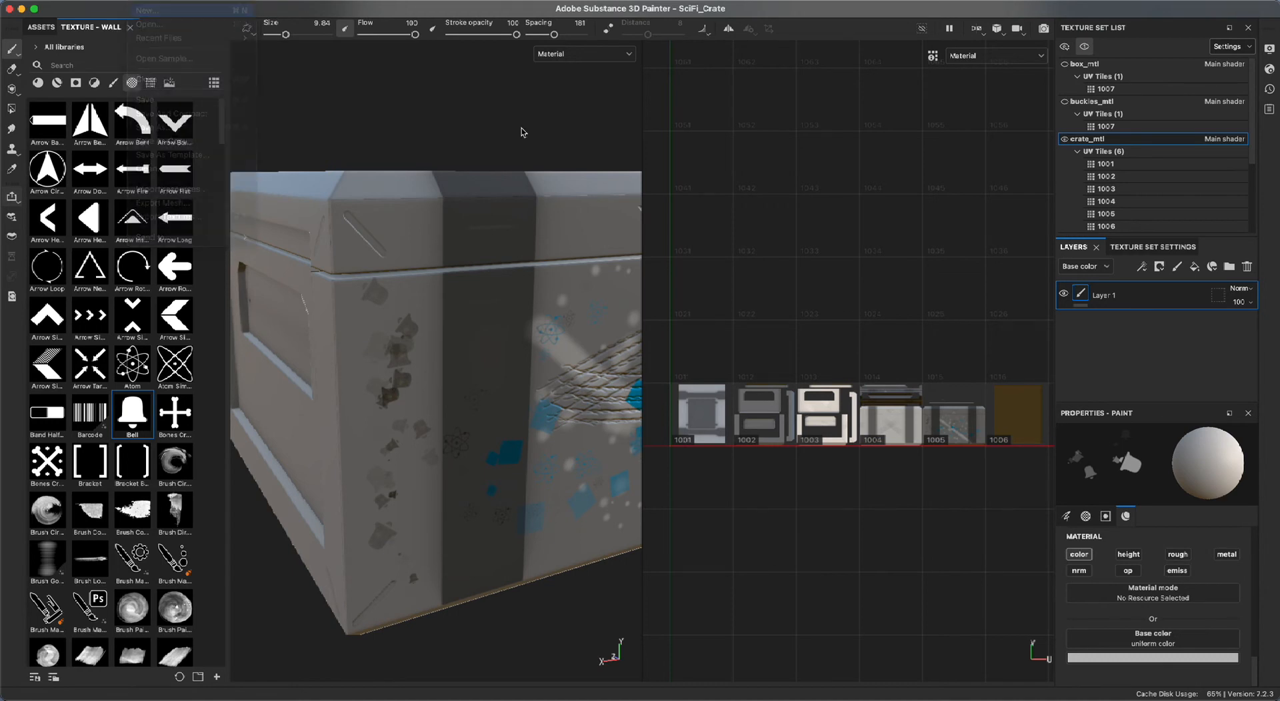
left_click_drag(662, 138, 816, 192)
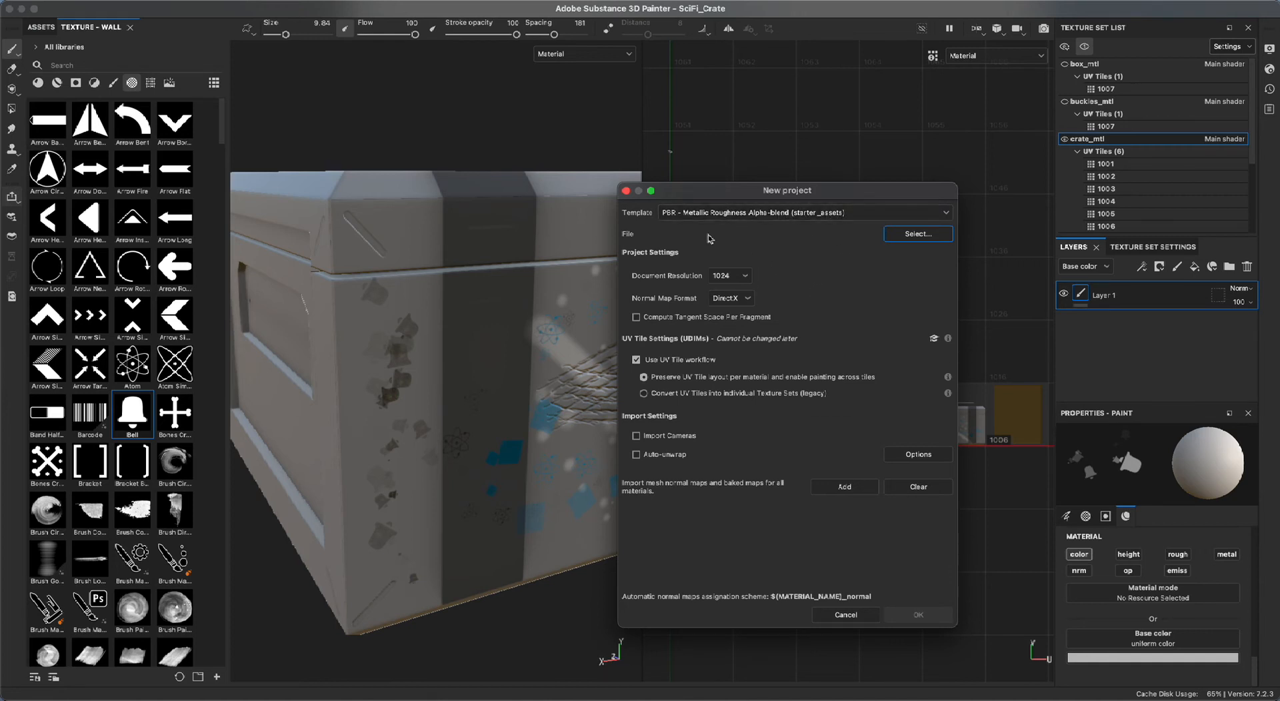
left_click(786, 215)
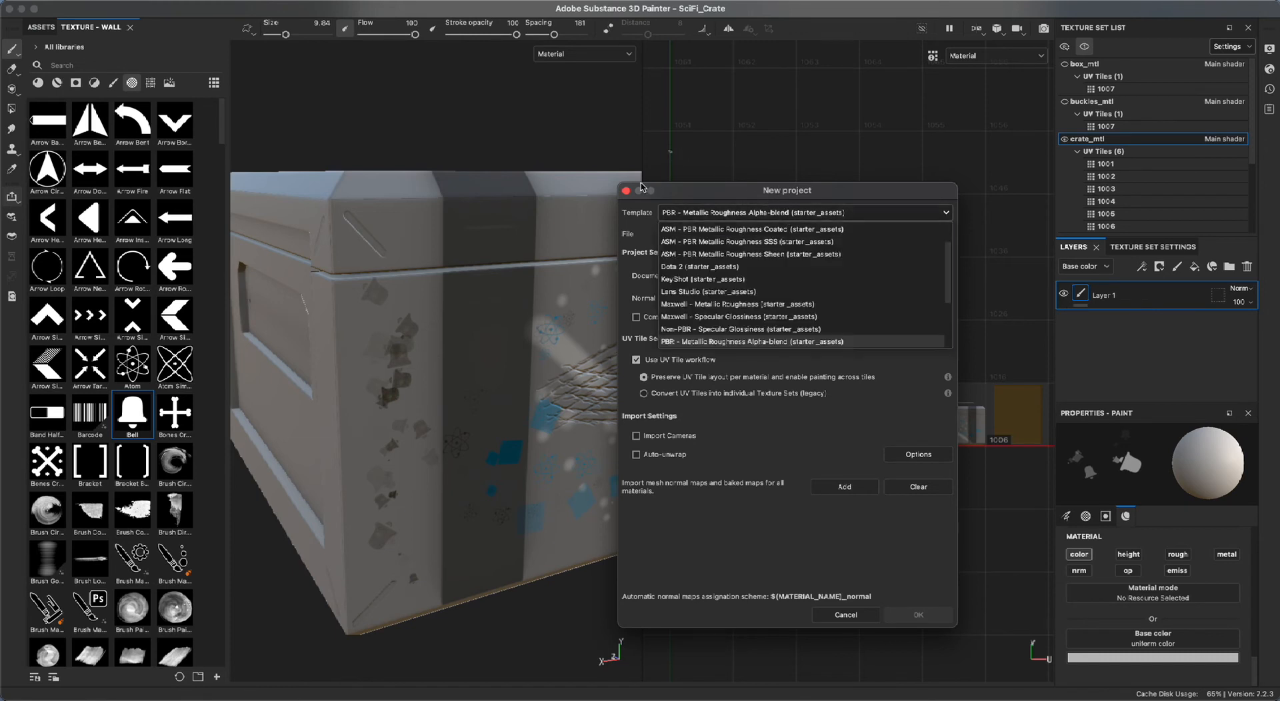
left_click(626, 190)
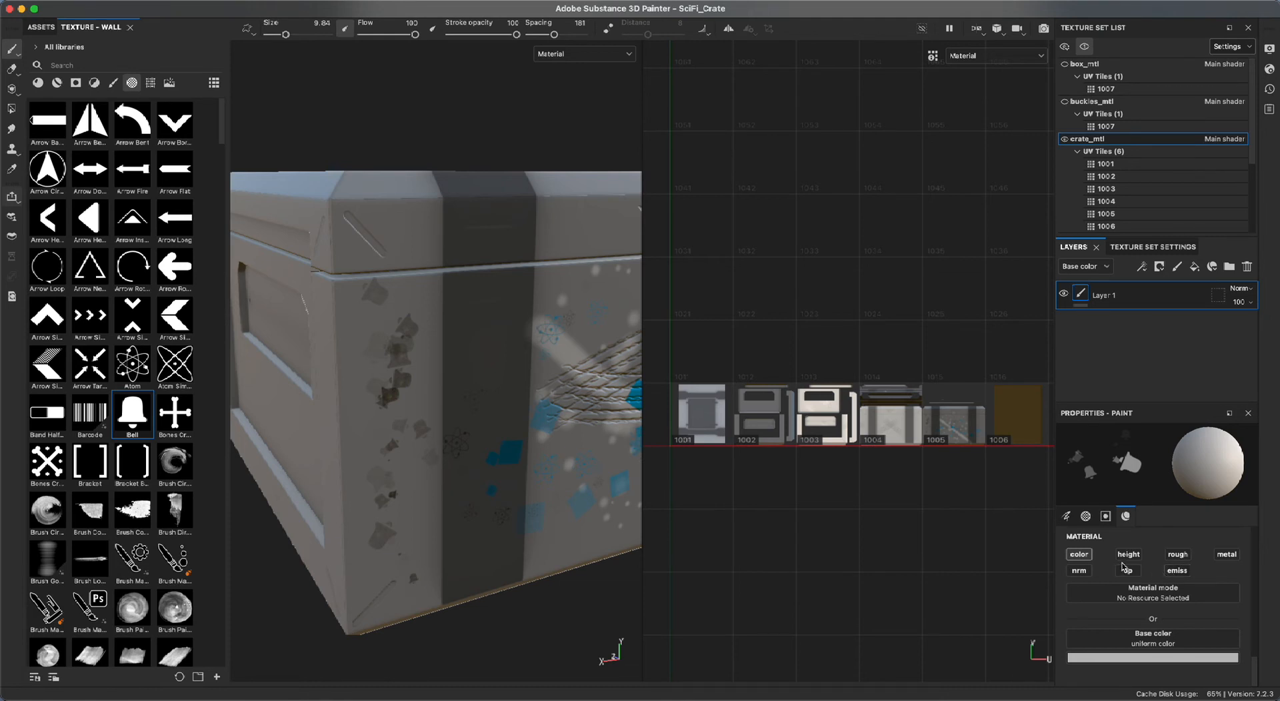
Remove the Emissive and Opacity channels from the crate_mtl texture set.
left_click(1142, 248)
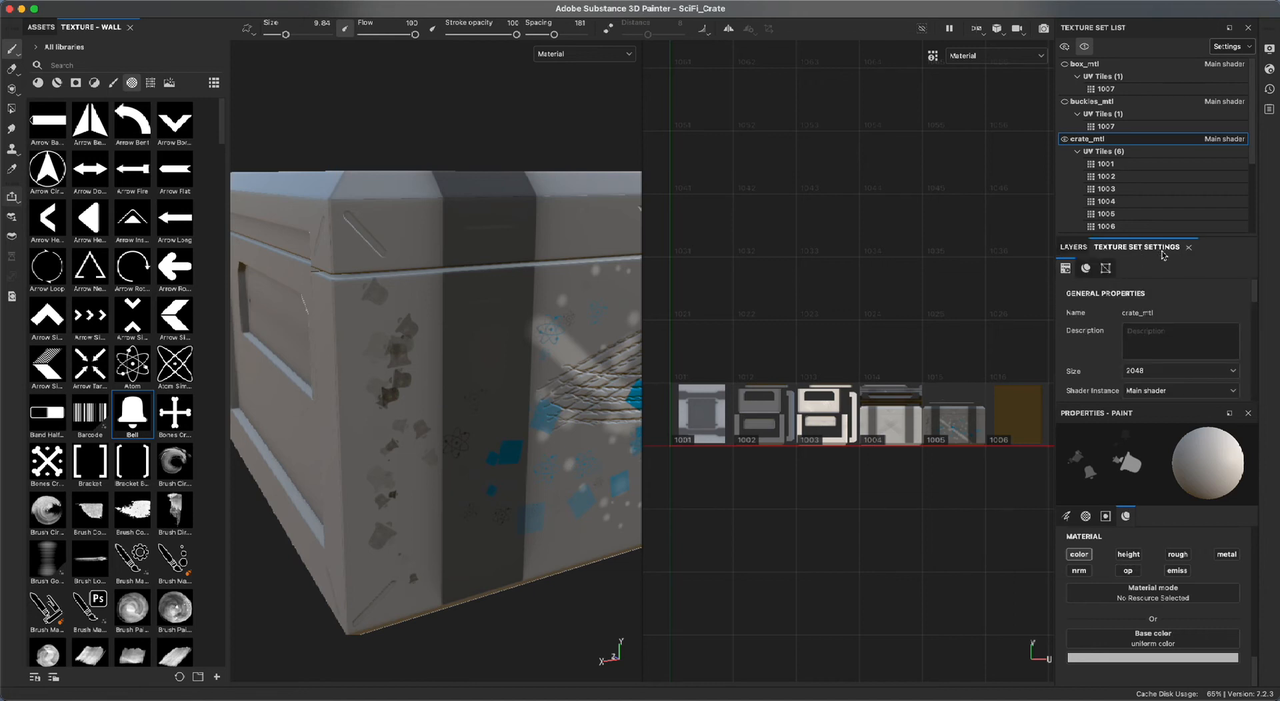
left_click_drag(1216, 236, 1225, 175)
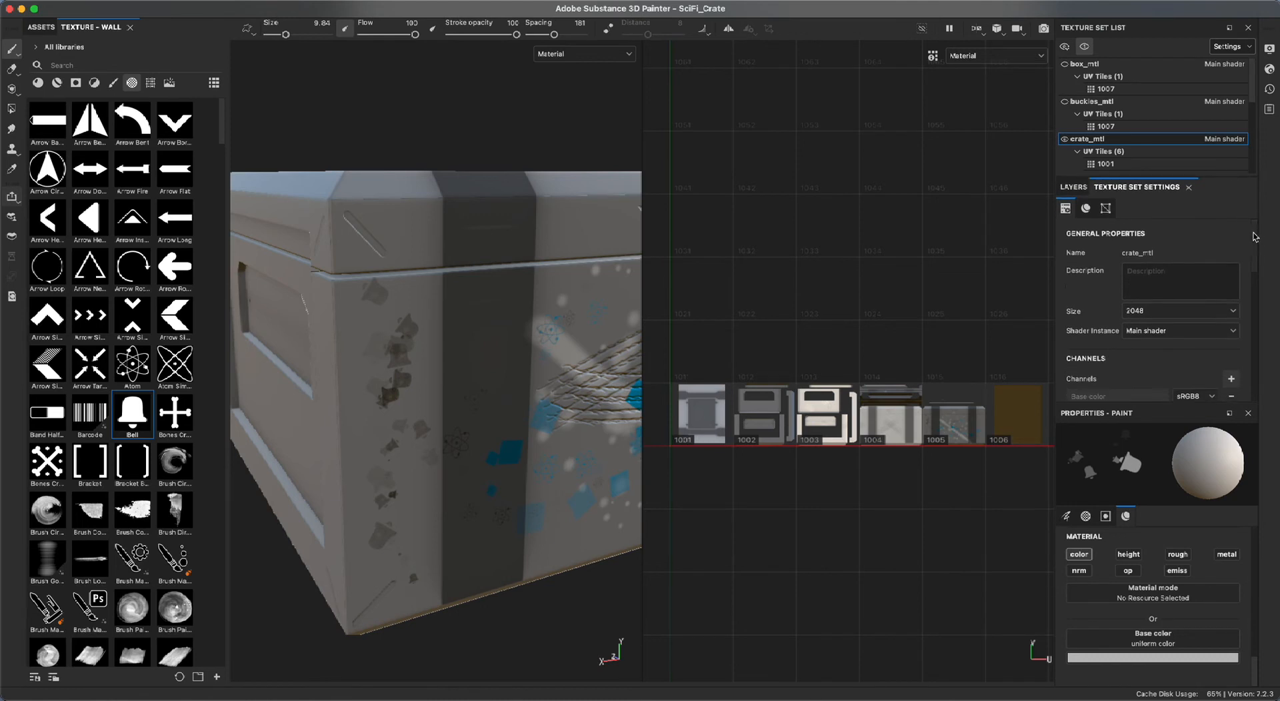
scroll(1254, 239, "down", 5)
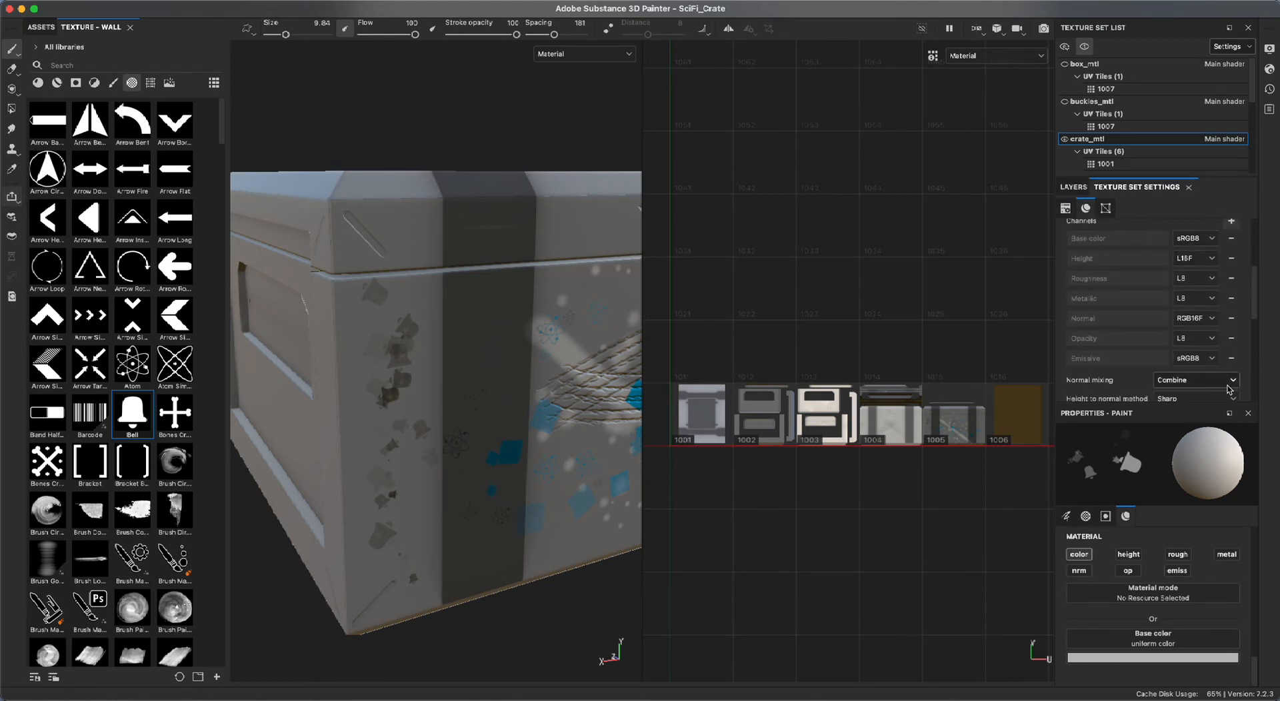
left_click(1231, 359)
left_click(1231, 339)
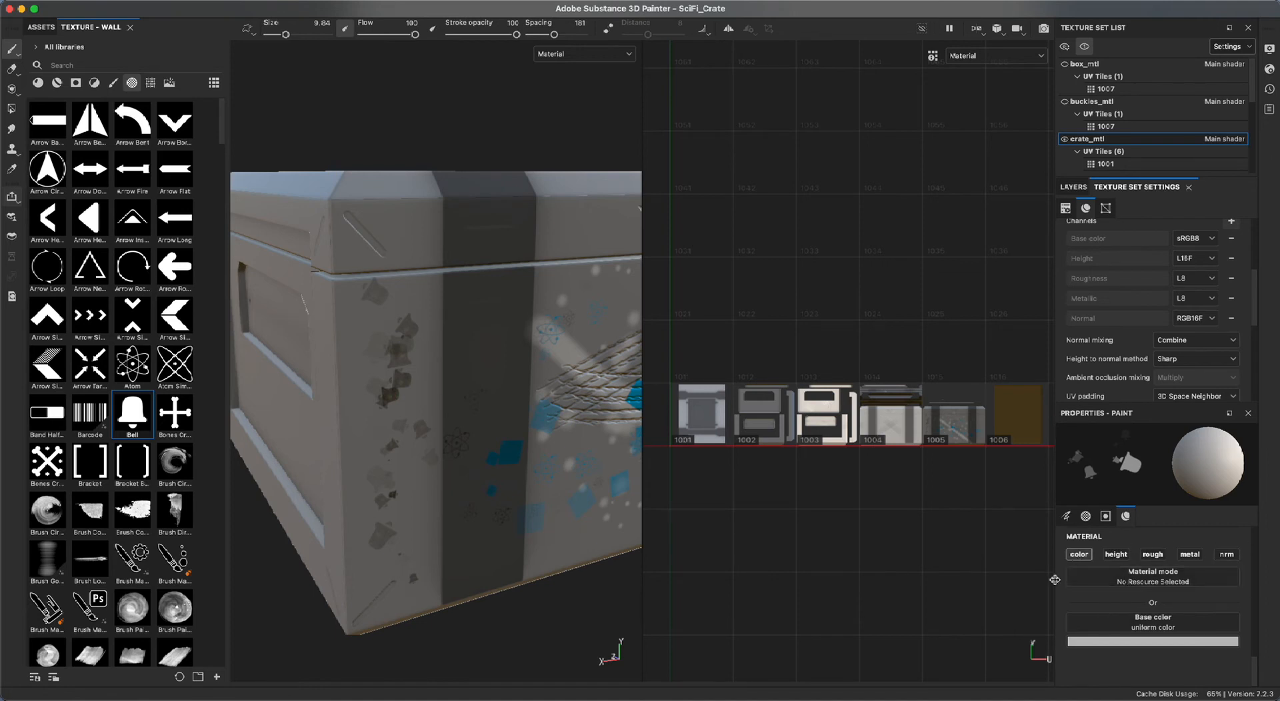
Show the list of channels that can be added to the crate_mtl texture set and close it without adding any.
scroll(1243, 294, "up", 2)
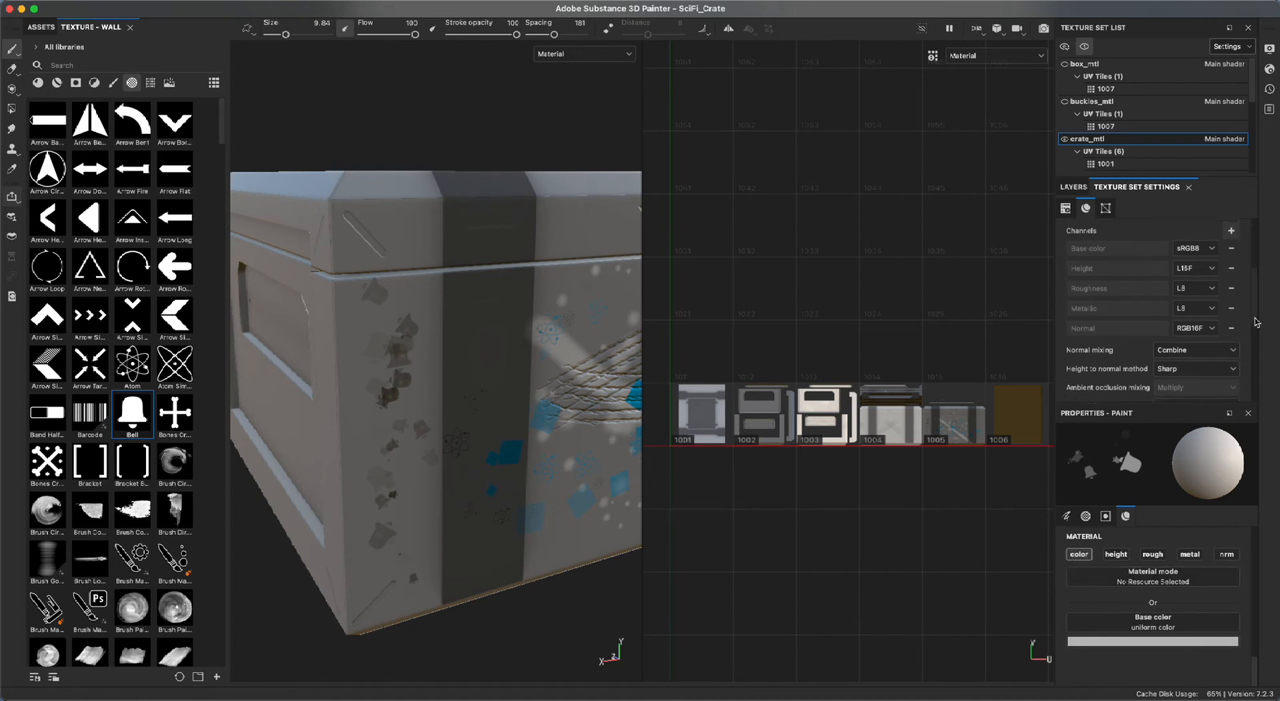
left_click(1232, 242)
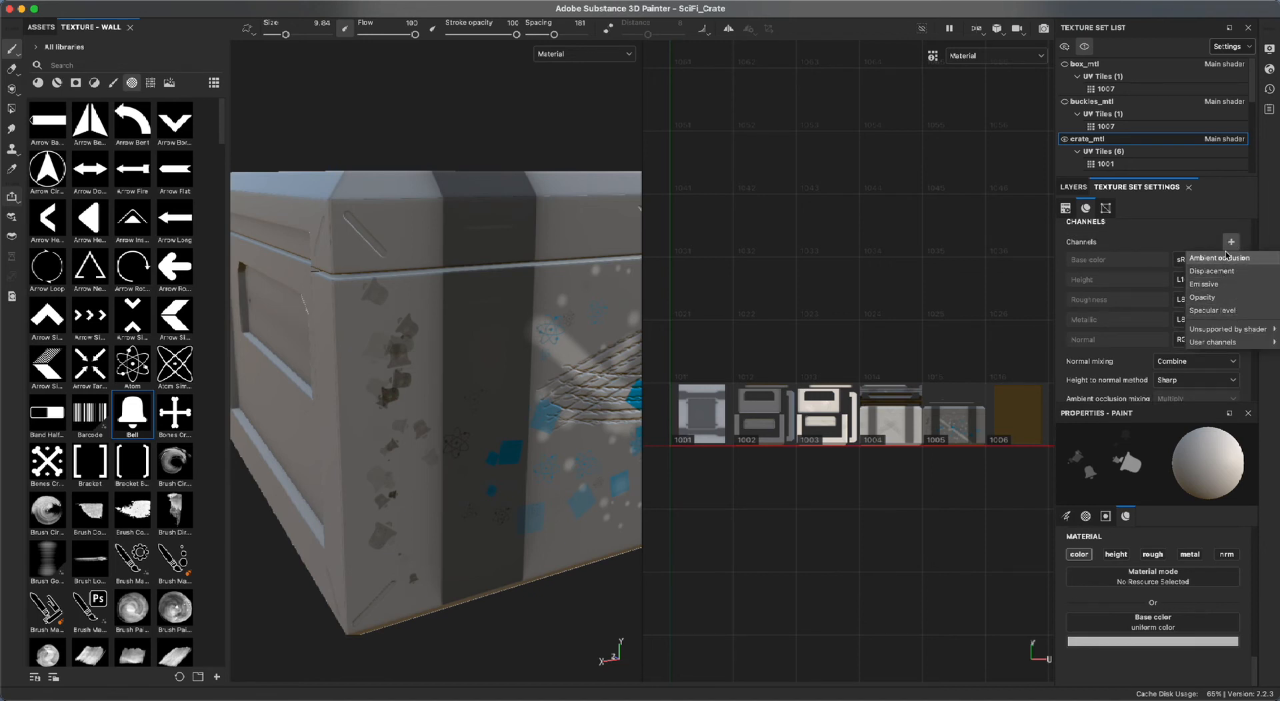
mouse_move(1222, 330)
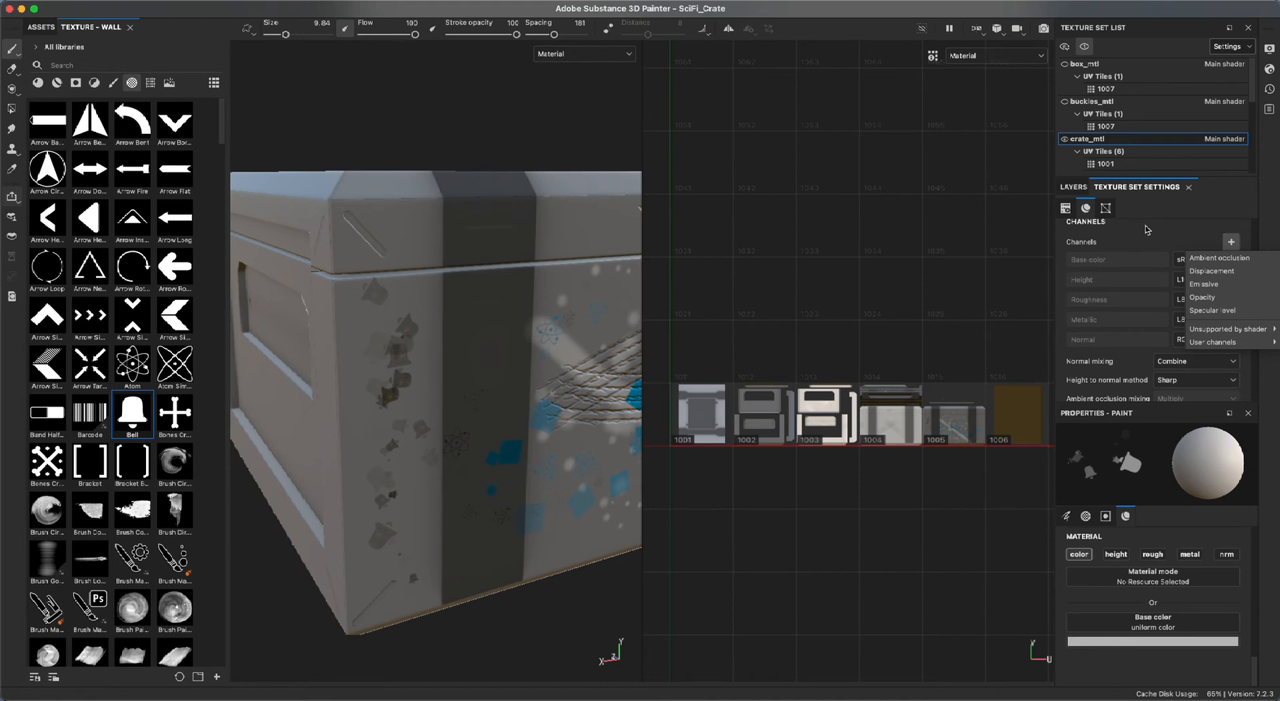
left_click(1149, 230)
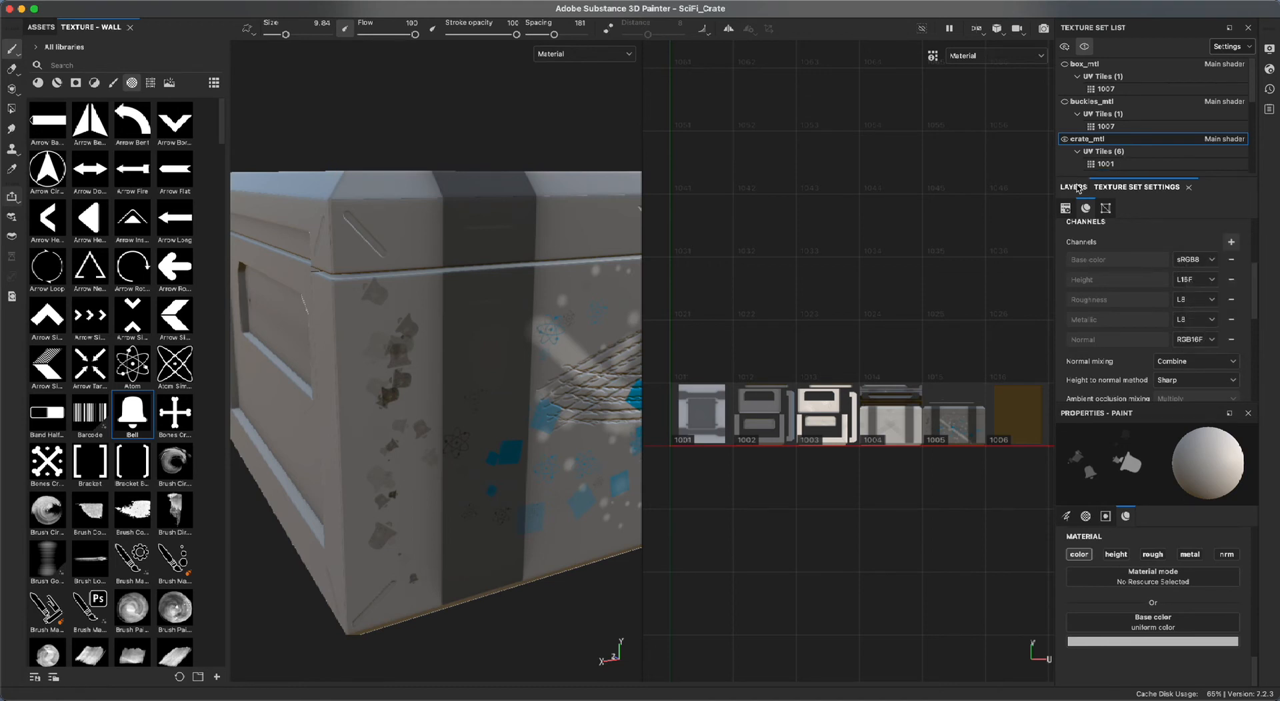
mouse_move(1255, 304)
left_mouse_down()
mouse_move(1263, 249)
mouse_move(1278, 302)
left_mouse_up()
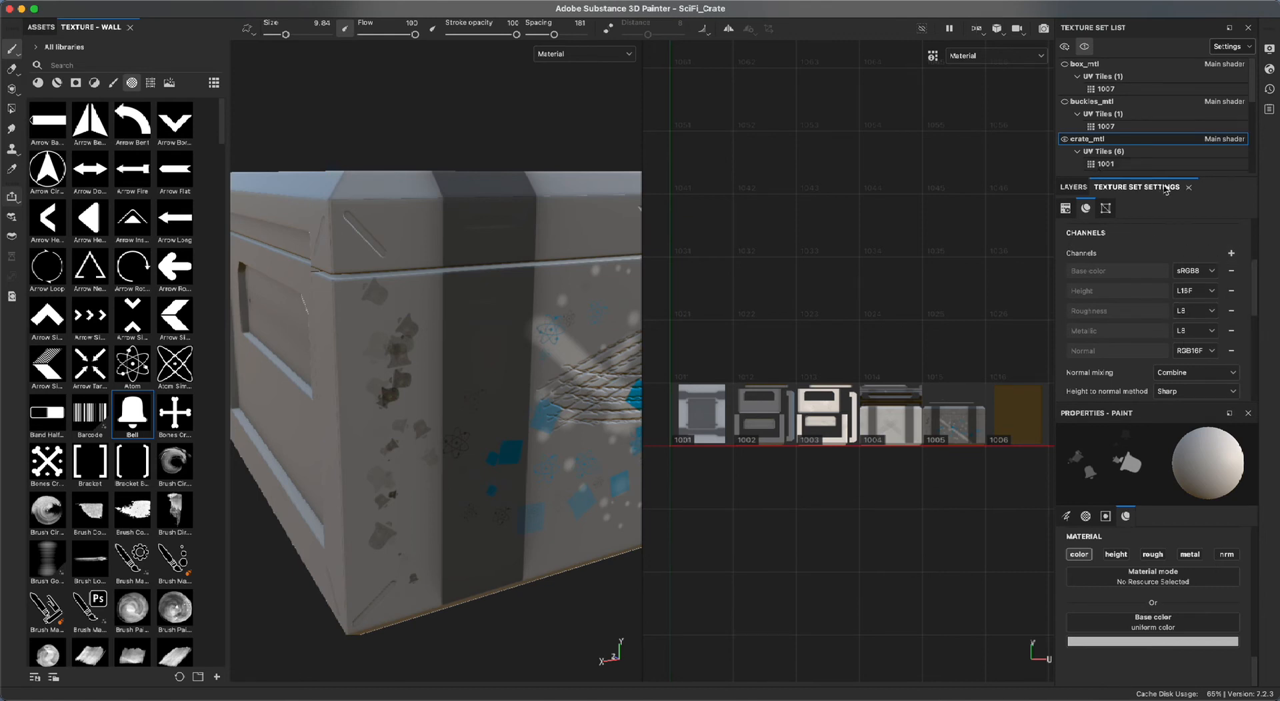
scroll(1253, 297, "up", 3)
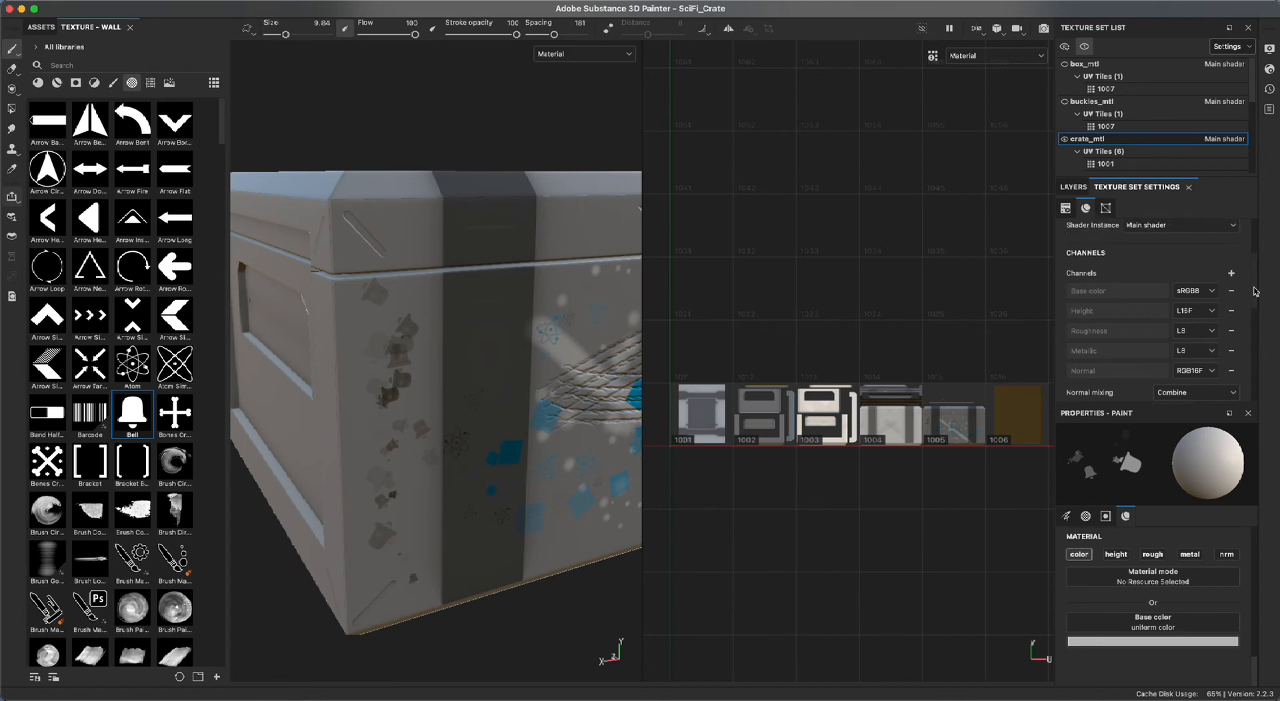
Set the paint material's base color to a saturated blue and enable its height channel.
left_click(1073, 188)
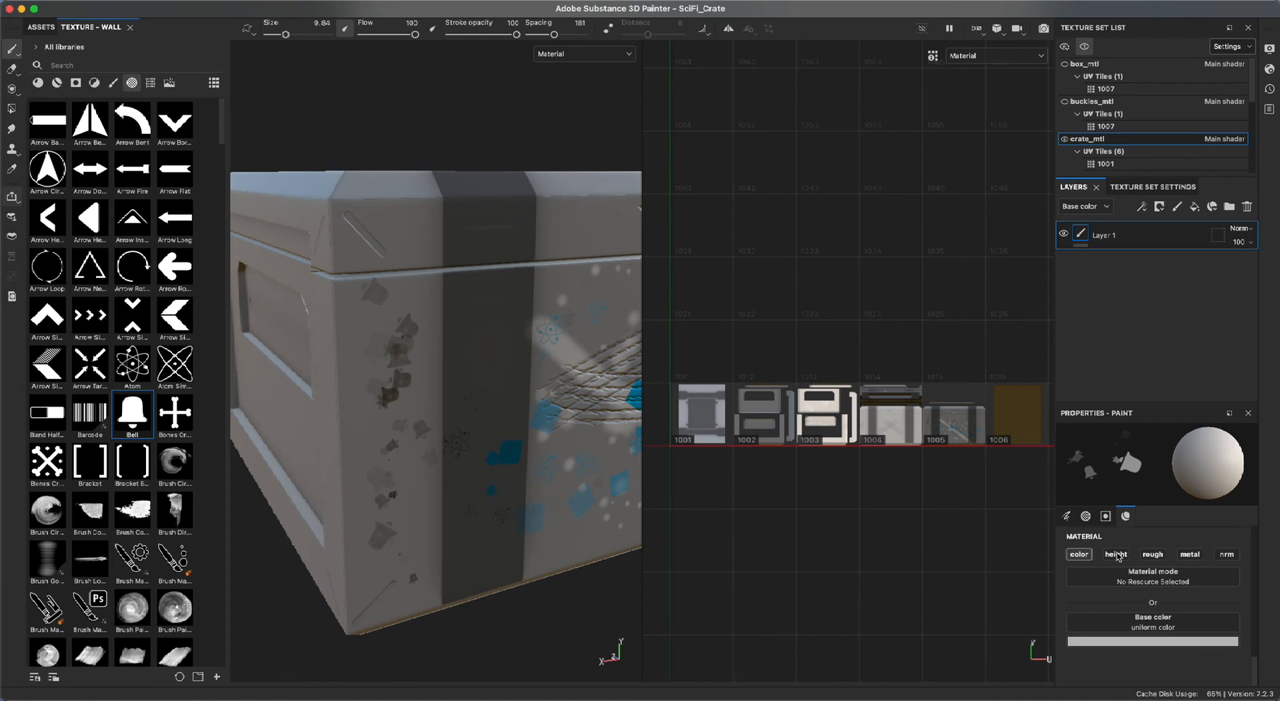
left_click(1153, 641)
mouse_move(1158, 595)
left_mouse_down()
mouse_move(1232, 562)
mouse_move(1210, 546)
left_mouse_up()
left_click(1210, 547)
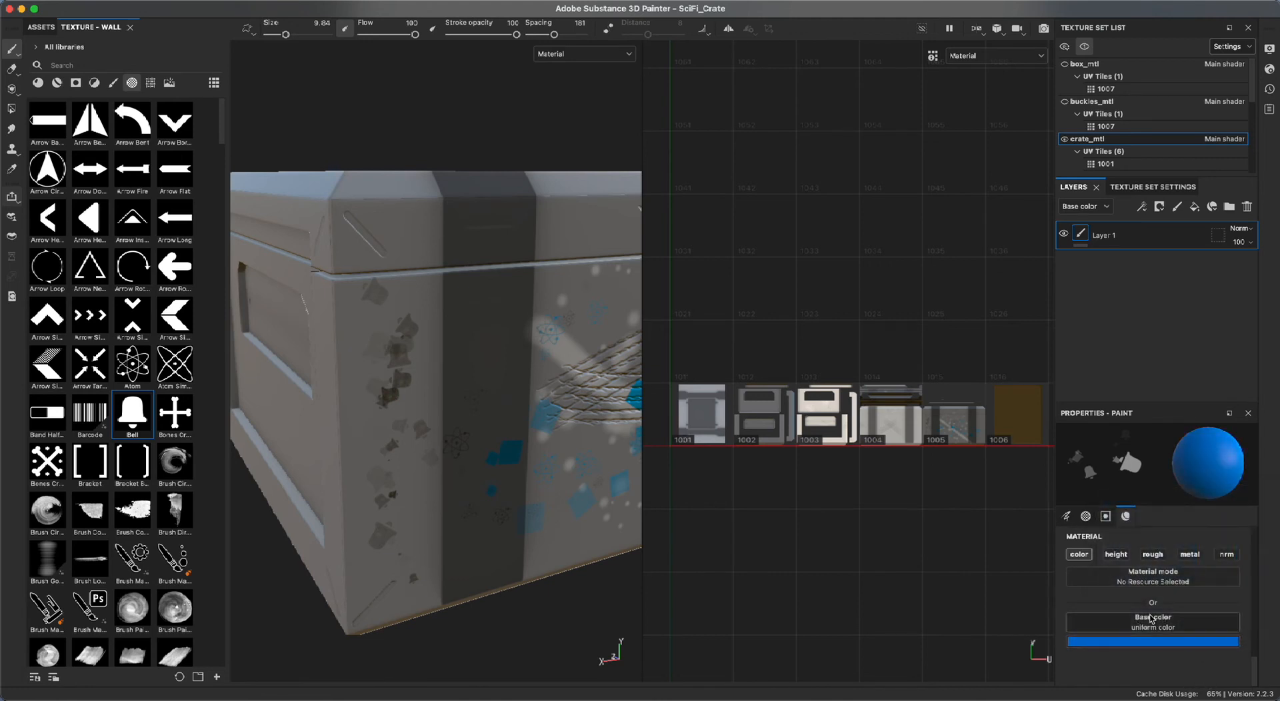
left_click(1116, 555)
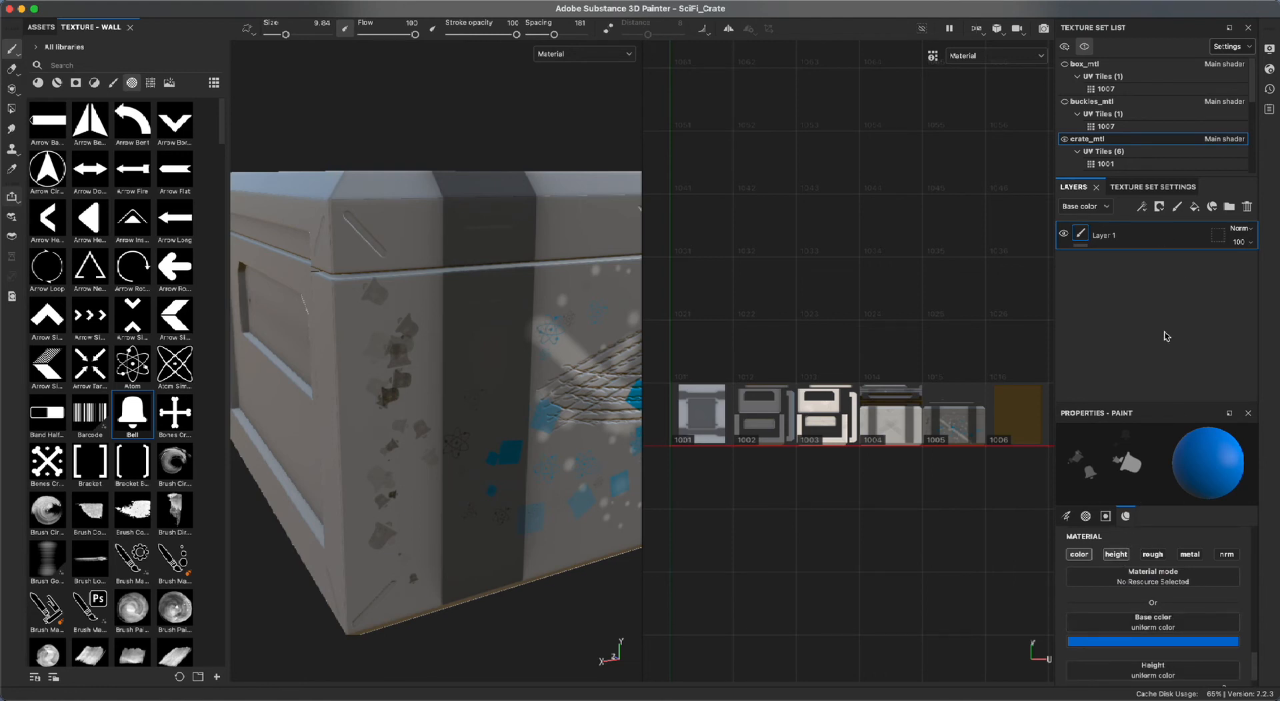
left_click_drag(1178, 398, 1192, 327)
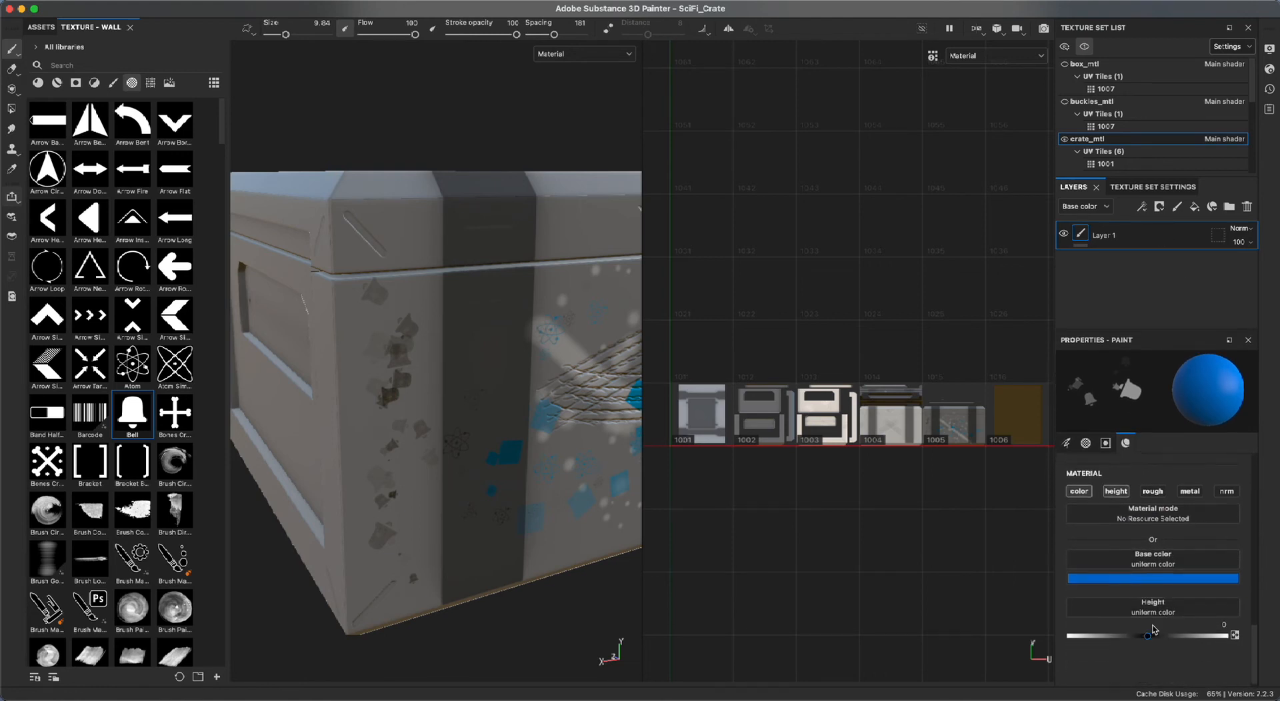
Try a blue scattered stroke with the Bell alpha across the crate's front face and undo it.
mouse_move(578, 518)
left_mouse_down("alt")
mouse_move(464, 499)
mouse_move(511, 448)
left_mouse_up("alt")
mouse_move(445, 377)
left_mouse_down()
mouse_move(526, 304)
mouse_move(511, 424)
mouse_move(546, 466)
left_mouse_up()
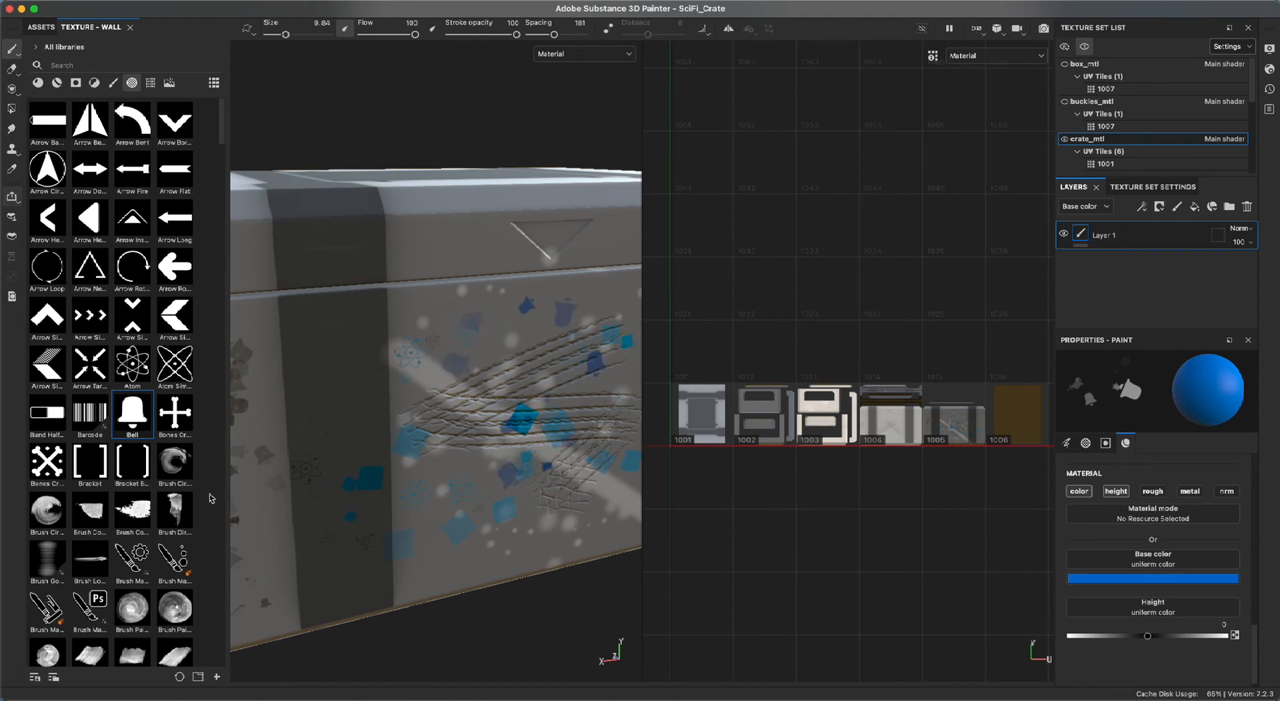
key("super+z")
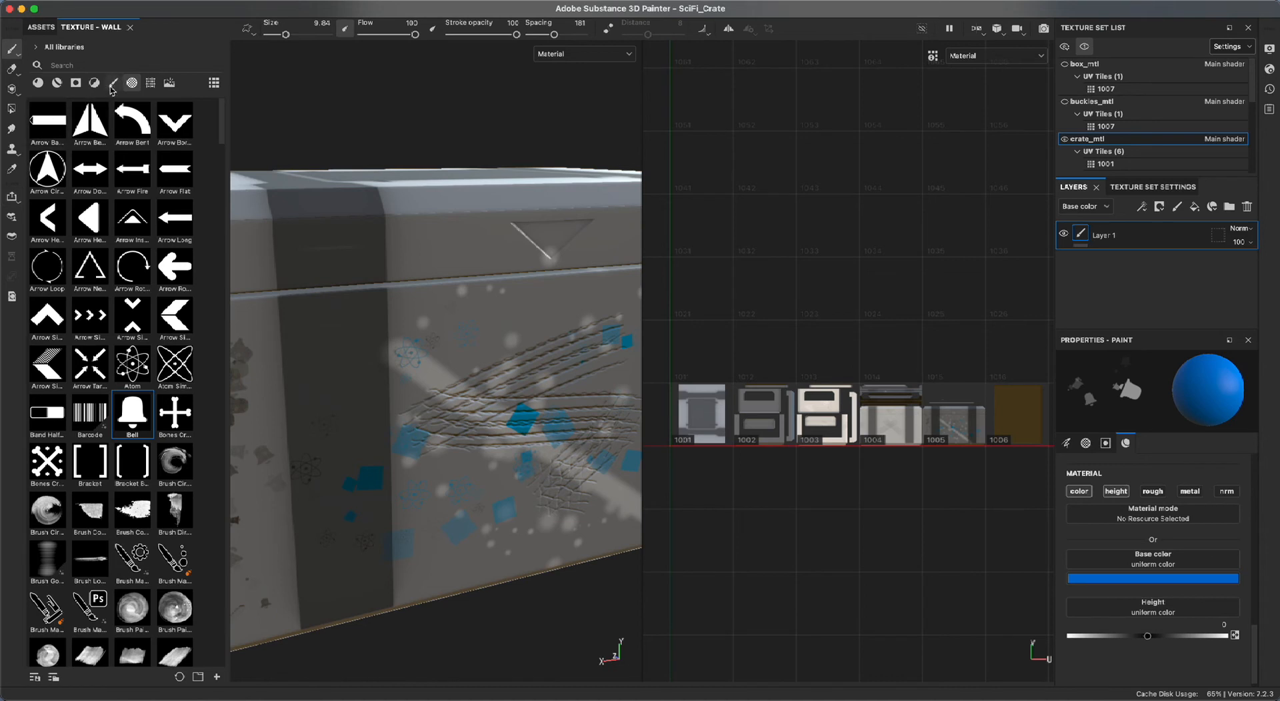
Switch to the Basic Hard brush, then try a blue stroke on the crate's front face and undo it.
left_click(113, 83)
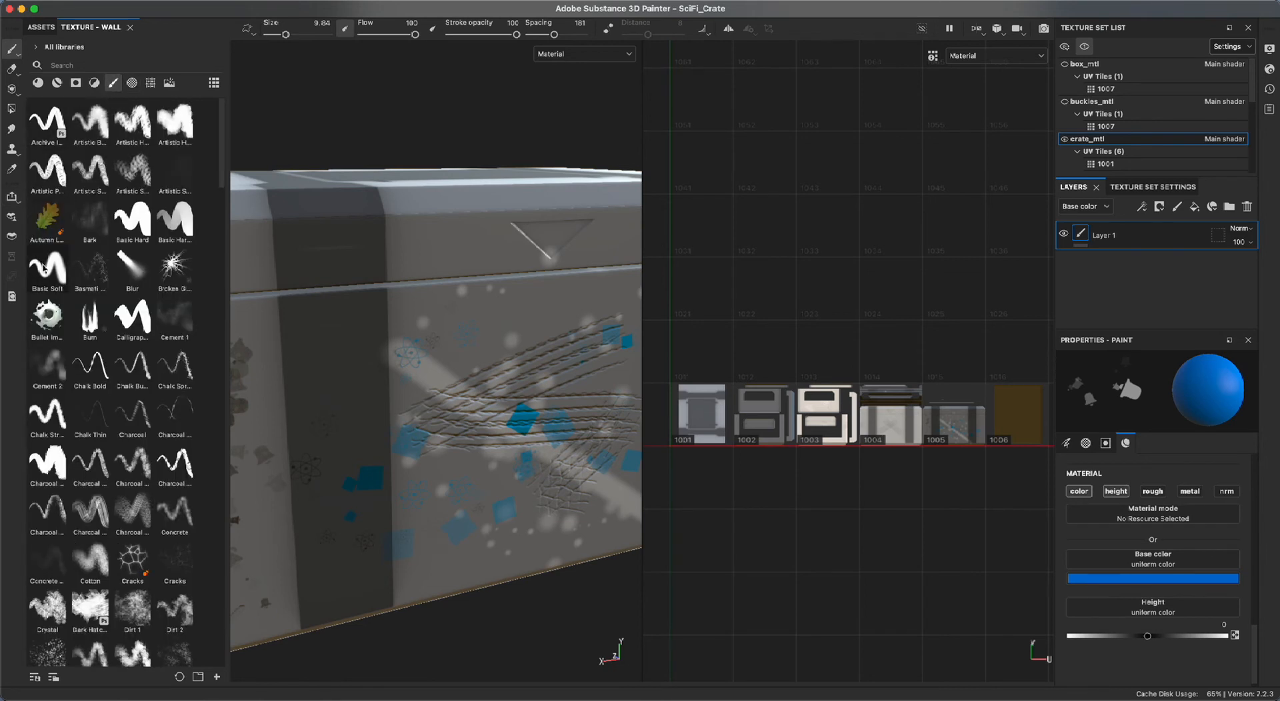
left_click(146, 220)
mouse_move(432, 445)
left_mouse_down()
mouse_move(519, 305)
mouse_move(533, 305)
left_mouse_up()
key("super+z")
Try blue Basic Hard strokes along the front strip of the crate's lid and undo each one.
mouse_move(414, 263)
left_mouse_down("alt")
mouse_move(454, 287)
mouse_move(457, 410)
left_mouse_up("alt")
right_click_drag(457, 409, 453, 353, "alt")
left_click_drag(453, 353, 427, 433, "alt")
left_click_drag(277, 434, 609, 392)
key("super+z")
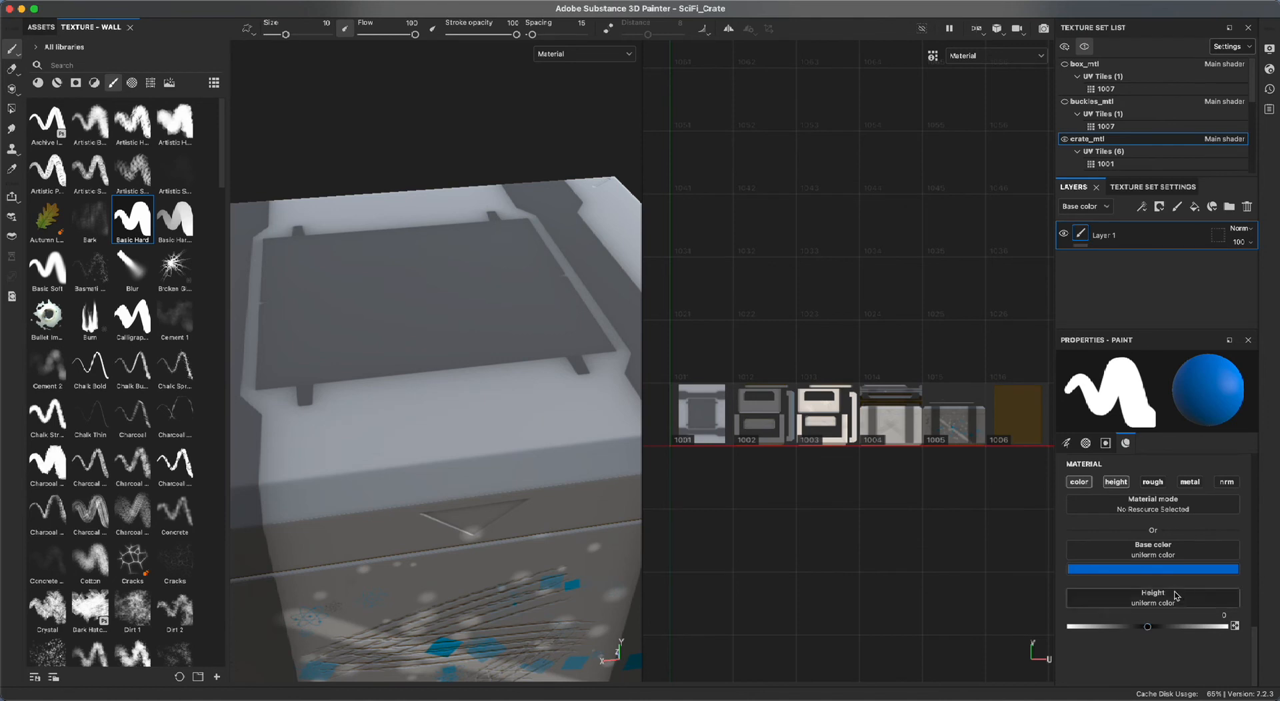
mouse_move(325, 439)
left_mouse_down()
mouse_move(527, 410)
mouse_move(551, 443)
mouse_move(647, 416)
mouse_move(574, 427)
left_mouse_up()
key("super+z")
Paint a straight blue stroke with height -1 and a curved one with height 1 on the front strip of the lid.
left_click_drag(1148, 631, 962, 635)
left_click_drag(347, 532, 442, 457)
mouse_move(531, 413)
left_mouse_down("alt")
mouse_move(529, 469)
mouse_move(523, 388)
mouse_move(500, 407)
left_mouse_up("alt")
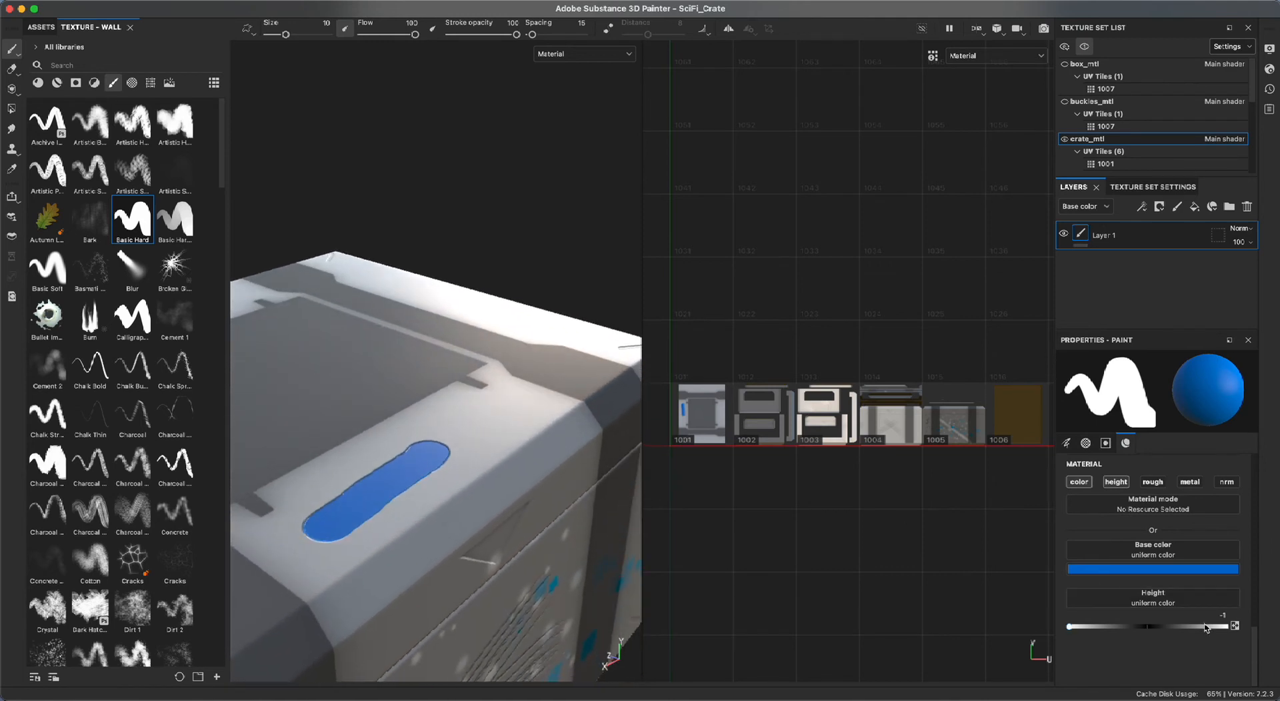
left_click_drag(1150, 629, 1242, 631)
mouse_move(348, 448)
left_mouse_down()
mouse_move(432, 420)
mouse_move(534, 449)
mouse_move(540, 460)
mouse_move(463, 520)
mouse_move(457, 593)
left_mouse_up()
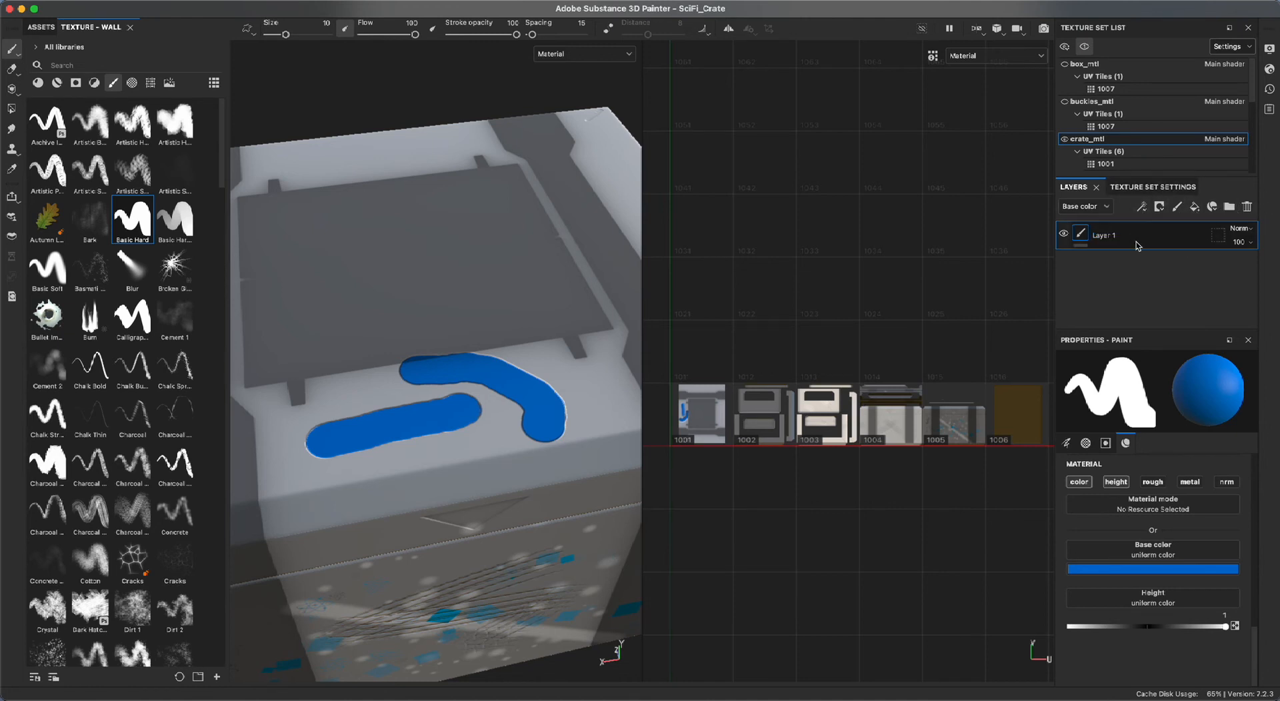
Show Layer 1's blending modes and switch the layer stack's displayed channel to Height and back to Base color.
left_click(1240, 230)
left_click(1240, 230)
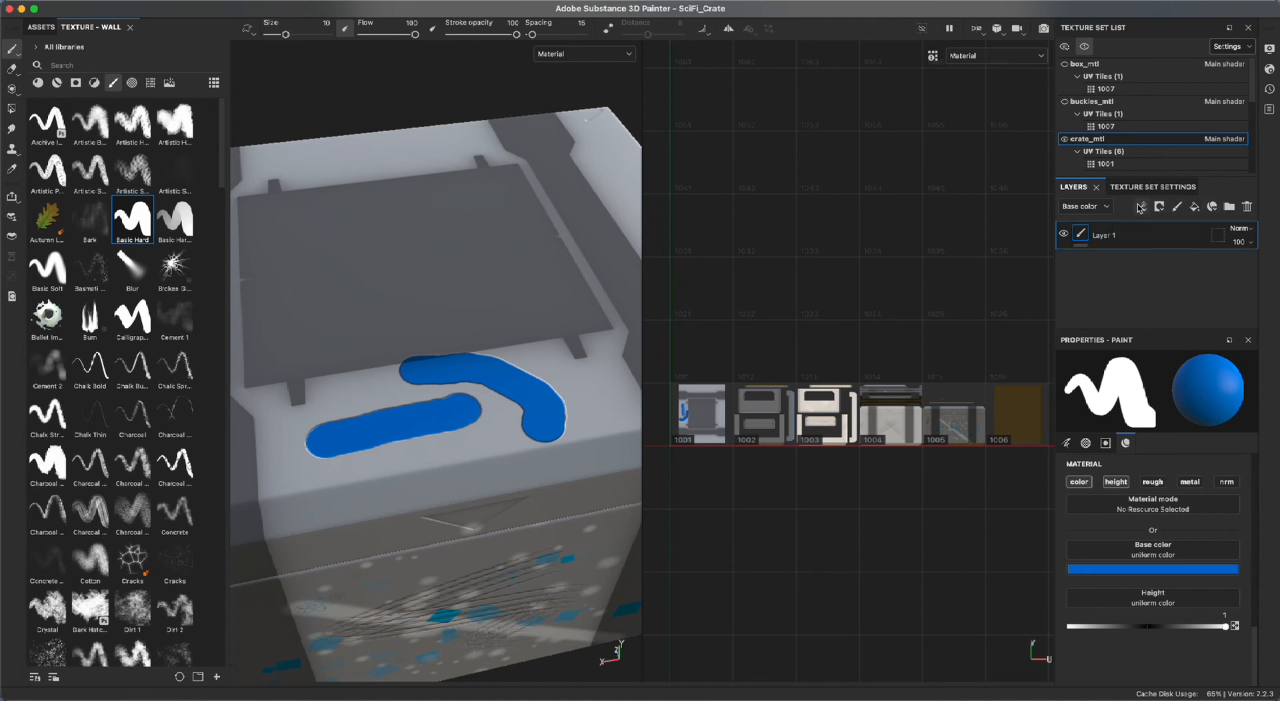
left_click(1103, 209)
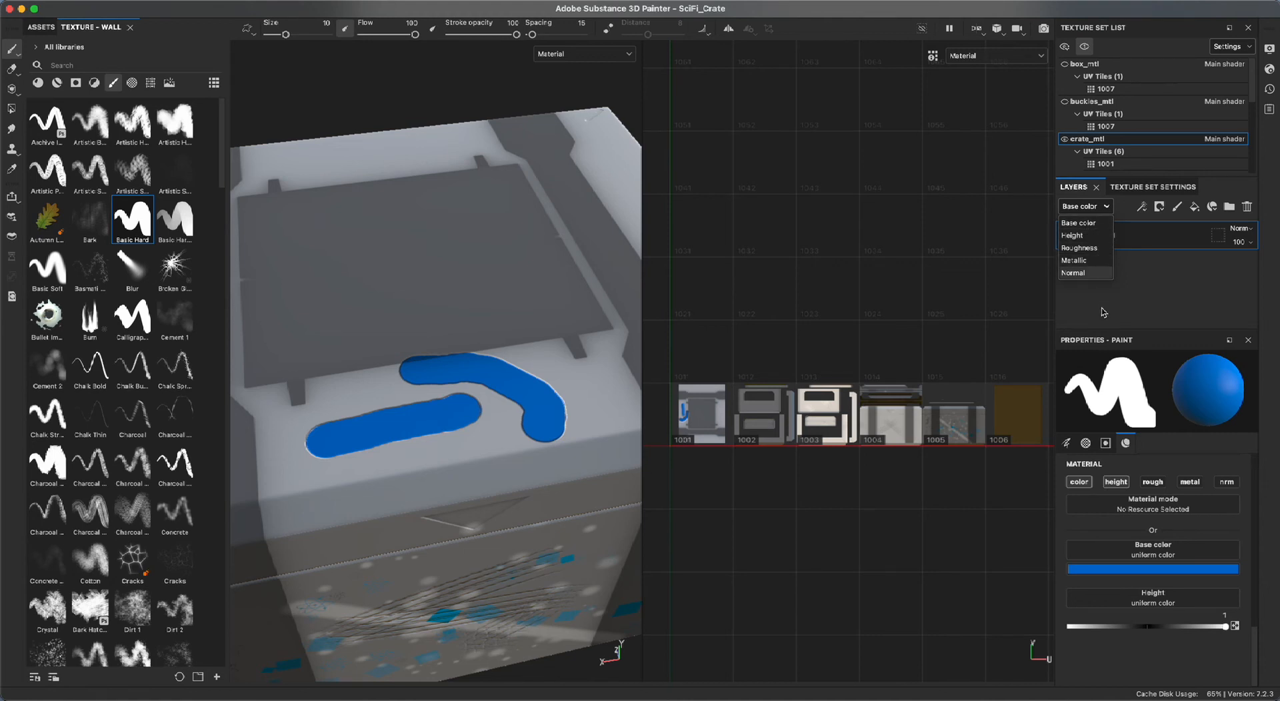
left_click(1071, 221)
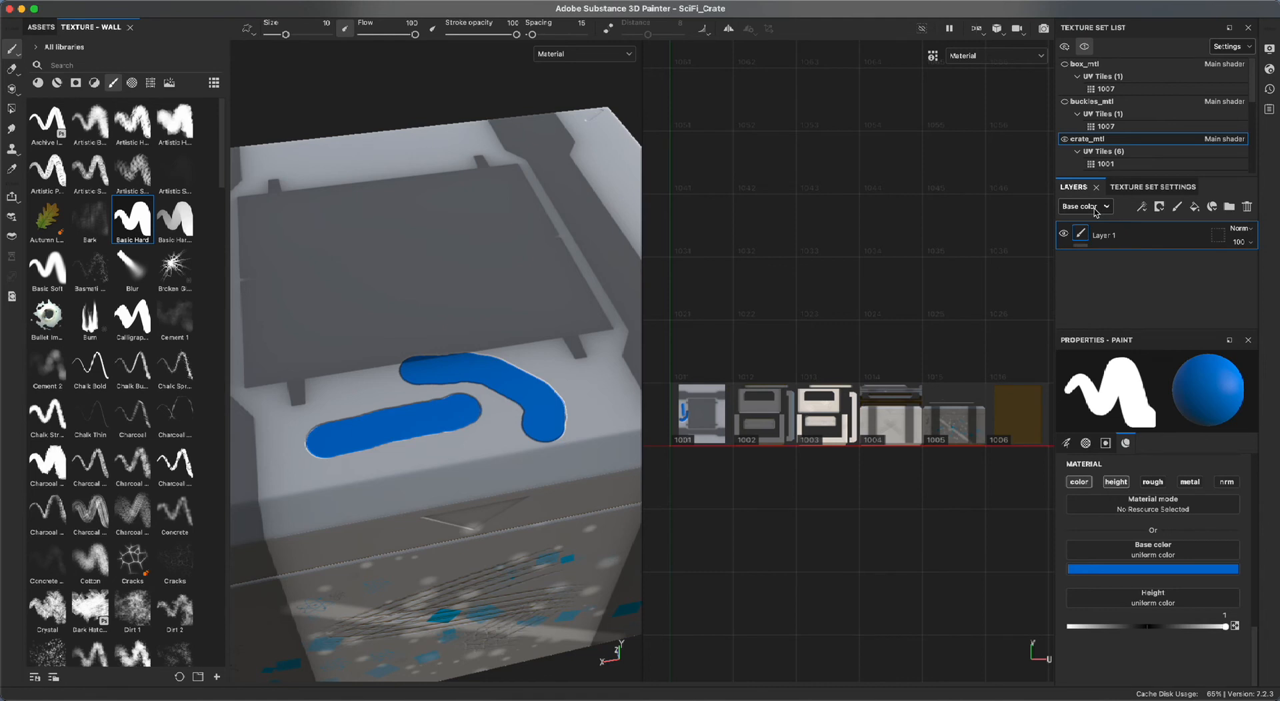
left_click(1095, 208)
left_click(1196, 275)
left_click(1081, 207)
left_click(1075, 234)
left_click(1085, 207)
left_click(1080, 220)
Cycle through the crate's mesh maps to the World space normal view.
right_click_drag(400, 404, 263, 323, "alt")
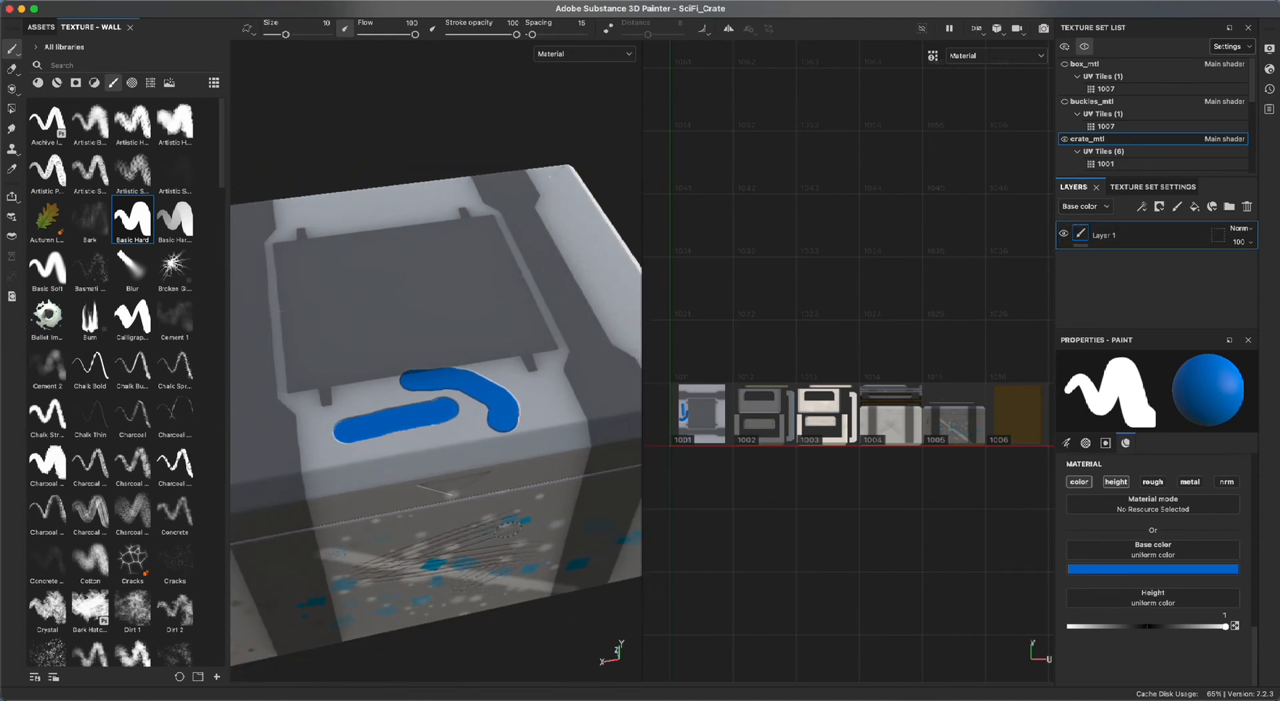
left_click_drag(529, 608, 435, 337, "alt")
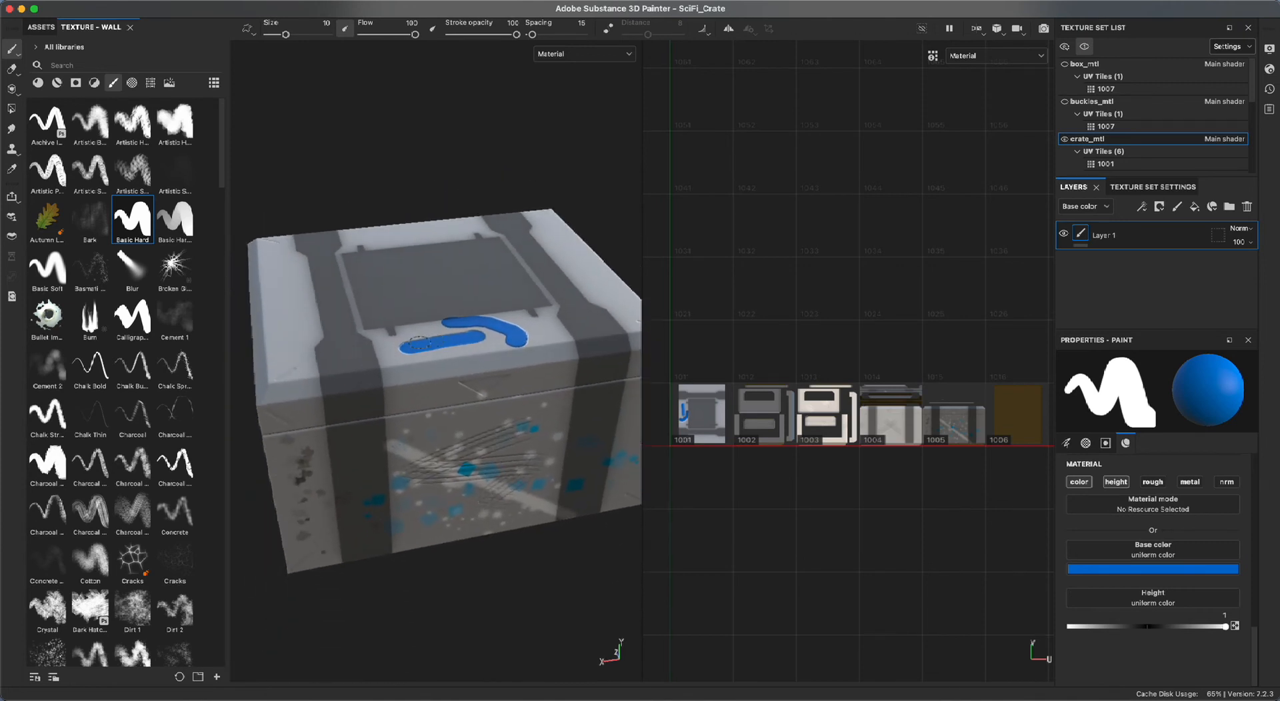
key("b")
key("b")
key("b")
key("b")
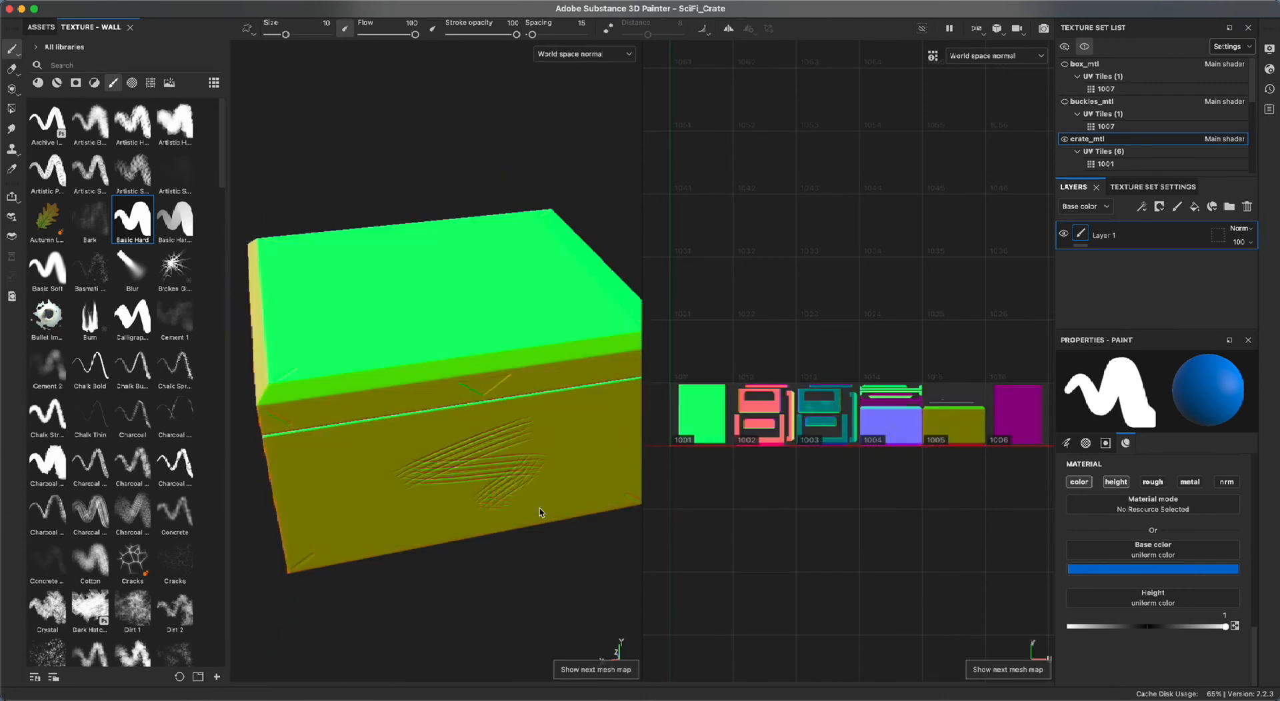
View the Base color, Height and Roughness channels on their own and return to the full material view.
key("c")
left_click_drag(400, 562, 506, 267, "alt")
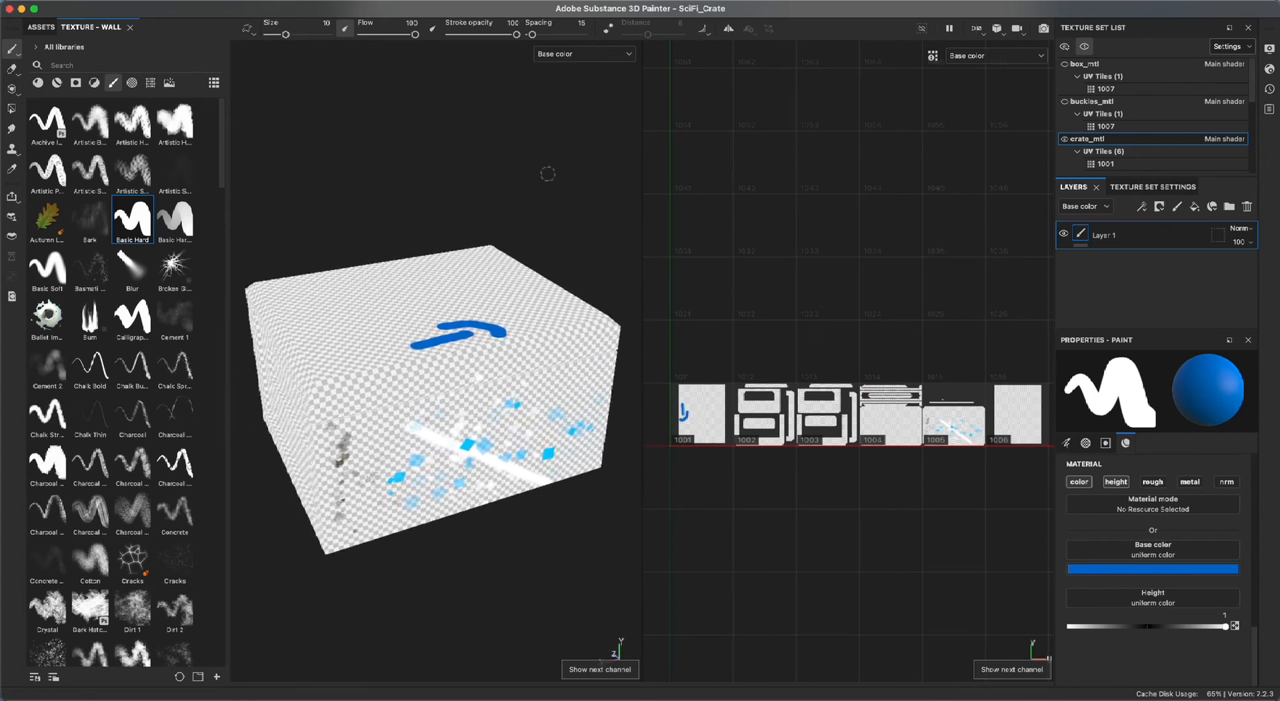
key("c")
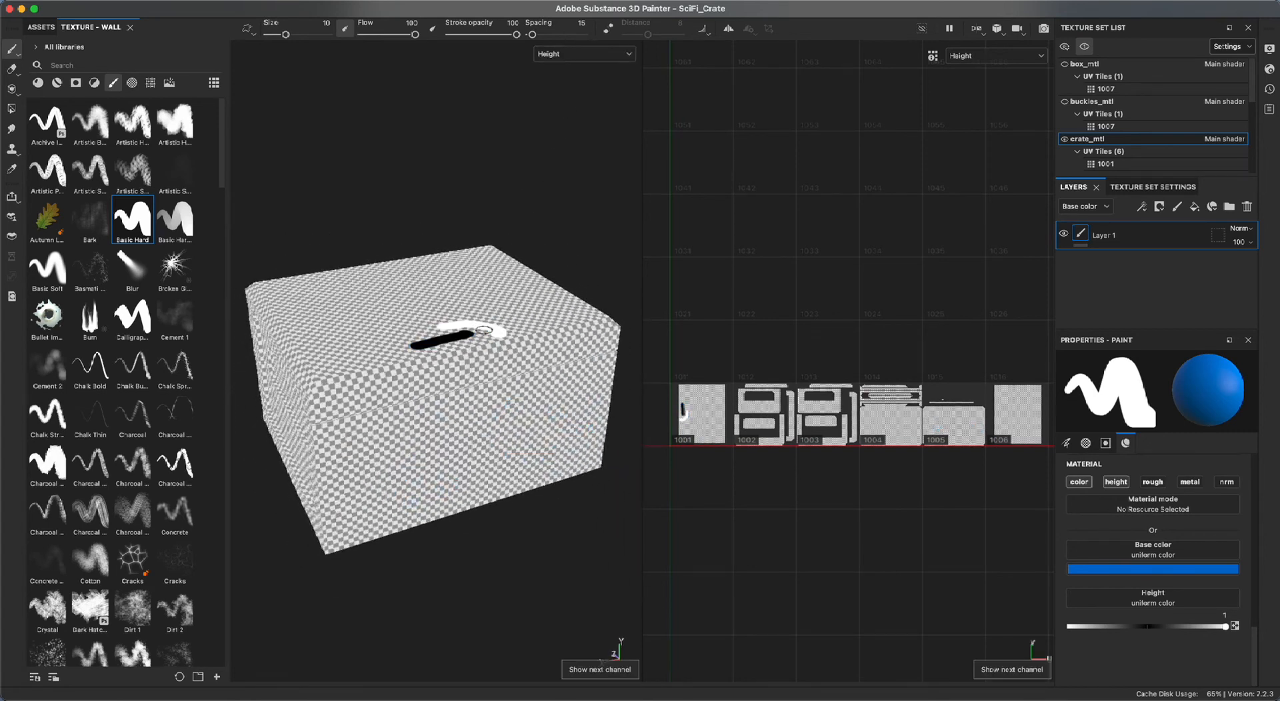
left_click_drag(536, 533, 459, 527, "alt")
right_click_drag(460, 527, 669, 677, "alt")
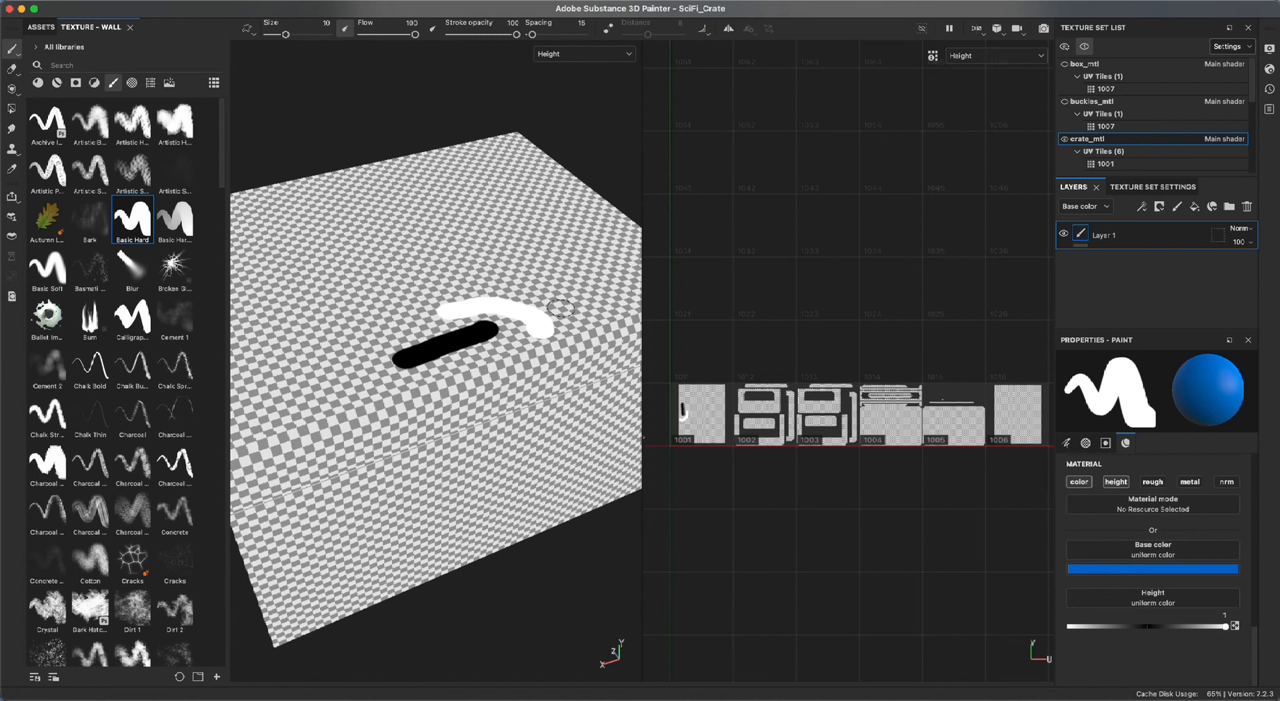
key("c")
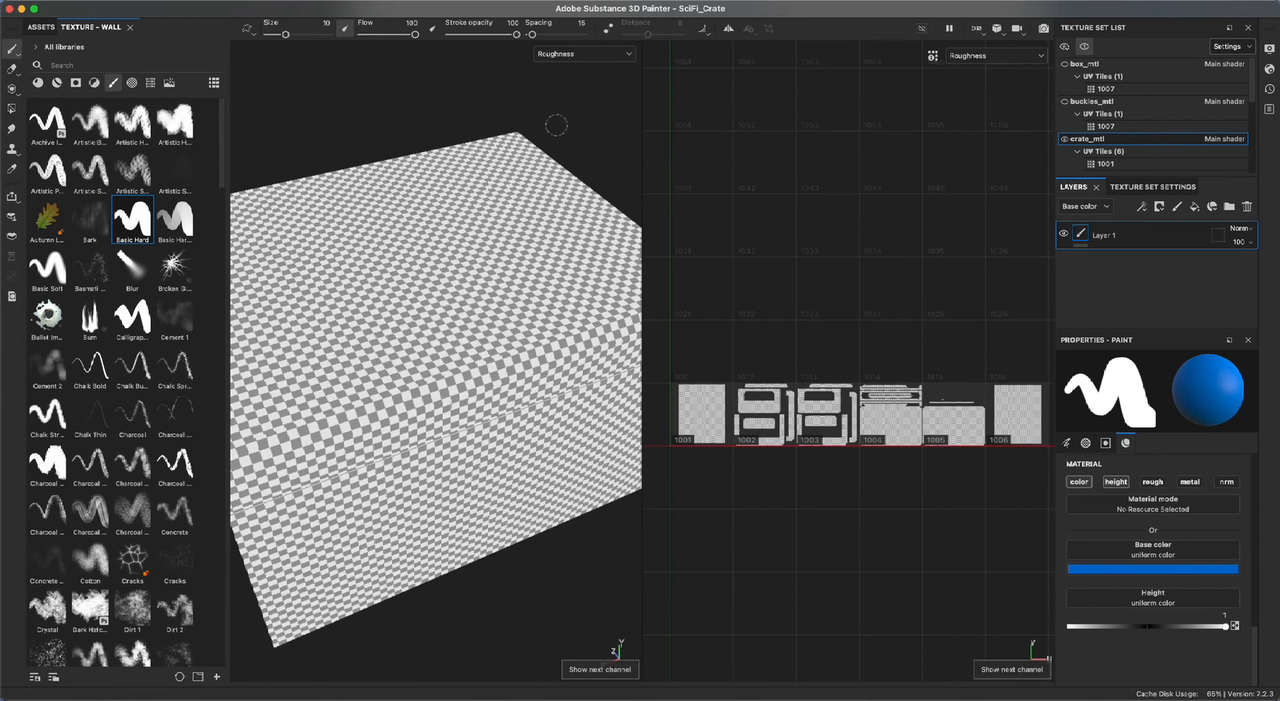
key("m")
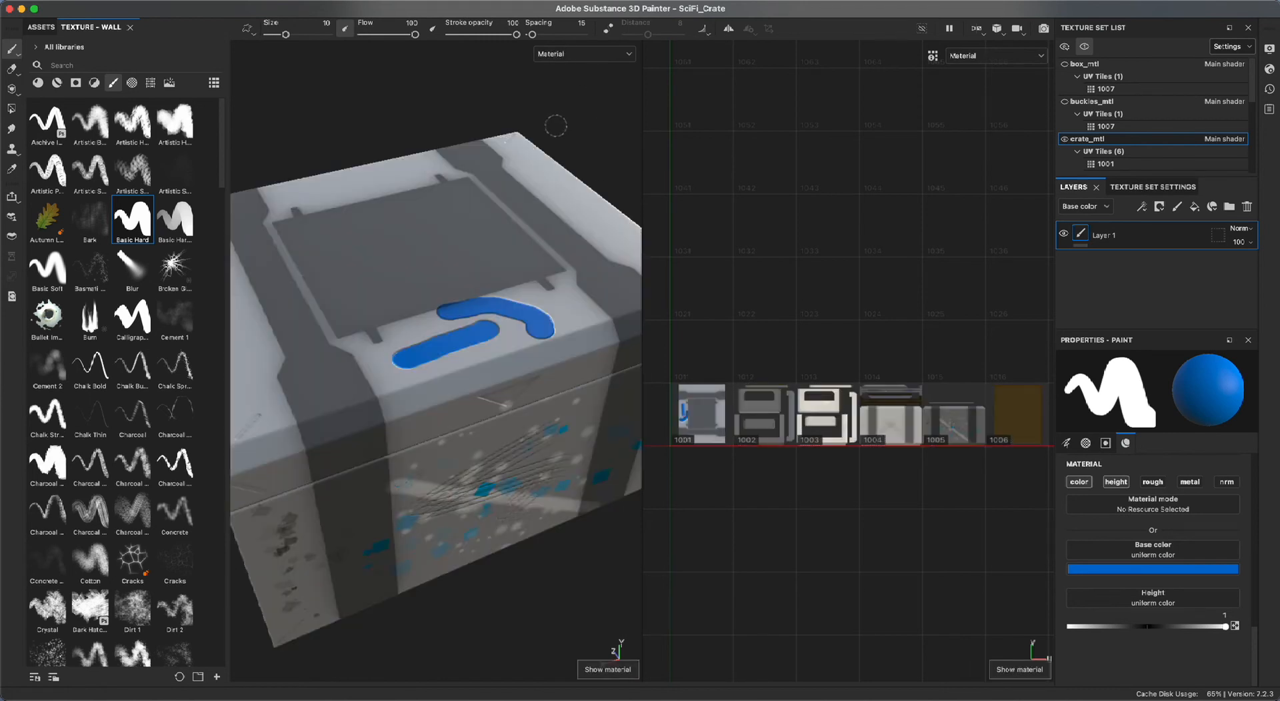
Enable the roughness channel in the paint material alongside color and height.
left_click_drag(480, 393, 478, 358, "alt")
right_click_drag(354, 324, 427, 327, "alt")
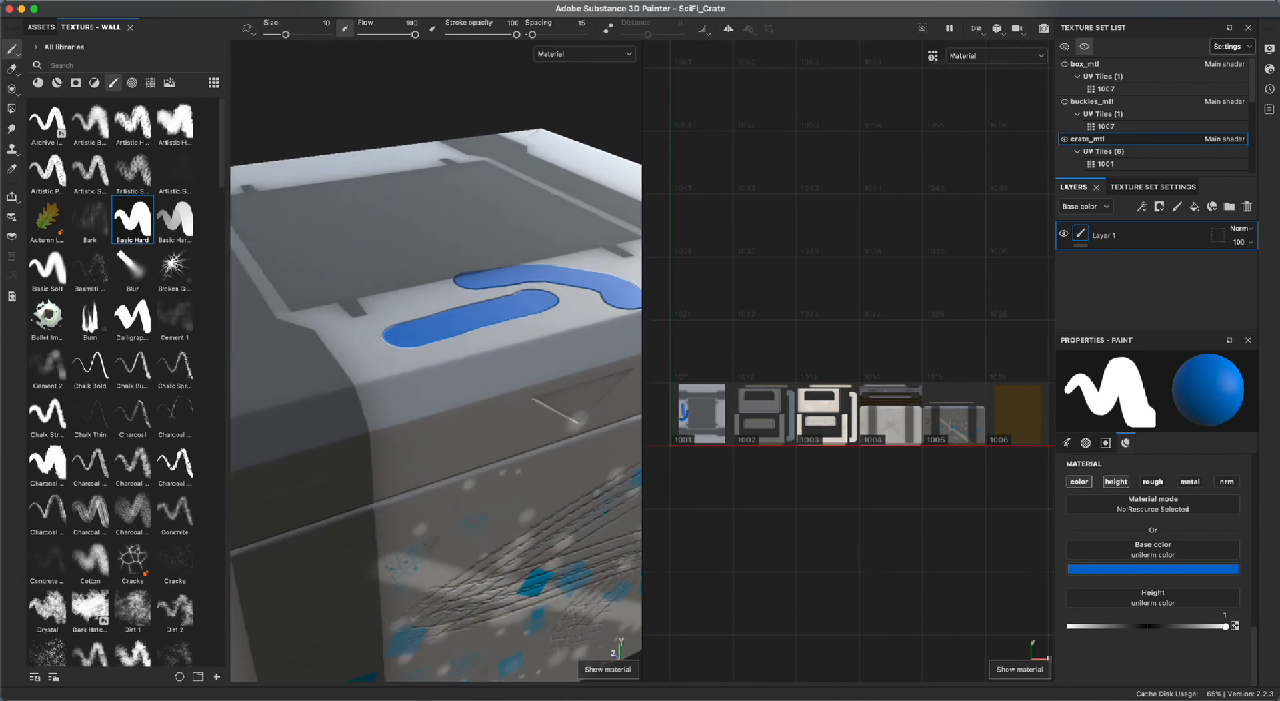
middle_click_drag(397, 369, 449, 426, "alt")
mouse_move(437, 293)
left_mouse_down("alt")
mouse_move(437, 376)
mouse_move(460, 294)
mouse_move(360, 308)
left_mouse_up("alt")
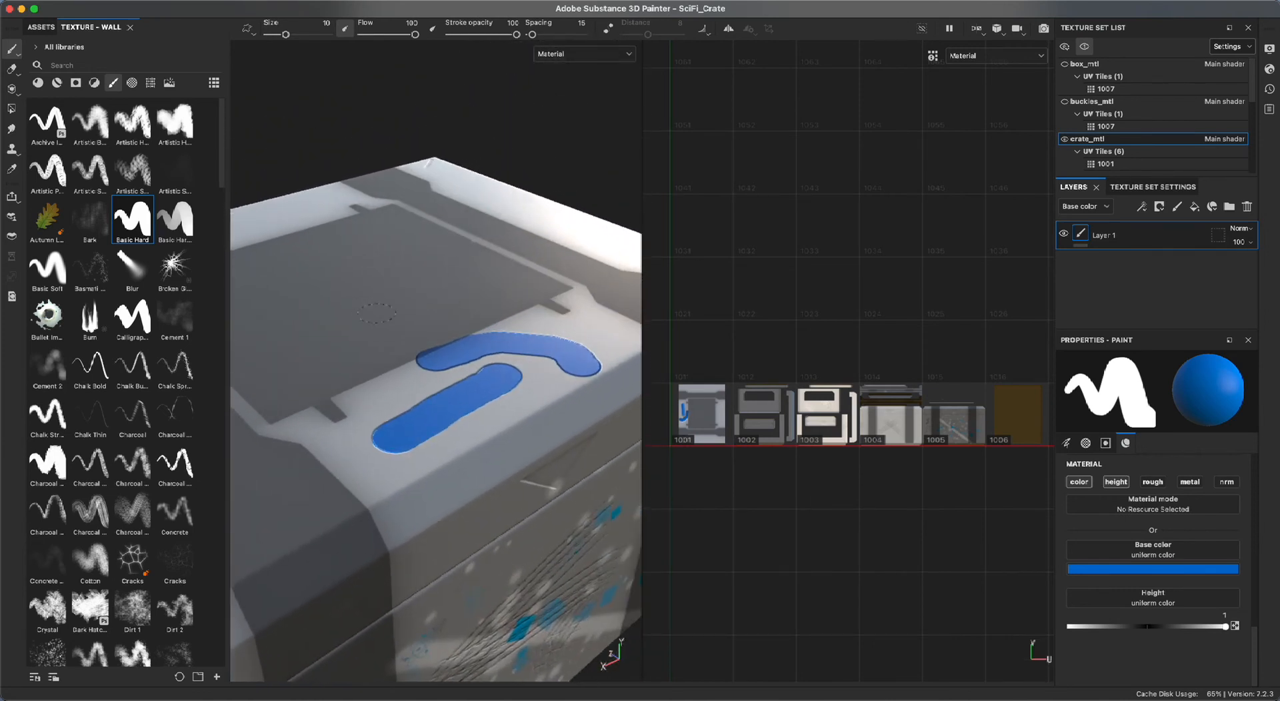
left_click(1156, 482)
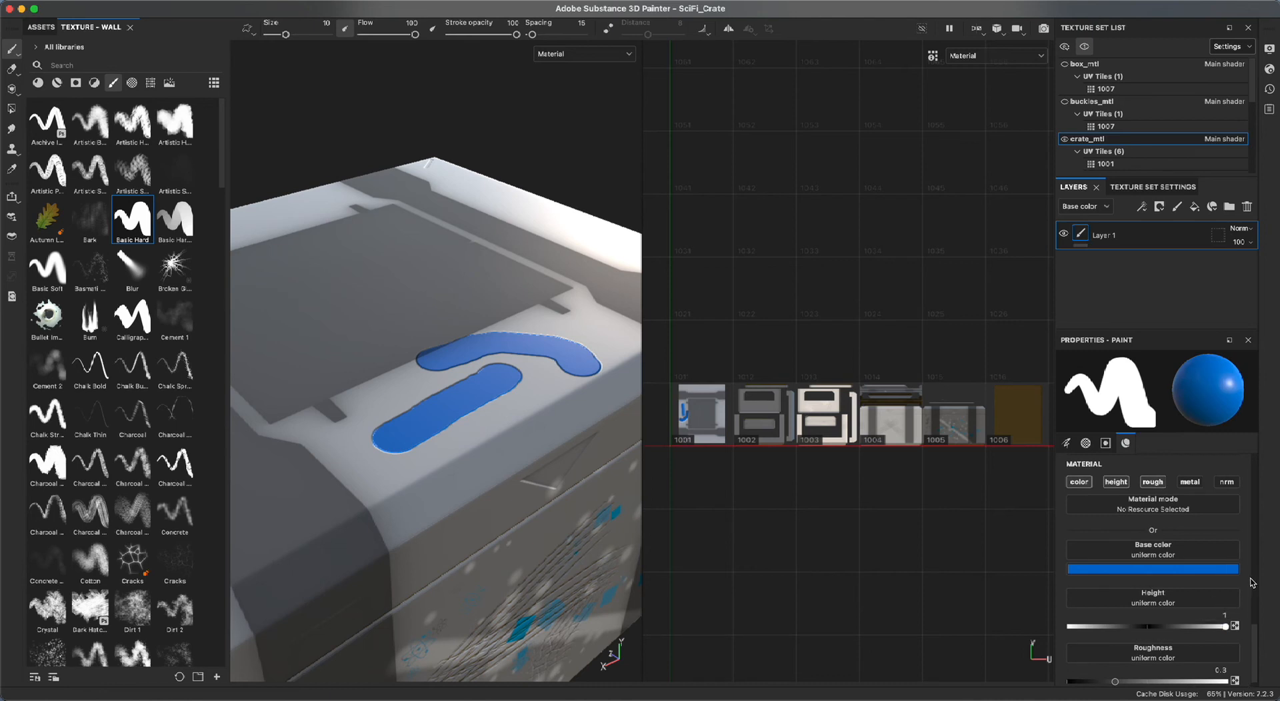
scroll(1257, 640, "down", 1)
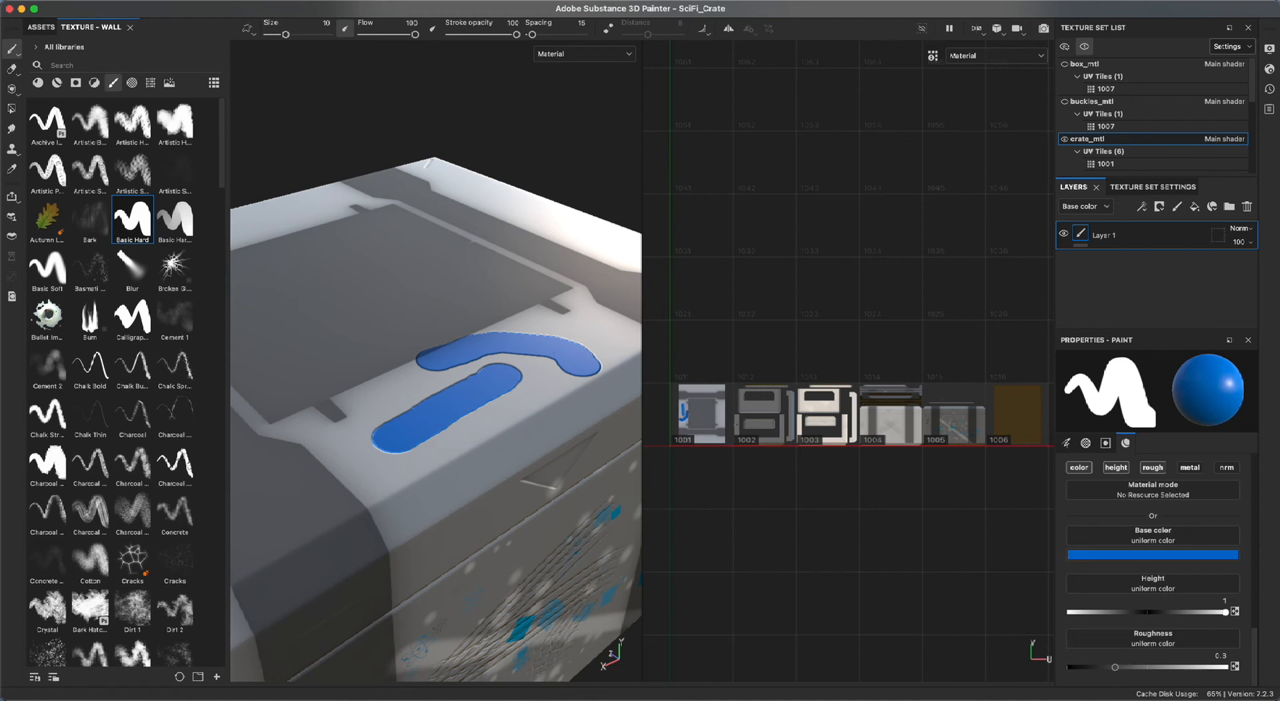
scroll(436, 360, "down", 3)
middle_click_drag(435, 361, 469, 402, "alt")
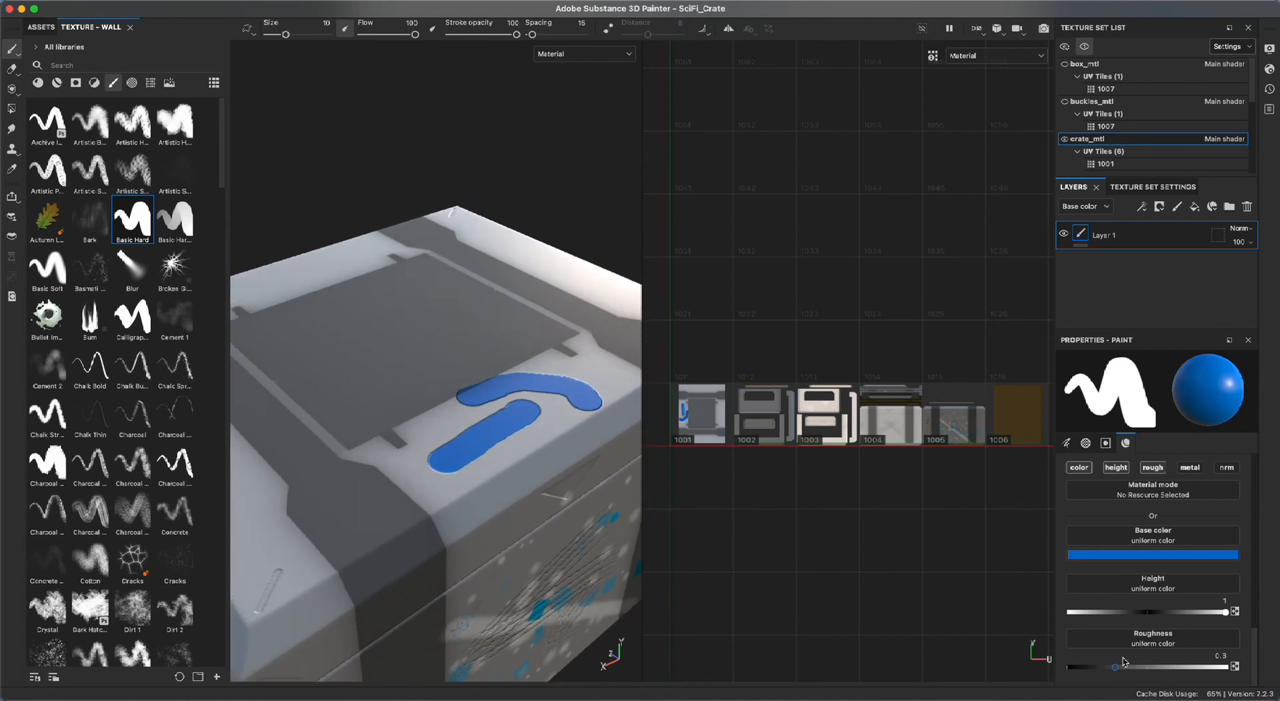
Enlarge the brush to 24.63, then try a blue stroke with roughness 0 across the lid's dark panel and undo it.
left_click_drag(1117, 668, 1010, 655)
mouse_move(299, 352)
right_mouse_down("super")
mouse_move(346, 351)
mouse_move(323, 352)
right_mouse_up("super")
mouse_move(299, 353)
left_mouse_down()
mouse_move(493, 276)
mouse_move(491, 389)
mouse_move(540, 346)
mouse_move(477, 382)
mouse_move(527, 344)
mouse_move(465, 467)
mouse_move(568, 417)
left_mouse_up()
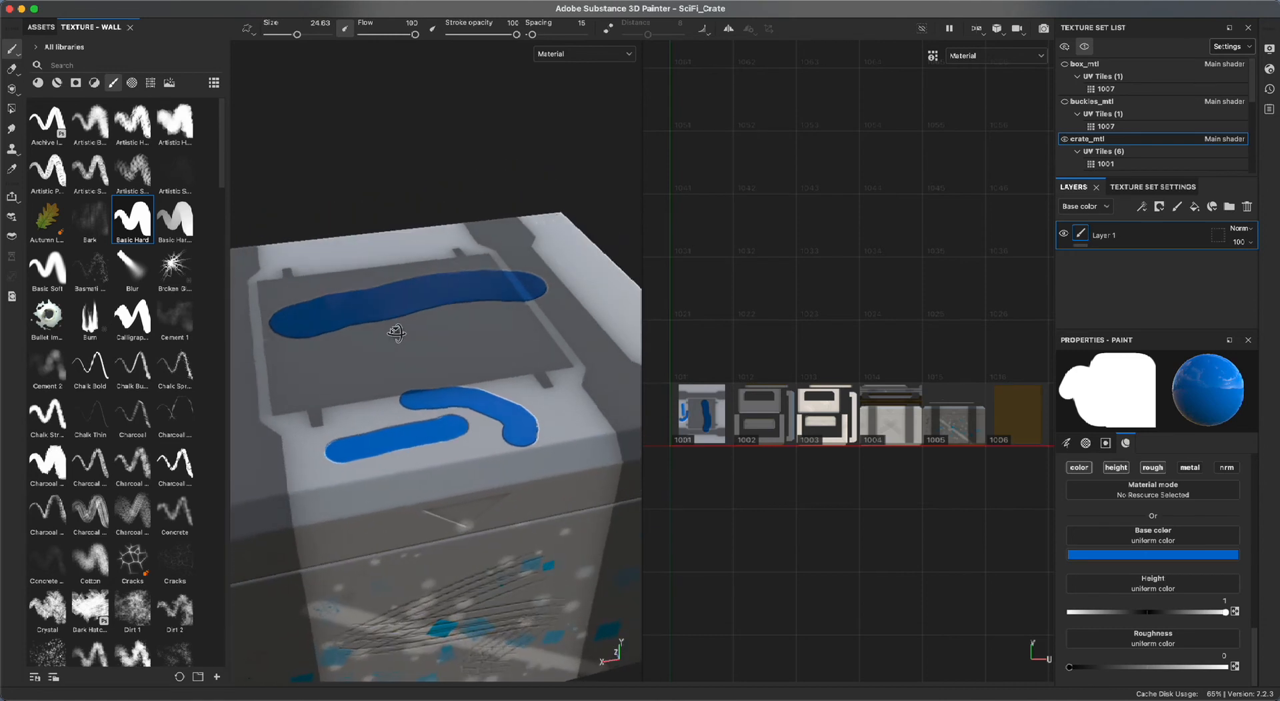
key("super+z")
Test a blue stroke with roughness 1 on the lid's dark panel and set the roughness to 0.3424.
left_click_drag(1100, 668, 1226, 667)
left_click_drag(285, 338, 437, 305)
mouse_move(470, 400)
left_mouse_down("alt")
mouse_move(551, 529)
mouse_move(640, 363)
mouse_move(574, 322)
mouse_move(514, 422)
mouse_move(613, 343)
mouse_move(586, 322)
mouse_move(517, 346)
mouse_move(517, 446)
mouse_move(438, 366)
mouse_move(395, 346)
mouse_move(438, 421)
mouse_move(533, 427)
left_mouse_up("alt")
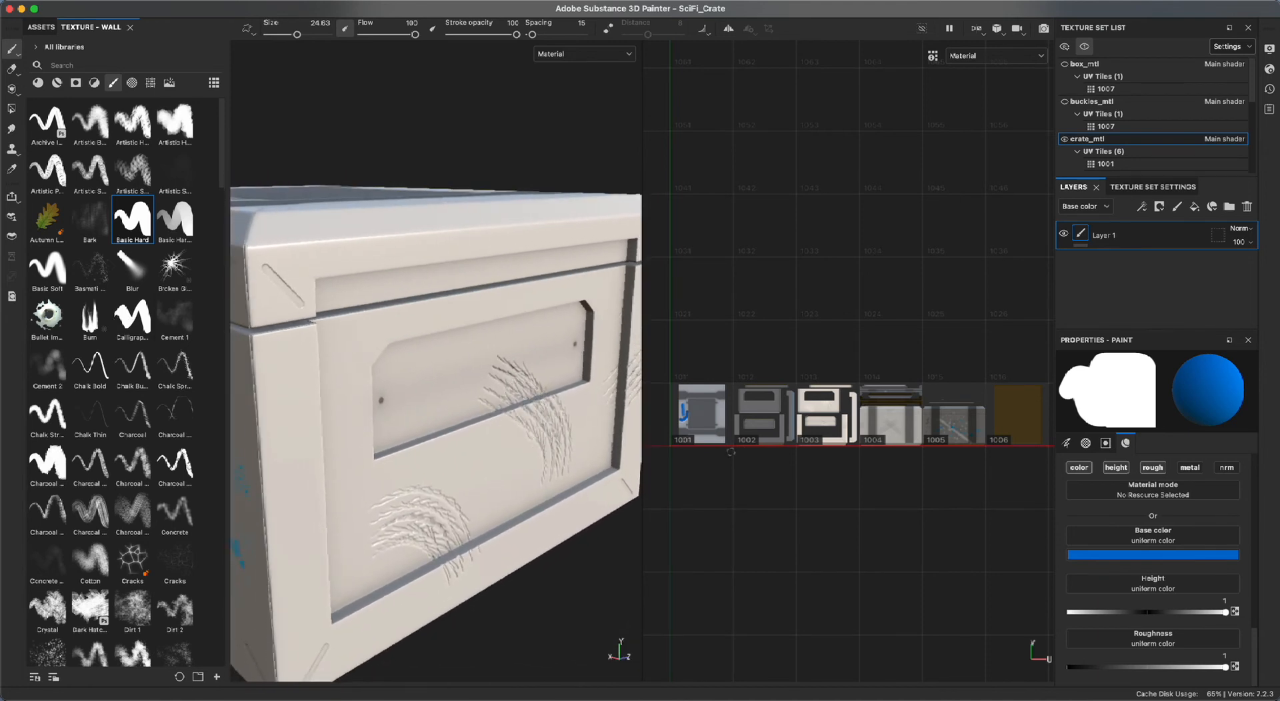
left_click(1122, 667)
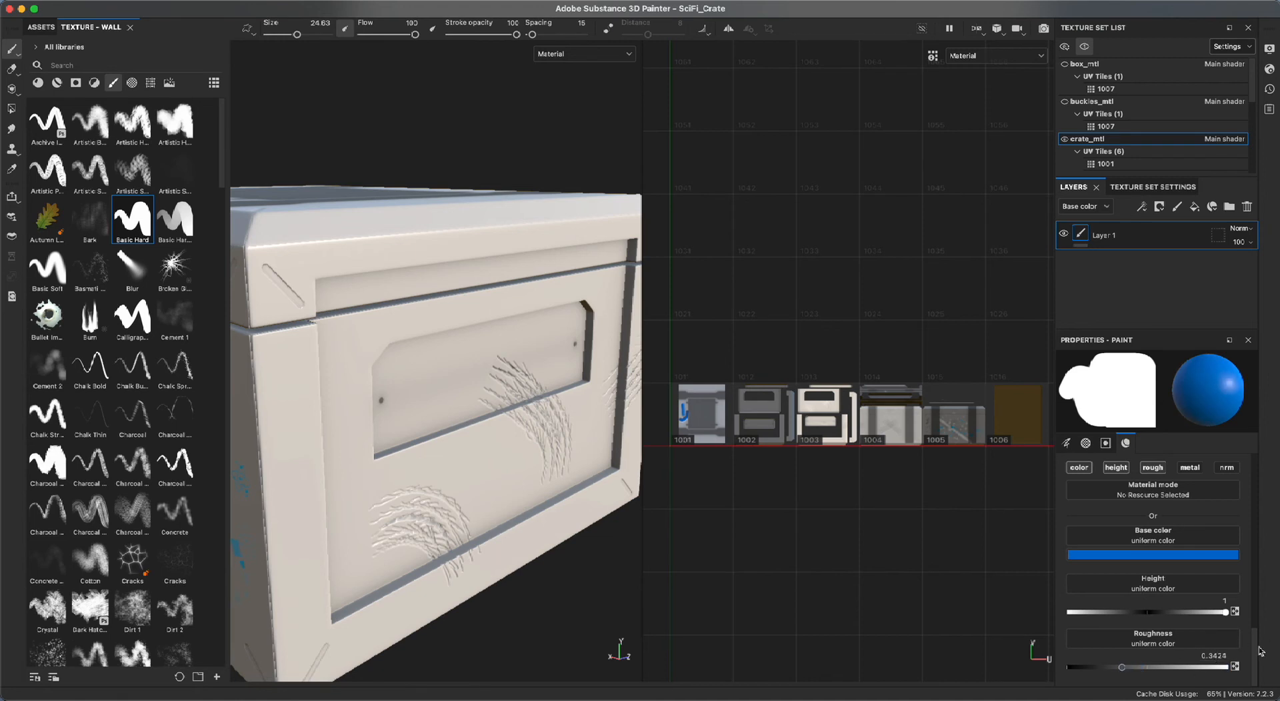
Try roughness 0.3, then set it to 0 and paint blue strokes over the recessed panel and scratched area on the crate's end.
type(".3")
mouse_move(409, 423)
left_mouse_down()
mouse_move(491, 458)
mouse_move(568, 423)
mouse_move(489, 451)
mouse_move(545, 443)
mouse_move(513, 448)
mouse_move(491, 409)
mouse_move(423, 420)
mouse_move(466, 408)
mouse_move(457, 427)
mouse_move(409, 408)
mouse_move(459, 414)
left_mouse_up()
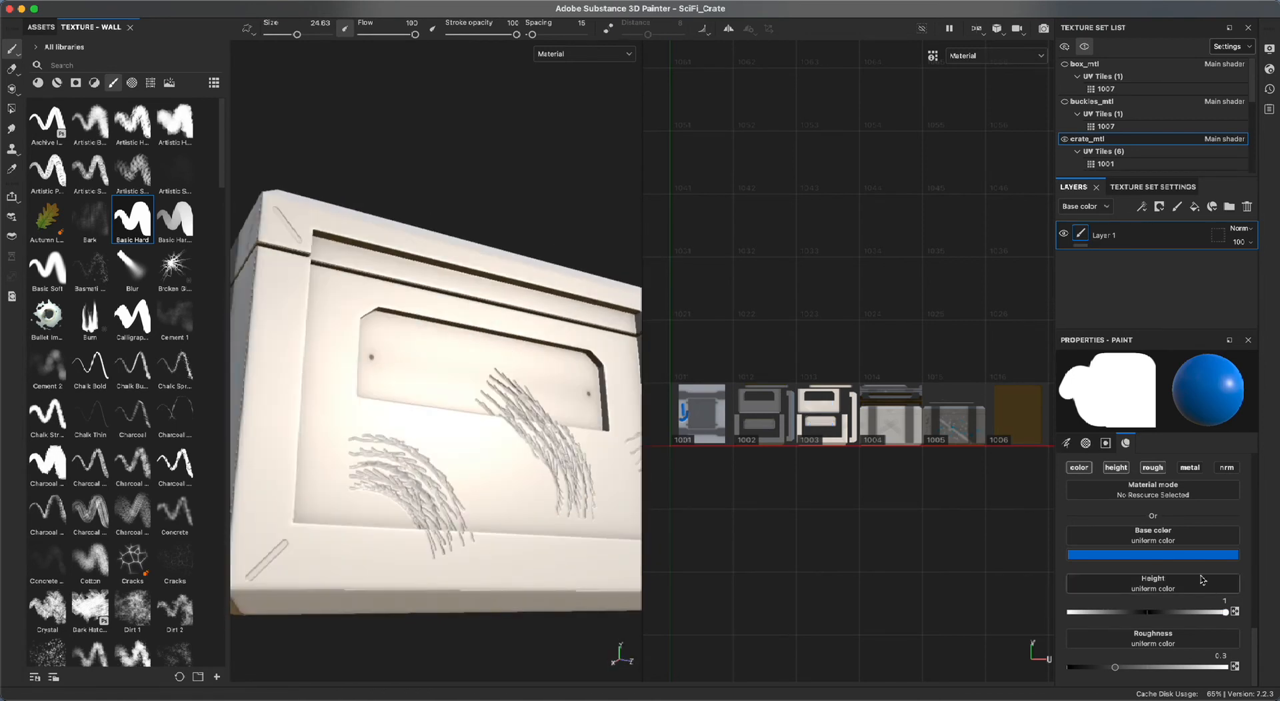
left_click_drag(1114, 667, 1035, 667)
mouse_move(423, 386)
left_mouse_down()
mouse_move(563, 400)
mouse_move(526, 456)
mouse_move(390, 483)
mouse_move(517, 512)
mouse_move(422, 532)
mouse_move(439, 557)
mouse_move(443, 537)
mouse_move(396, 539)
mouse_move(457, 560)
mouse_move(486, 614)
mouse_move(368, 612)
left_mouse_up()
right_click_drag(368, 611, 349, 469, "alt")
left_click_drag(349, 470, 524, 541, "alt")
middle_click_drag(474, 460, 516, 424, "alt")
right_click_drag(516, 424, 601, 543, "alt")
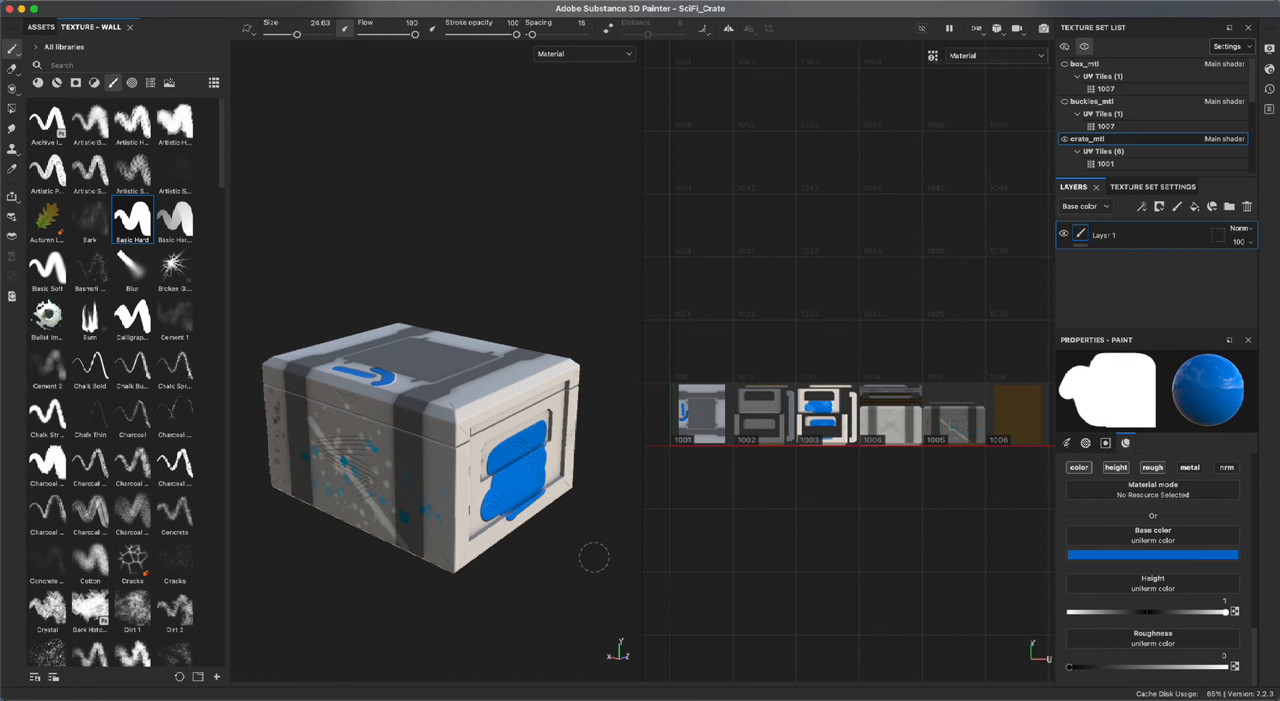
Show the environment background with opacity 71 and blur 0, and view the crate against it from different angles.
left_click(1269, 50)
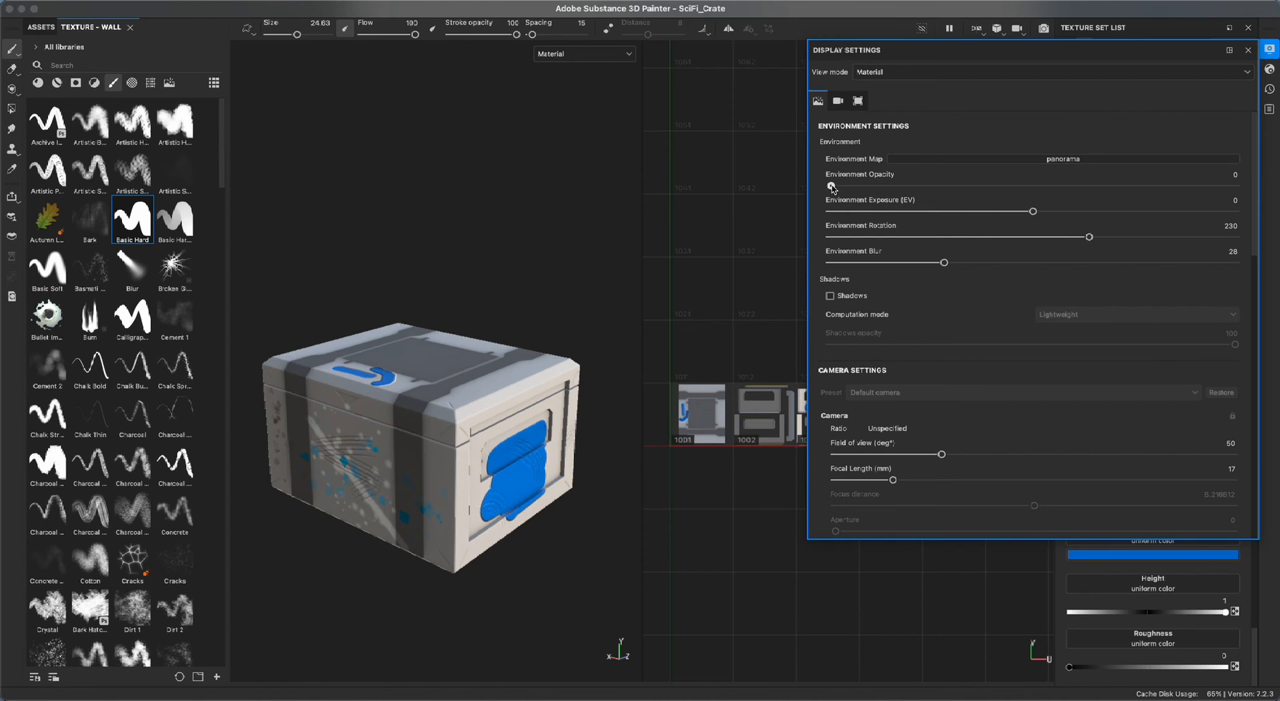
left_click_drag(831, 186, 1118, 189)
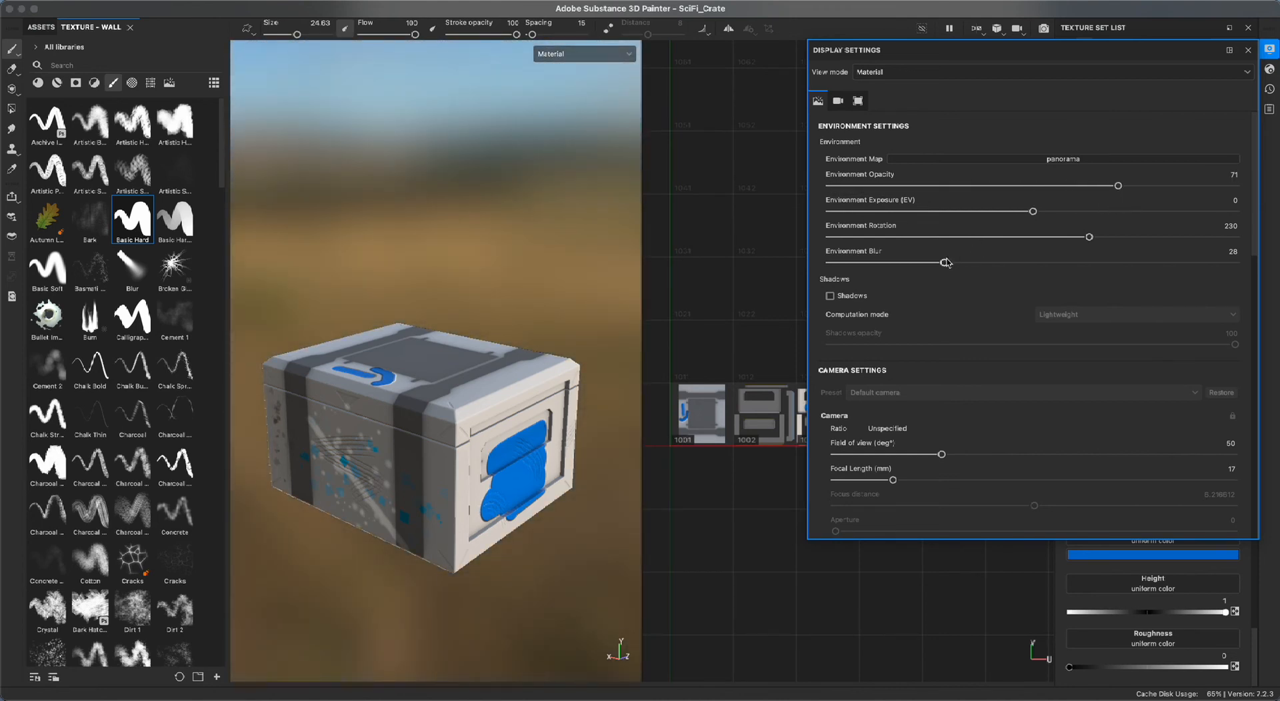
left_click_drag(945, 264, 775, 272)
scroll(510, 510, "up", 5)
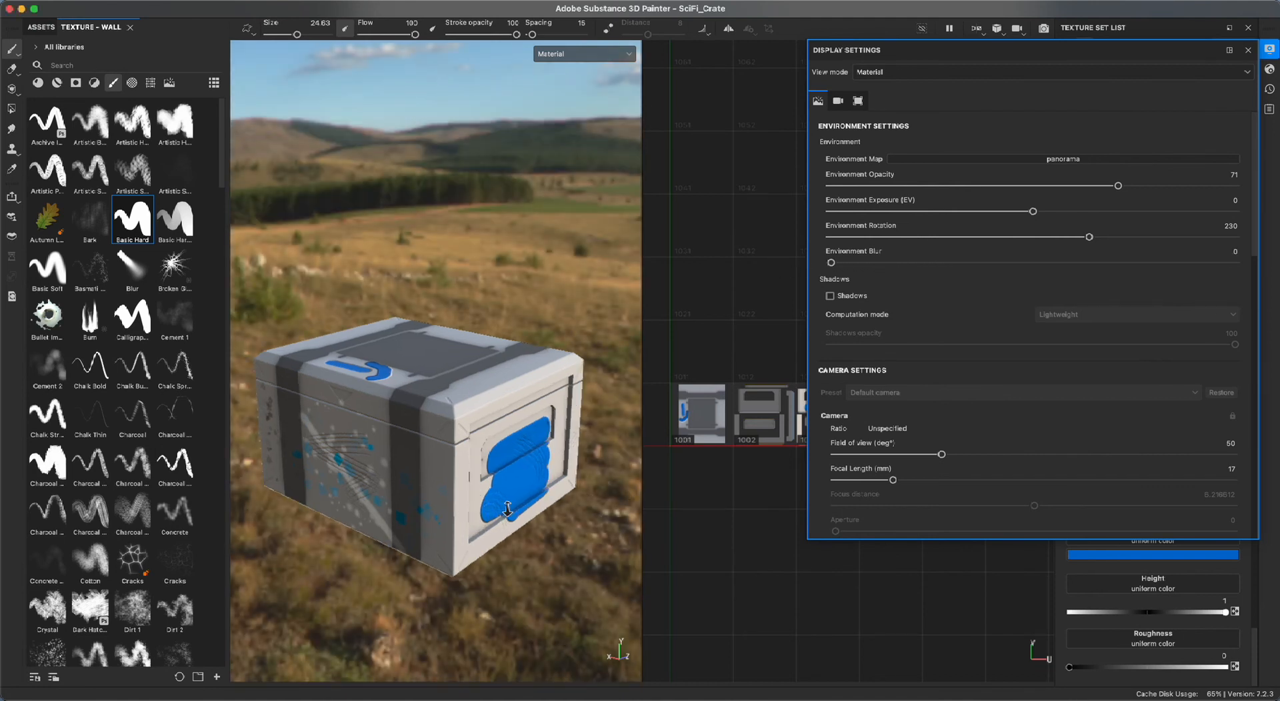
mouse_move(570, 579)
left_mouse_down("alt")
mouse_move(546, 518)
mouse_move(460, 496)
mouse_move(513, 496)
left_mouse_up("alt")
scroll(510, 517, "up", 5)
mouse_move(616, 638)
left_mouse_down("alt")
mouse_move(522, 549)
mouse_move(517, 586)
mouse_move(342, 509)
mouse_move(384, 478)
left_mouse_up("alt")
scroll(384, 478, "down", 5)
left_click_drag(417, 441, 497, 478, "alt")
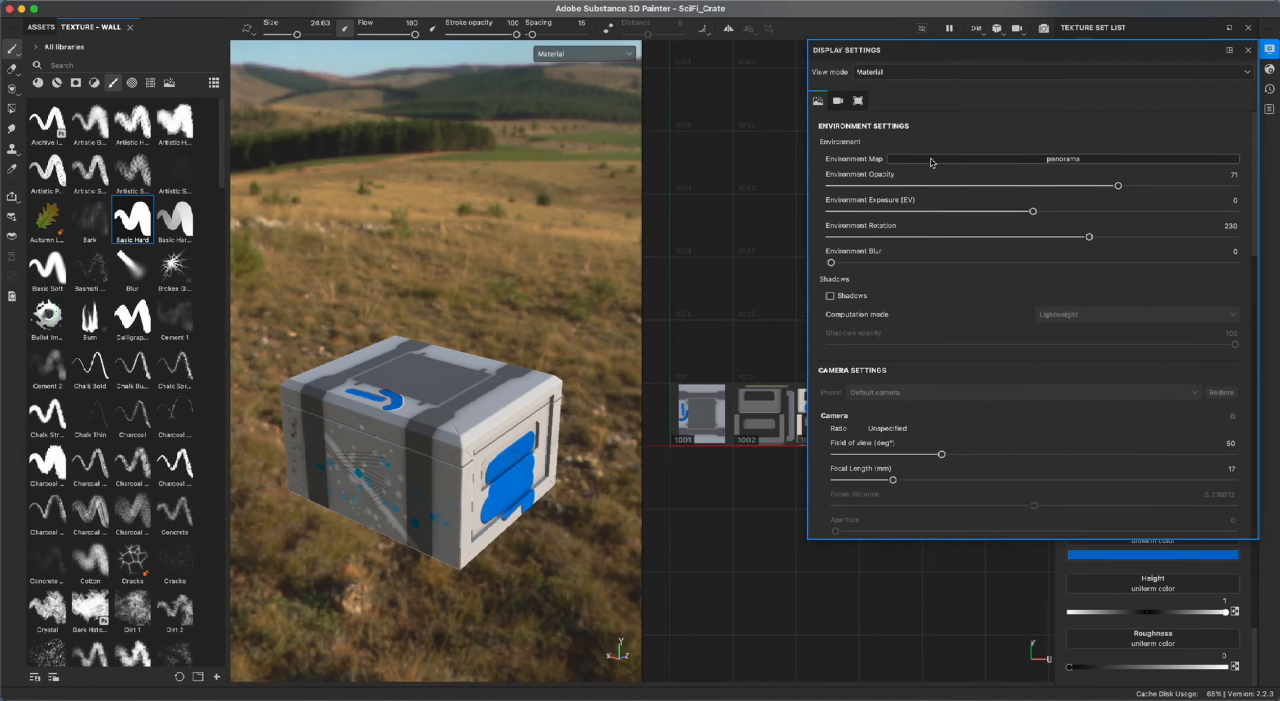
Set the environment blur to 27 and its opacity to 0, keeping Panorama as the environment map.
left_click_drag(832, 262, 934, 264)
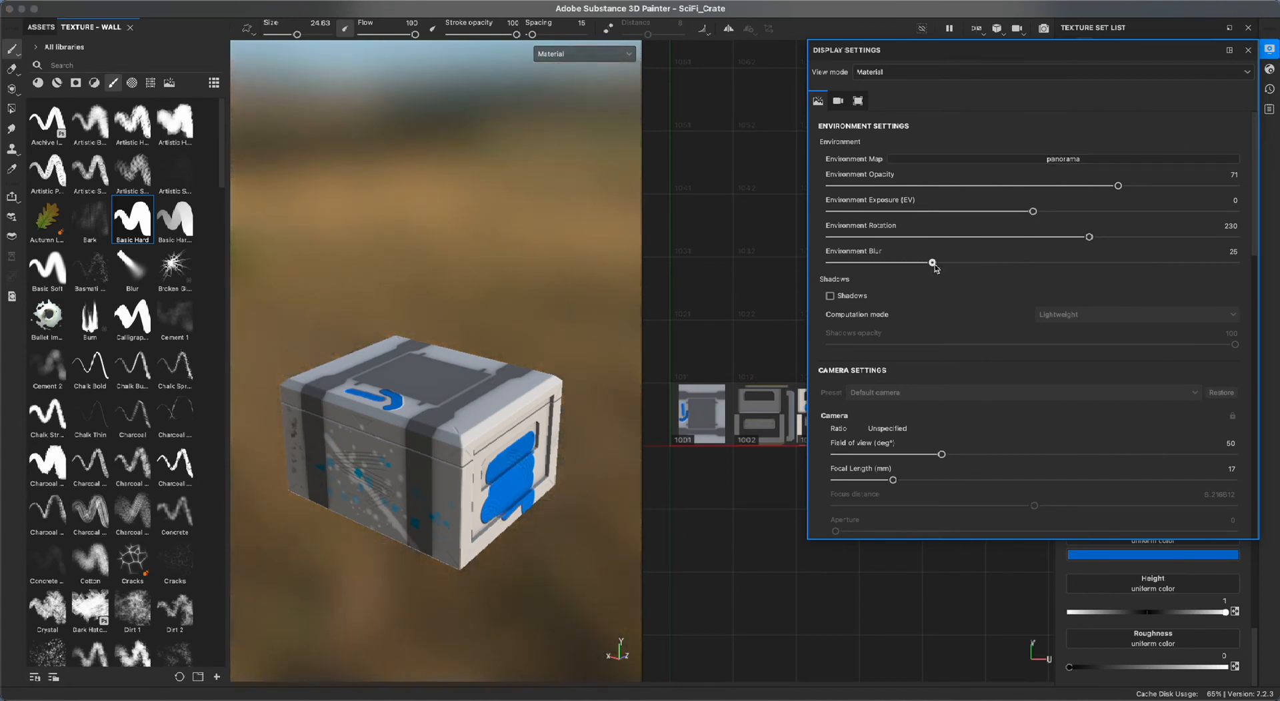
left_click_drag(1063, 188, 719, 176)
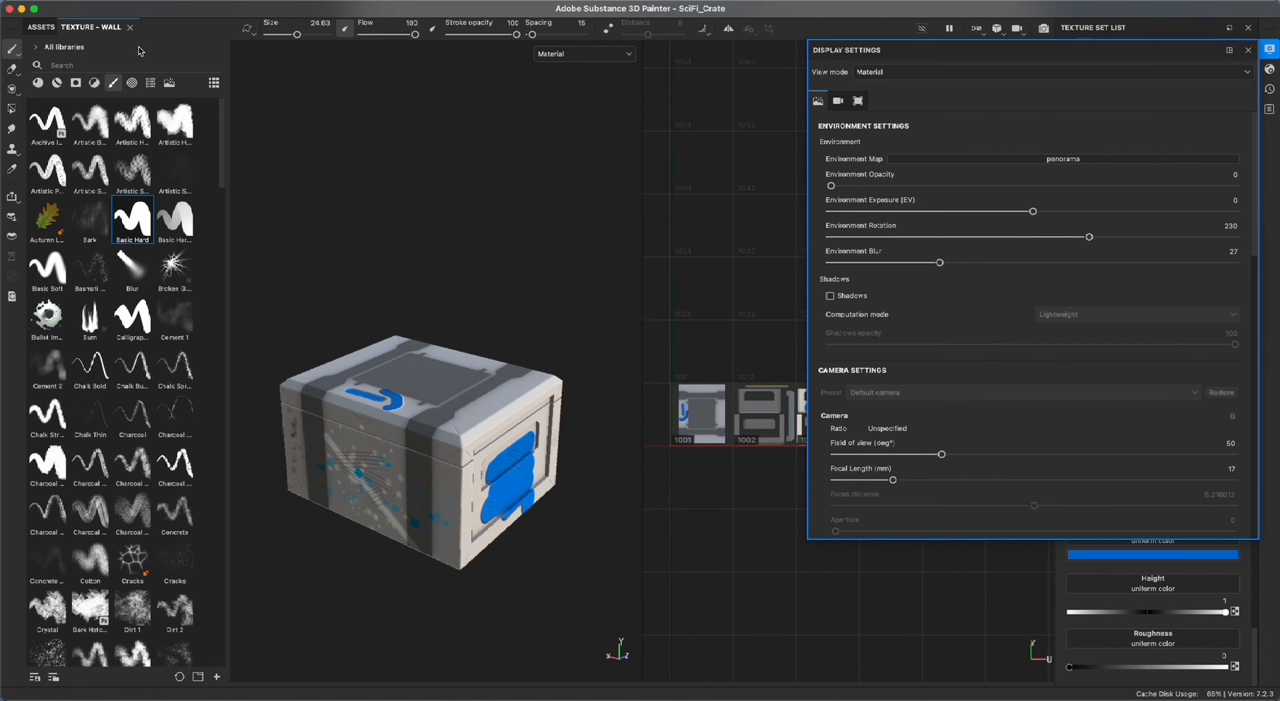
left_click(1017, 157)
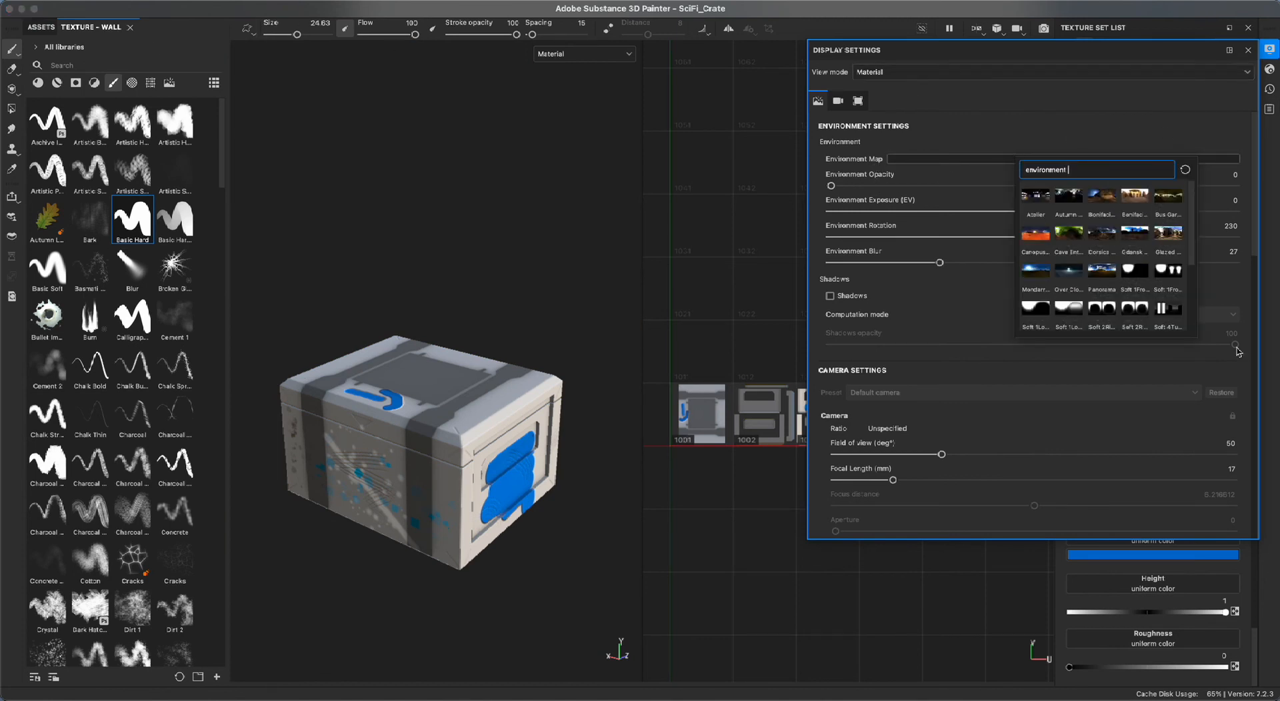
left_click_drag(1190, 230, 1183, 195)
left_click(1101, 270)
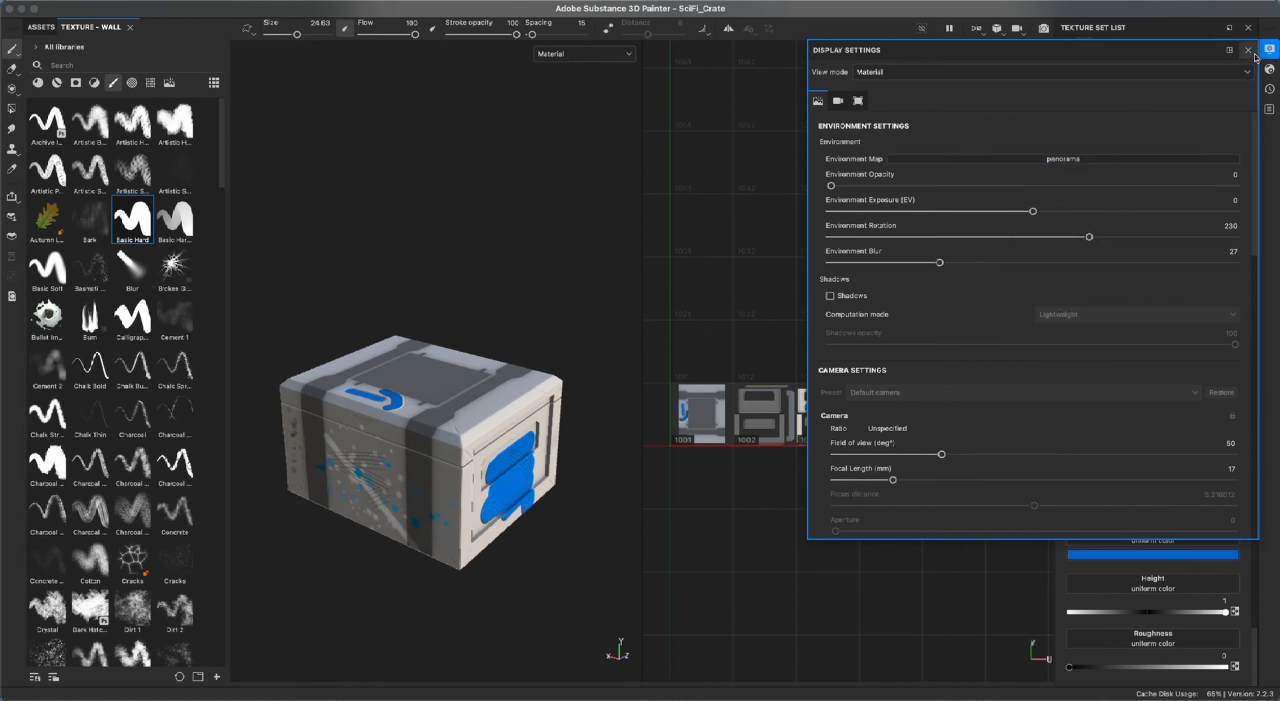
left_click(1247, 51)
Rotate the environment lighting so the crate's splattered long side is brightly lit.
mouse_move(426, 257)
left_mouse_down("alt")
mouse_move(492, 245)
mouse_move(488, 178)
mouse_move(492, 188)
mouse_move(454, 197)
left_mouse_up("alt")
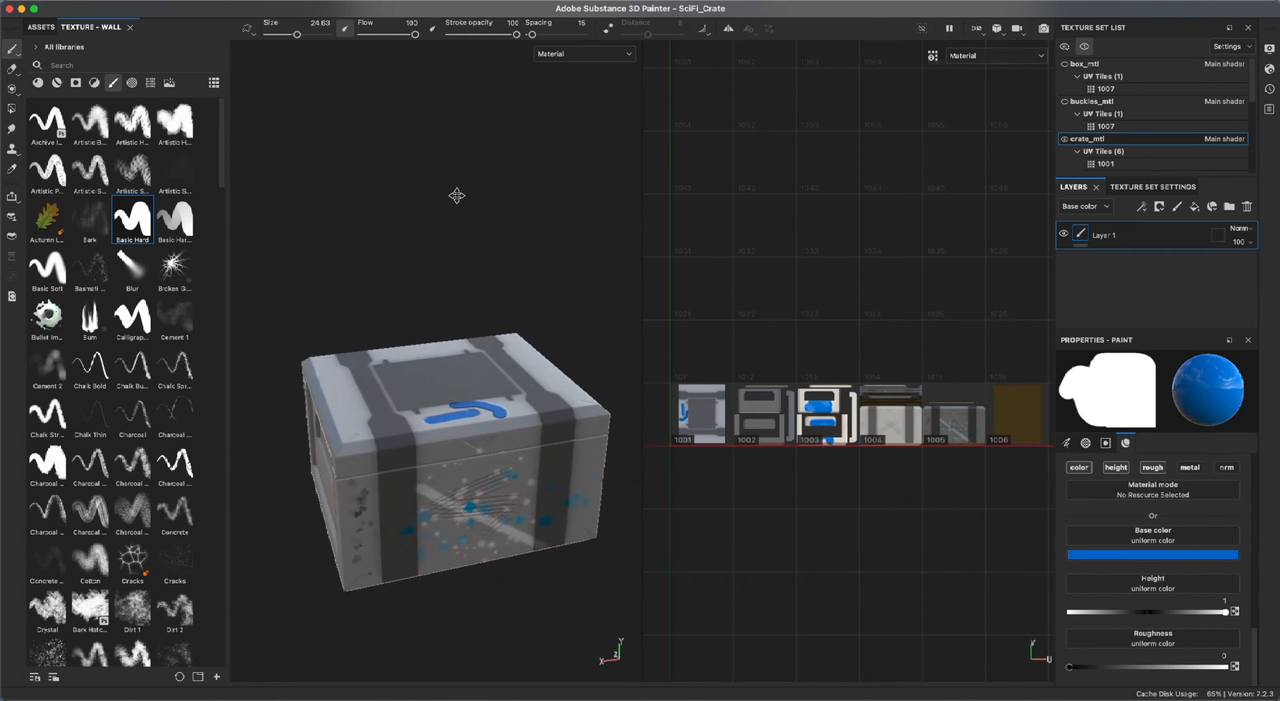
key("shift")
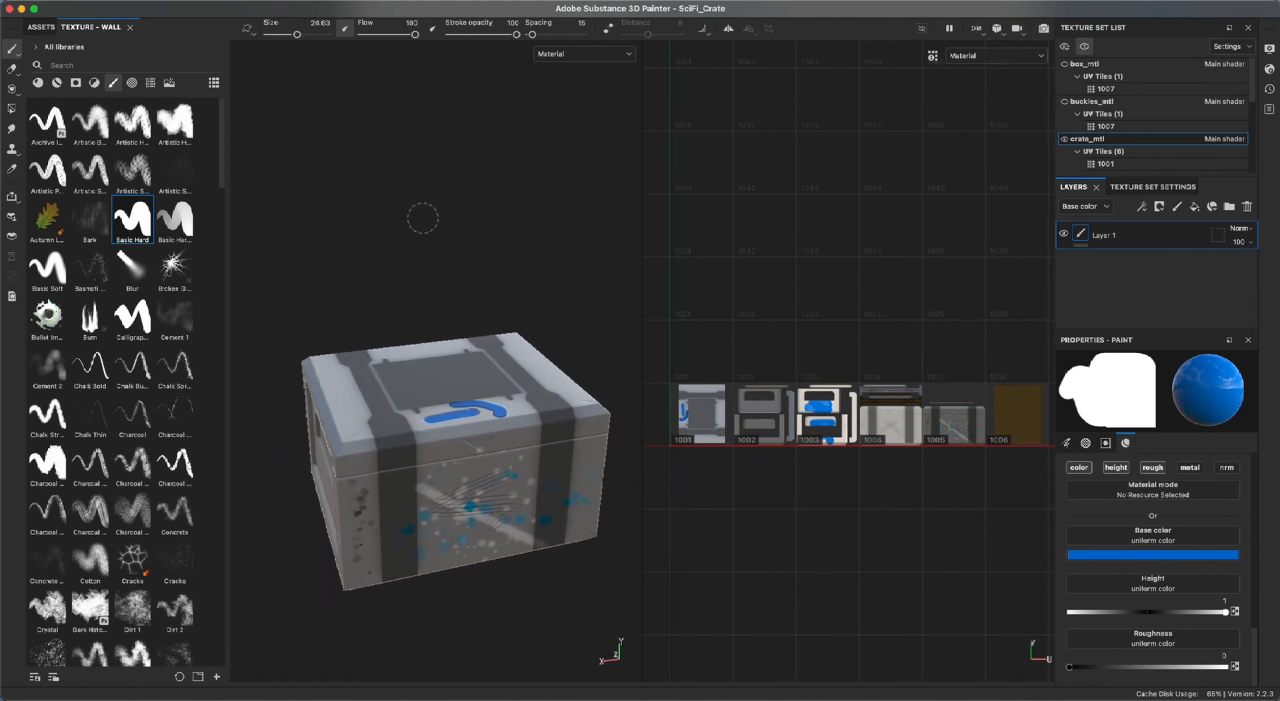
right_click_drag(420, 240, 498, 236, "shift")
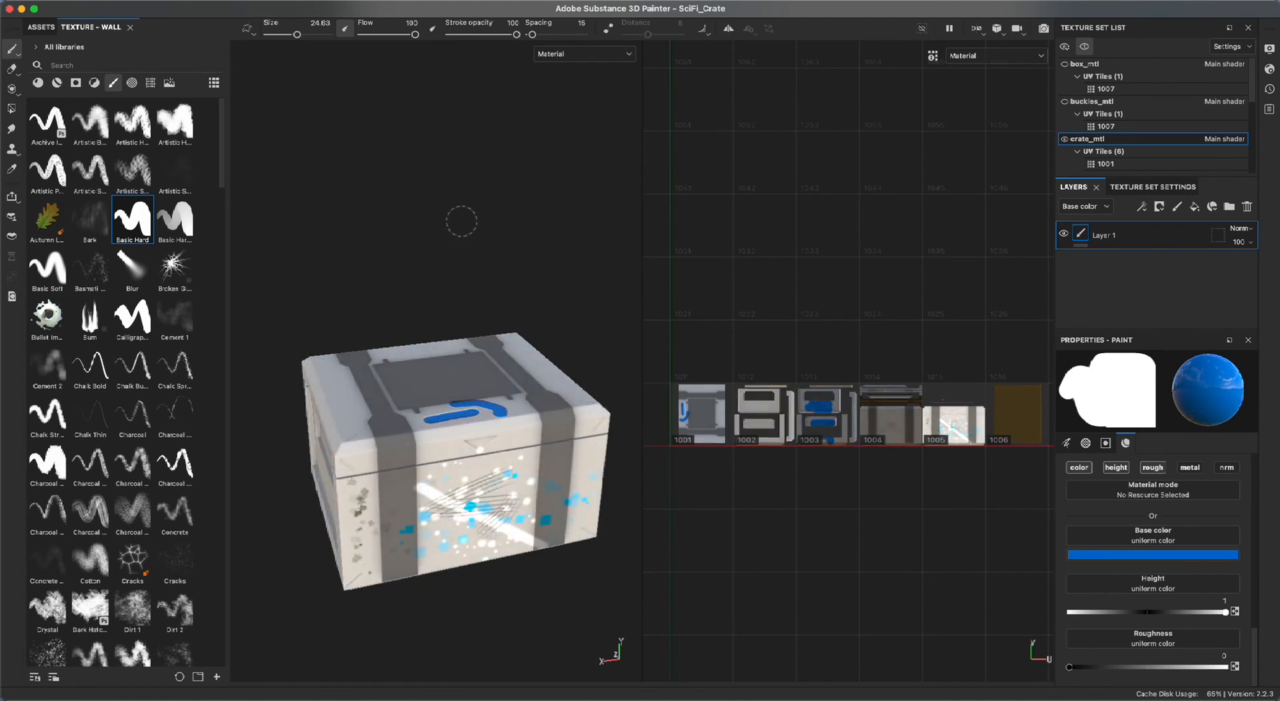
Enable the metallic channel with a value of 0 and paint a blue patch over the splattered long side.
left_click_drag(450, 274, 448, 253, "alt")
middle_click_drag(448, 253, 445, 213, "alt")
right_click_drag(445, 213, 489, 512, "alt")
left_click_drag(489, 511, 420, 488, "alt")
right_click_drag(420, 489, 394, 440, "alt")
middle_click_drag(394, 440, 353, 413, "alt")
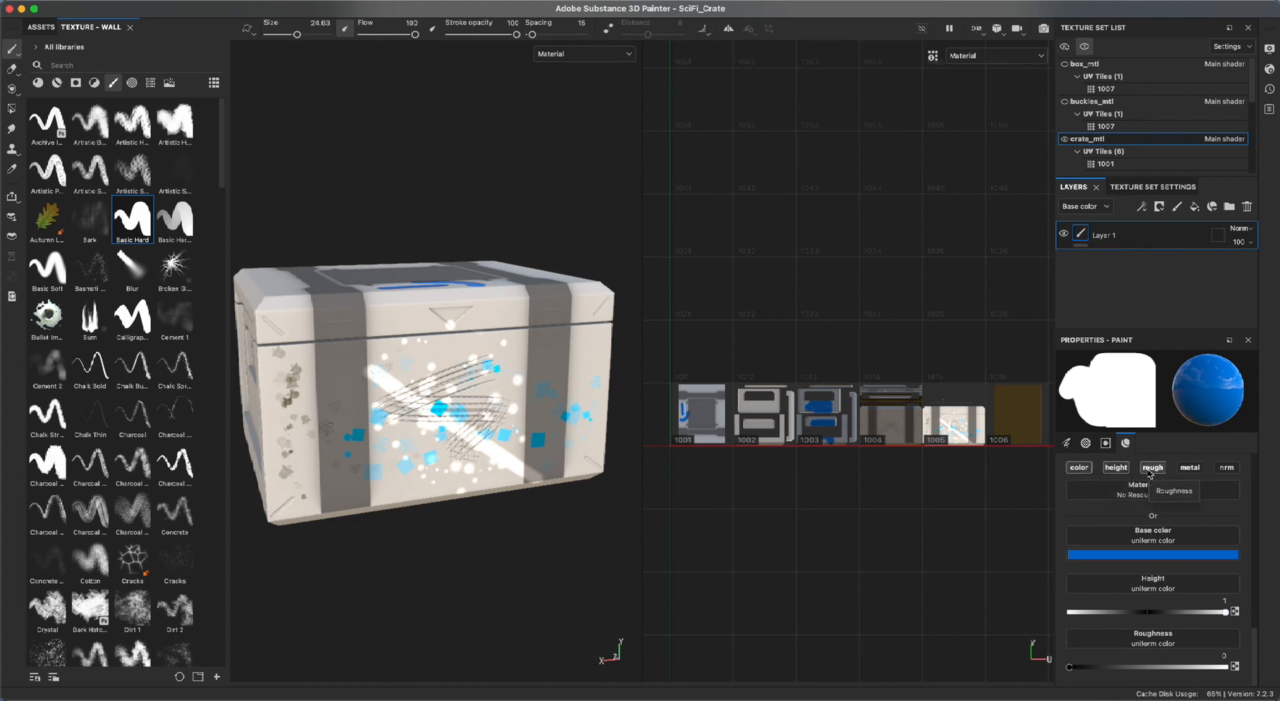
left_click(1190, 468)
scroll(1259, 633, "down", 3)
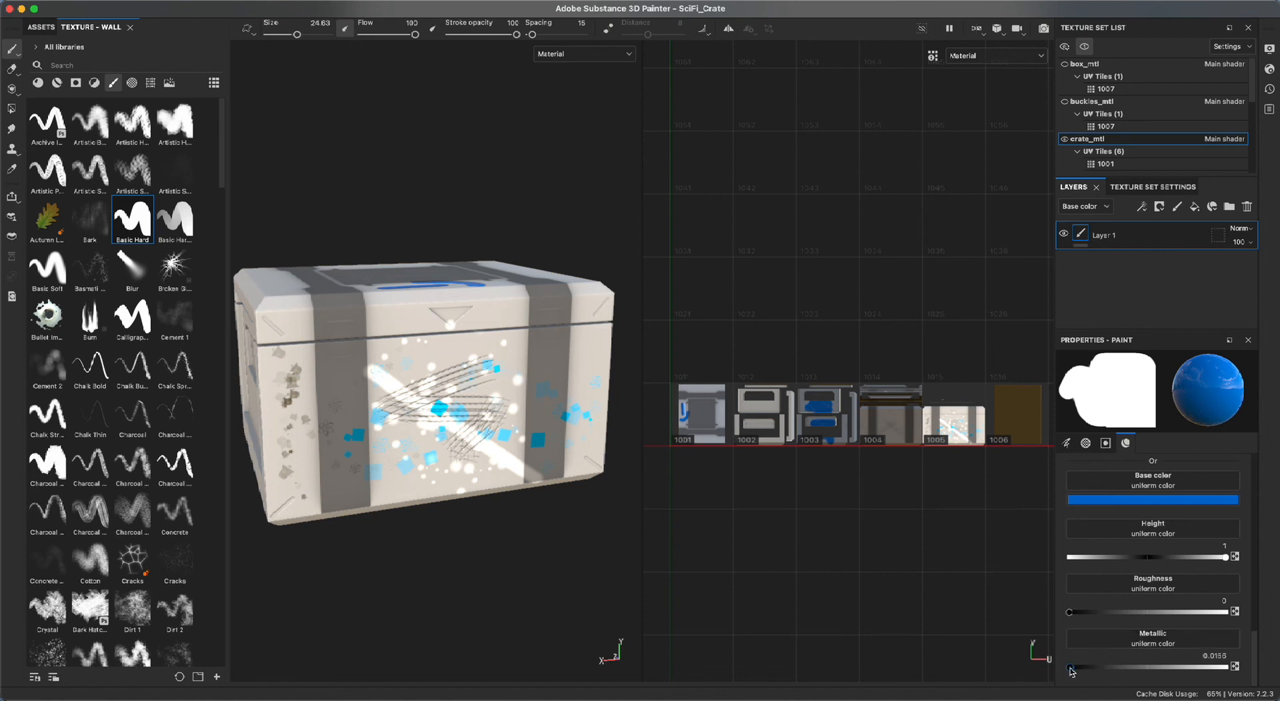
mouse_move(383, 340)
left_mouse_down()
mouse_move(490, 367)
mouse_move(387, 400)
mouse_move(459, 414)
left_mouse_up()
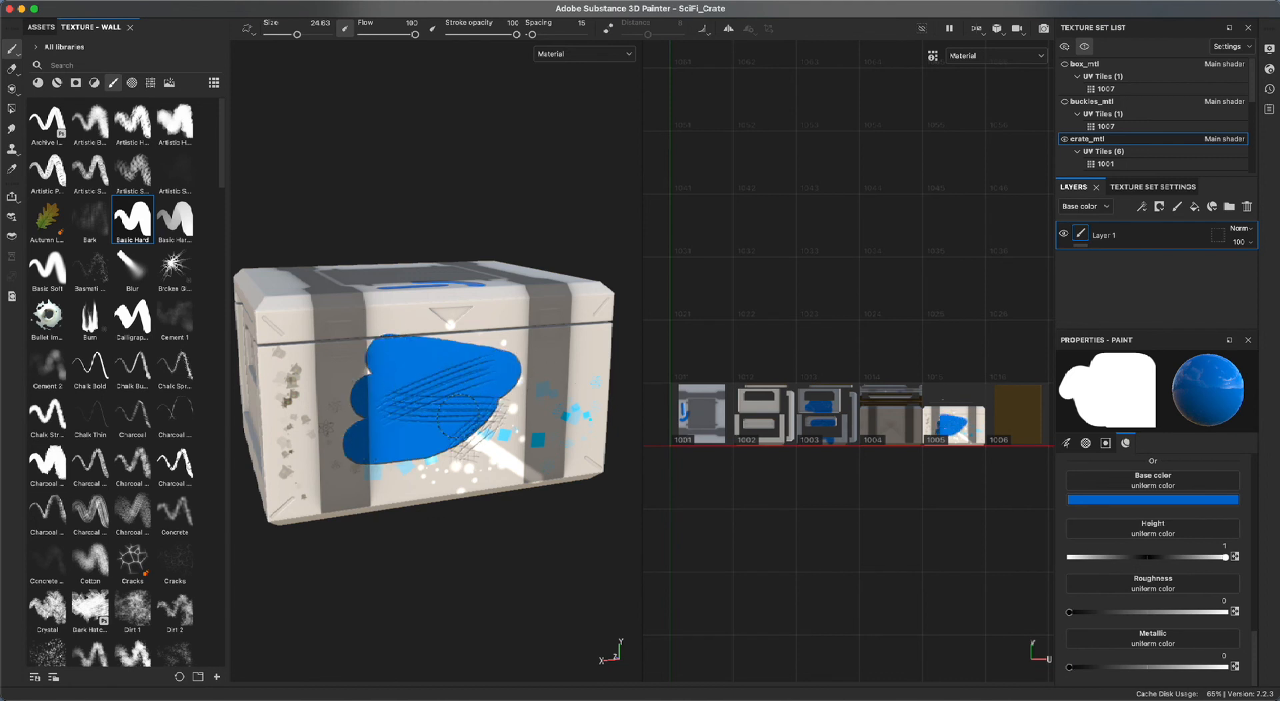
Set metallic to 1 and paint a second blue patch beside the first, then inspect it up close.
left_click_drag(1071, 666, 1275, 665)
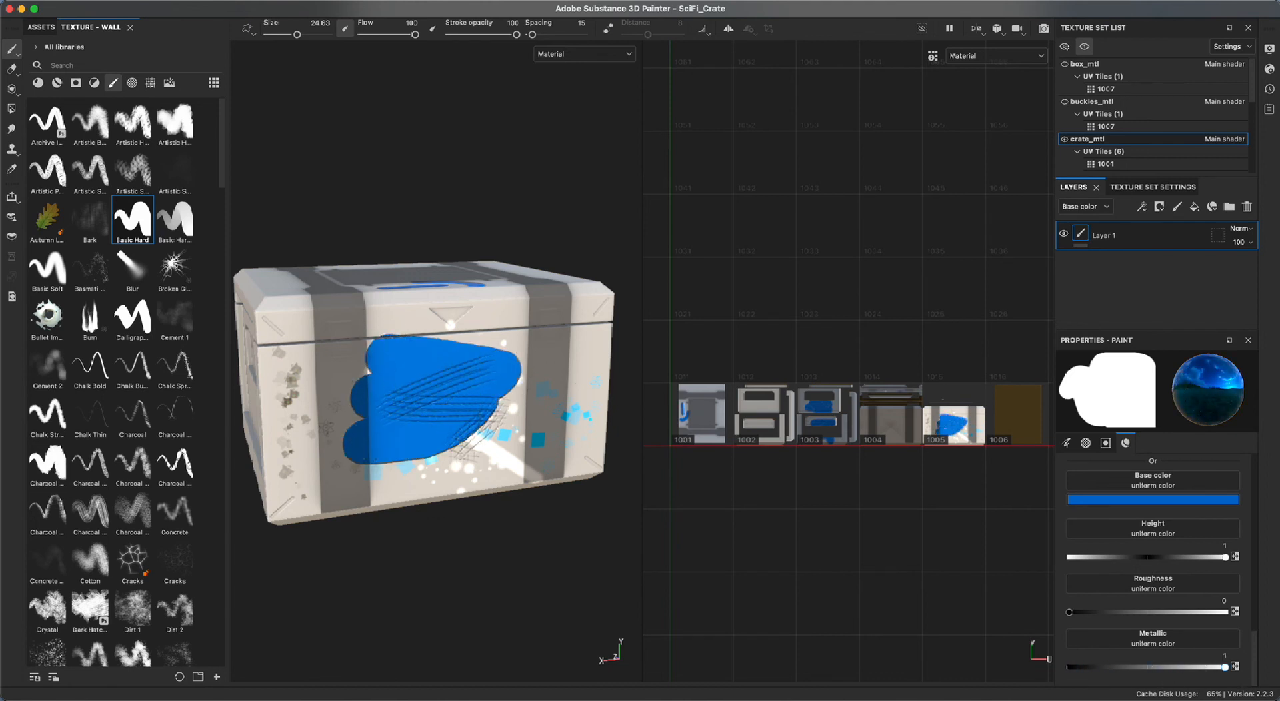
mouse_move(496, 472)
left_mouse_down()
mouse_move(533, 433)
mouse_move(493, 386)
mouse_move(526, 337)
mouse_move(483, 380)
mouse_move(605, 535)
mouse_move(537, 467)
mouse_move(492, 464)
mouse_move(485, 490)
mouse_move(586, 523)
mouse_move(594, 500)
mouse_move(513, 481)
mouse_move(551, 494)
left_mouse_up()
middle_click_drag(548, 435, 490, 439, "alt")
right_click_drag(490, 439, 589, 508, "alt")
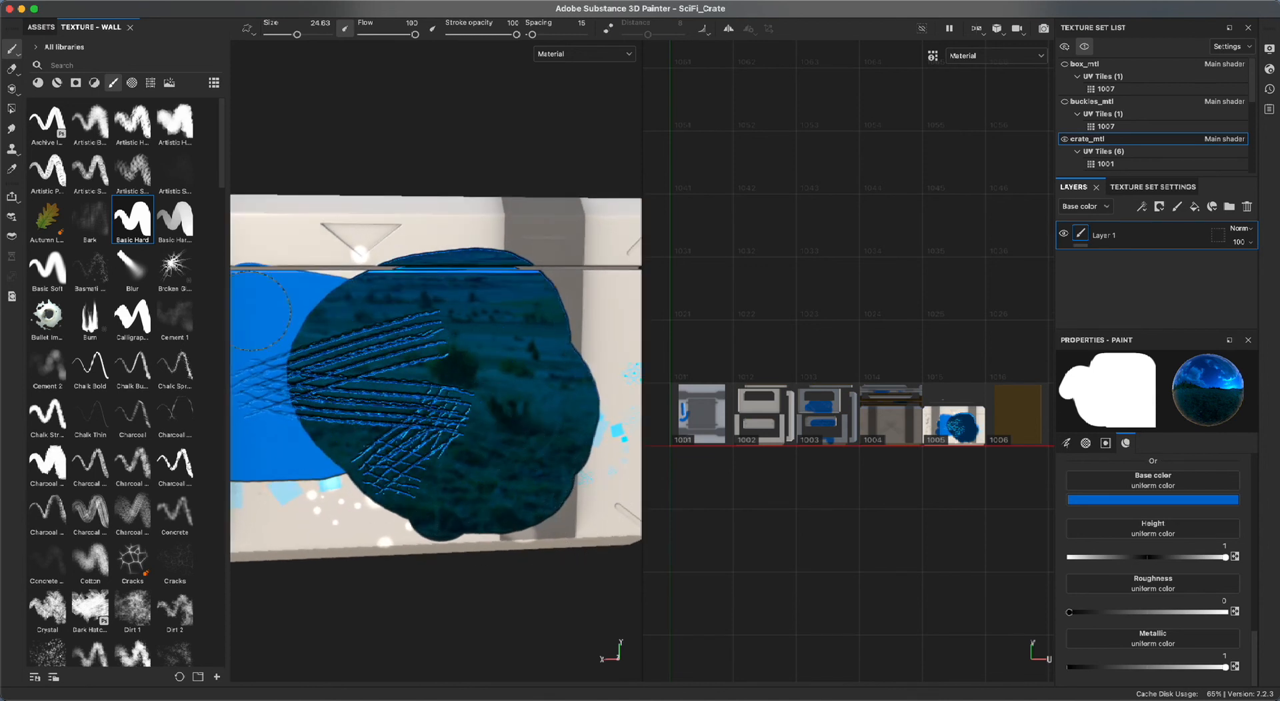
Switch to the Eraser and review its brush, alpha, stencil and material settings.
left_click(13, 69)
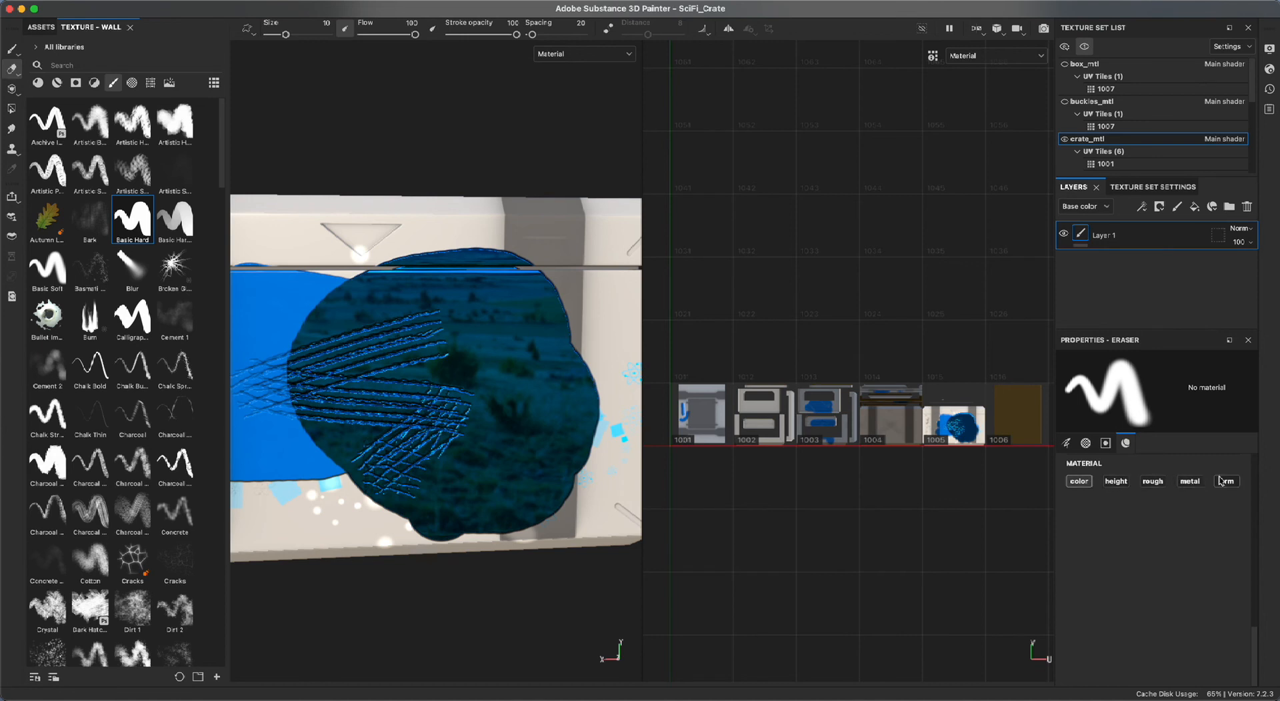
left_click(1065, 443)
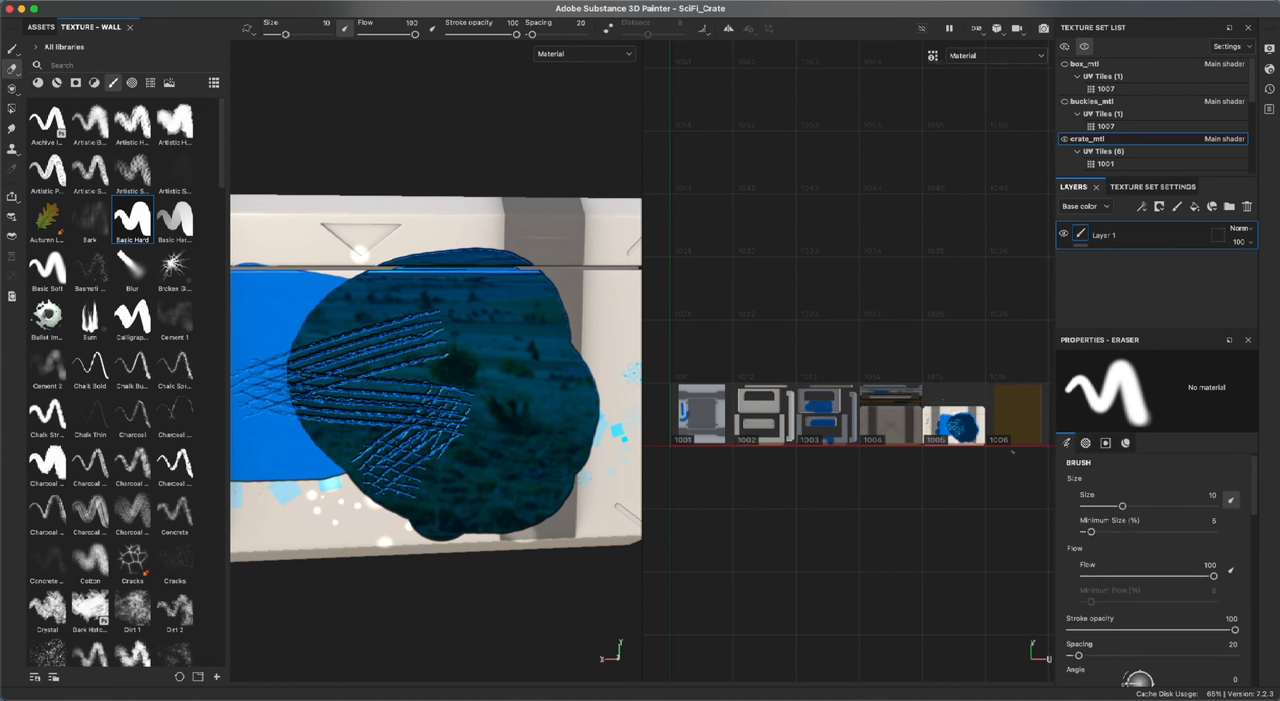
left_click(1086, 444)
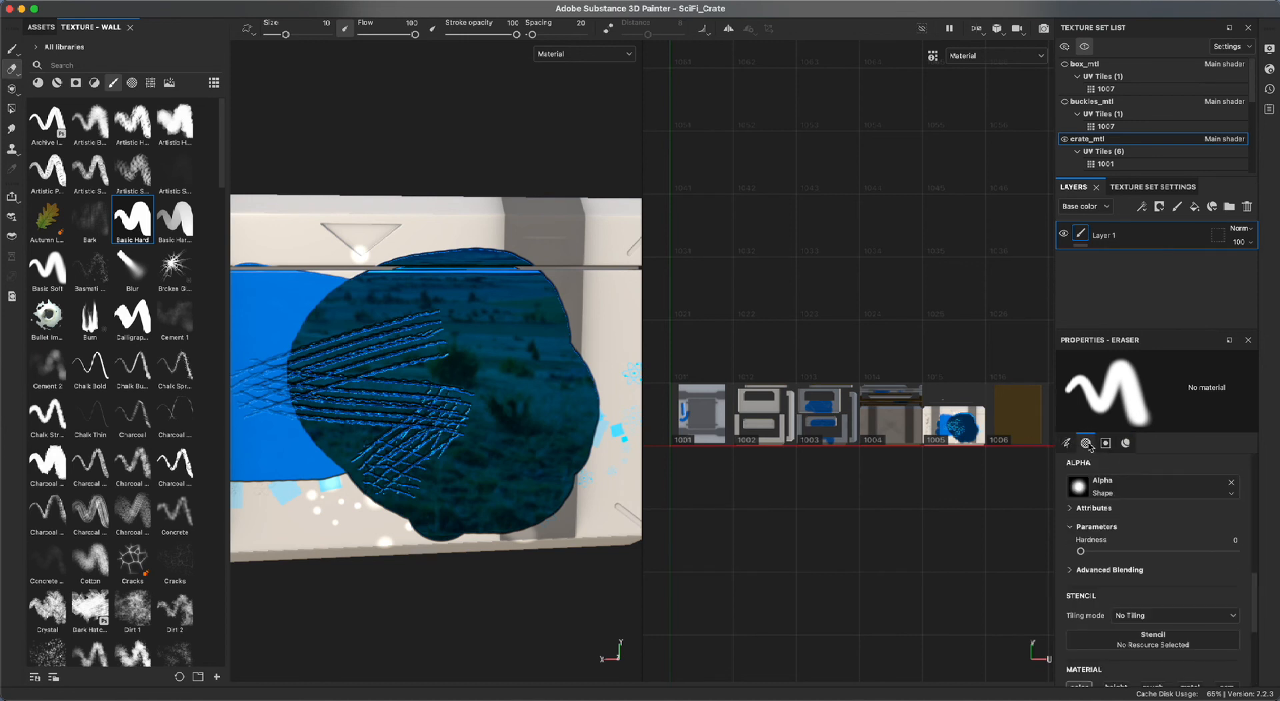
left_click(1105, 443)
left_click(1125, 443)
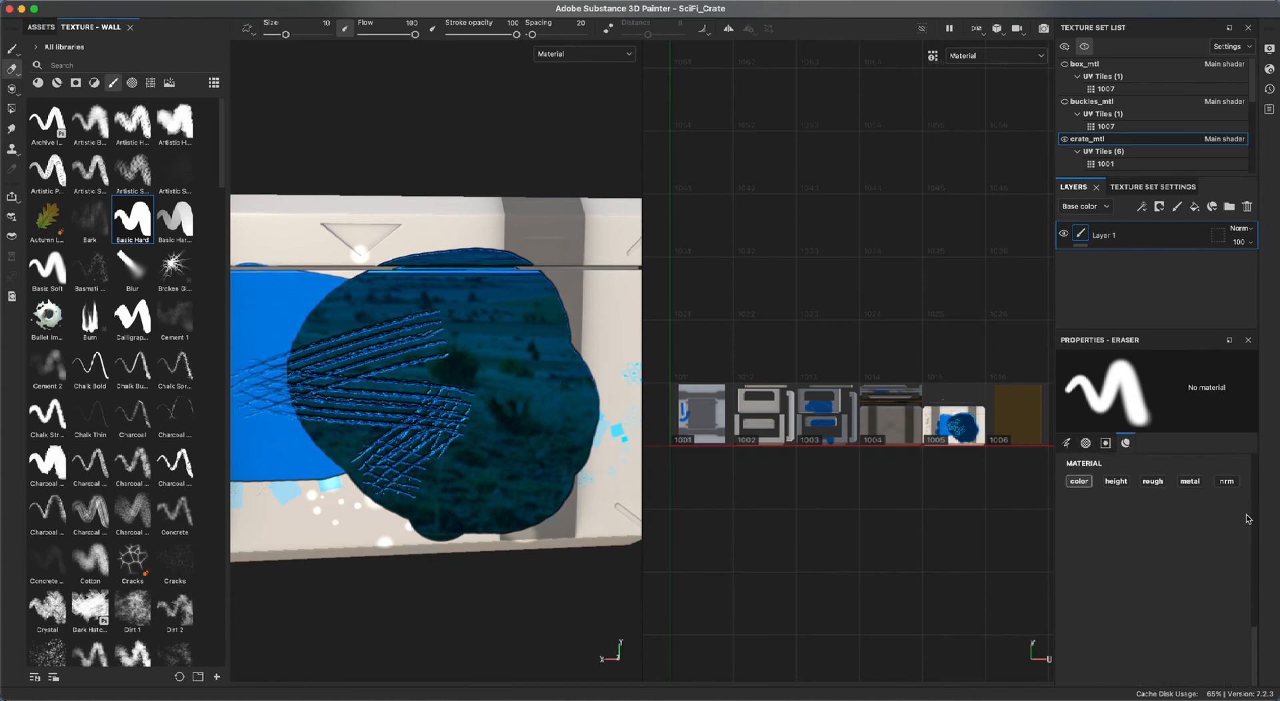
Enable the eraser's height, roughness, metallic and normal channels, try an erasing stroke across the metallic patch, and undo it.
left_click(1117, 482)
left_click(1153, 481)
left_click(1189, 481)
left_click(1227, 482)
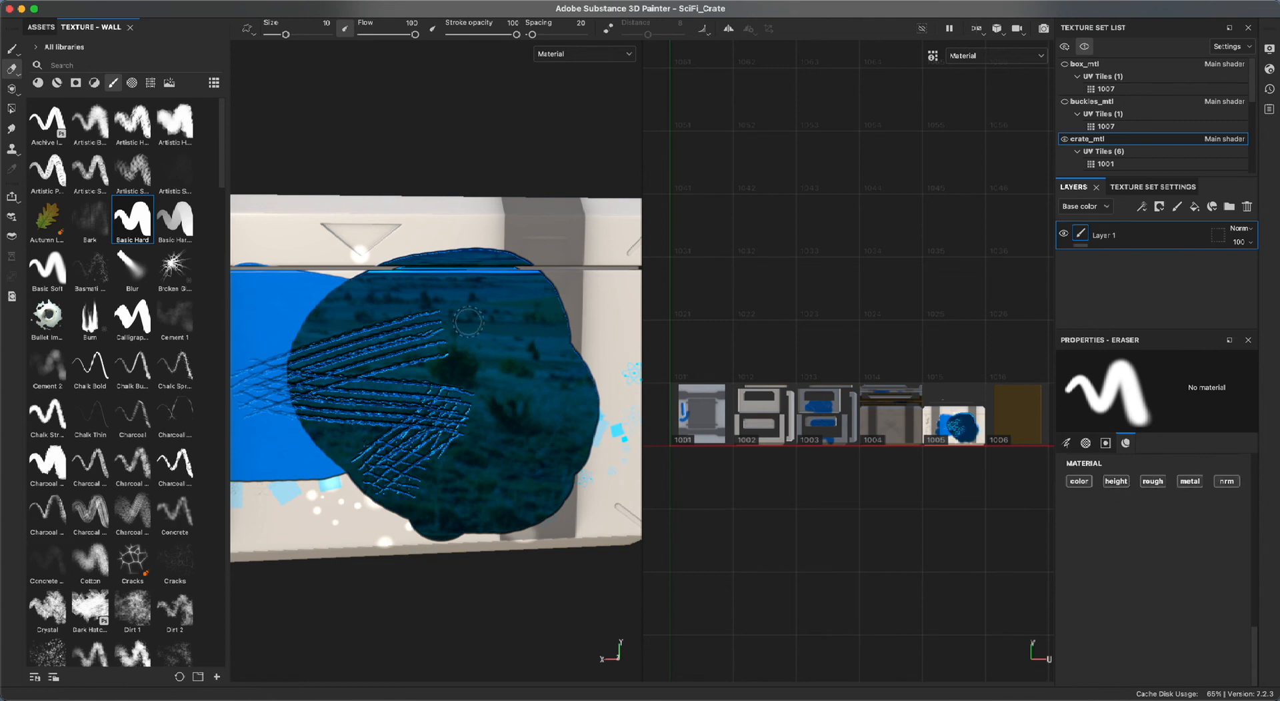
mouse_move(420, 257)
left_mouse_down()
mouse_move(609, 400)
mouse_move(638, 454)
left_mouse_up()
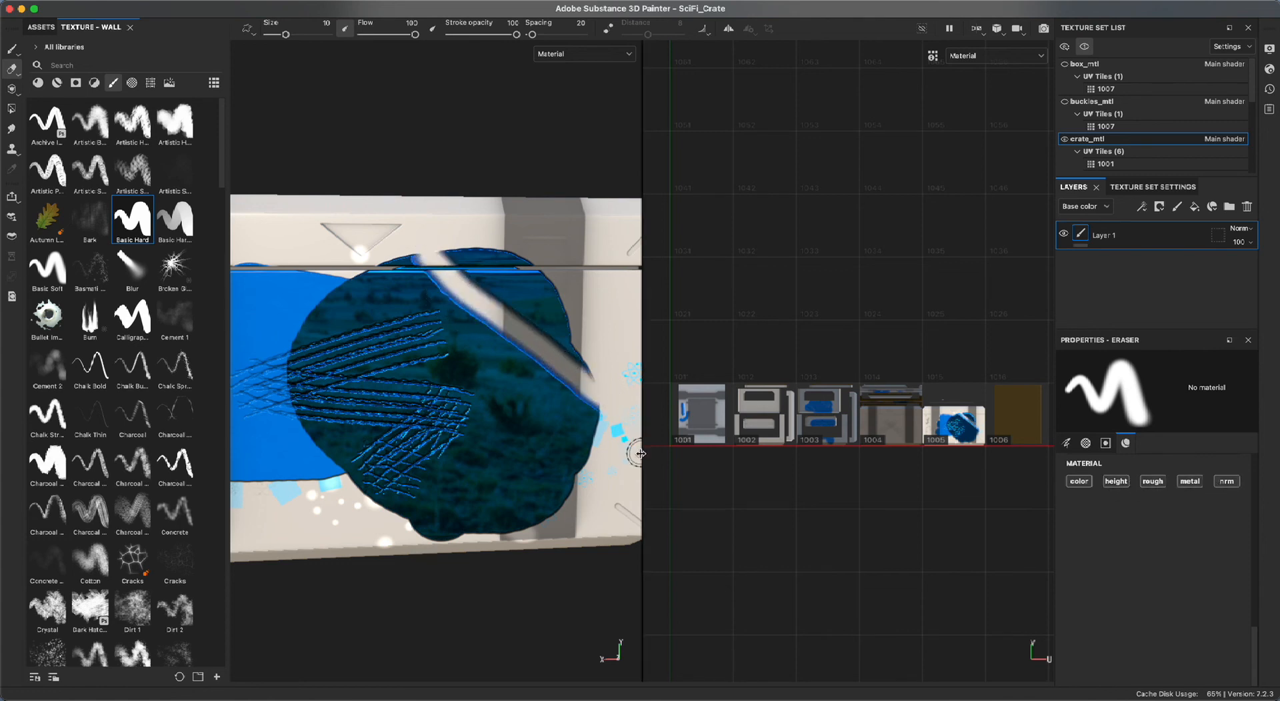
key("super+z")
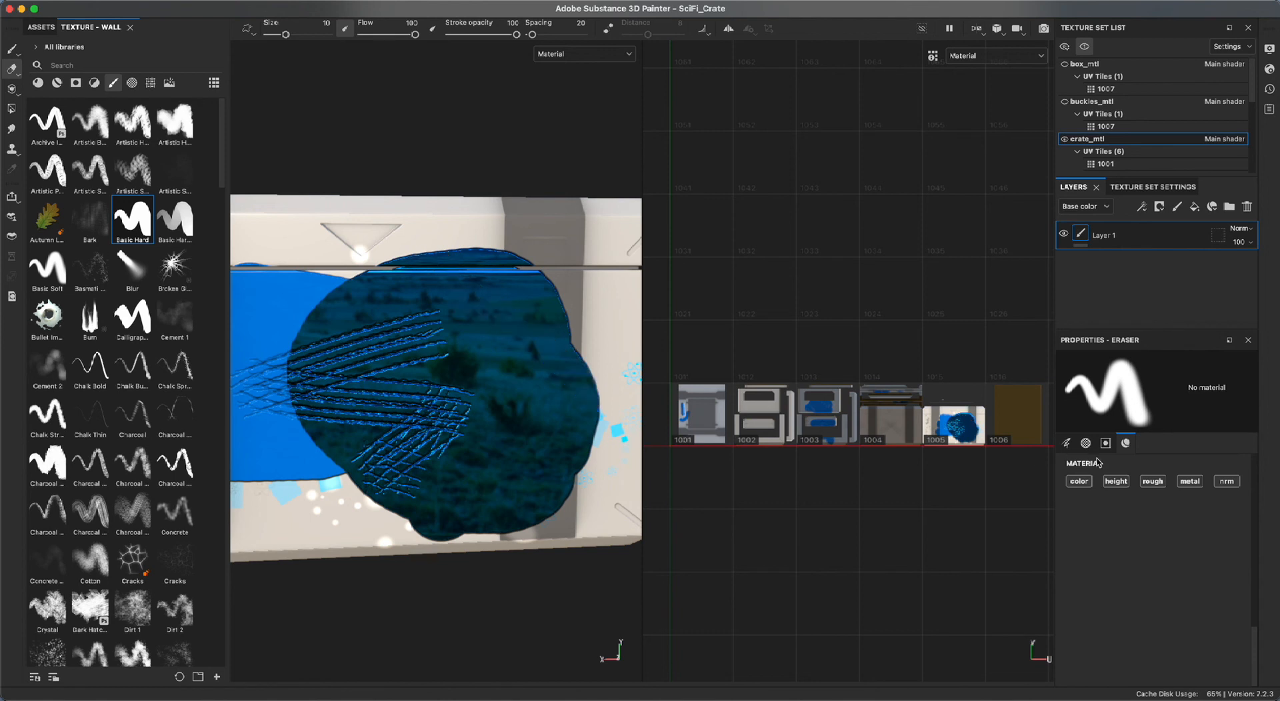
Limit the eraser to the color channel and erase the blue color from the metallic patch and part of the neighbouring patch.
left_click(1120, 481)
left_click(1157, 481)
left_click(1194, 482)
left_click(1233, 483)
mouse_move(337, 303)
left_mouse_down()
mouse_move(483, 257)
mouse_move(460, 293)
mouse_move(293, 333)
mouse_move(468, 283)
mouse_move(273, 367)
mouse_move(524, 331)
left_mouse_up()
mouse_move(502, 275)
left_mouse_down()
mouse_move(544, 313)
mouse_move(405, 343)
mouse_move(260, 400)
mouse_move(495, 341)
mouse_move(477, 403)
mouse_move(247, 427)
mouse_move(566, 346)
mouse_move(373, 477)
mouse_move(580, 394)
mouse_move(280, 467)
mouse_move(337, 531)
mouse_move(516, 522)
left_mouse_up()
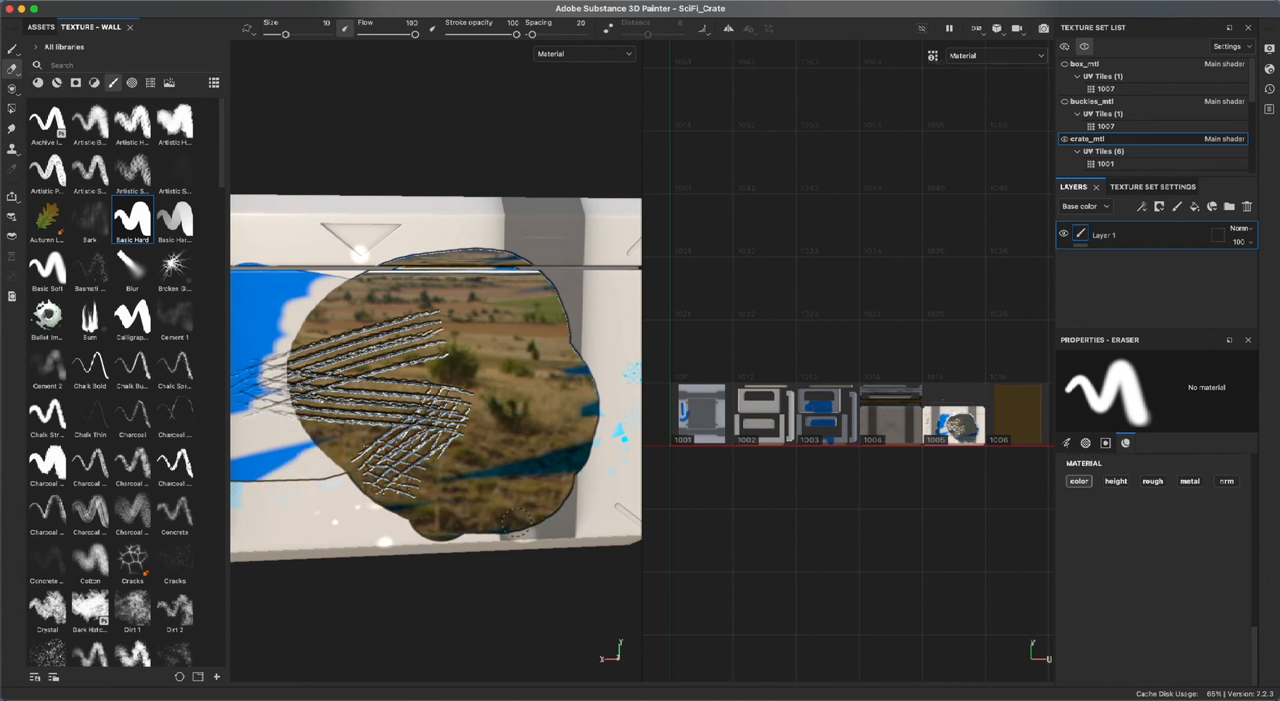
left_click_drag(573, 623, 493, 580, "alt")
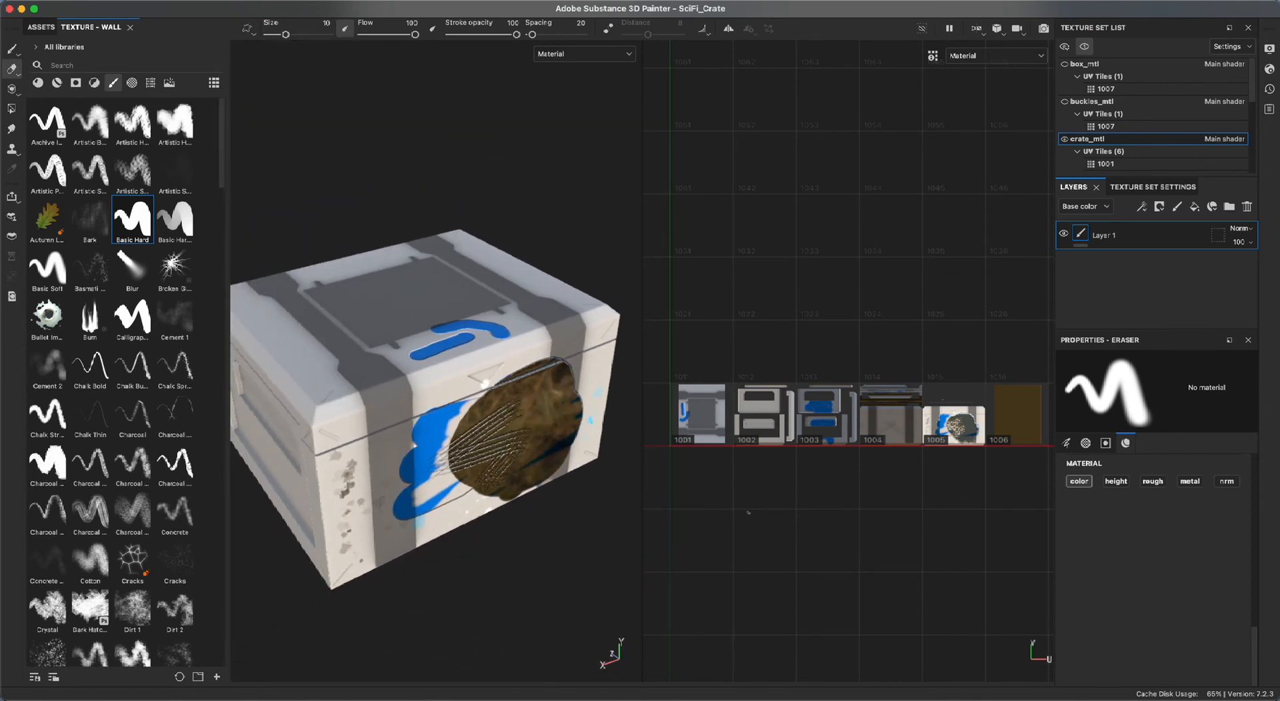
Switch back to the paint brush and leave only the normal channel enabled in its material.
left_click(12, 49)
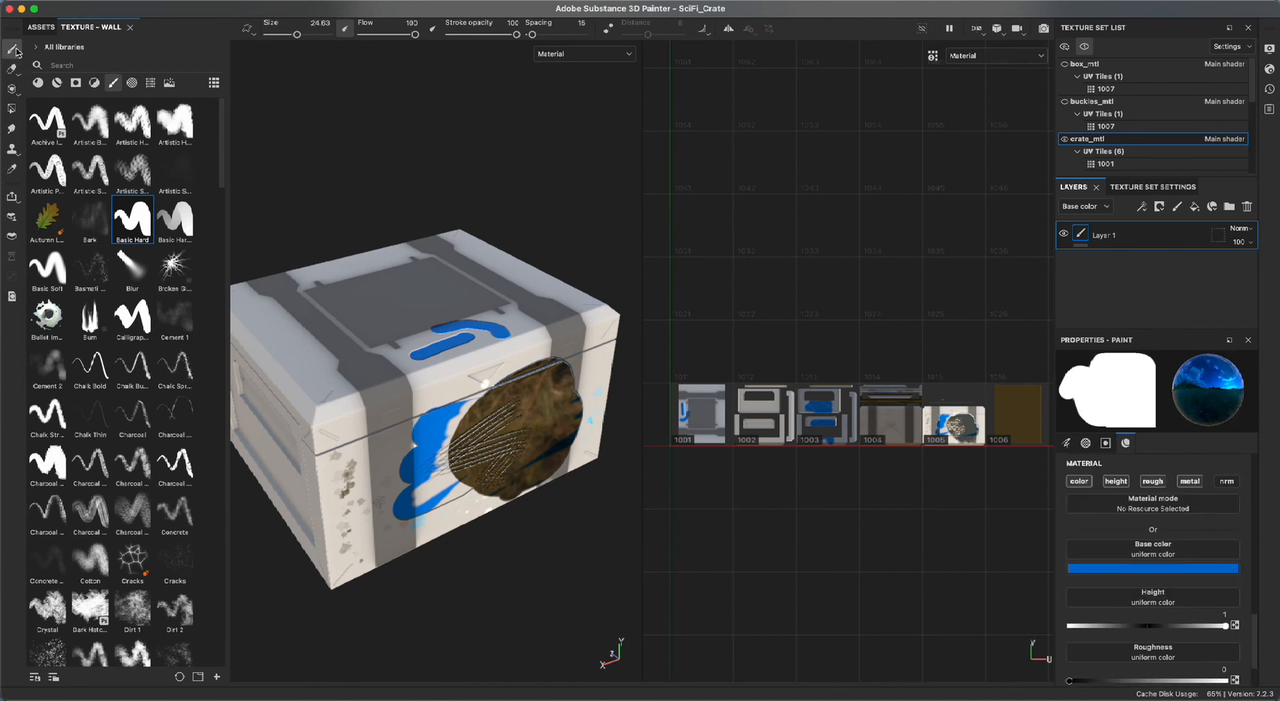
mouse_move(1257, 640)
left_mouse_down()
mouse_move(1264, 691)
mouse_move(1269, 588)
mouse_move(1272, 679)
left_mouse_up()
scroll(1233, 633, "up", 4)
left_click(1108, 518)
left_click(1153, 516)
left_click(1189, 516)
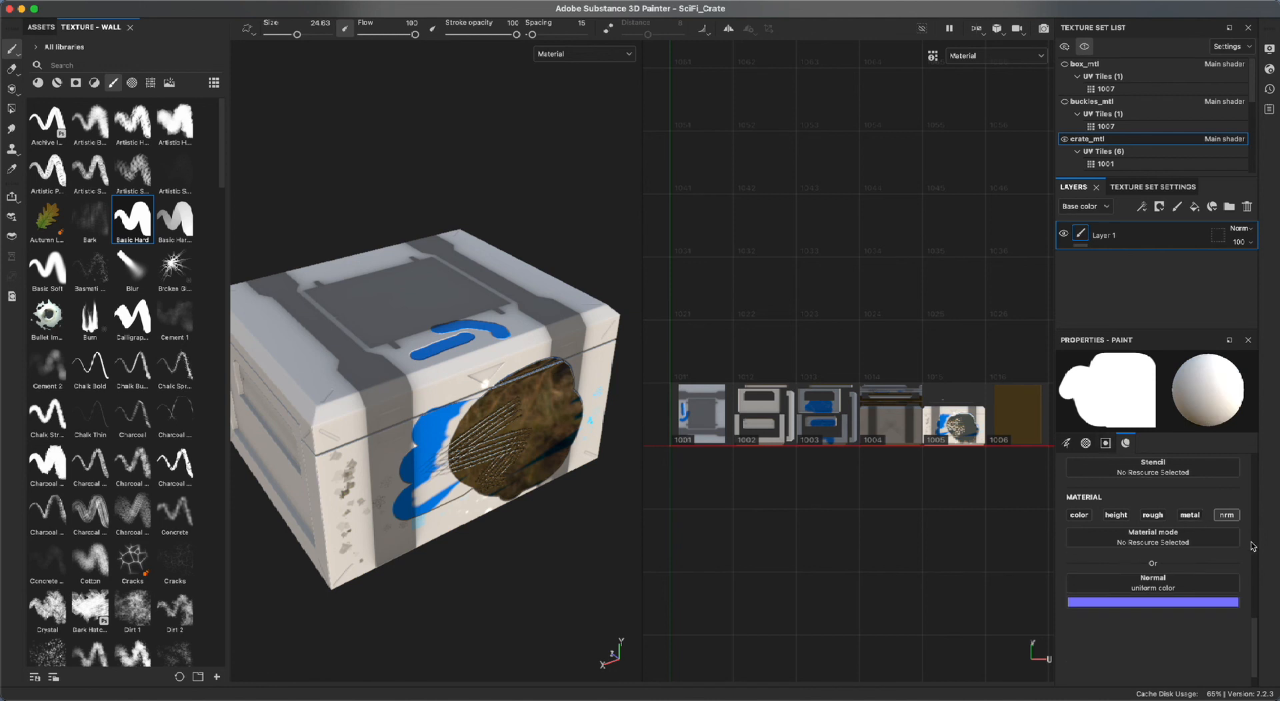
Assign the Circle Button Steps texture to the paint material's normal channel.
left_click(1179, 587)
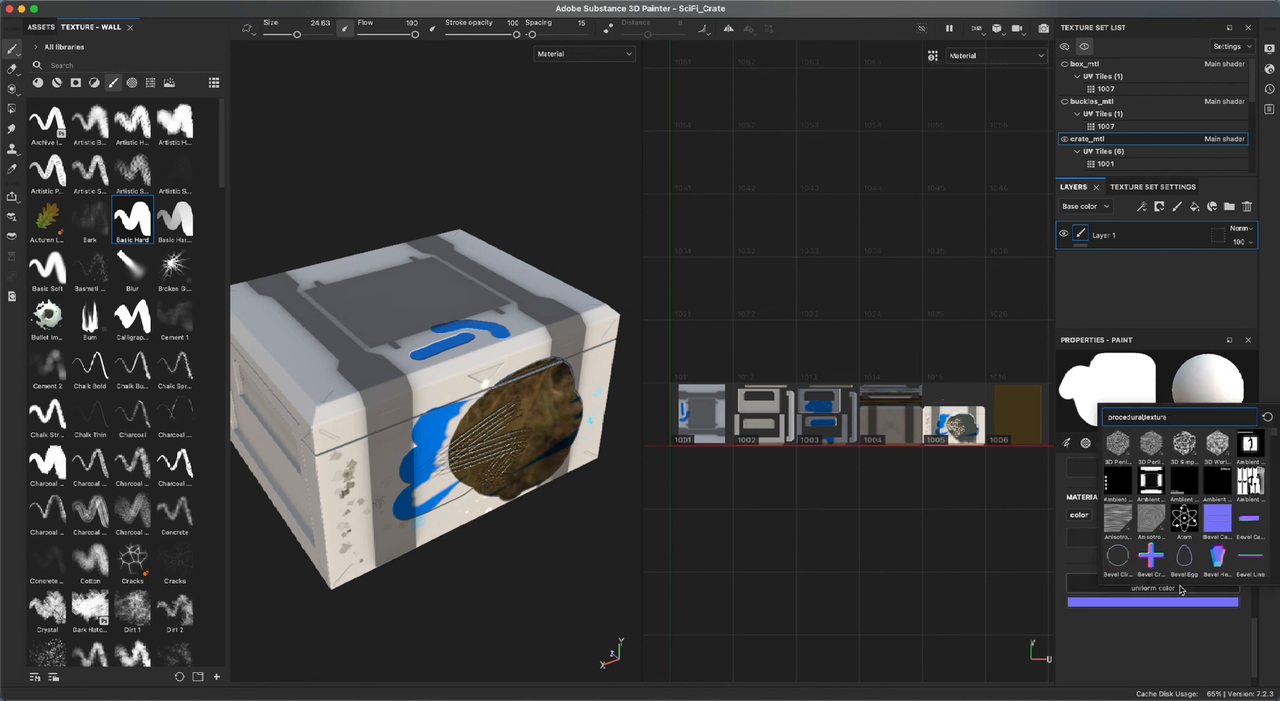
left_click_drag(1275, 438, 1275, 456)
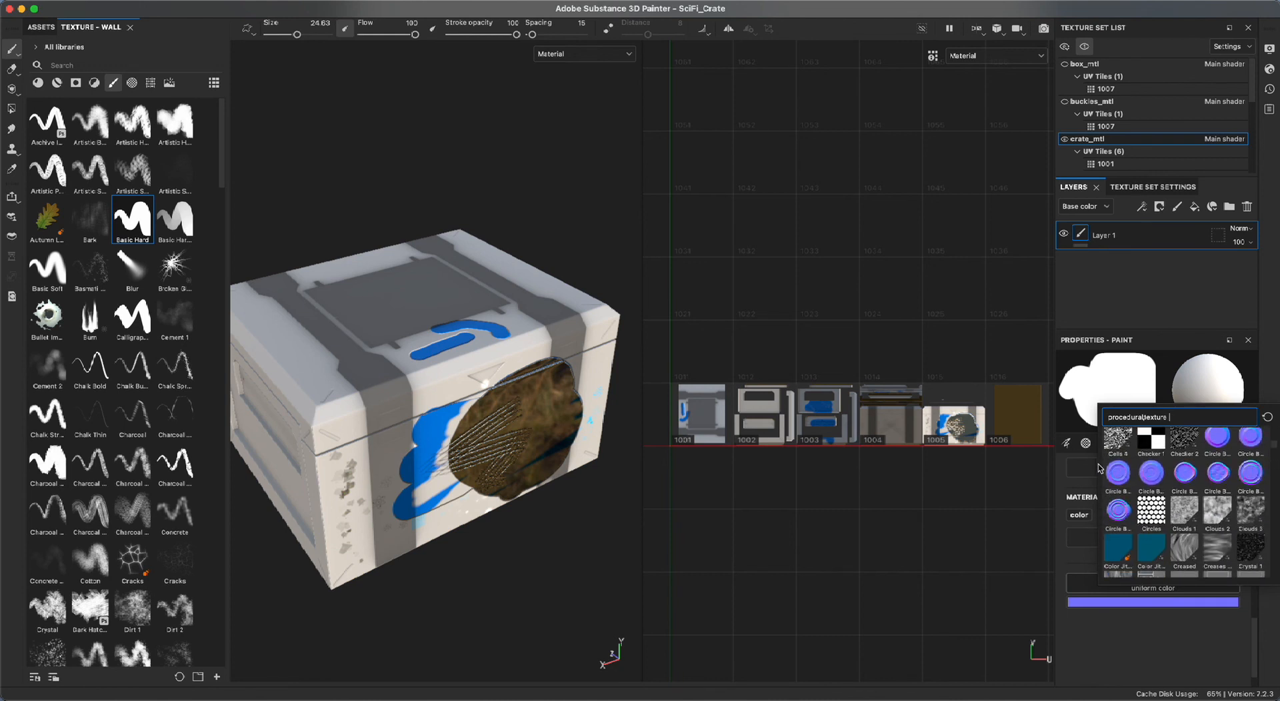
left_click(1119, 511)
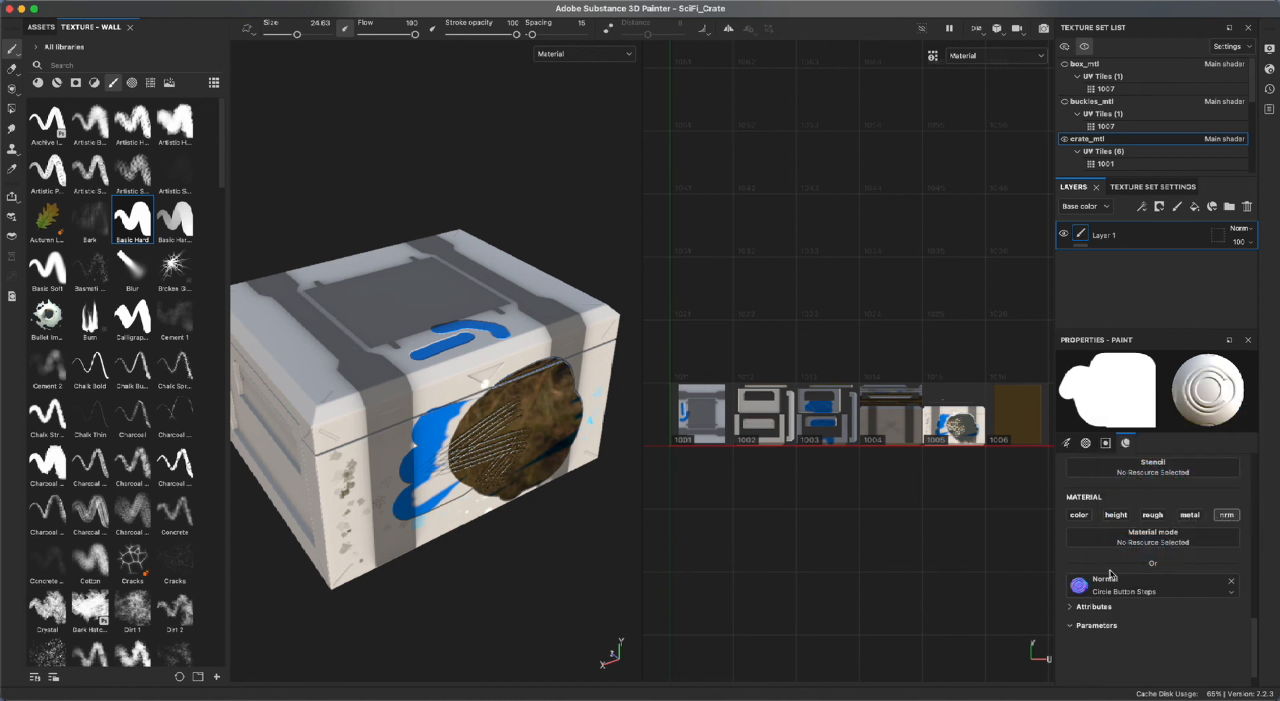
Enlarge the brush to 38.98 and stamp the circular button normal detail below the recessed panel on the crate's unpainted end.
left_click_drag(460, 533, 550, 513, "alt")
middle_click_drag(407, 510, 497, 480, "alt")
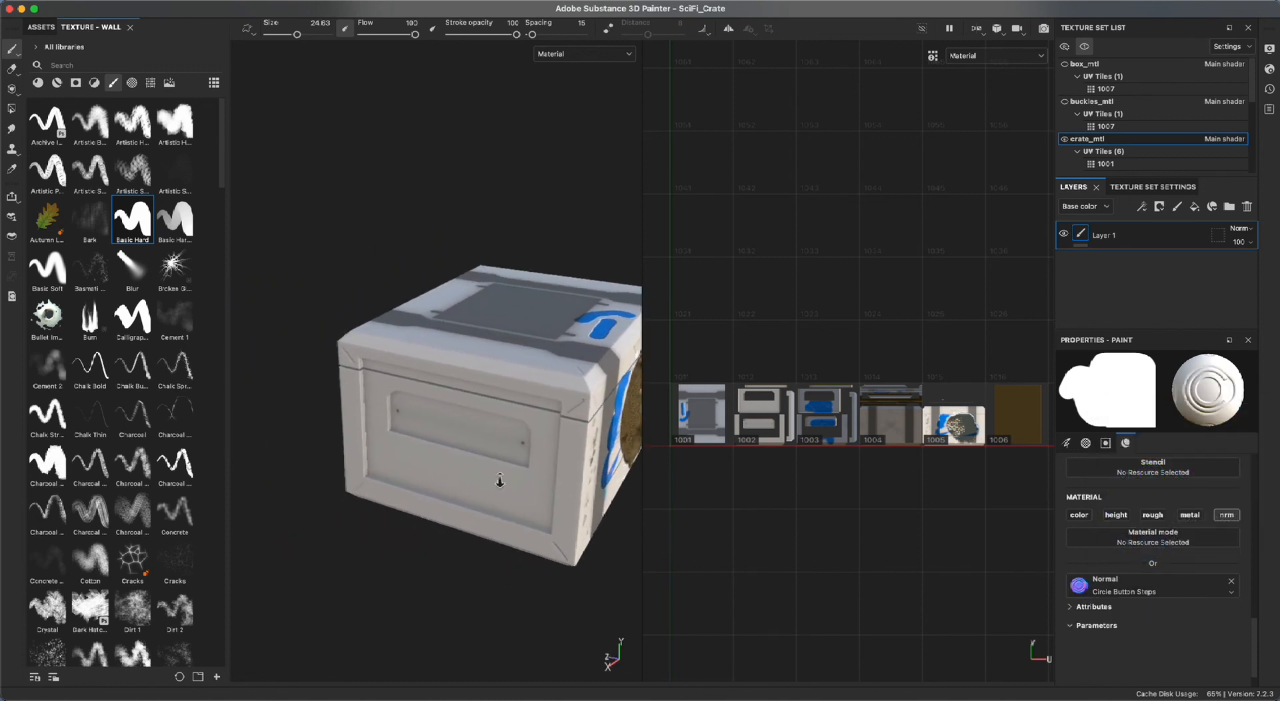
scroll(500, 477, "up", 3)
left_click_drag(504, 472, 525, 471, "alt")
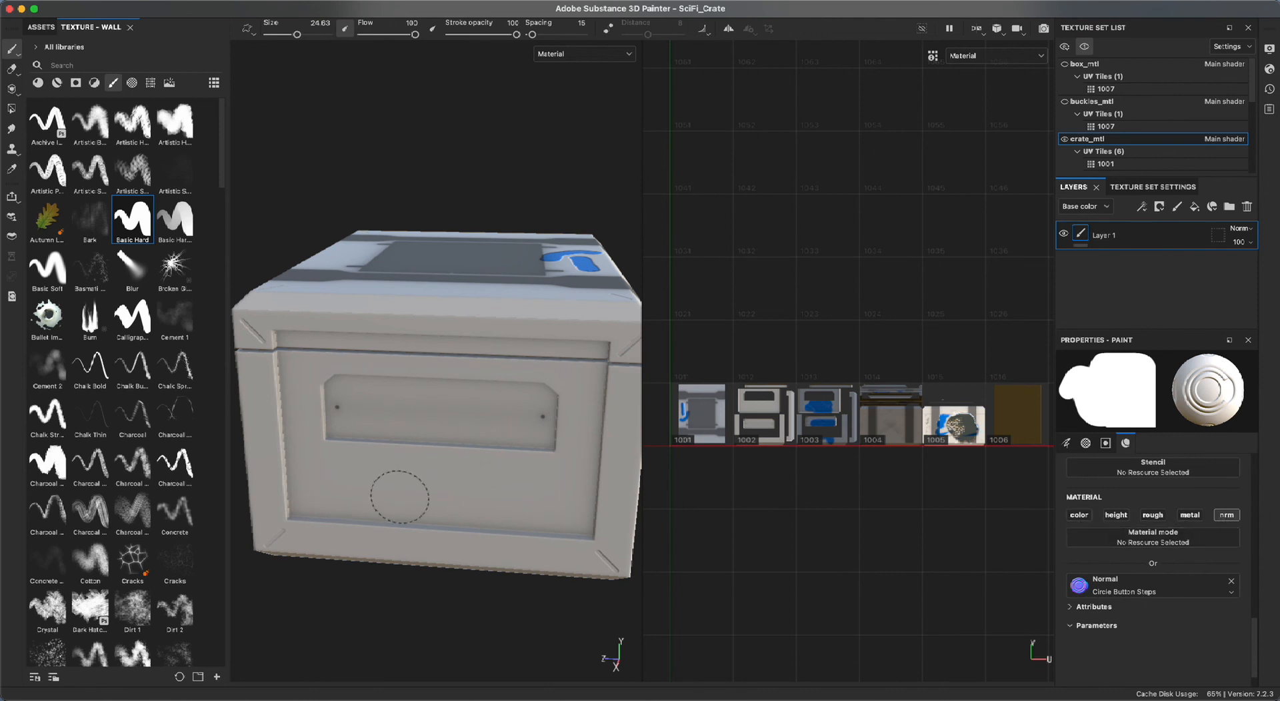
right_click_drag(466, 490, 486, 489, "super")
left_click(464, 491)
mouse_move(572, 627)
left_mouse_down("alt")
mouse_move(568, 611)
mouse_move(651, 552)
mouse_move(608, 450)
mouse_move(620, 573)
mouse_move(538, 632)
mouse_move(494, 622)
left_mouse_up("alt")
mouse_move(494, 623)
right_mouse_down("alt")
mouse_move(591, 617)
mouse_move(531, 628)
right_mouse_up("alt")
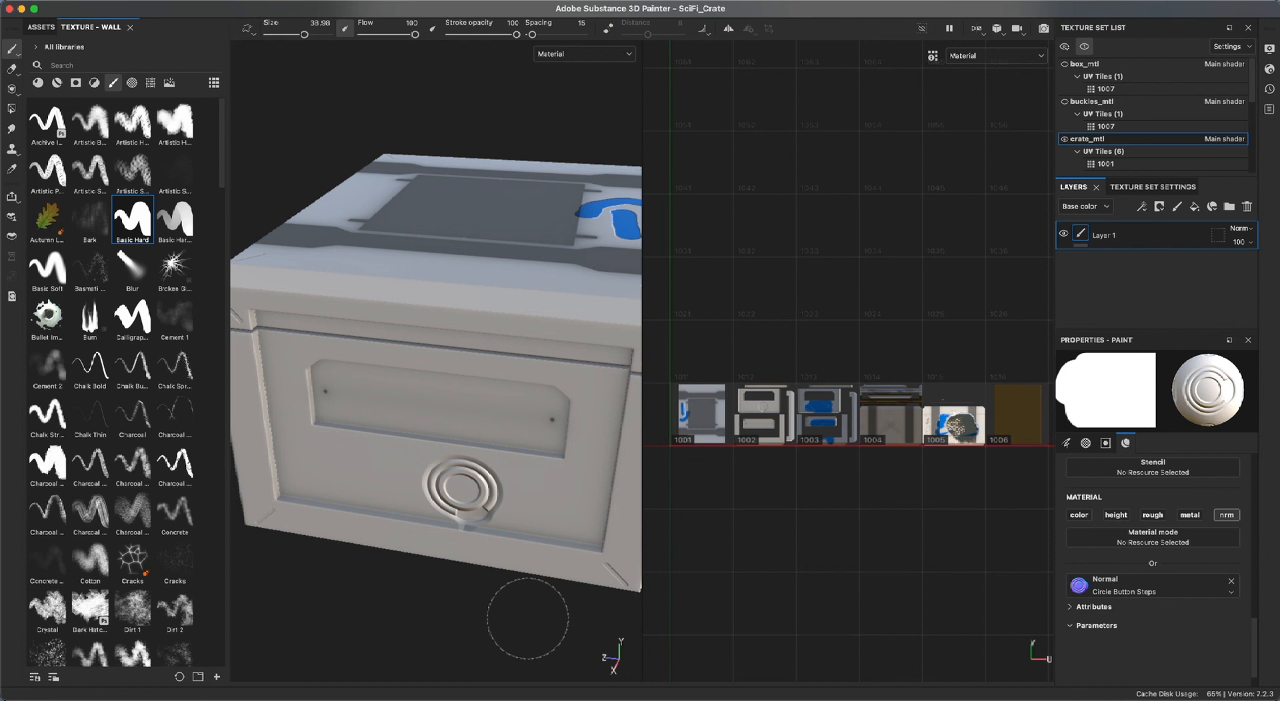
Examine the stamped circular button on the crate's end in the Normal+Height+Mesh and Normal channel views.
left_click_drag(352, 544, 299, 526, "alt")
scroll(520, 503, "up", 5)
mouse_move(527, 505)
left_mouse_down("alt")
mouse_move(611, 560)
mouse_move(558, 422)
mouse_move(536, 560)
left_mouse_up("alt")
scroll(541, 565, "down", 5)
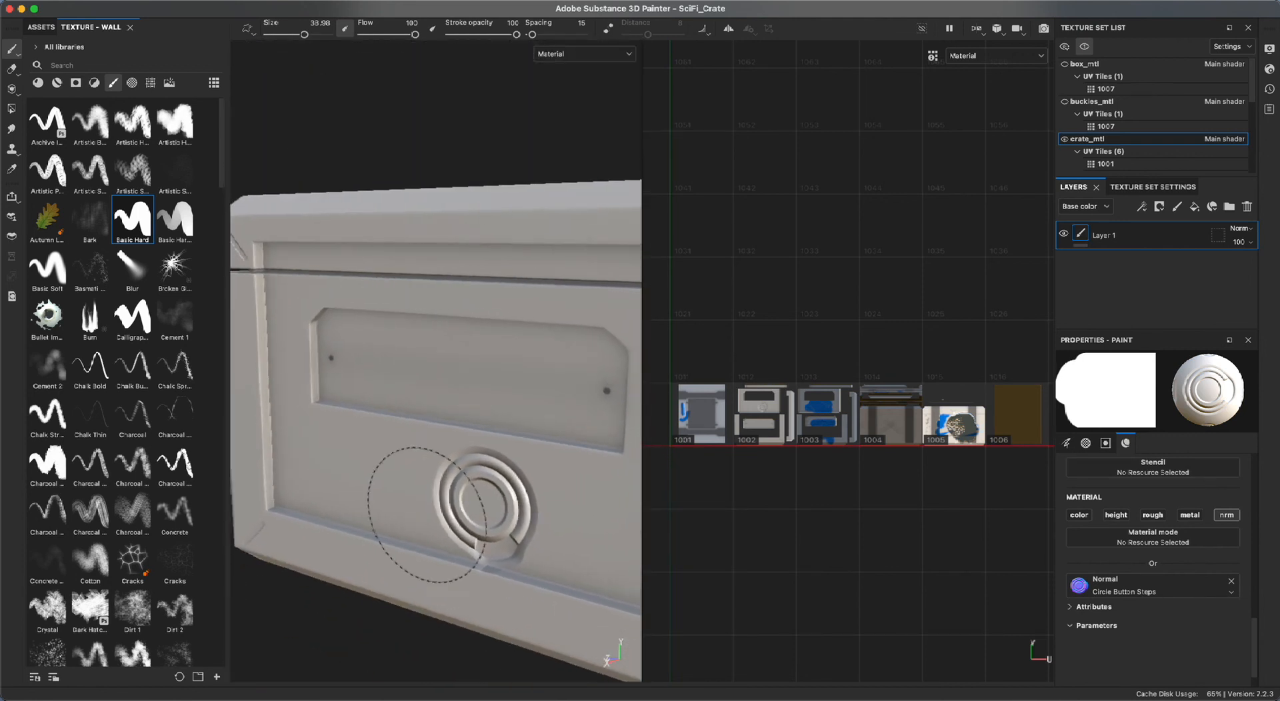
key("c")
key("c")
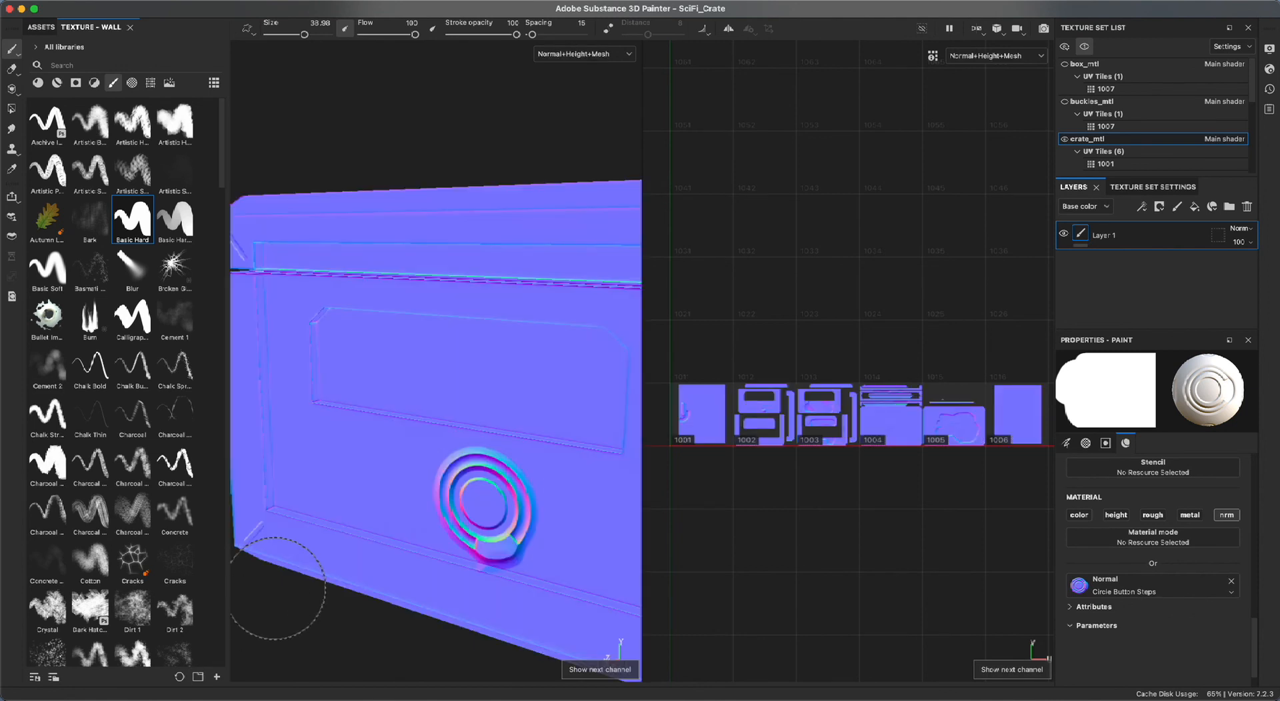
key("c")
key("c")
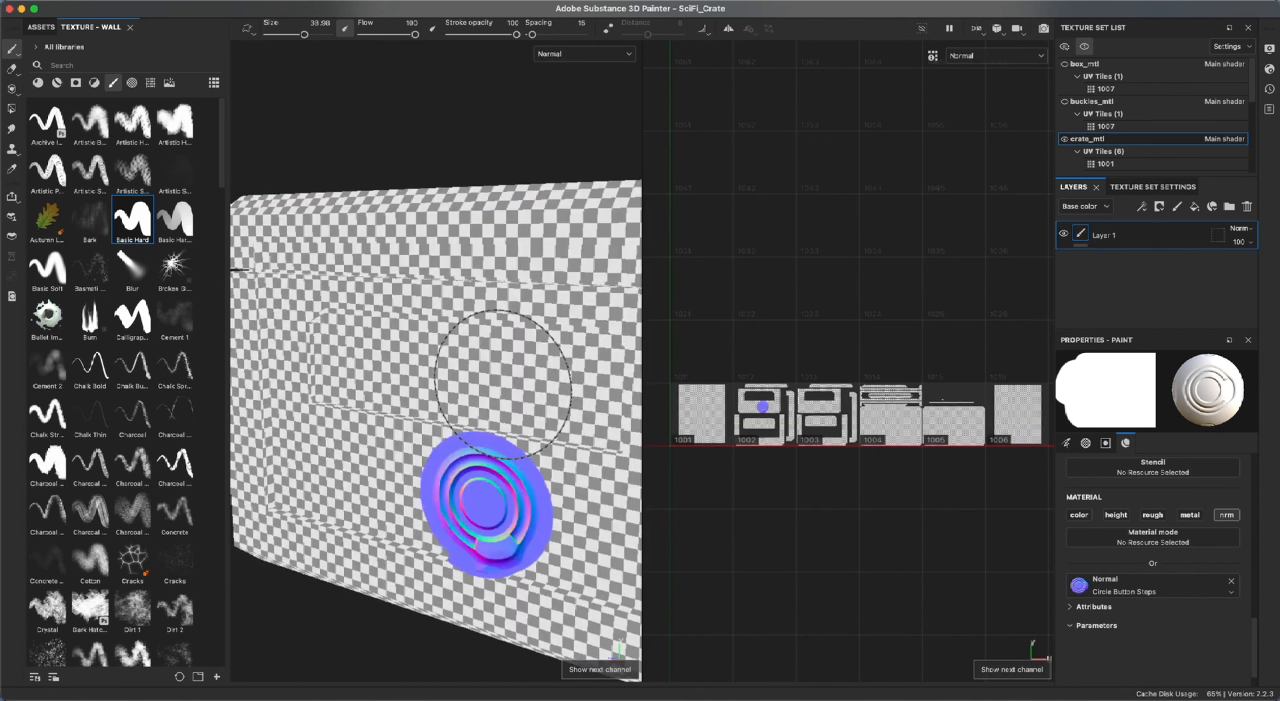
key("c")
Stamp the Circle Button Steps normal detail across the crate's front in the Normal+Height+Mesh view.
scroll(540, 349, "down", 3)
left_click_drag(571, 334, 524, 309, "alt")
mouse_move(573, 371)
left_mouse_down("alt")
mouse_move(406, 343)
mouse_move(393, 407)
mouse_move(543, 339)
mouse_move(553, 317)
left_mouse_up("alt")
left_click(487, 345)
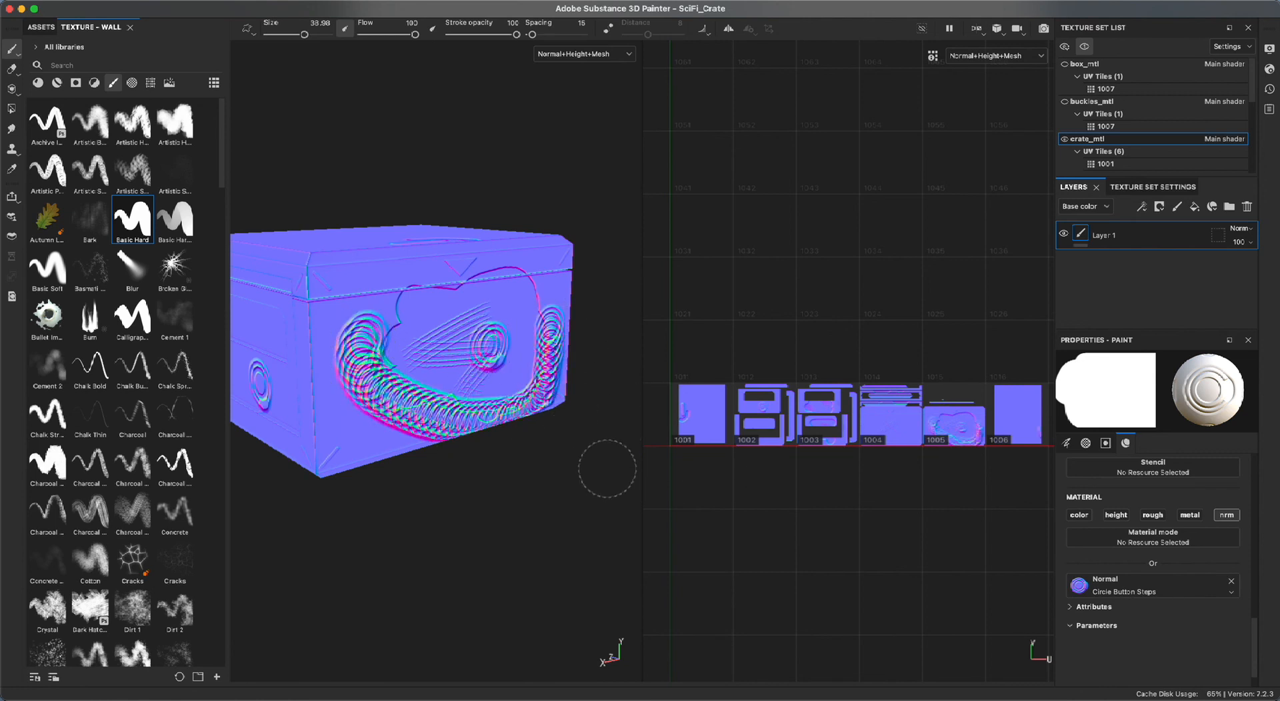
Return to the Material view and replace the painted layer with a new empty paint layer.
key("m")
left_click_drag(443, 506, 468, 578, "alt")
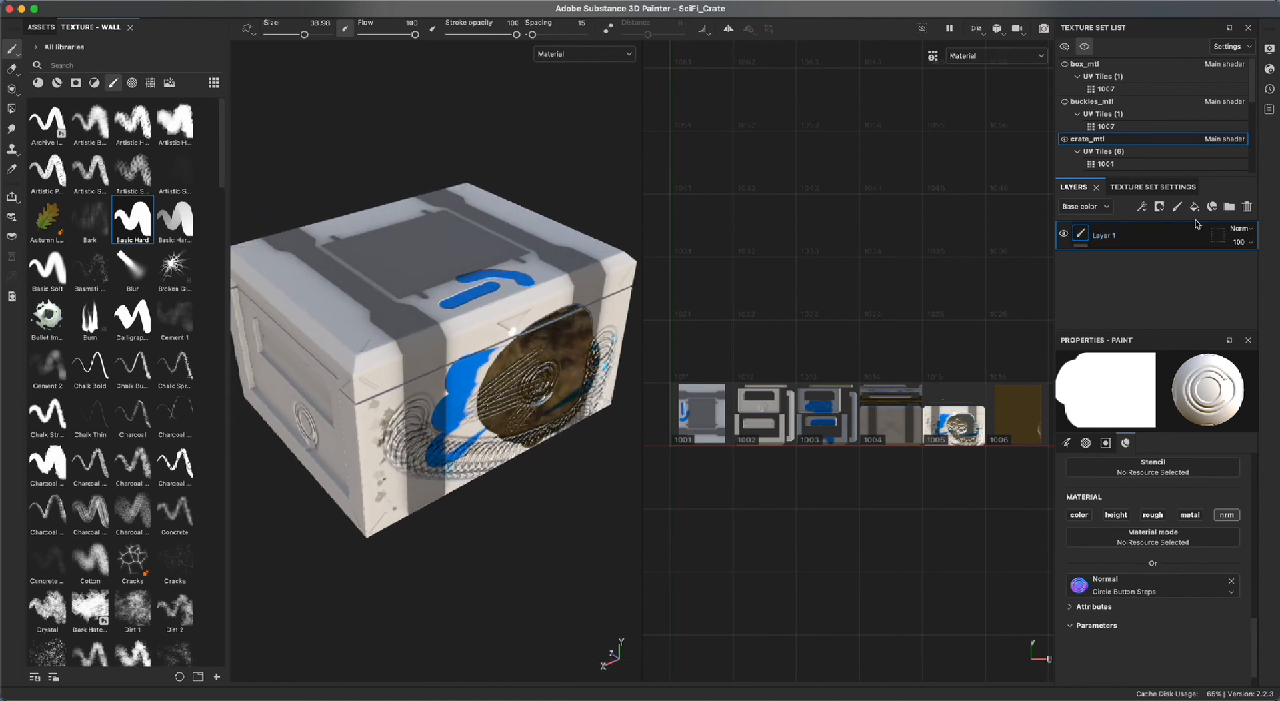
left_click(1246, 207)
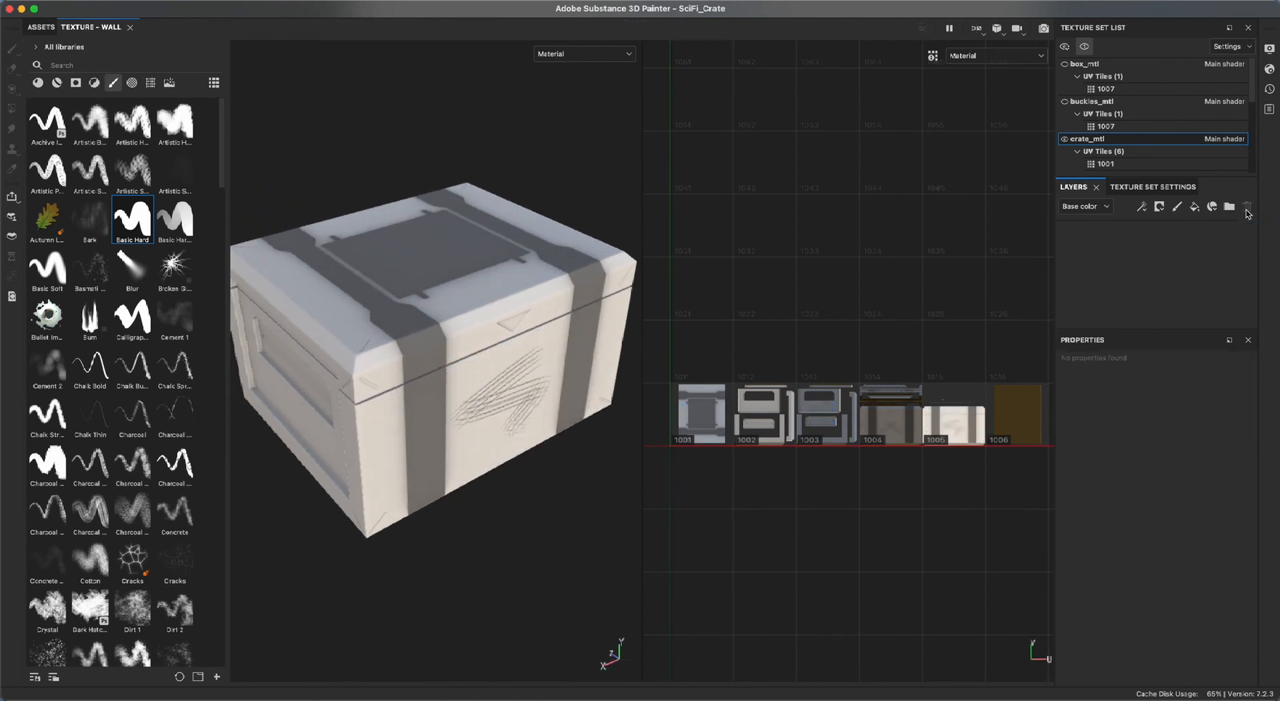
left_click(1176, 208)
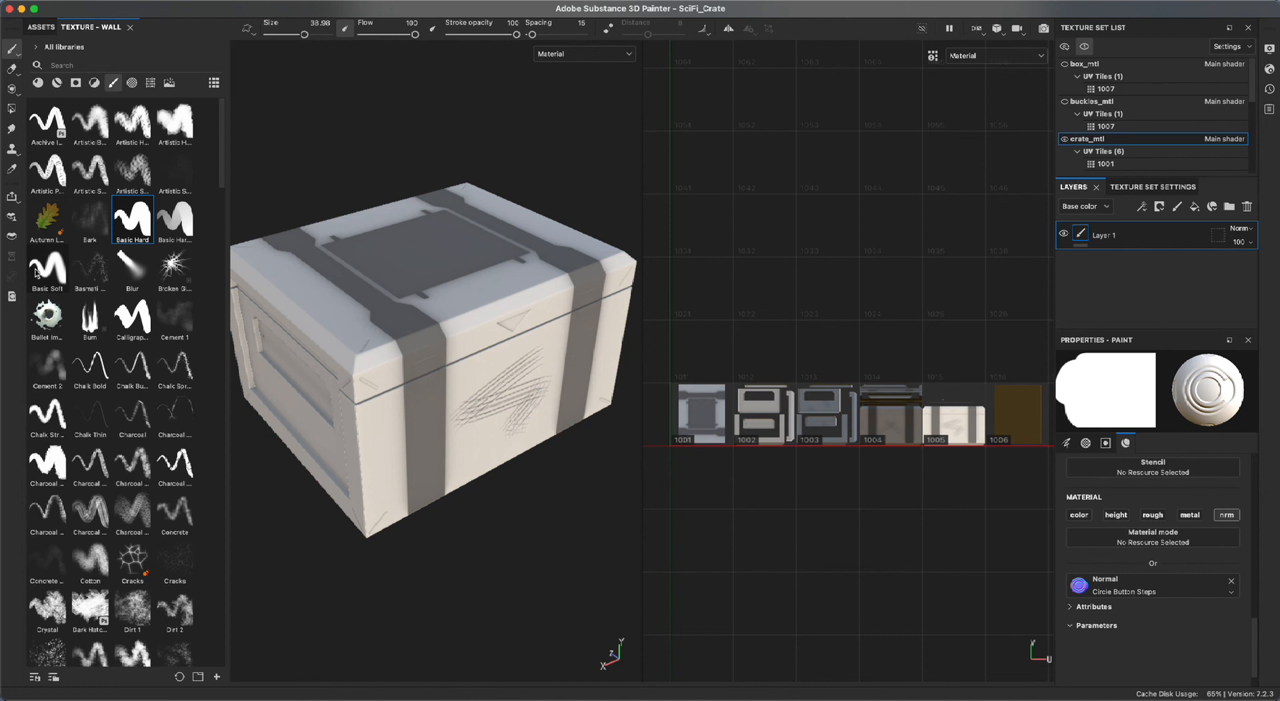
Reload the Basic Hard brush and swap its material's Circle Button Steps normal texture for the color channel only.
left_click(140, 233)
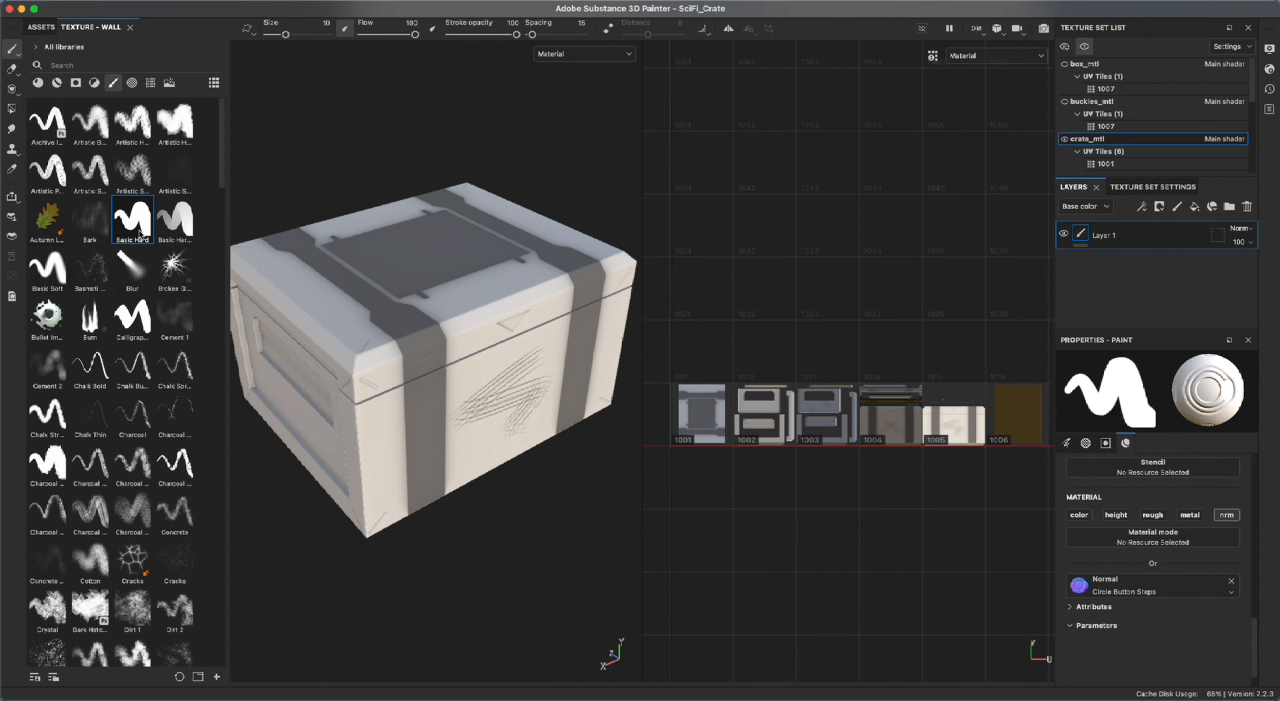
left_click(1231, 582)
left_click(1079, 515)
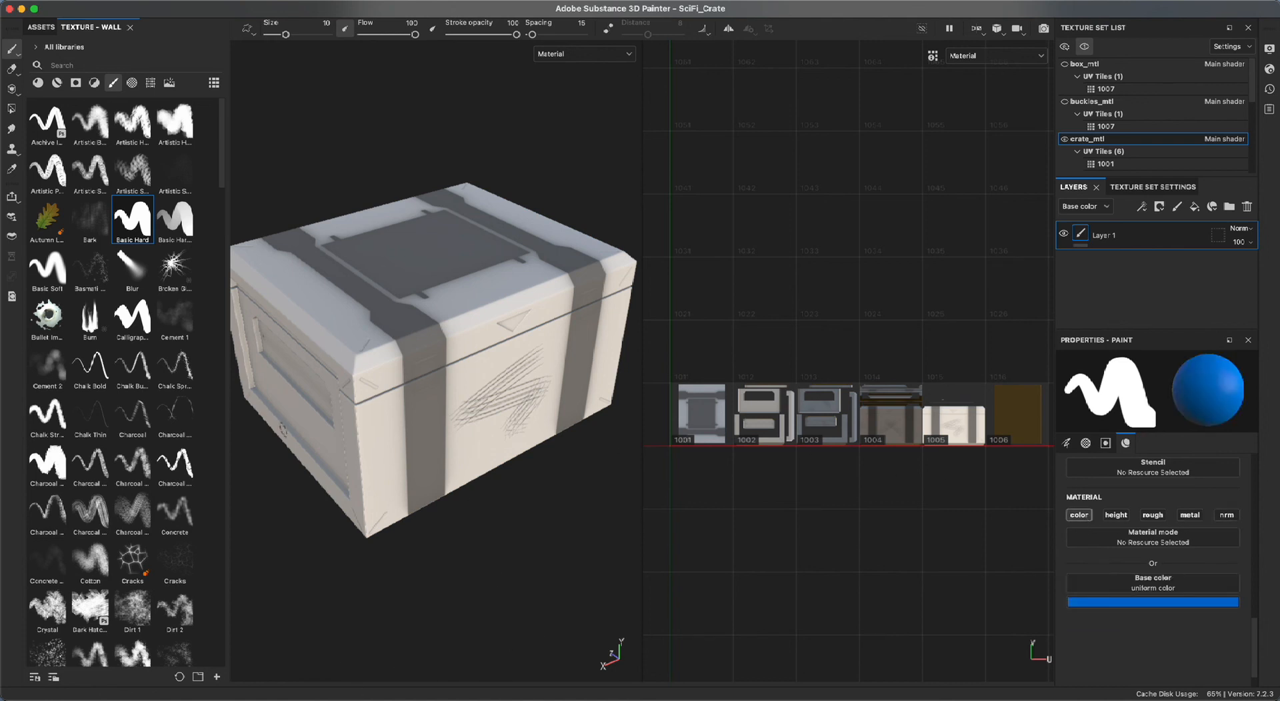
Enlarge the Basic Hard brush to size 42.3 with flow 99 over the crate's front.
left_click_drag(514, 551, 531, 532, "alt")
right_click_drag(531, 532, 436, 531, "alt")
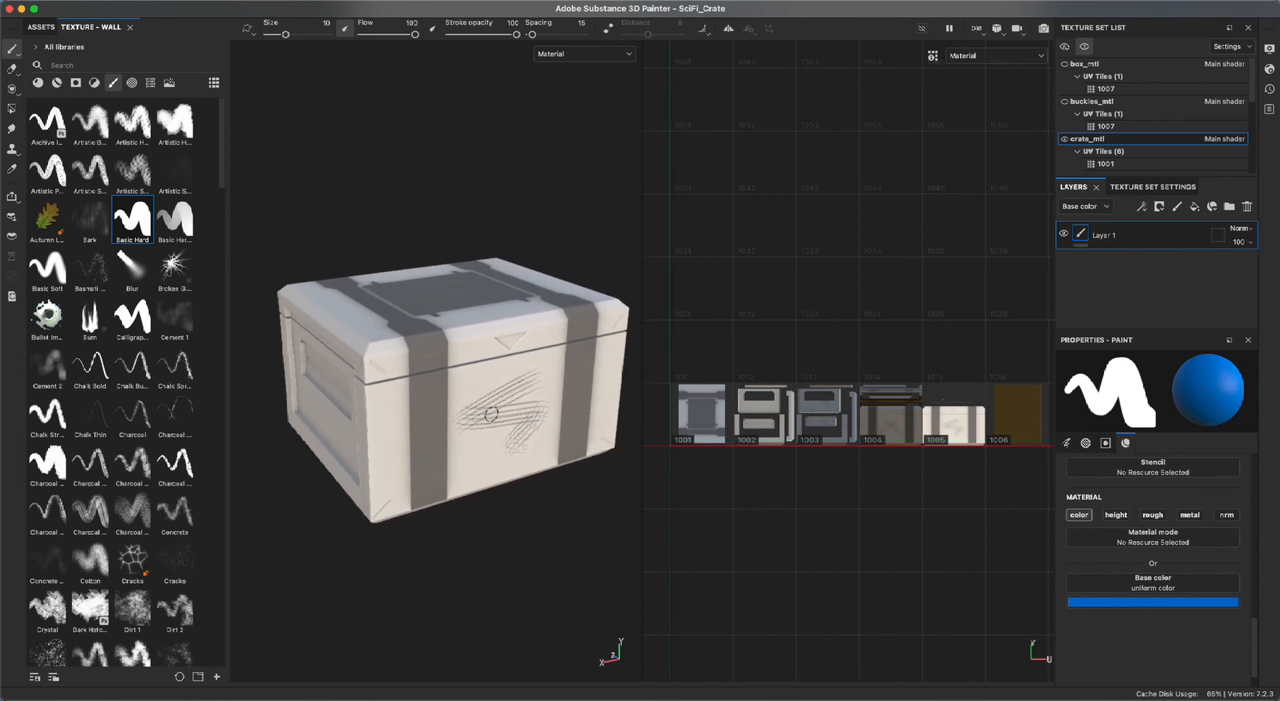
right_click_drag(490, 414, 511, 414, "ctrl")
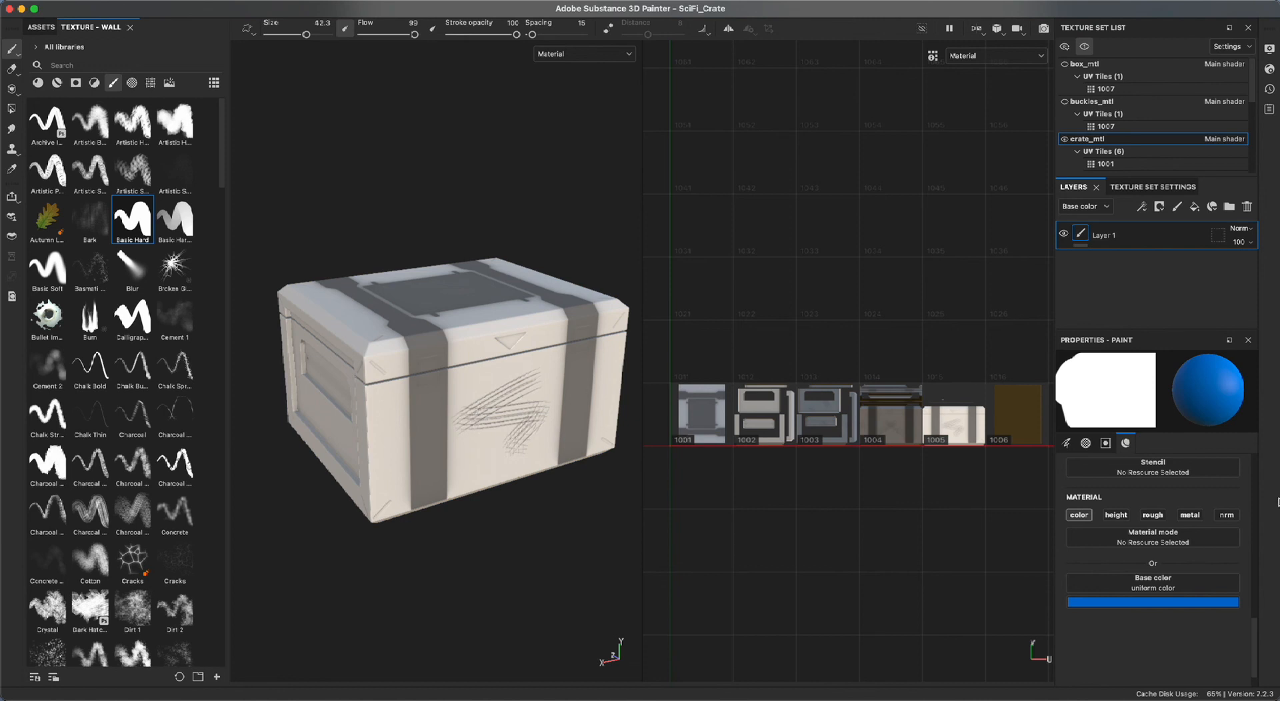
Show the brush settings in the paint properties and adjust the brush in the viewport to flow 100 and angle 330.
left_click(1066, 443)
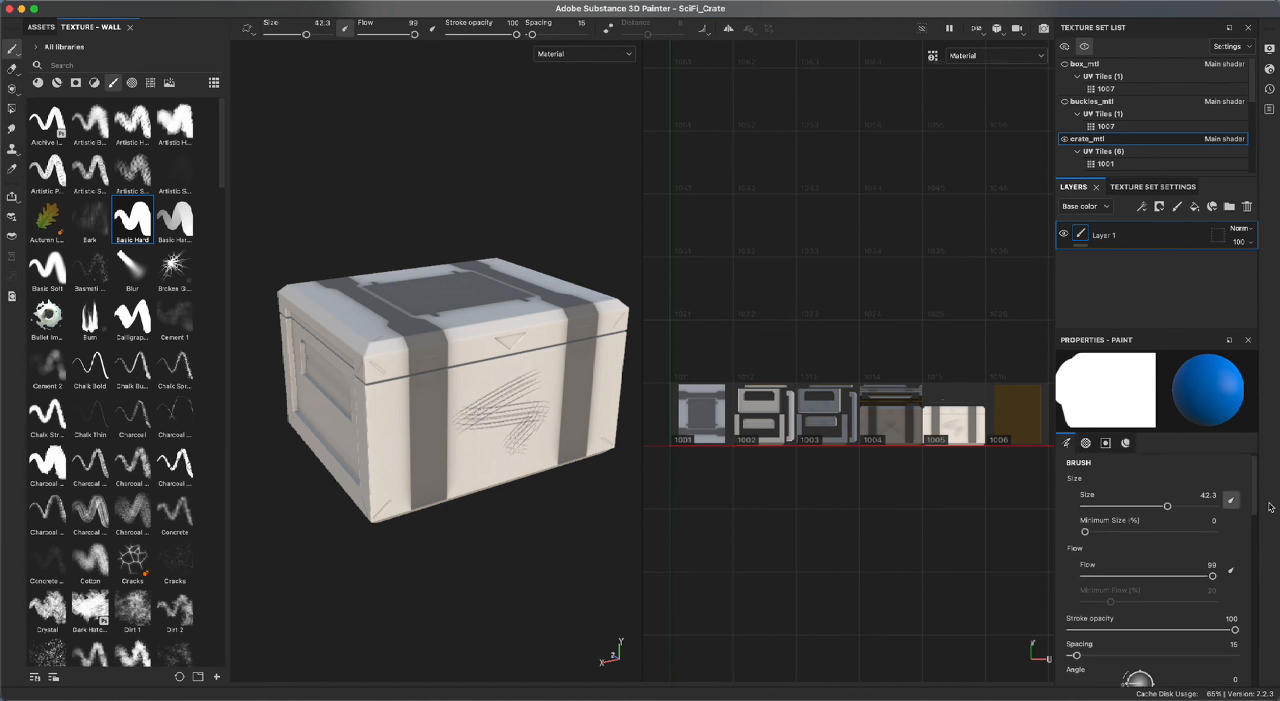
mouse_move(1253, 496)
left_mouse_down()
mouse_move(1260, 543)
mouse_move(1253, 467)
left_mouse_up()
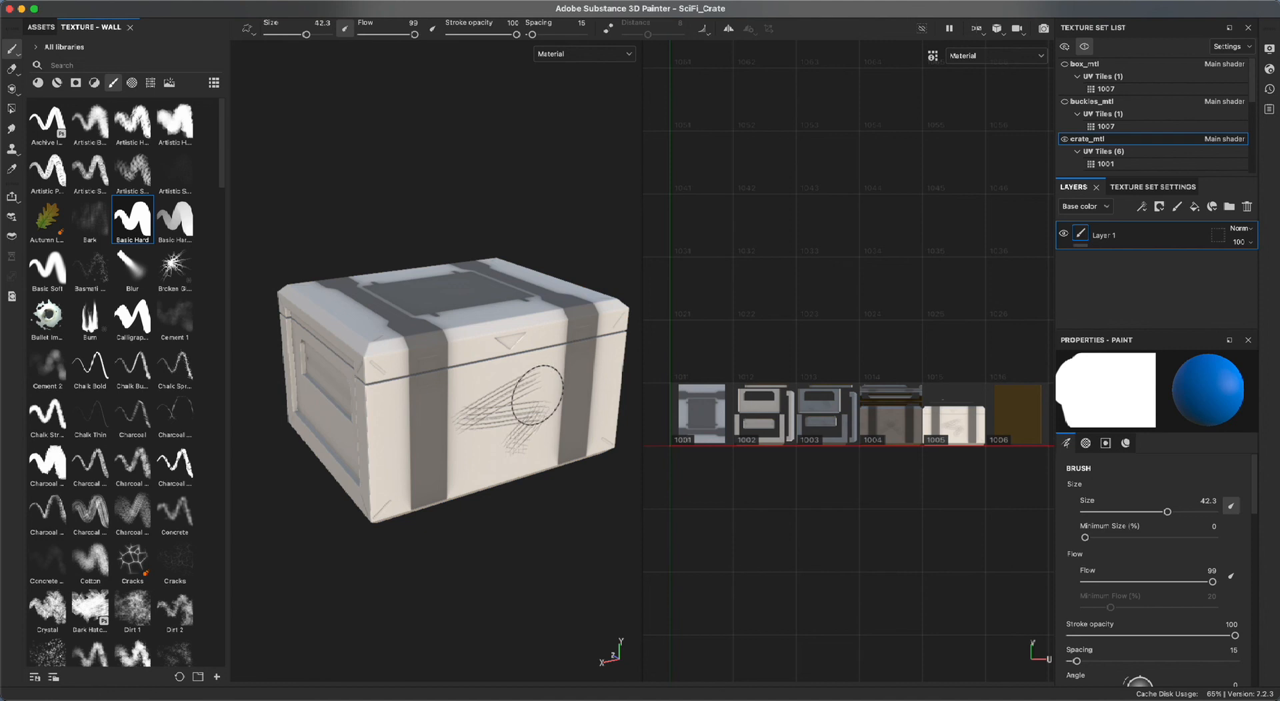
key("super")
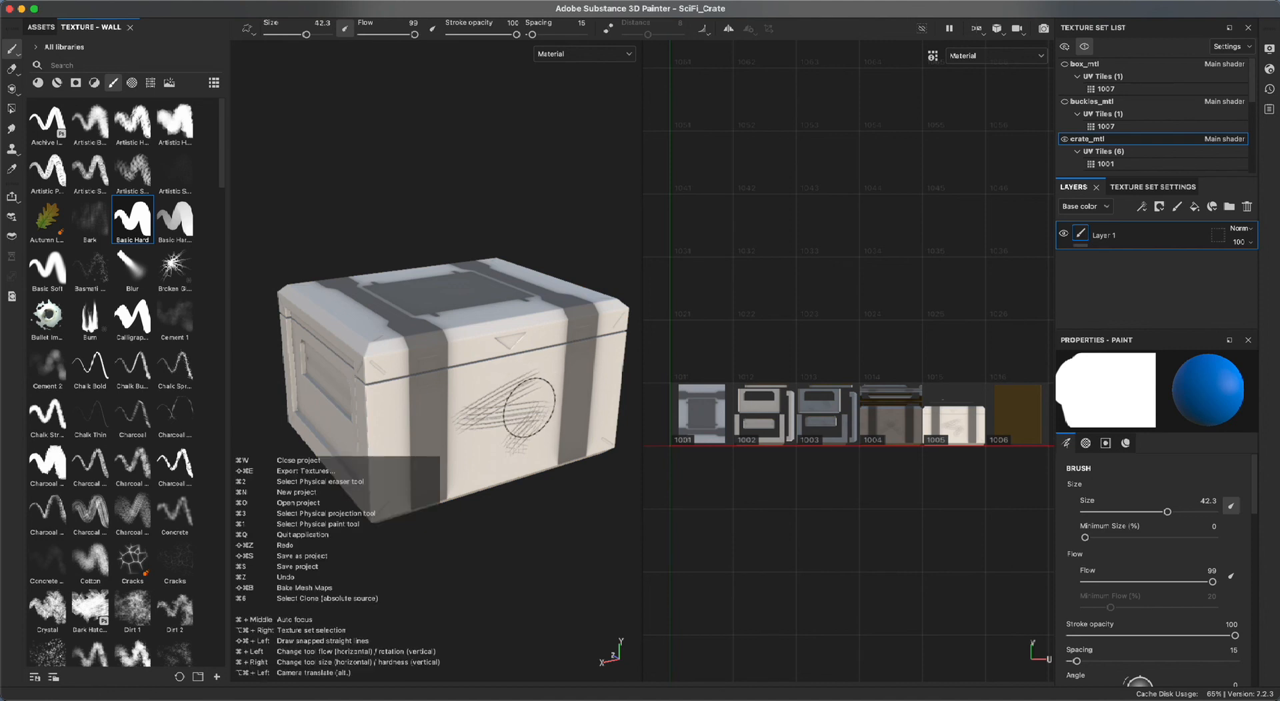
mouse_move(529, 407)
left_mouse_down("super")
mouse_move(463, 408)
mouse_move(530, 408)
left_mouse_up("super")
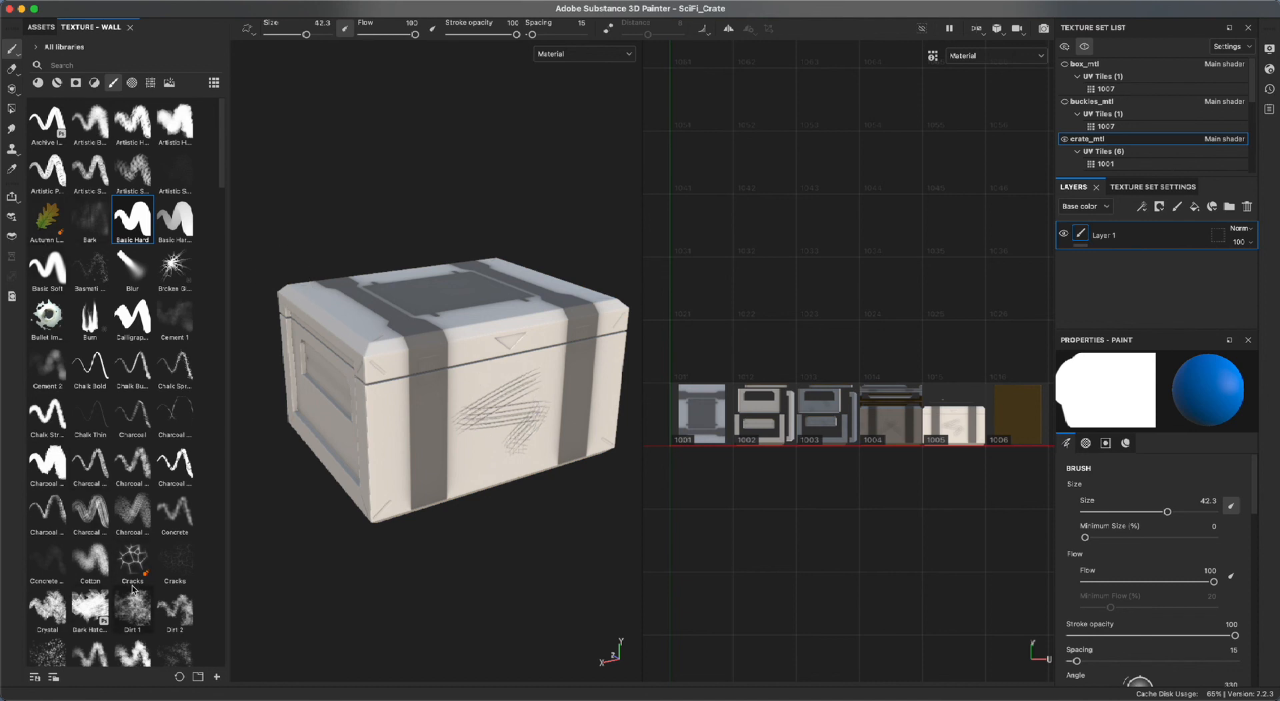
Try the electric line brush and the simple leaf brush from the brush library.
scroll(114, 587, "down", 5)
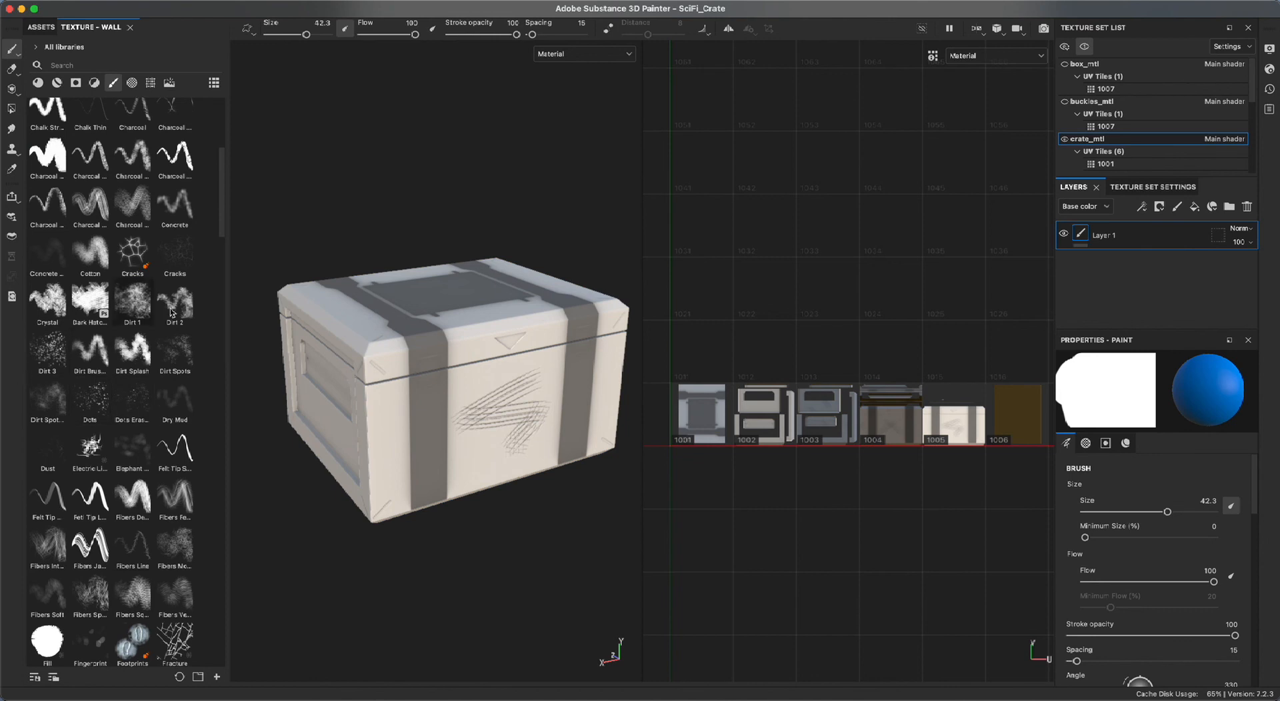
left_click(91, 445)
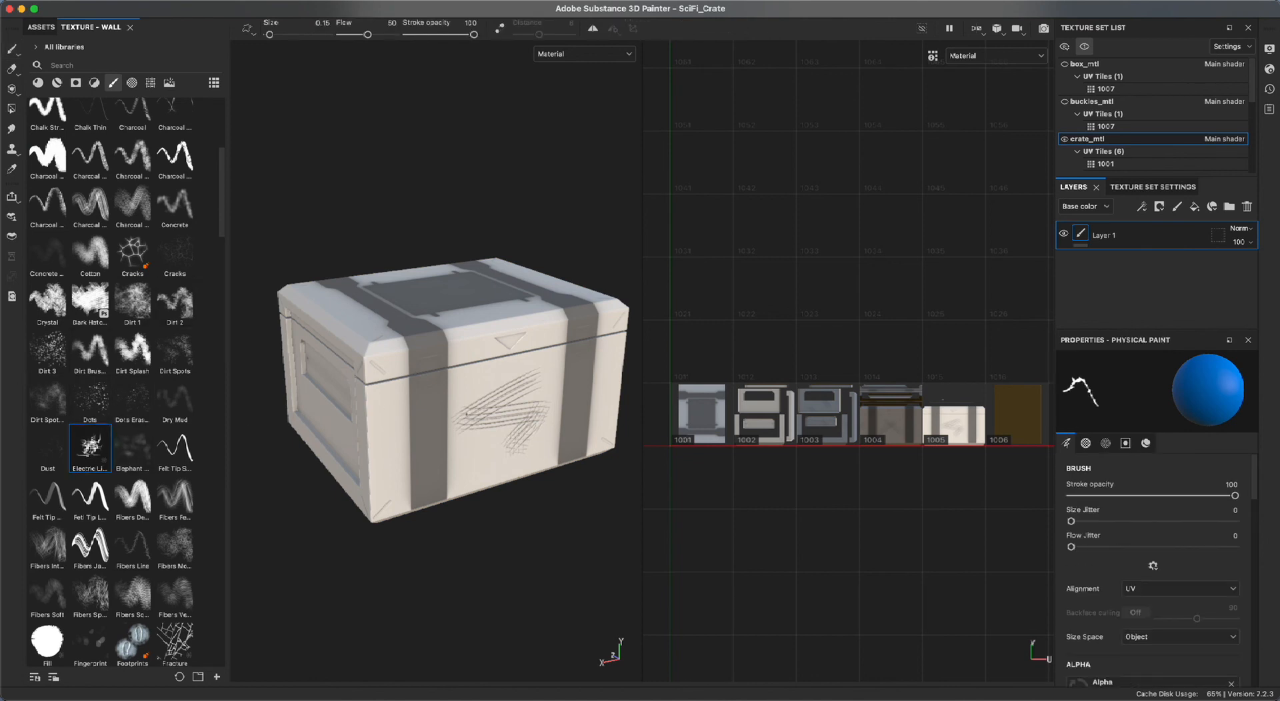
scroll(80, 637, "down", 15)
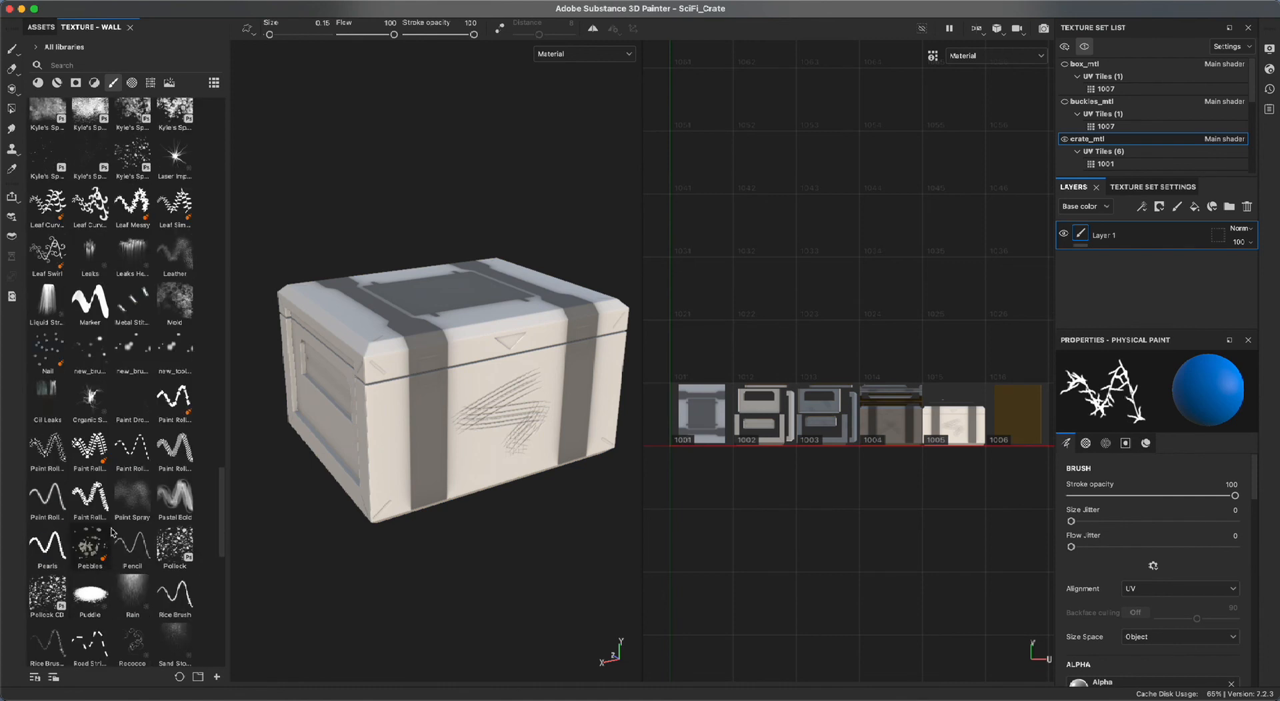
left_click(183, 222)
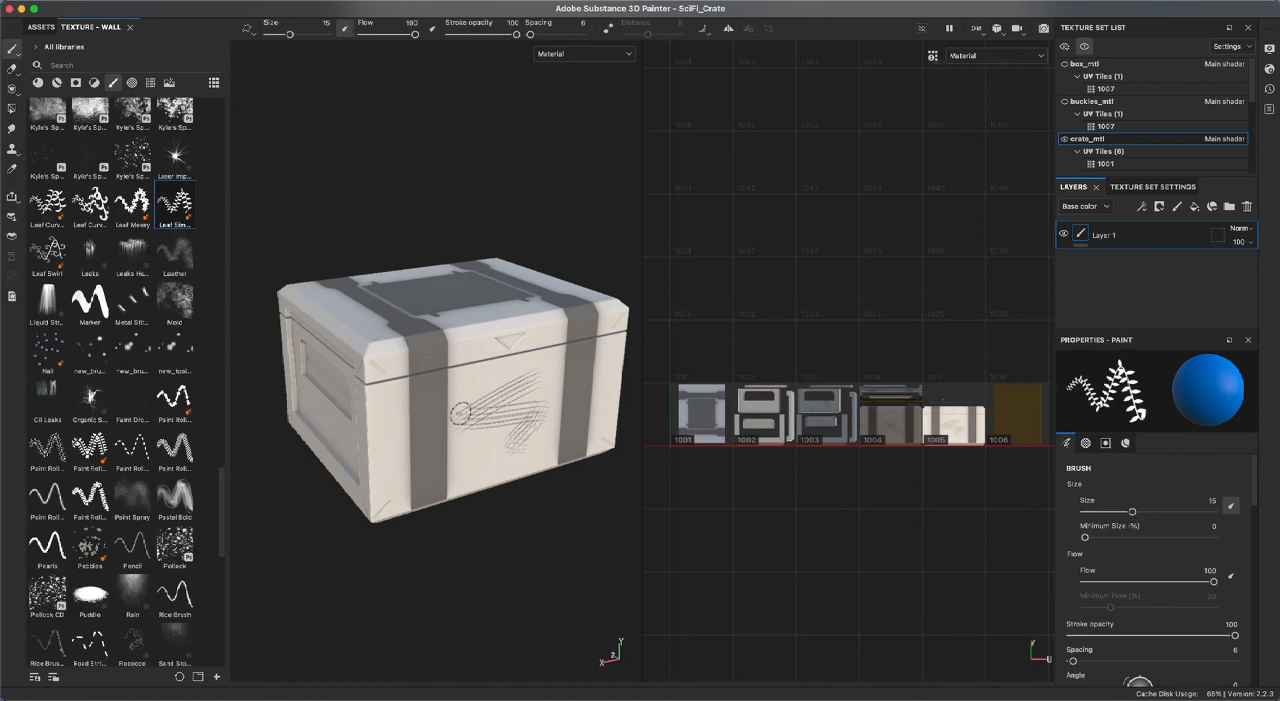
Load the first tire track brush and enlarge it to size 86.76 over the crate's front.
scroll(108, 535, "down", 10)
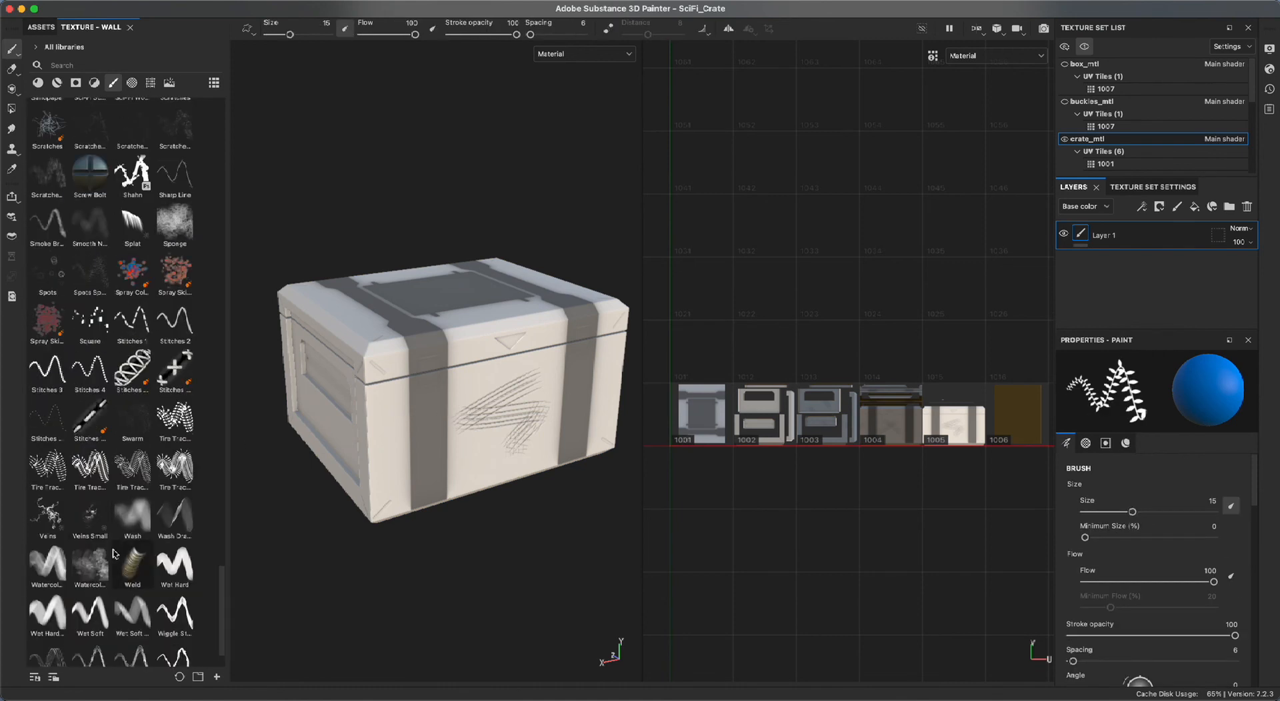
left_click(174, 350)
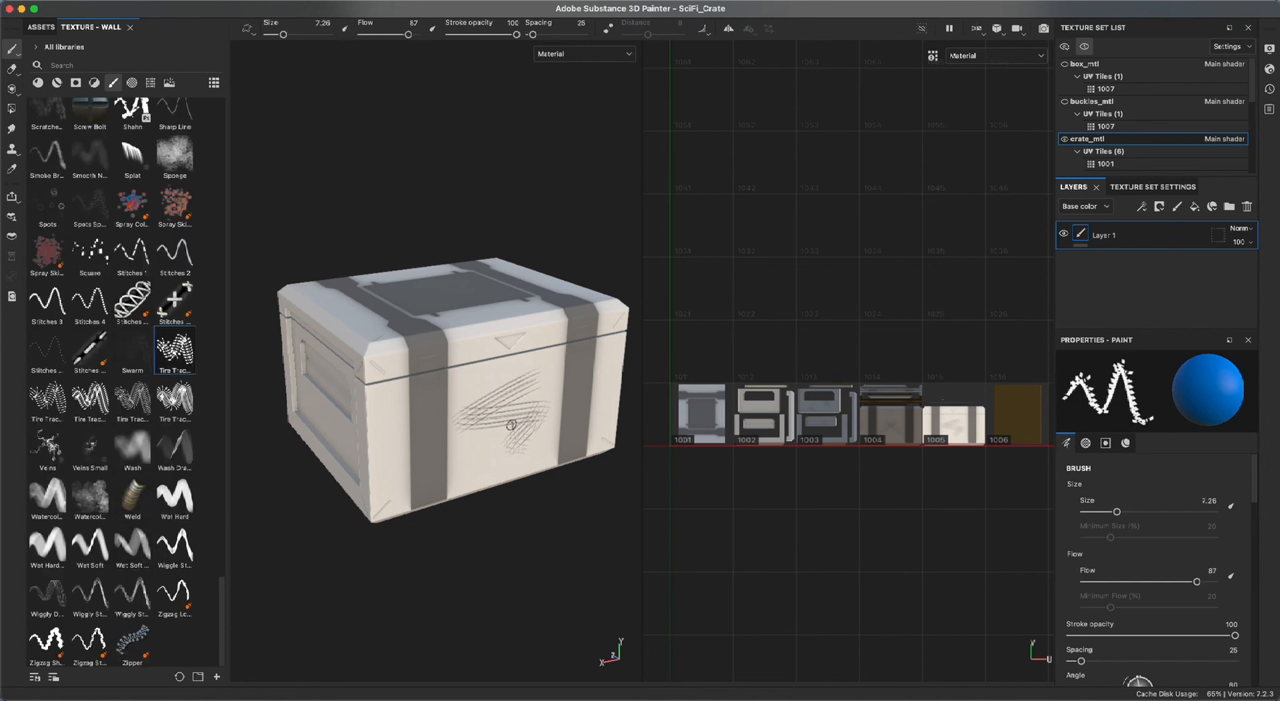
right_click_drag(499, 418, 579, 418, "super")
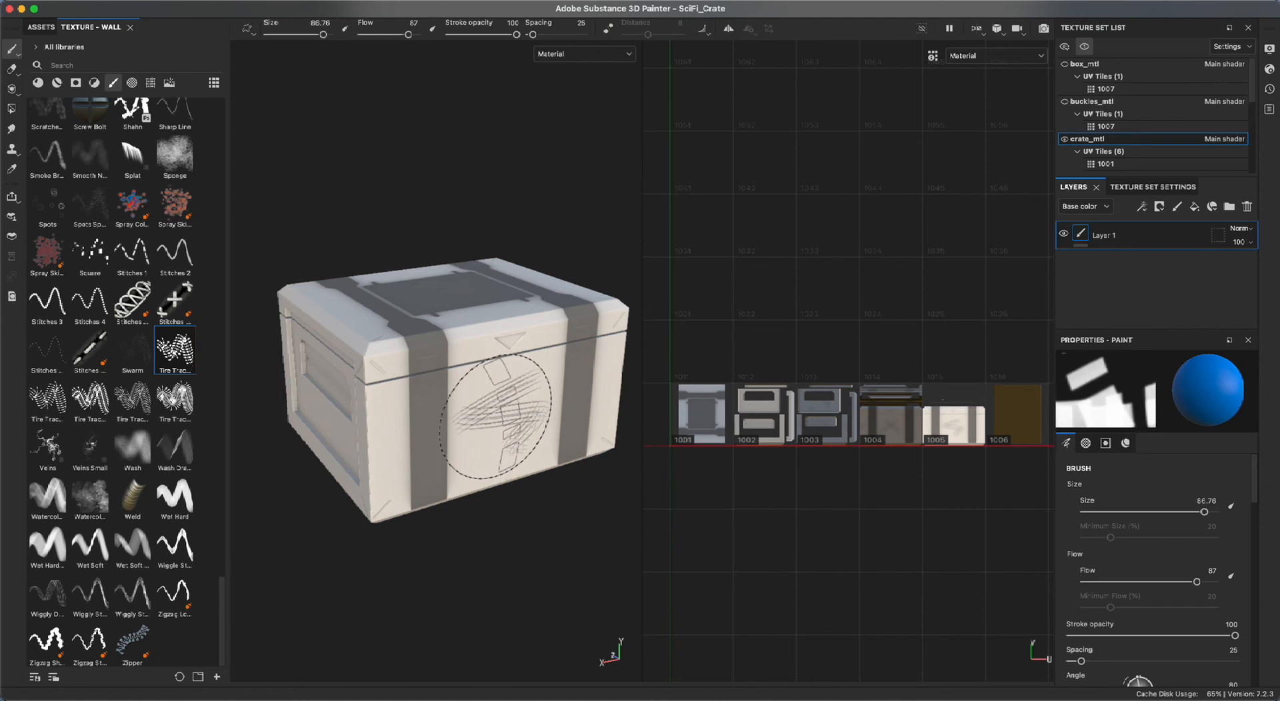
Raise the tire track brush's flow to 100 and rotate its tip to an angle of 355.
mouse_move(500, 425)
left_mouse_down("super")
mouse_move(454, 428)
mouse_move(517, 430)
mouse_move(478, 410)
mouse_move(479, 440)
left_mouse_up("super")
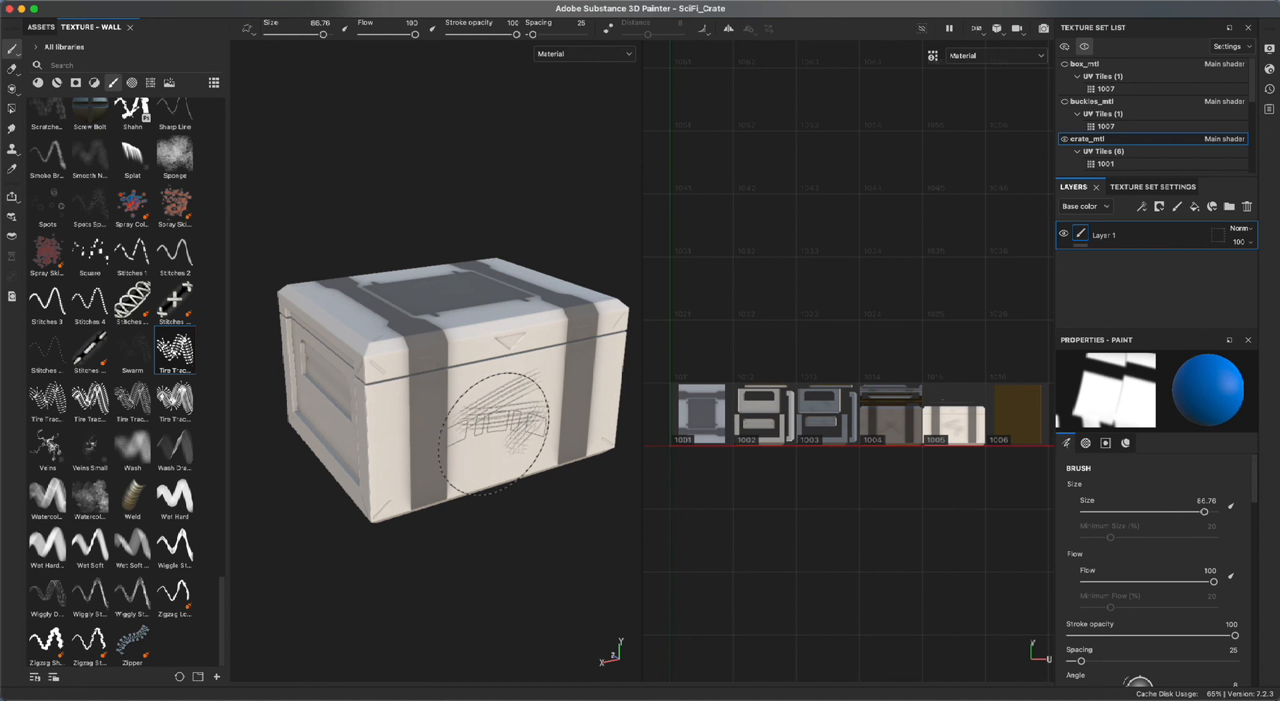
key("super")
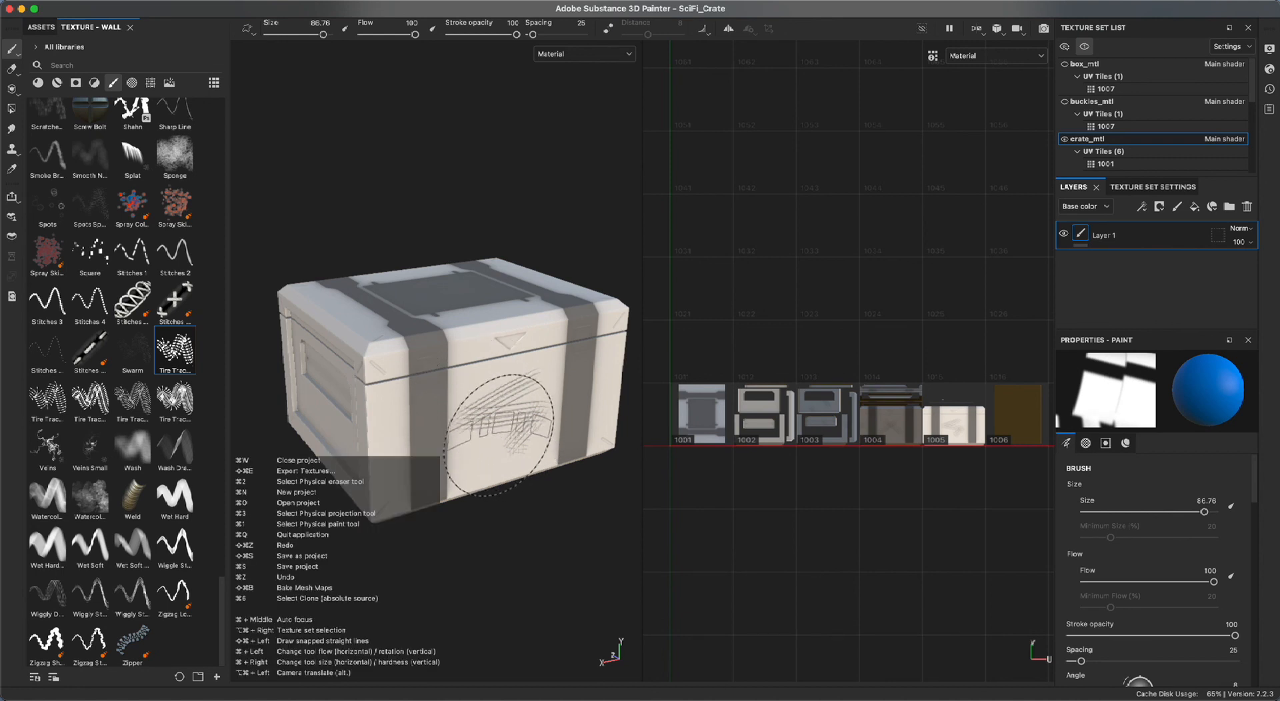
left_click_drag(499, 435, 499, 466, "super")
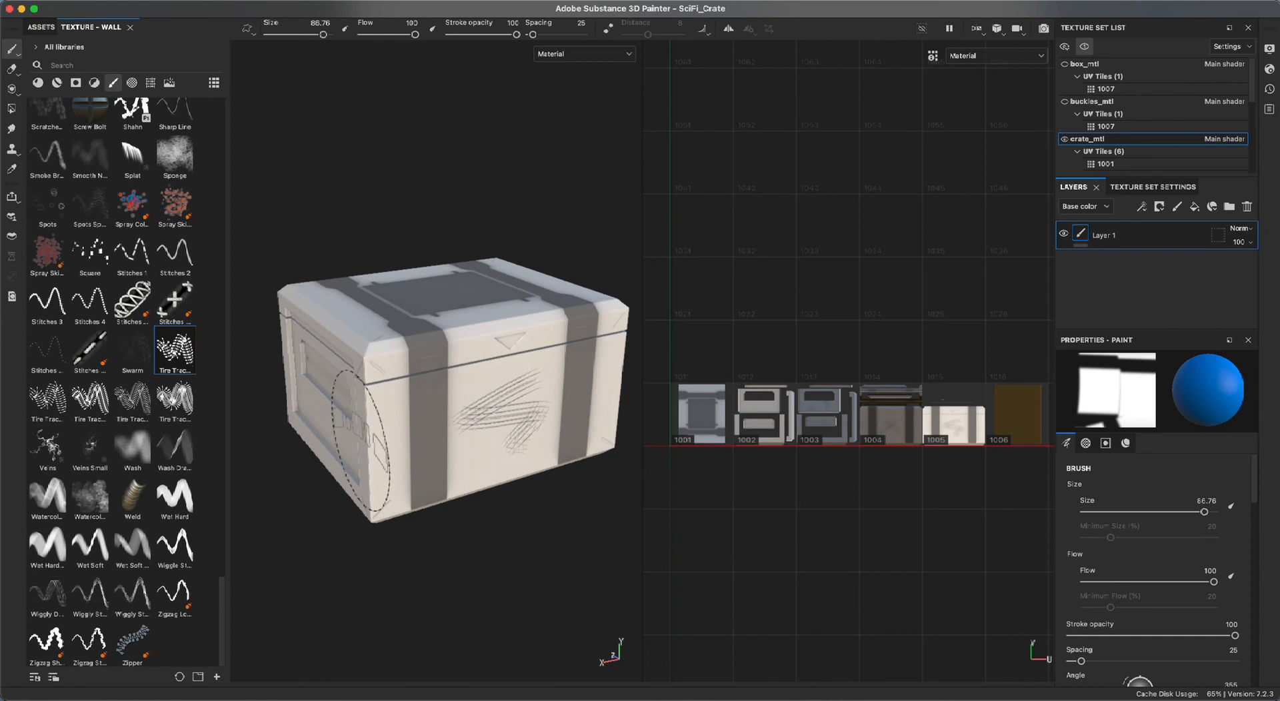
Resize the tire track brush to 43.57, to 56.21 with flow 94, and to 44.9 over the crate's front.
right_click_drag(491, 434, 459, 438, "super")
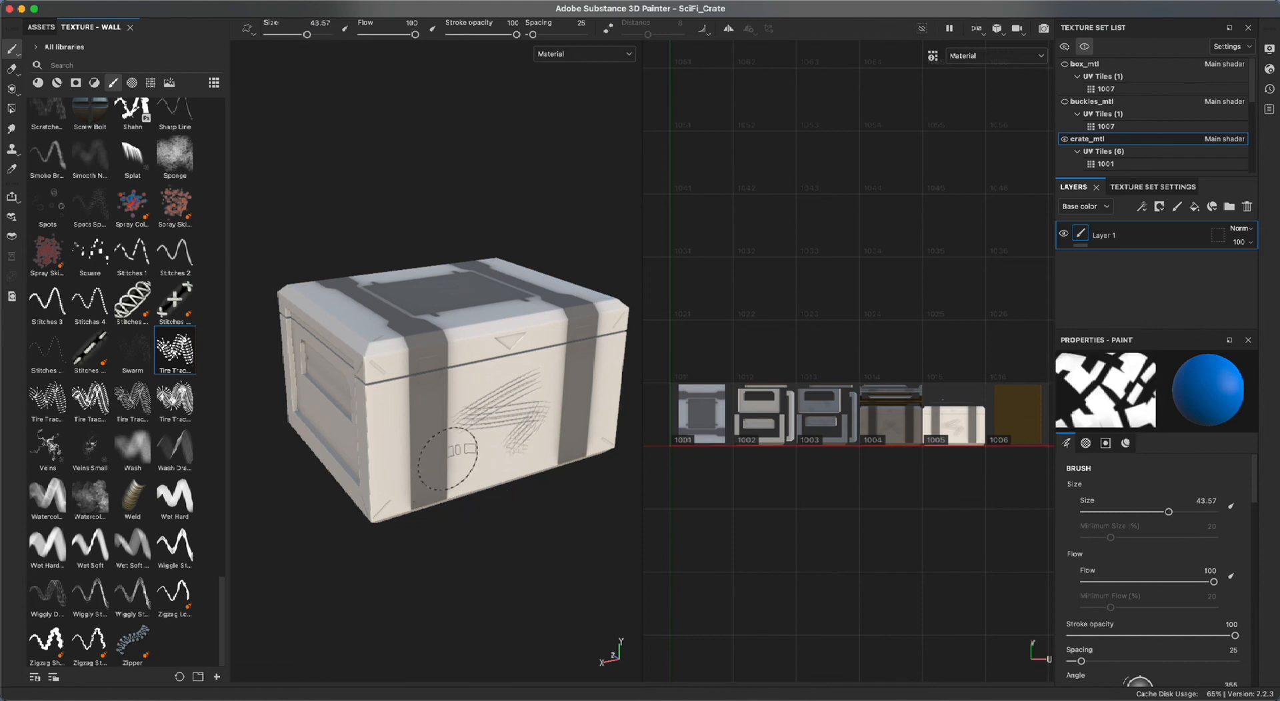
mouse_move(520, 522)
left_mouse_down("alt")
mouse_move(428, 470)
mouse_move(468, 473)
left_mouse_up("alt")
mouse_move(491, 446)
right_mouse_down("super")
mouse_move(473, 445)
mouse_move(528, 456)
mouse_move(512, 457)
mouse_move(576, 519)
right_mouse_up("super")
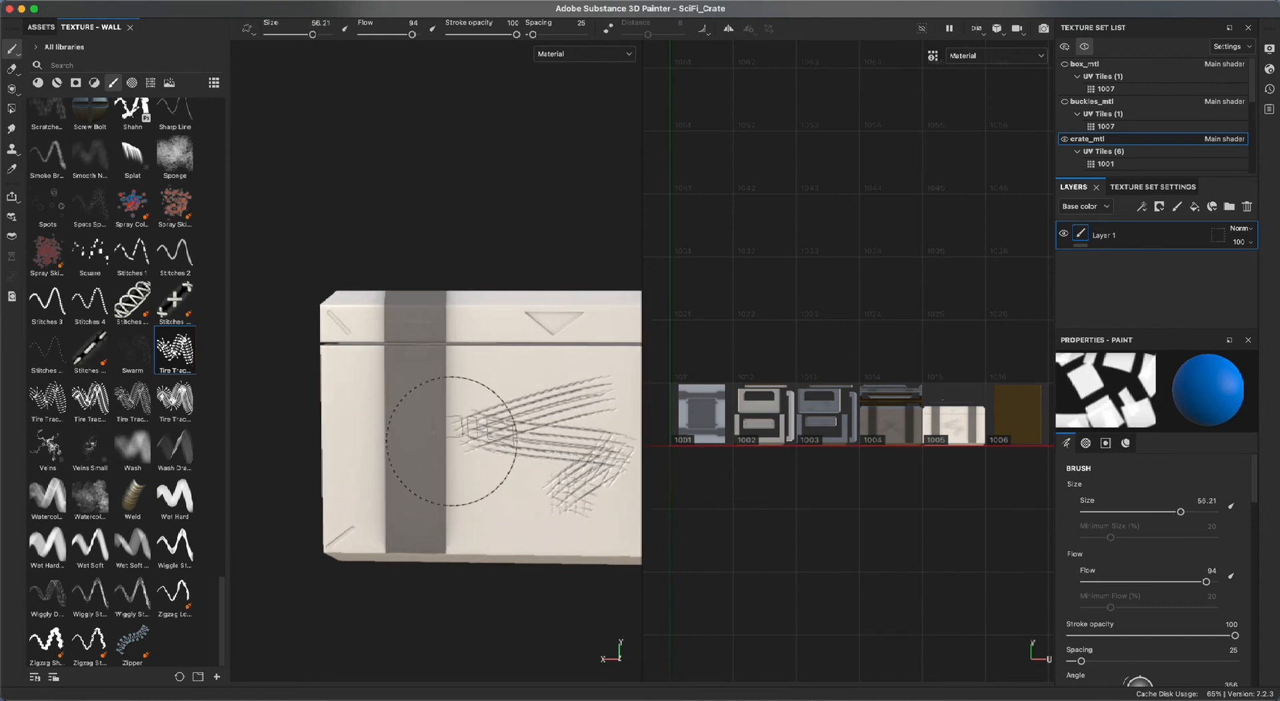
key("super")
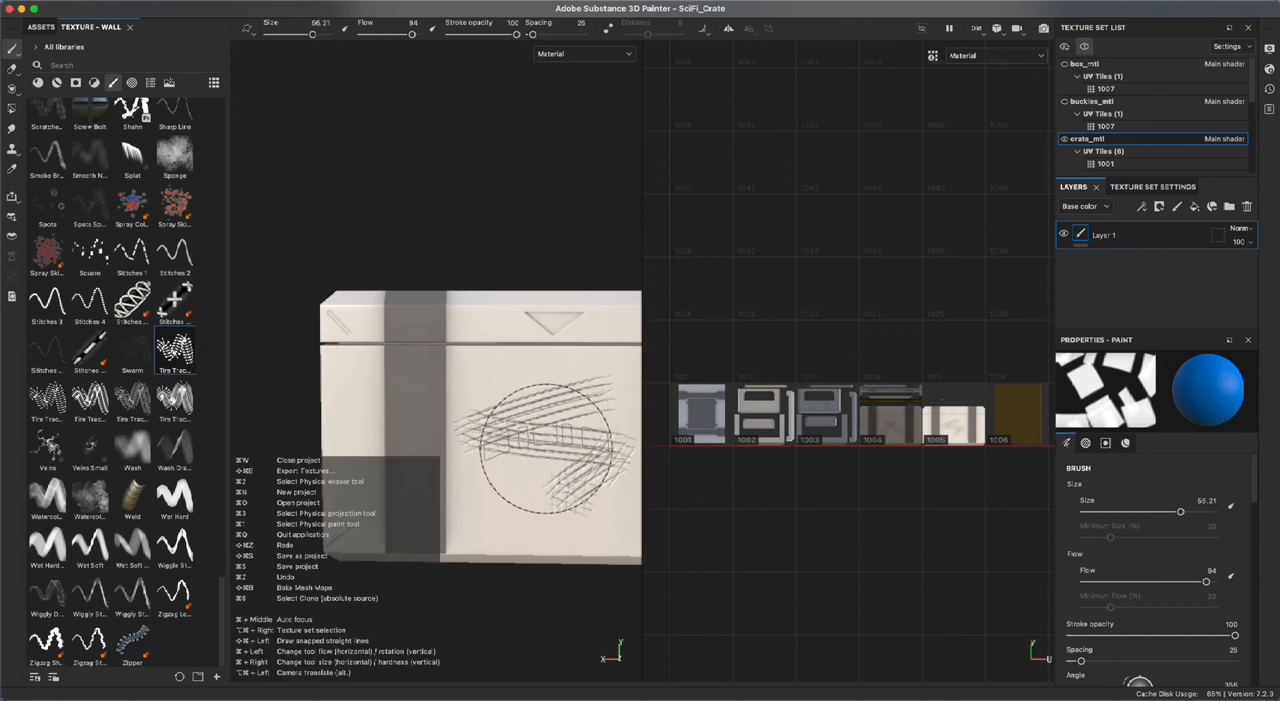
mouse_move(534, 420)
right_mouse_down("super")
mouse_move(542, 446)
mouse_move(592, 467)
right_mouse_up("super")
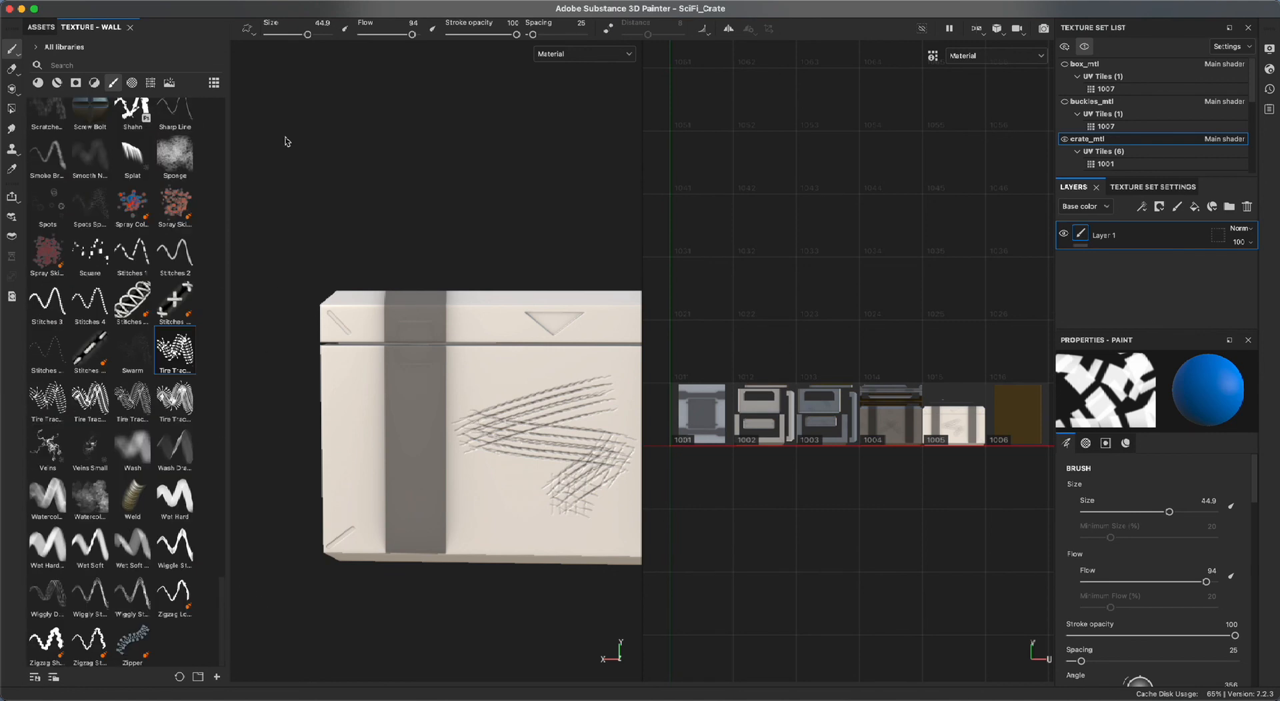
Reload the Basic Hard brush, try a softer edge at size 60.25, and set it to size 14.45 with a hard edge.
scroll(133, 333, "up", 15)
left_click(133, 216)
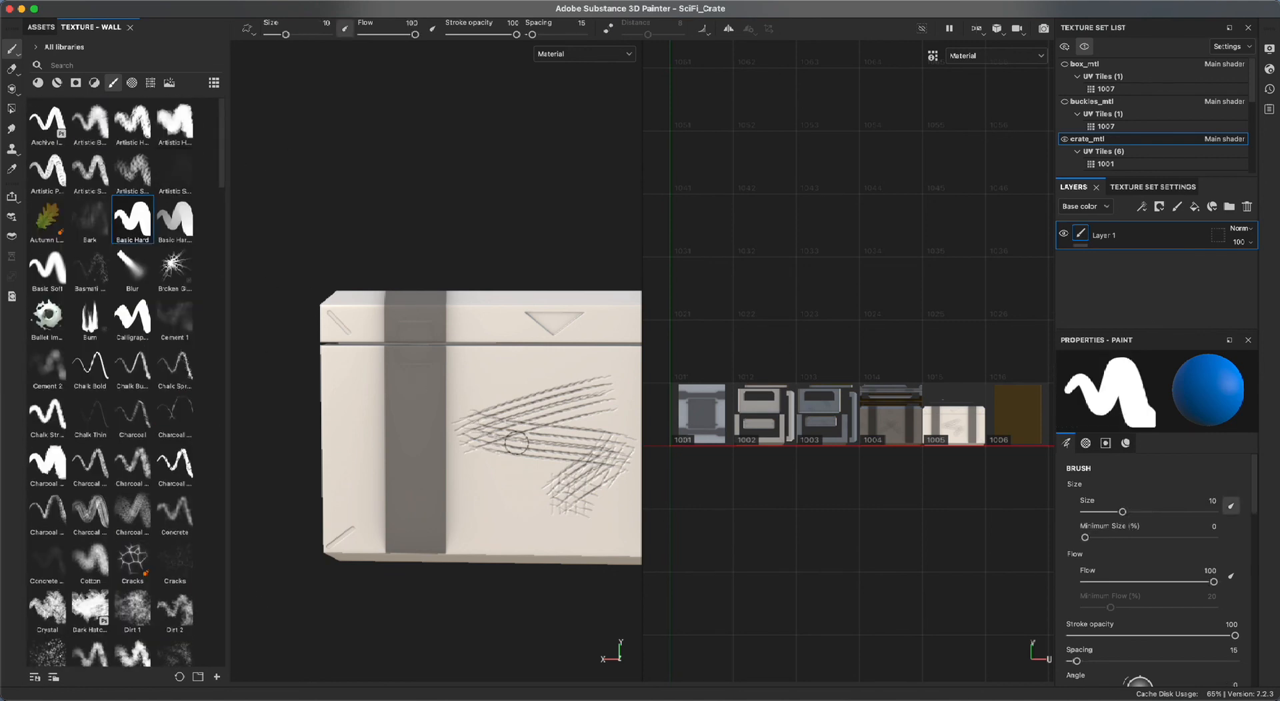
mouse_move(478, 426)
right_mouse_down("ctrl")
mouse_move(555, 426)
mouse_move(479, 460)
right_mouse_up("ctrl")
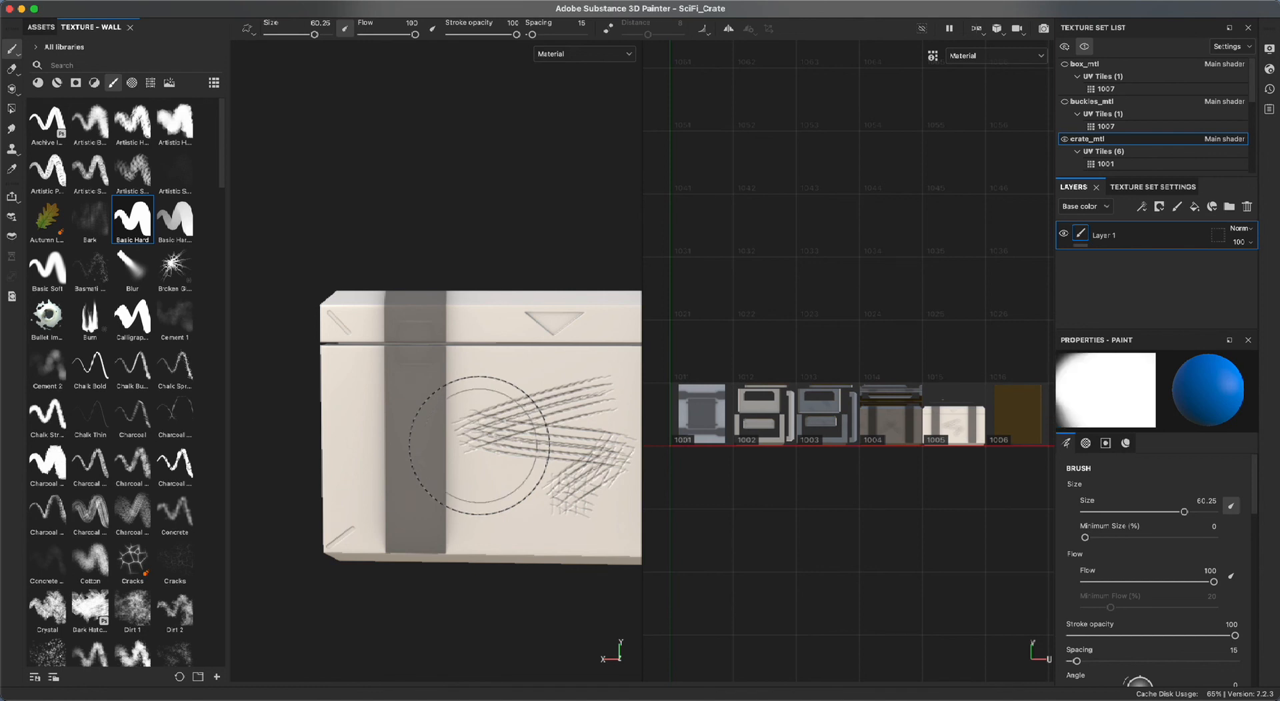
mouse_move(479, 445)
right_mouse_down("super")
mouse_move(479, 426)
mouse_move(470, 445)
mouse_move(433, 445)
mouse_move(516, 459)
right_mouse_up("super")
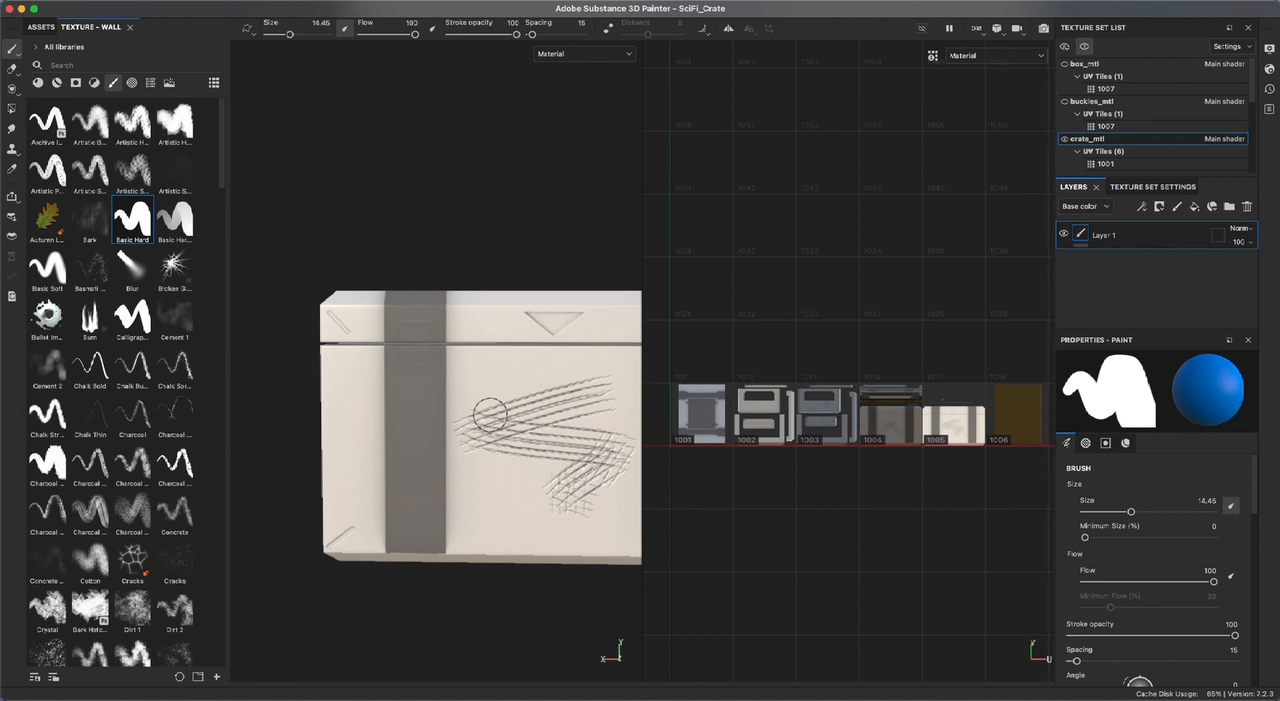
mouse_move(490, 414)
left_mouse_down("alt")
mouse_move(426, 384)
mouse_move(456, 395)
mouse_move(443, 387)
mouse_move(464, 373)
mouse_move(451, 348)
left_mouse_up("alt")
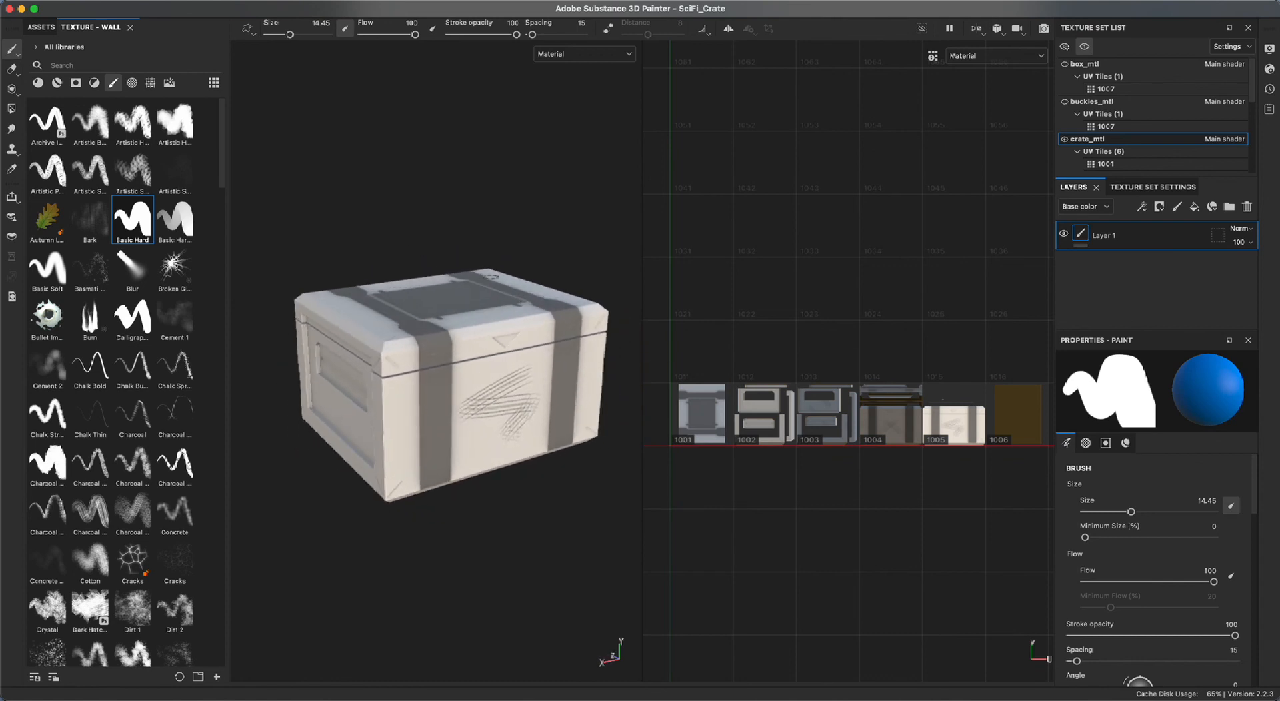